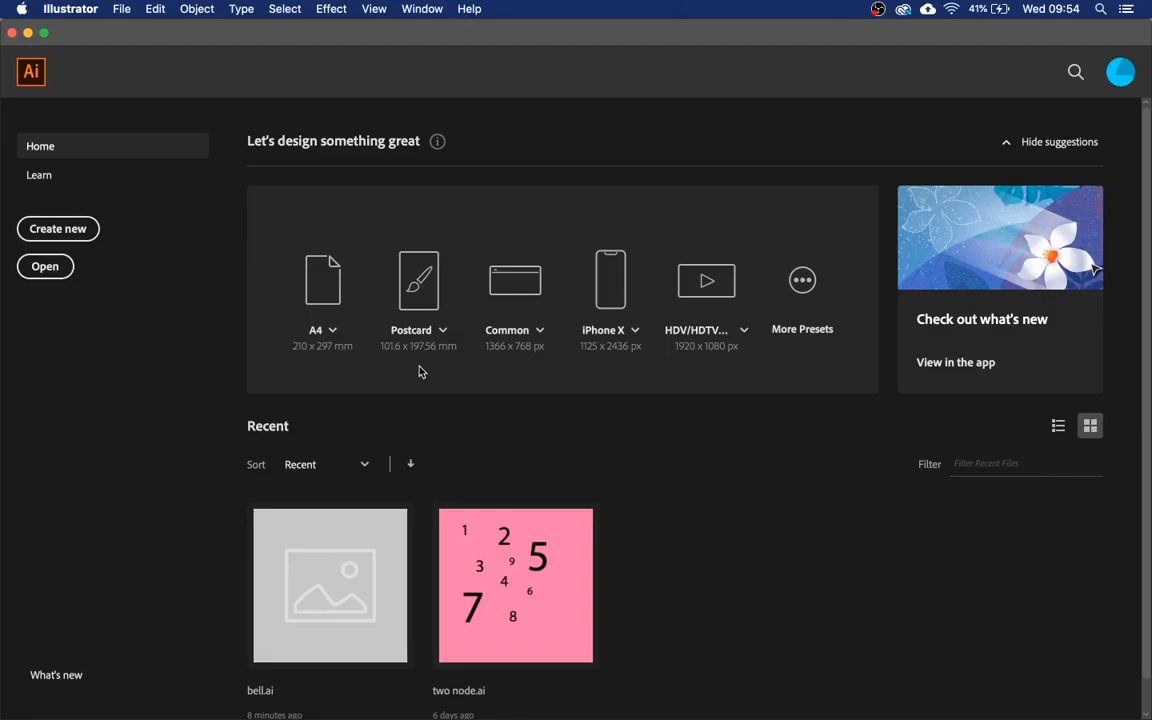
# Create a new A4 document and collapse the floating Transform panel.
pyautogui.click(297, 270)
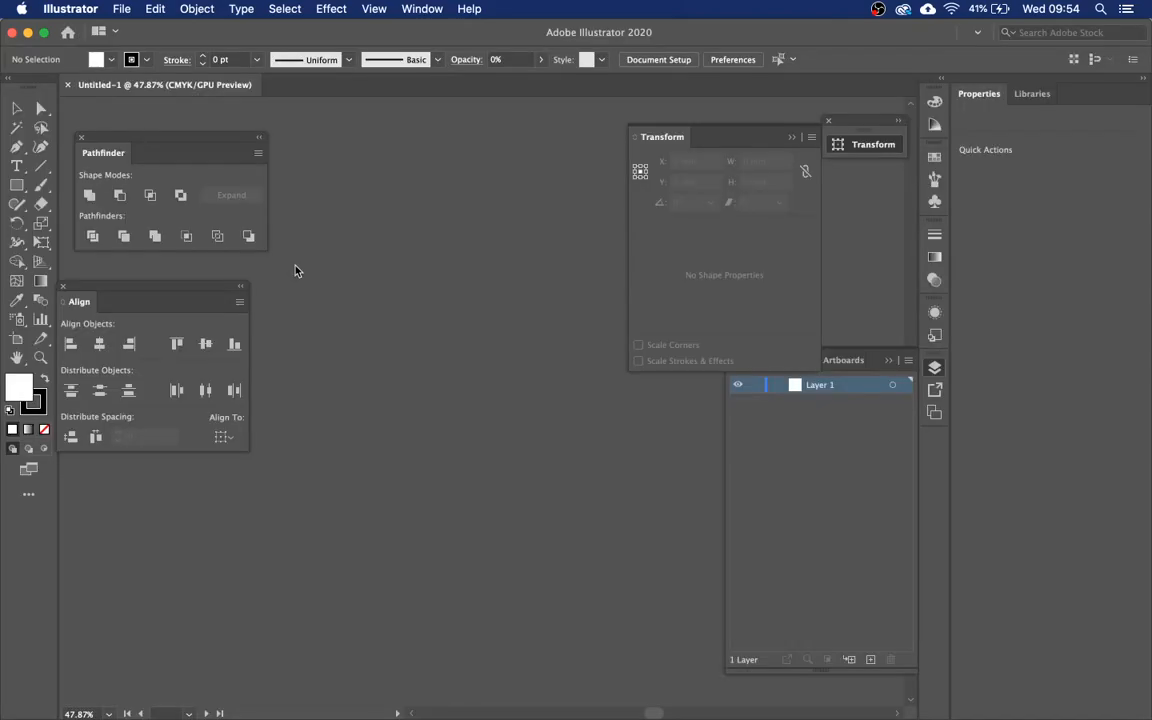
pyautogui.click(791, 137)
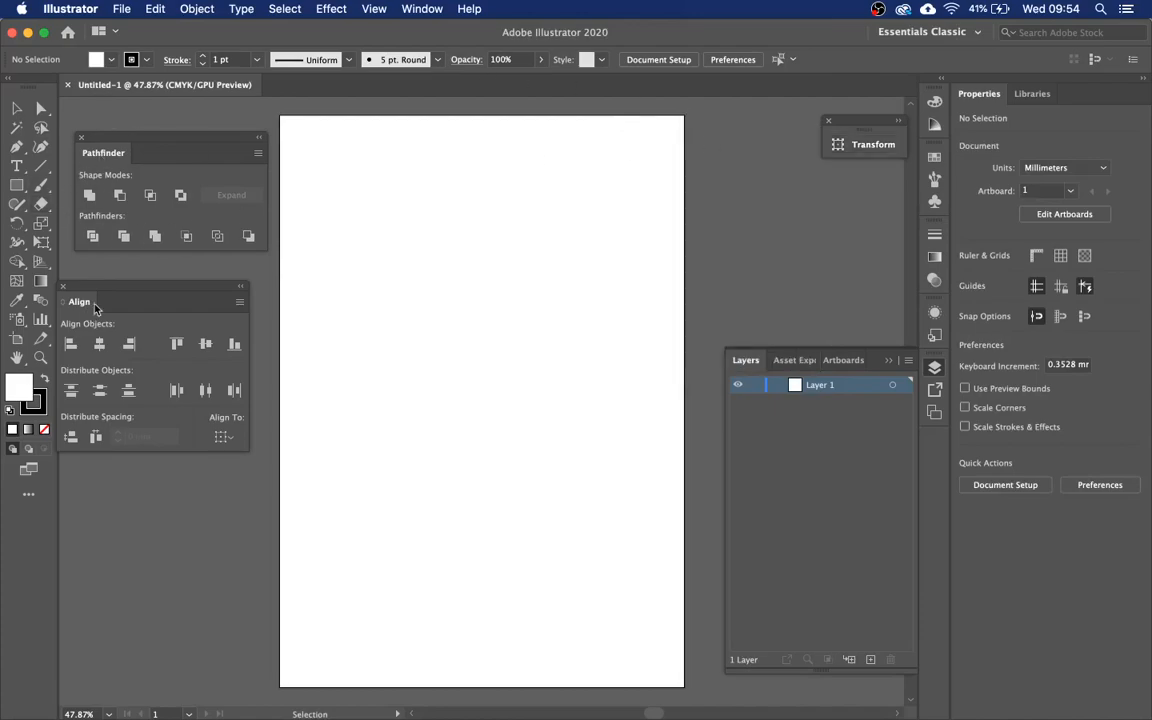
pyautogui.click(422, 9)
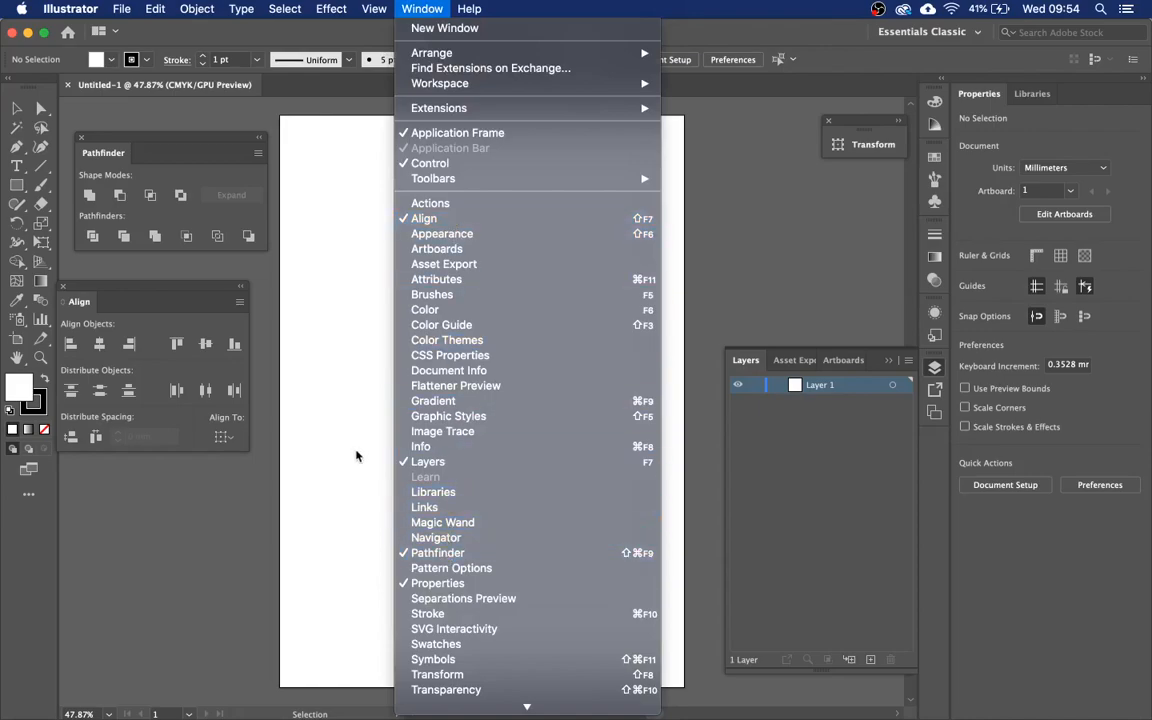
pyautogui.click(323, 410)
# Draw a circle about 69 mm in diameter in the upper half of the artboard.
pyautogui.moveTo(17, 185); pyautogui.dragTo(115, 224)
pyautogui.keyDown('shift'); pyautogui.moveTo(405, 232); pyautogui.dragTo(538, 365); pyautogui.keyUp('shift')
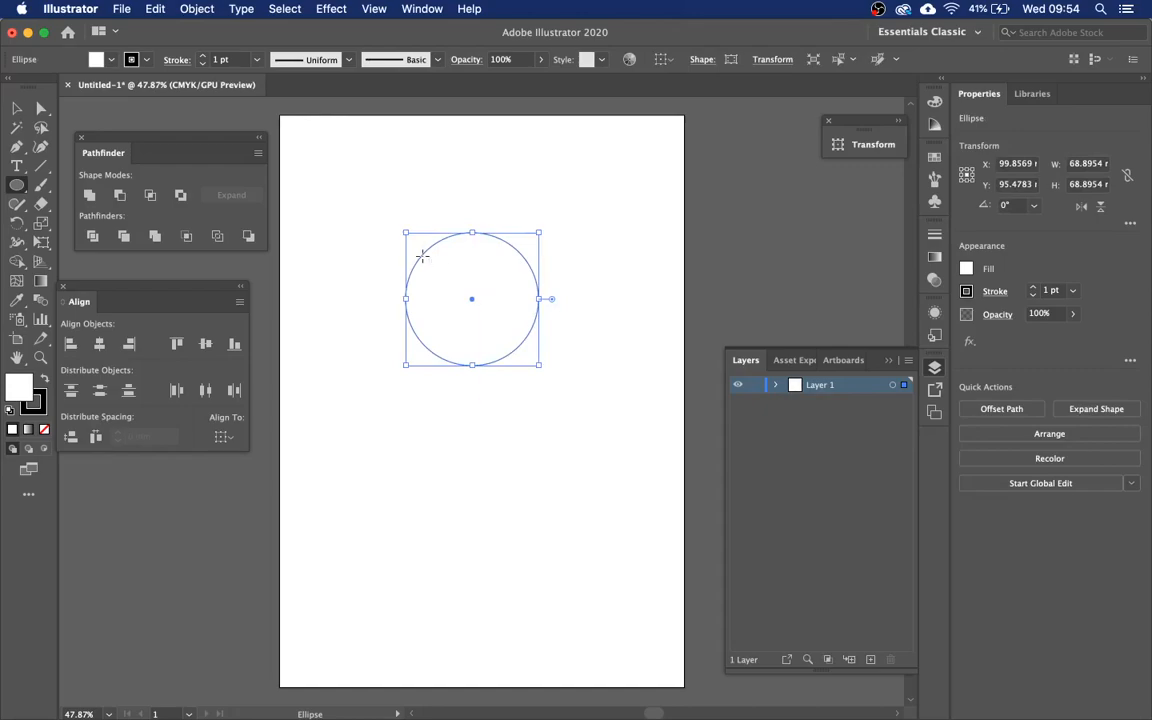
pyautogui.moveTo(16, 184); pyautogui.dragTo(69, 190)
pyautogui.click(318, 271)
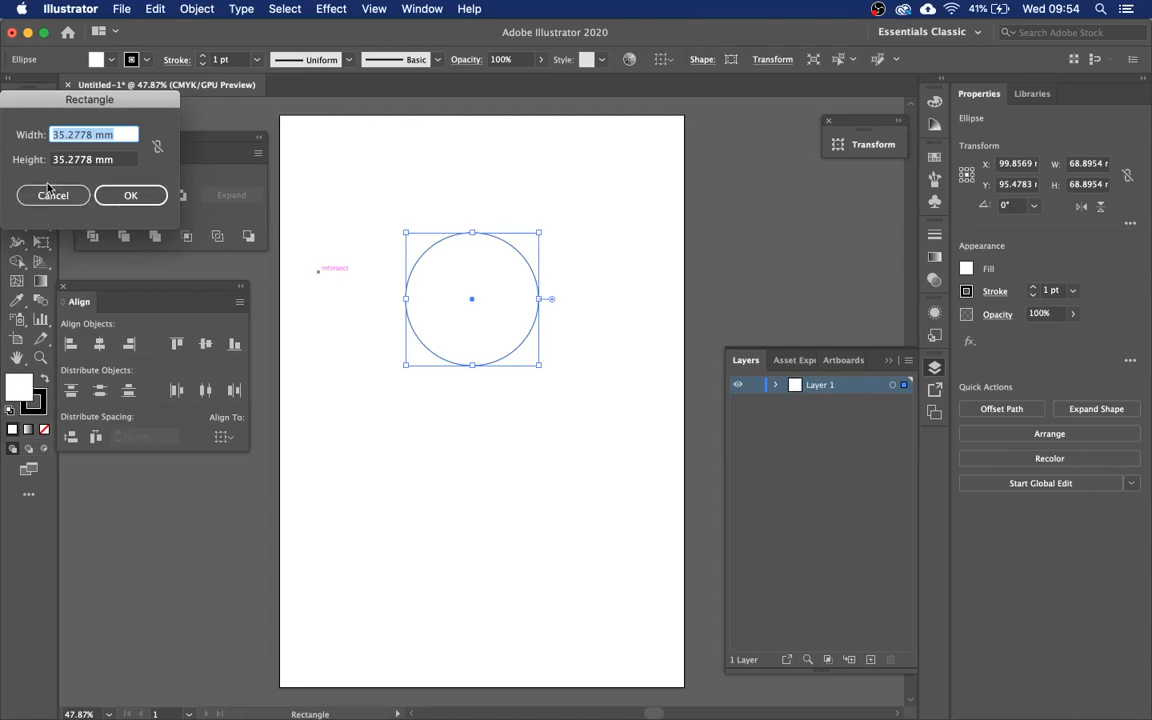
pyautogui.press('Escape')
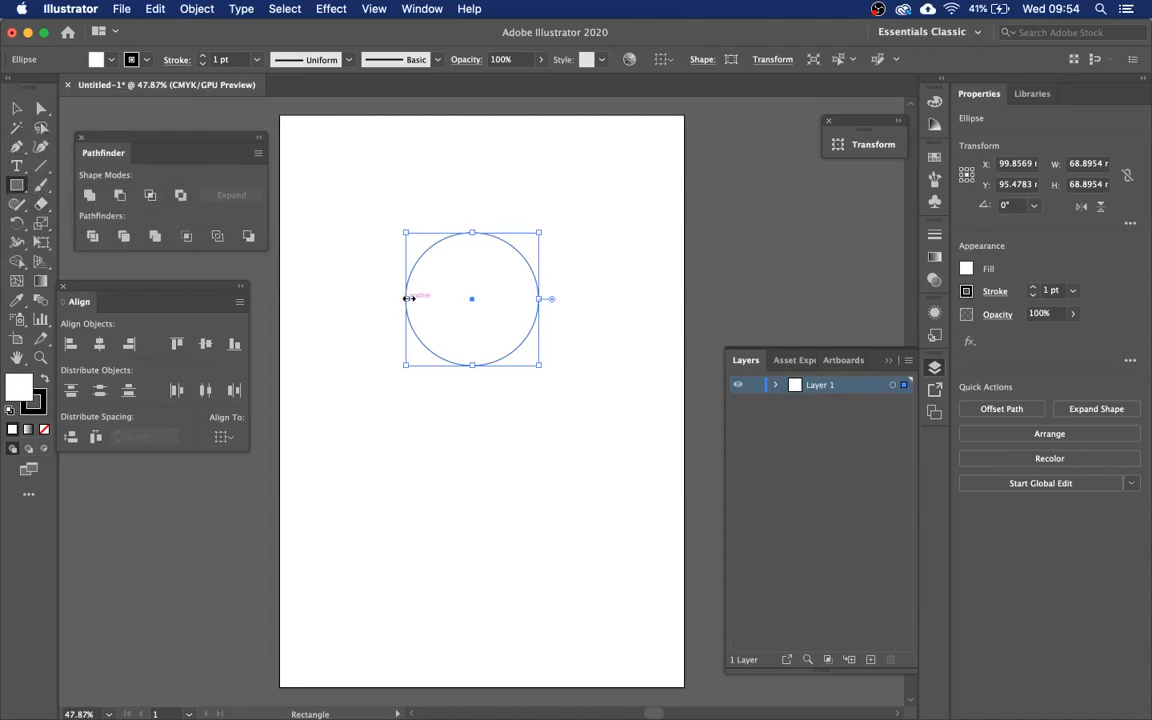
pyautogui.click(310, 216)
pyautogui.click(58, 188)
pyautogui.click(17, 108)
pyautogui.click(309, 181)
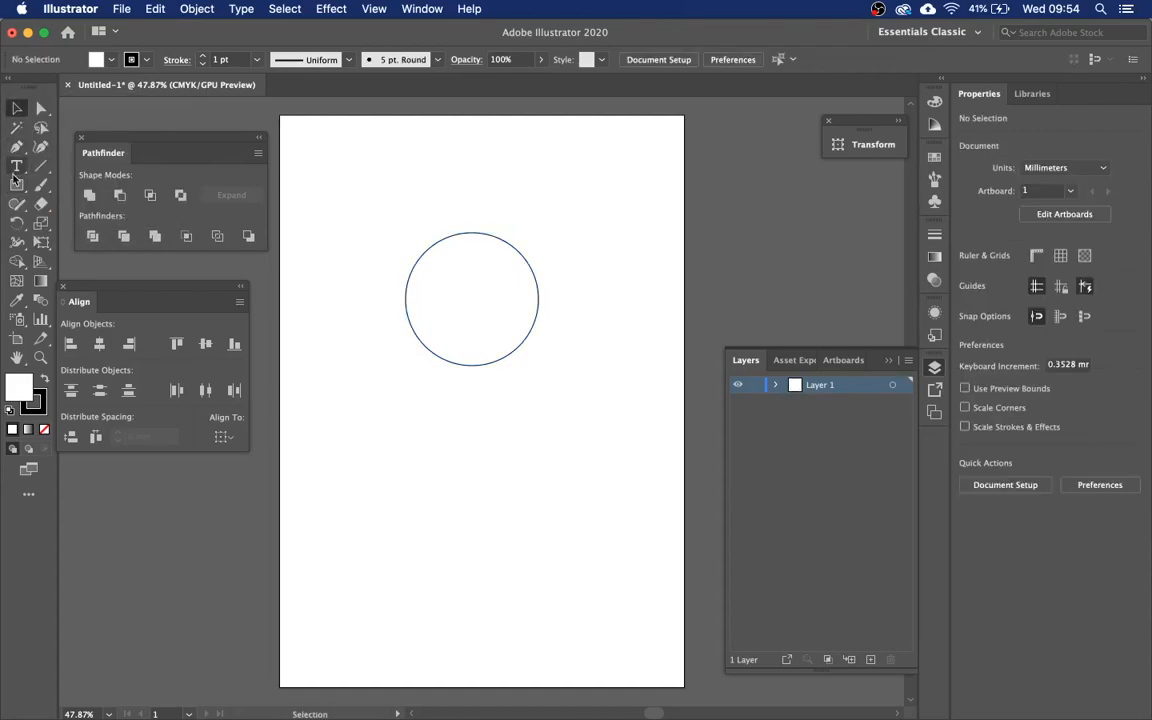
# Draw a rectangle about 69 × 34 mm over the circle's lower half and unite both shapes into a dome.
pyautogui.click(16, 185)
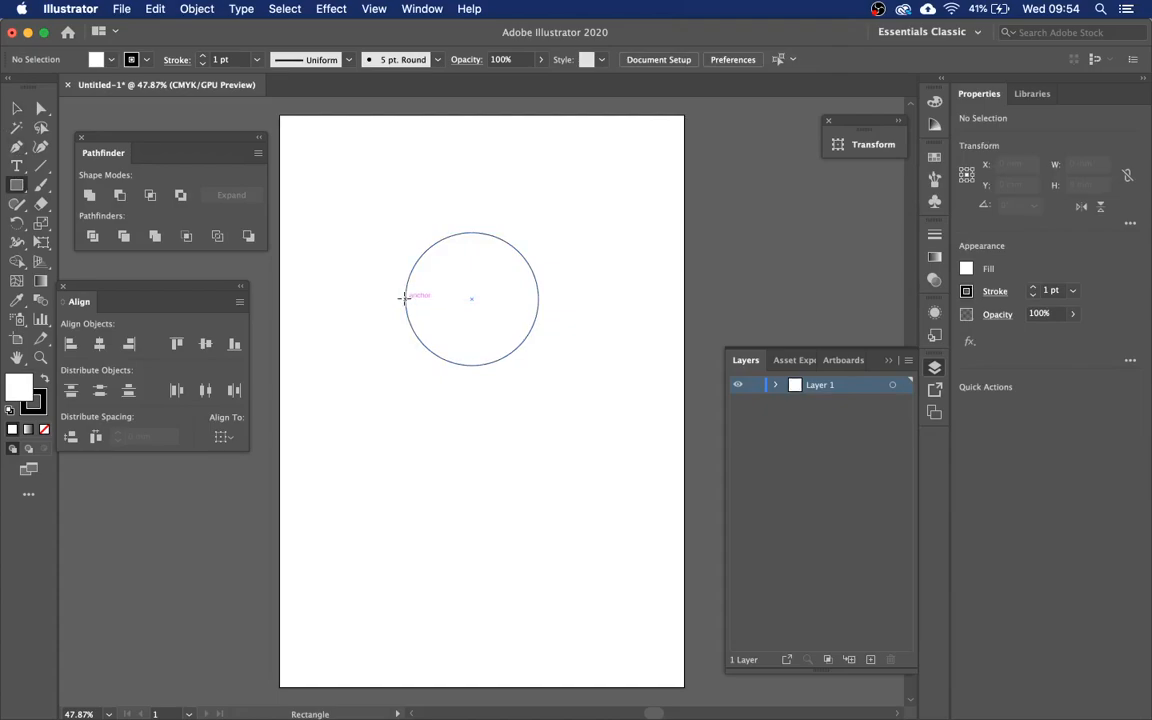
pyautogui.moveTo(403, 298); pyautogui.dragTo(538, 365)
pyautogui.click(15, 112)
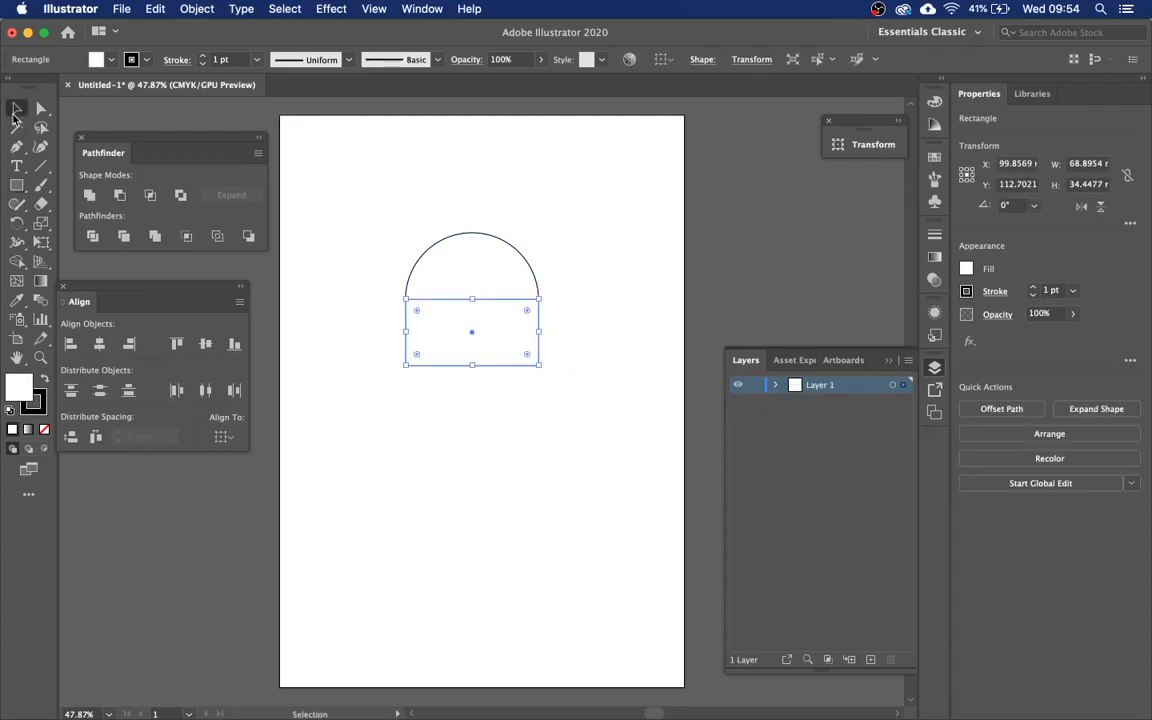
pyautogui.click(365, 220)
pyautogui.moveTo(389, 174); pyautogui.dragTo(594, 392)
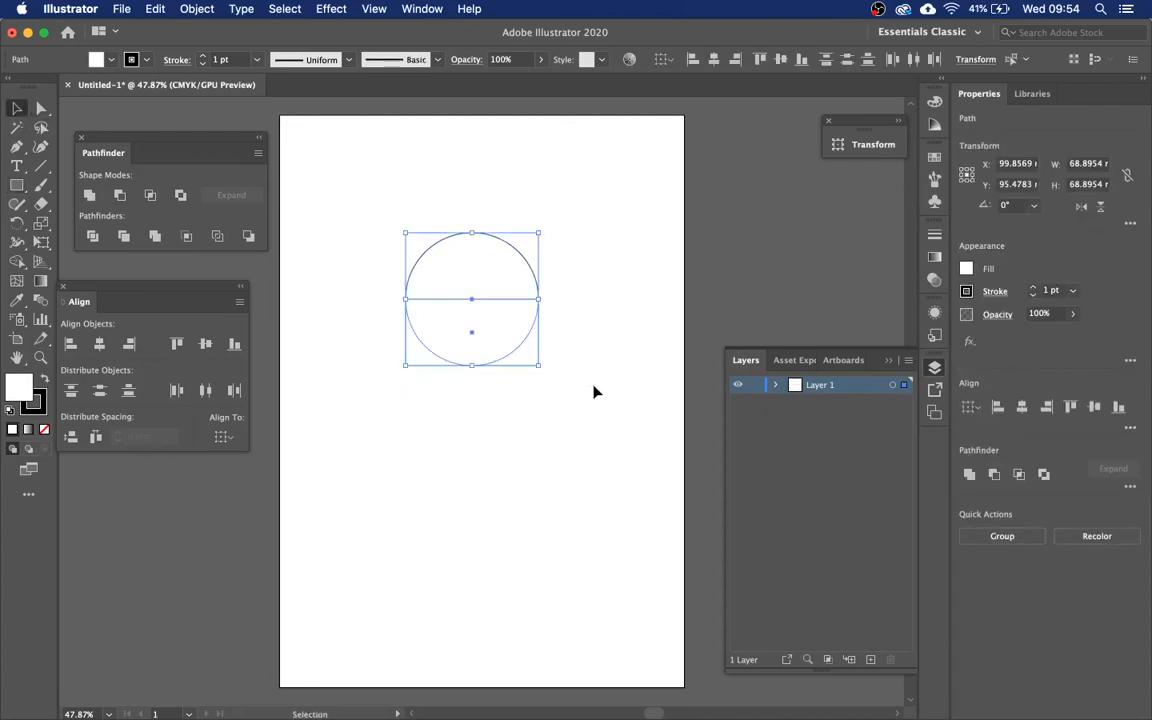
pyautogui.click(89, 195)
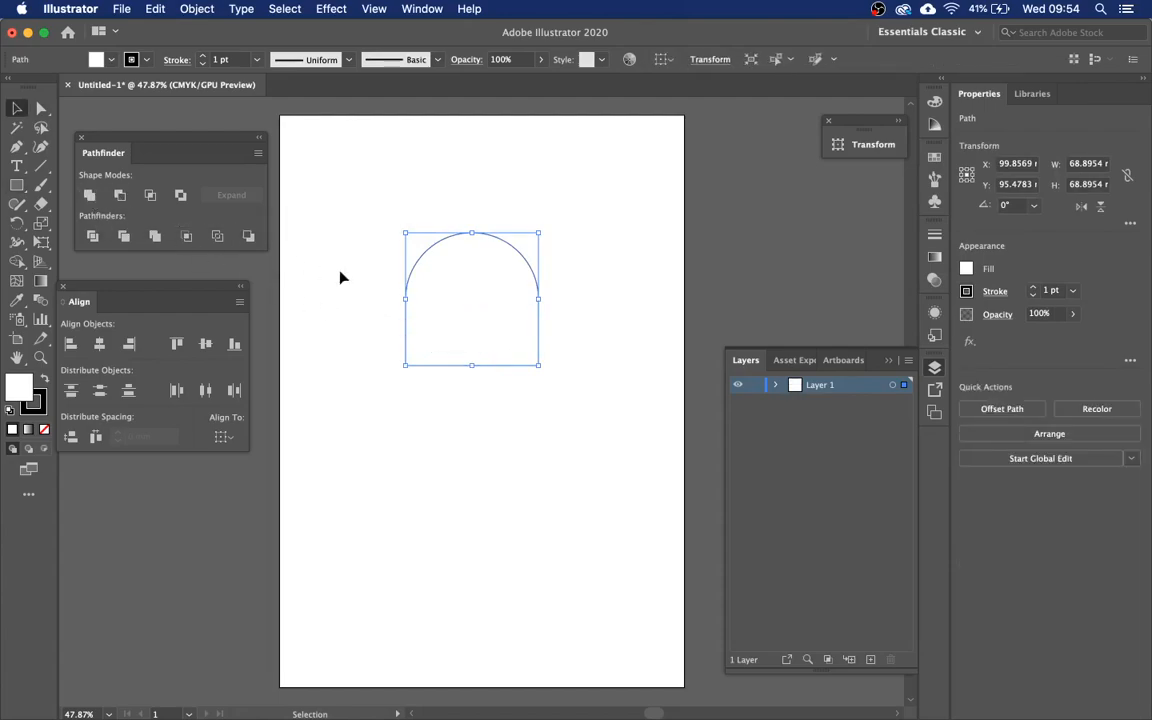
# Duplicate the dome and scale the copy down to a knob about 10.8 mm wide, centred on the original's top edge.
pyautogui.click(373, 278)
pyautogui.click(497, 328)
pyautogui.moveTo(494, 328); pyautogui.dragTo(495, 295)
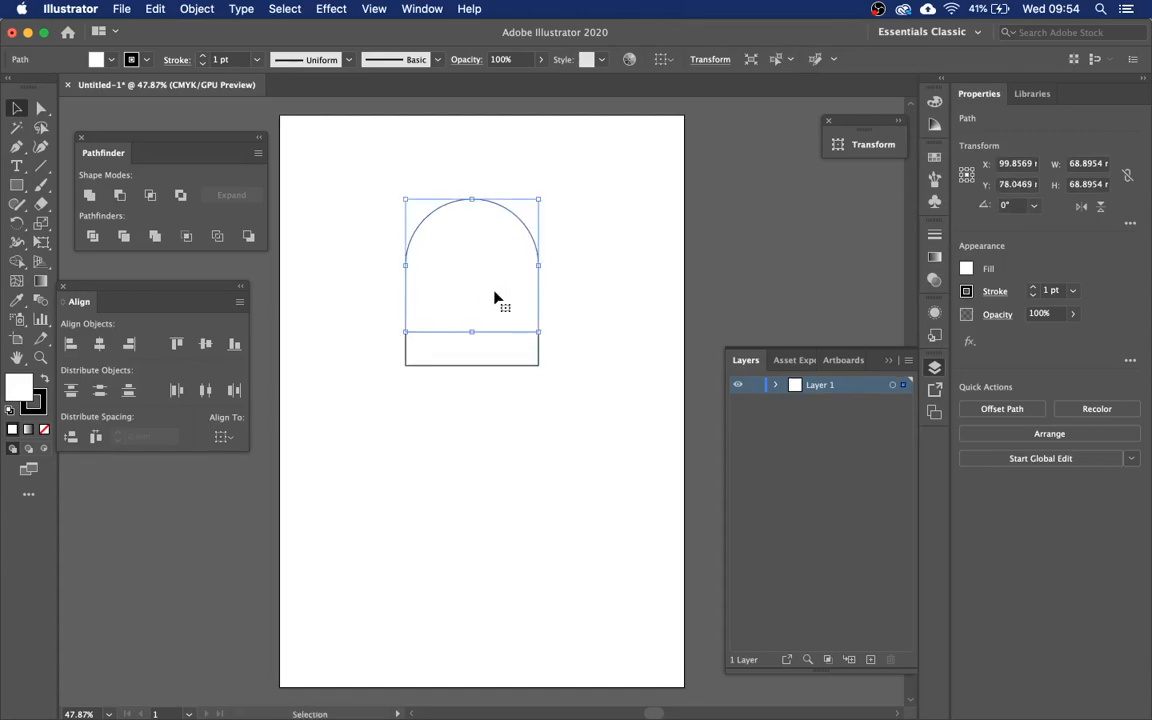
pyautogui.moveTo(388, 428); pyautogui.dragTo(561, 318)
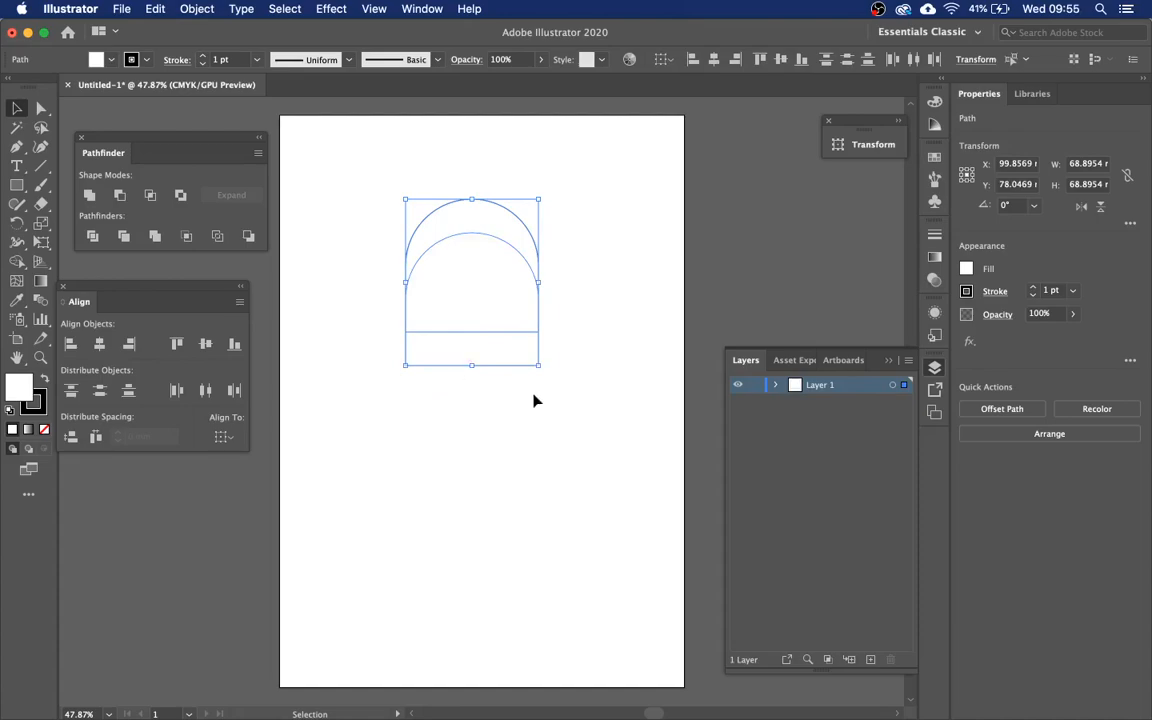
pyautogui.click(512, 476)
pyautogui.click(473, 268)
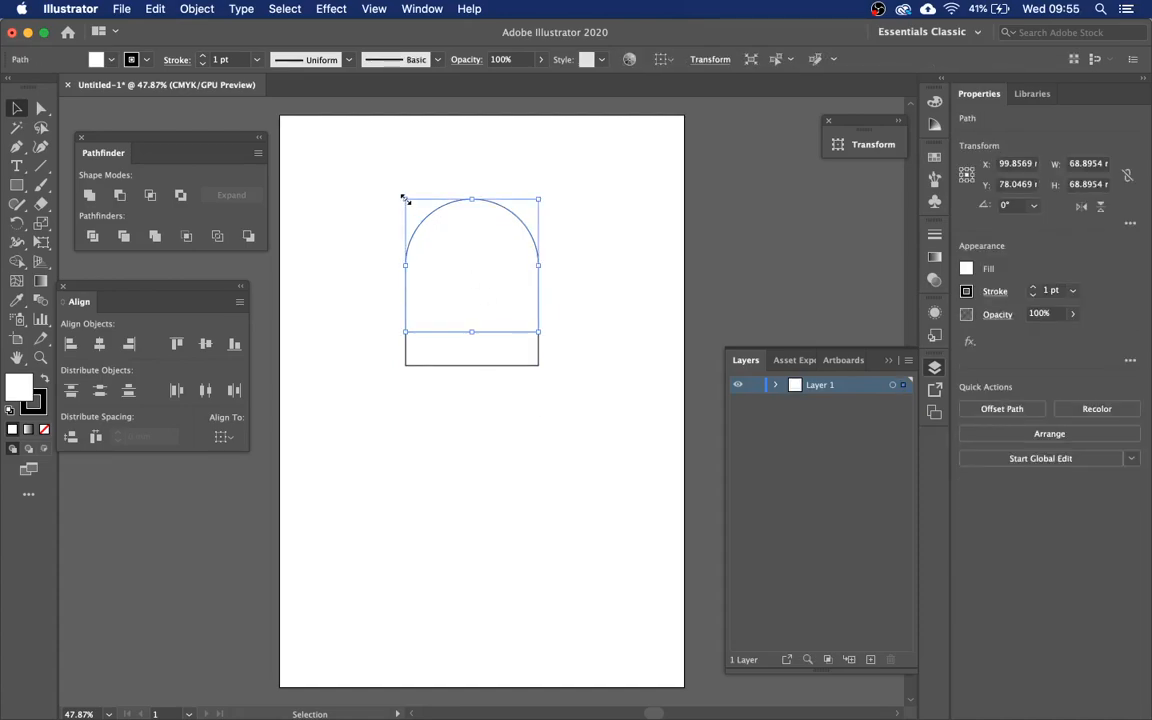
pyautogui.moveTo(404, 194); pyautogui.dragTo(473, 236)
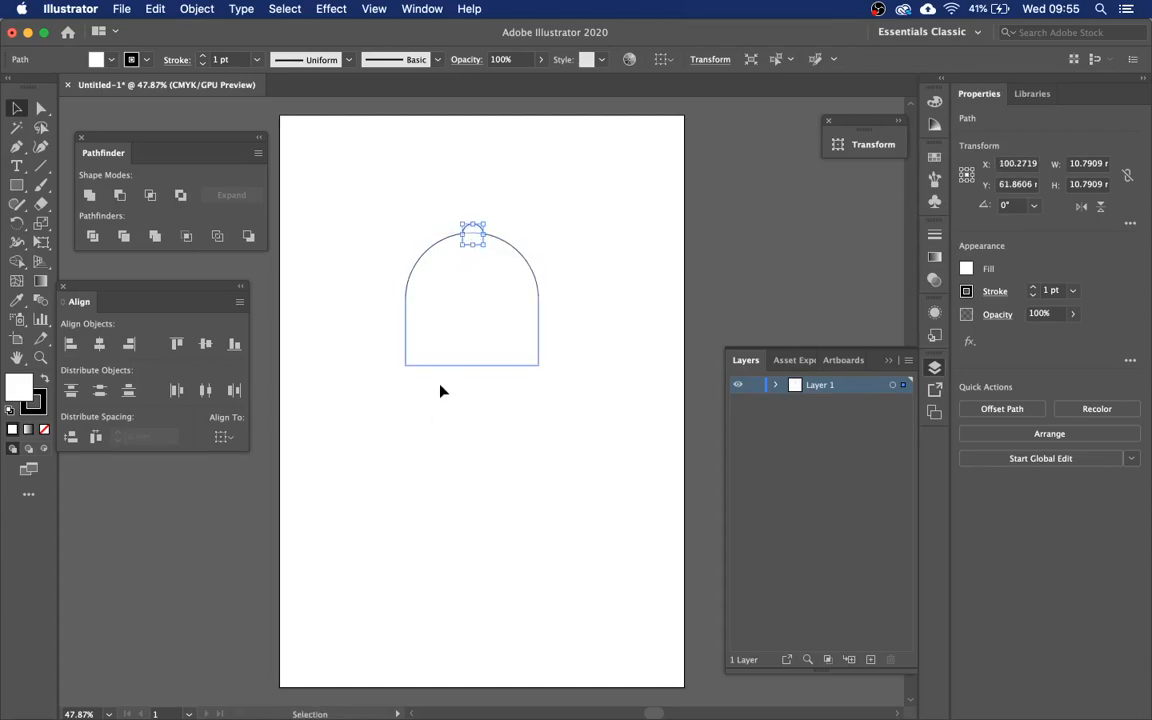
pyautogui.click(498, 368)
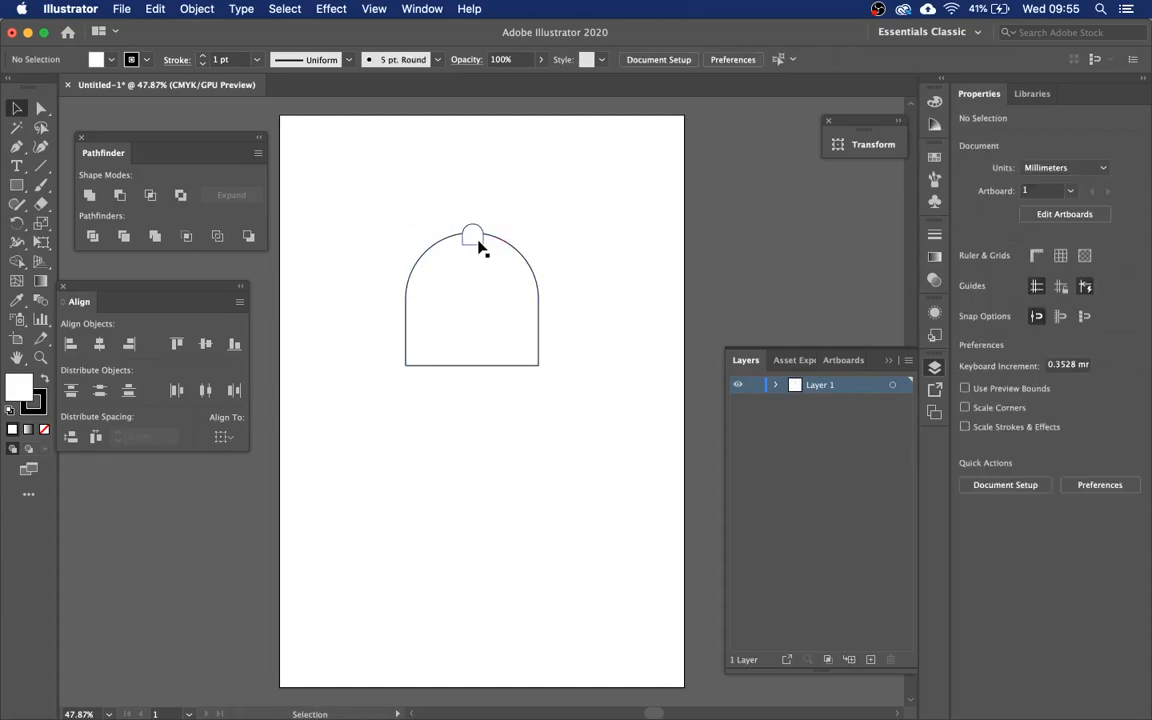
# Copy the large dome slightly downward and rotate the copy 180°.
pyautogui.click(488, 334)
pyautogui.keyDown('alt'); pyautogui.moveTo(488, 323); pyautogui.dragTo(486, 363); pyautogui.keyUp('alt')
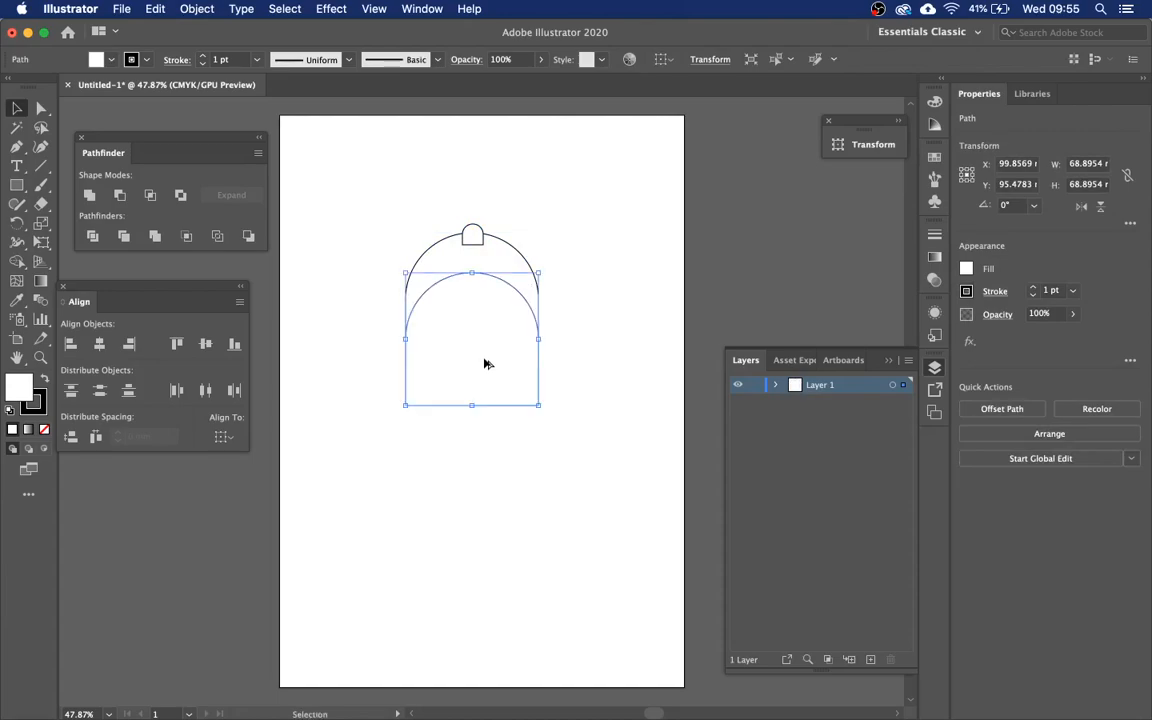
pyautogui.click(197, 9)
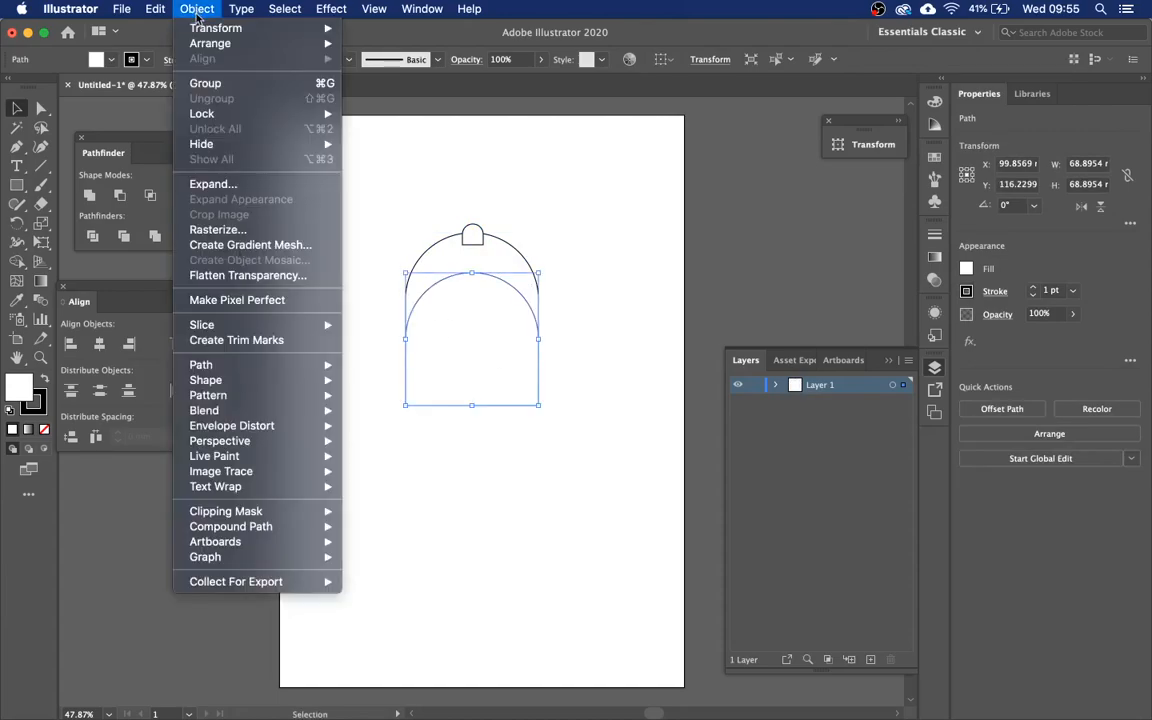
pyautogui.moveTo(186, 29)
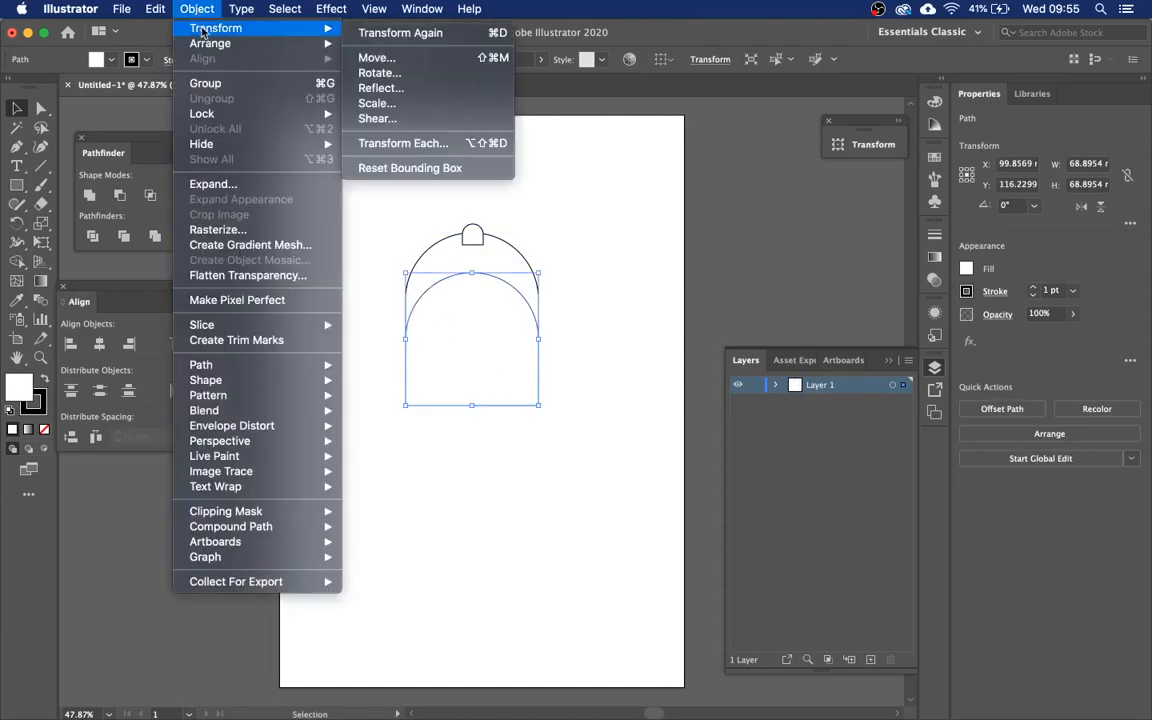
pyautogui.click(397, 77)
pyautogui.write('180')
pyautogui.click(246, 258)
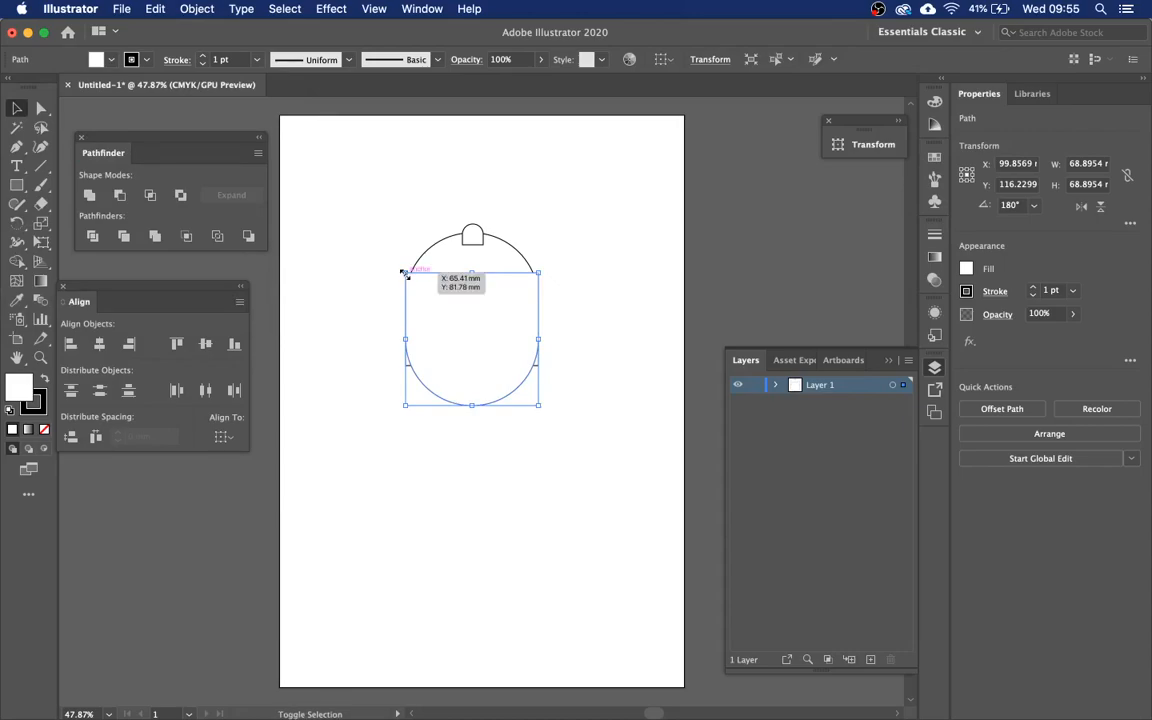
# Scale the rotated copy down to about 25.7 mm and nudge it down so it protrudes below the dome's base as a clapper.
pyautogui.moveTo(404, 273); pyautogui.dragTo(474, 370)
pyautogui.press('Down')
pyautogui.press('Down')
pyautogui.press('Down')
pyautogui.press('Down')
pyautogui.press('Down')
pyautogui.press('Down')
pyautogui.press('Down')
pyautogui.press('Down')
pyautogui.press('Down')
pyautogui.press('Down')
pyautogui.press('Down')
pyautogui.press('Down')
pyautogui.press('Down')
pyautogui.press('Down')
pyautogui.press('Down')
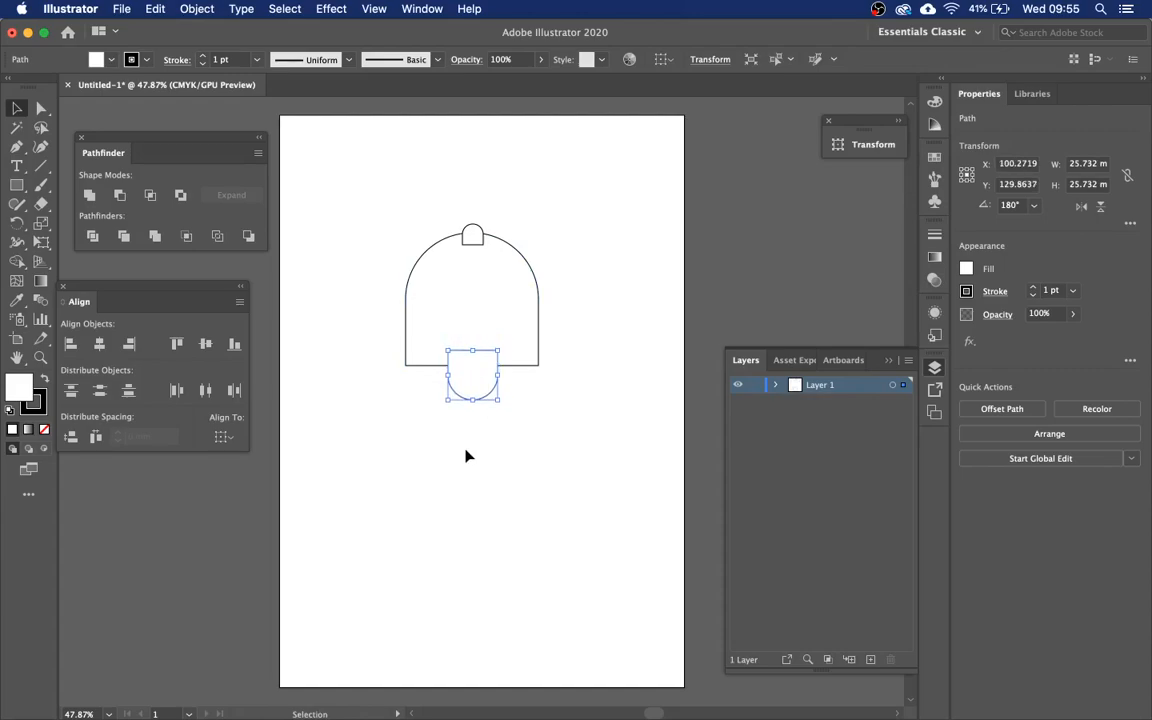
pyautogui.click(386, 440)
# Draw a rectangle about 37 × 19 mm over the clapper's upper part and subtract it from the clapper with Minus Front.
pyautogui.click(17, 186)
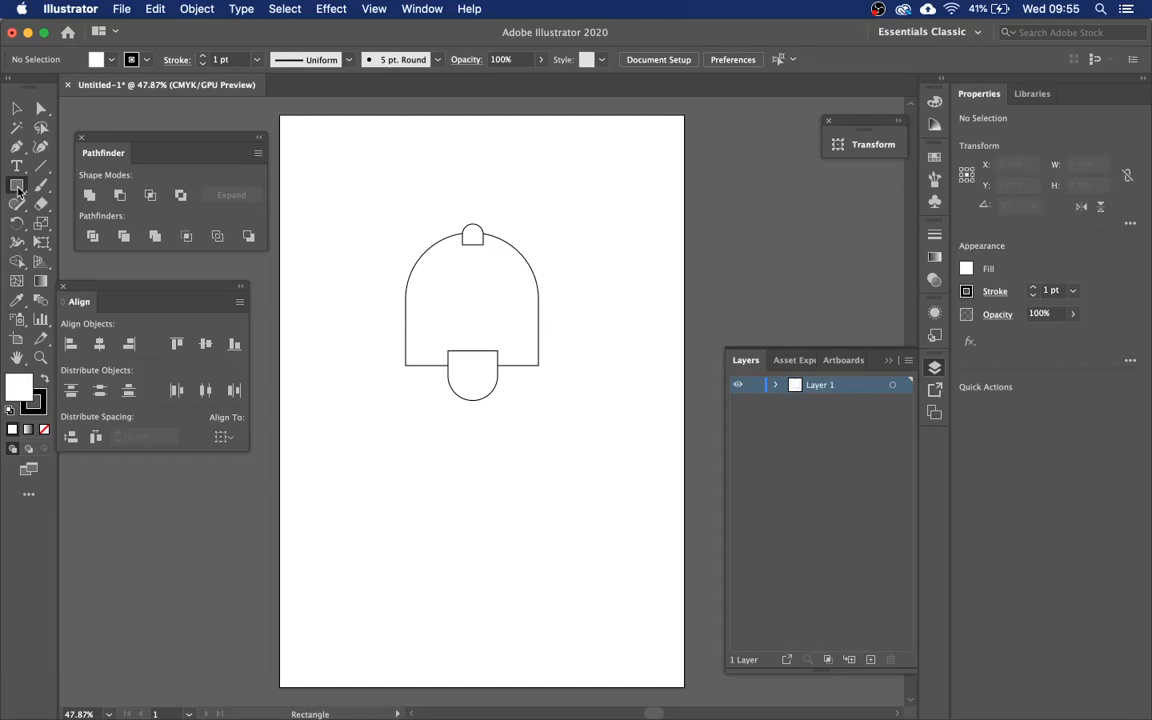
pyautogui.moveTo(436, 336)
pyautogui.mouseDown()
pyautogui.moveTo(521, 371)
pyautogui.moveTo(509, 372)
pyautogui.mouseUp()
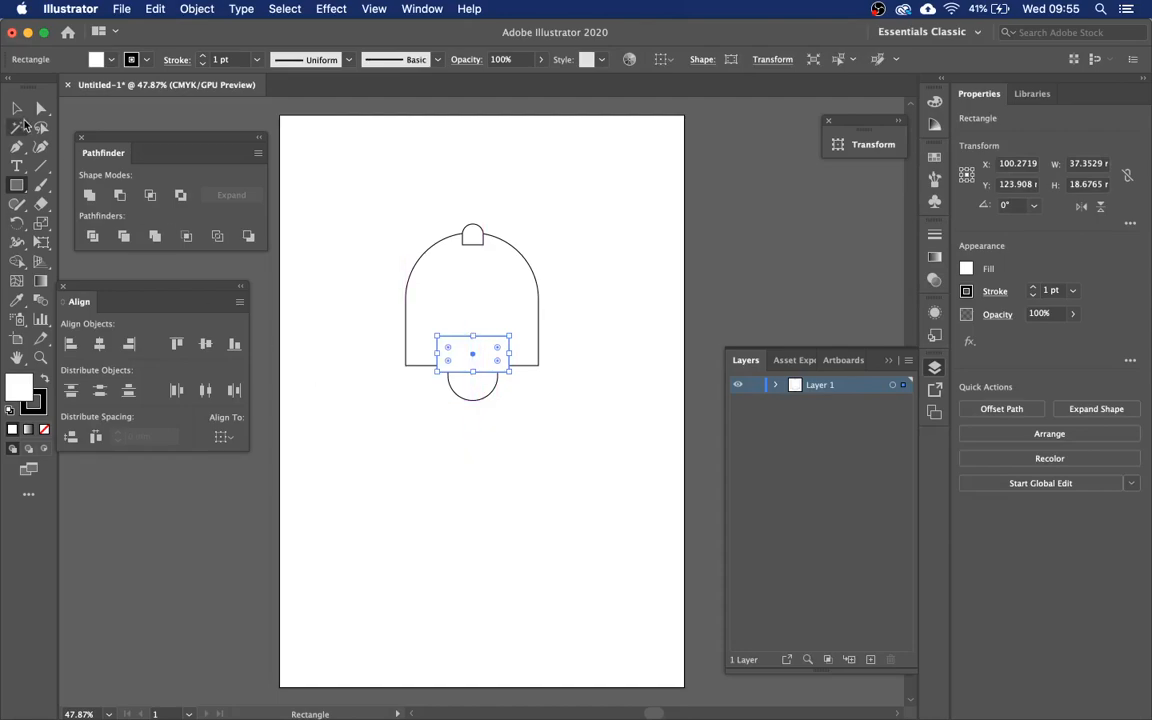
pyautogui.click(16, 110)
pyautogui.click(440, 418)
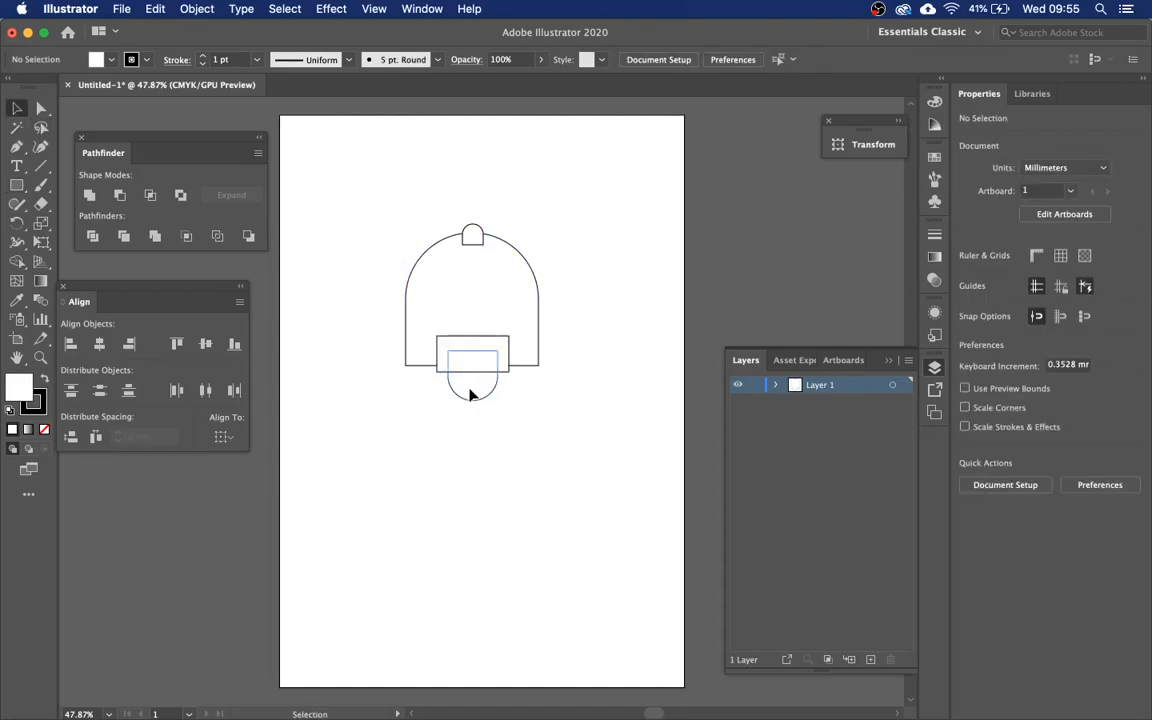
pyautogui.click(472, 395)
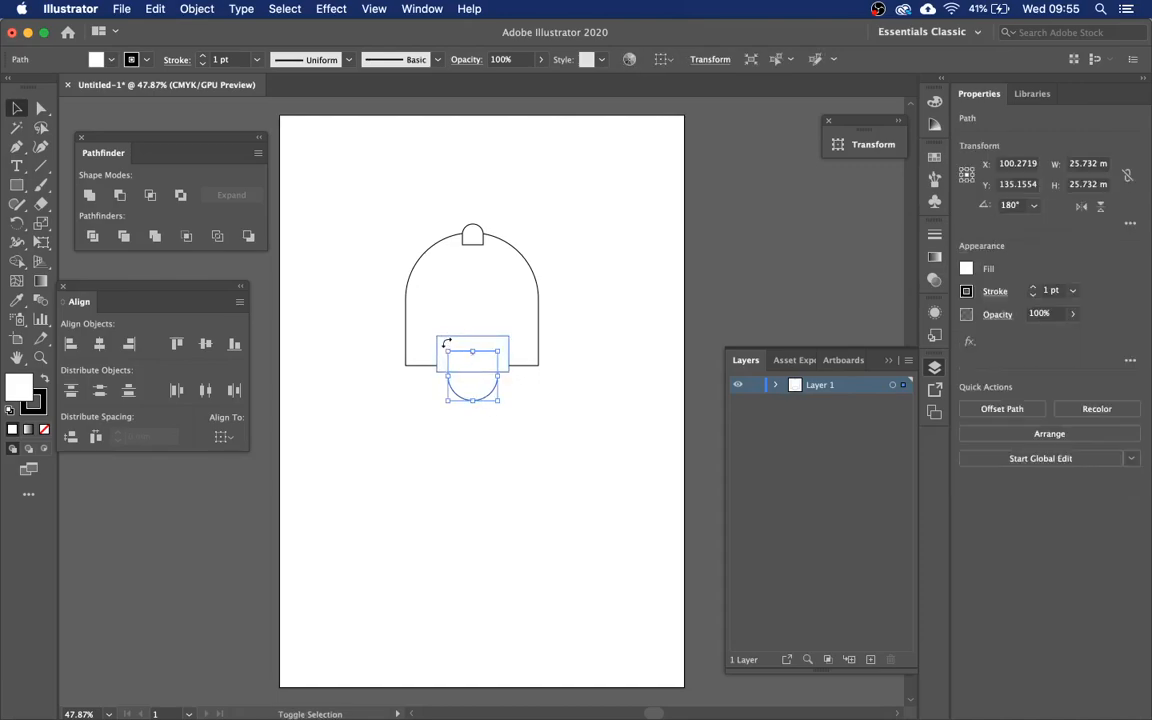
pyautogui.keyDown('shift'); pyautogui.click(448, 340); pyautogui.keyUp('shift')
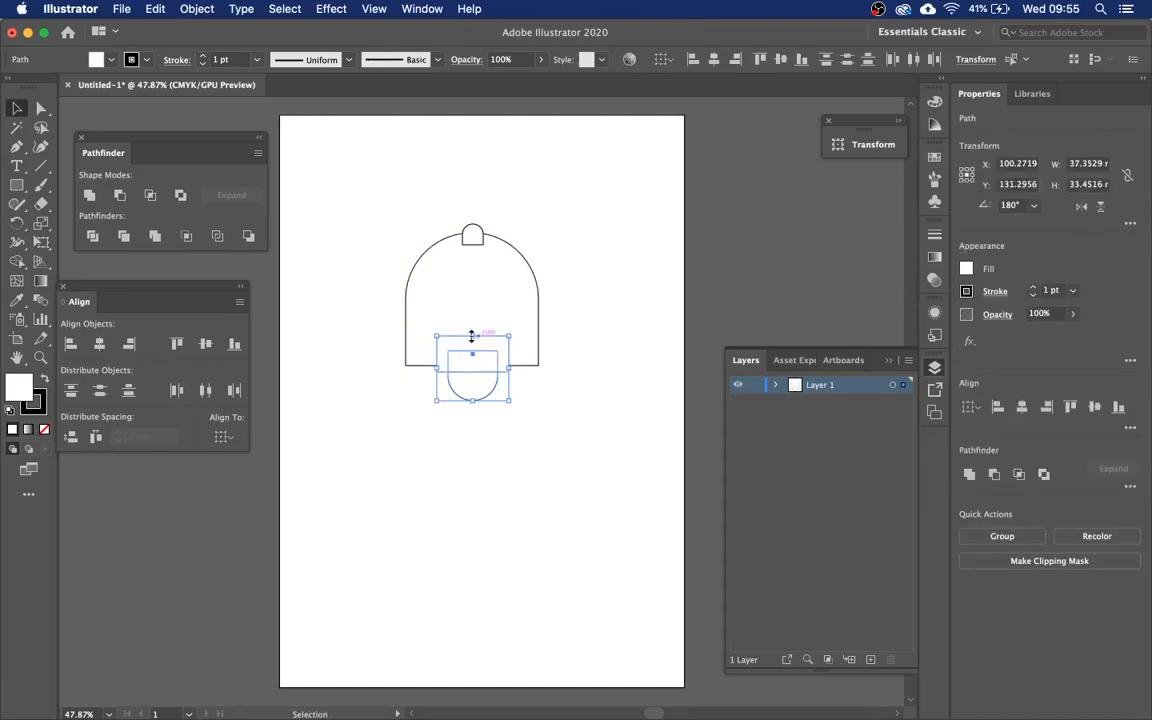
pyautogui.click(121, 196)
pyautogui.click(476, 440)
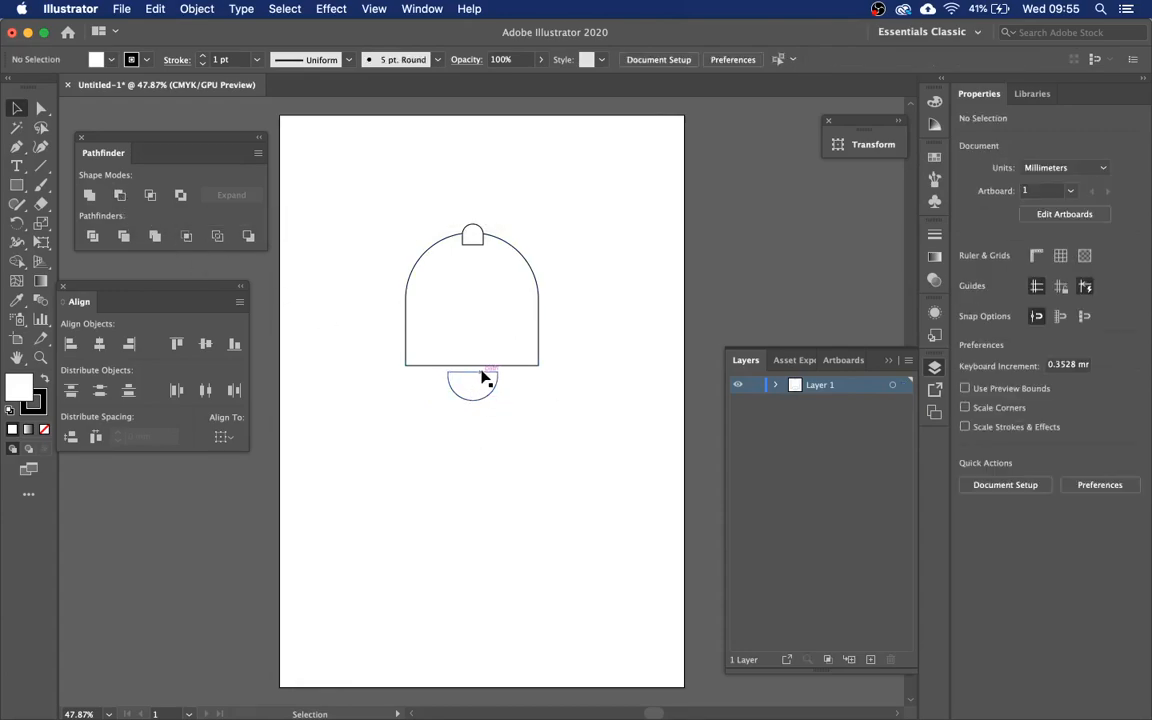
# Unite the small top knob with the large dome.
pyautogui.click(471, 239)
pyautogui.keyDown('shift'); pyautogui.click(451, 305); pyautogui.keyUp('shift')
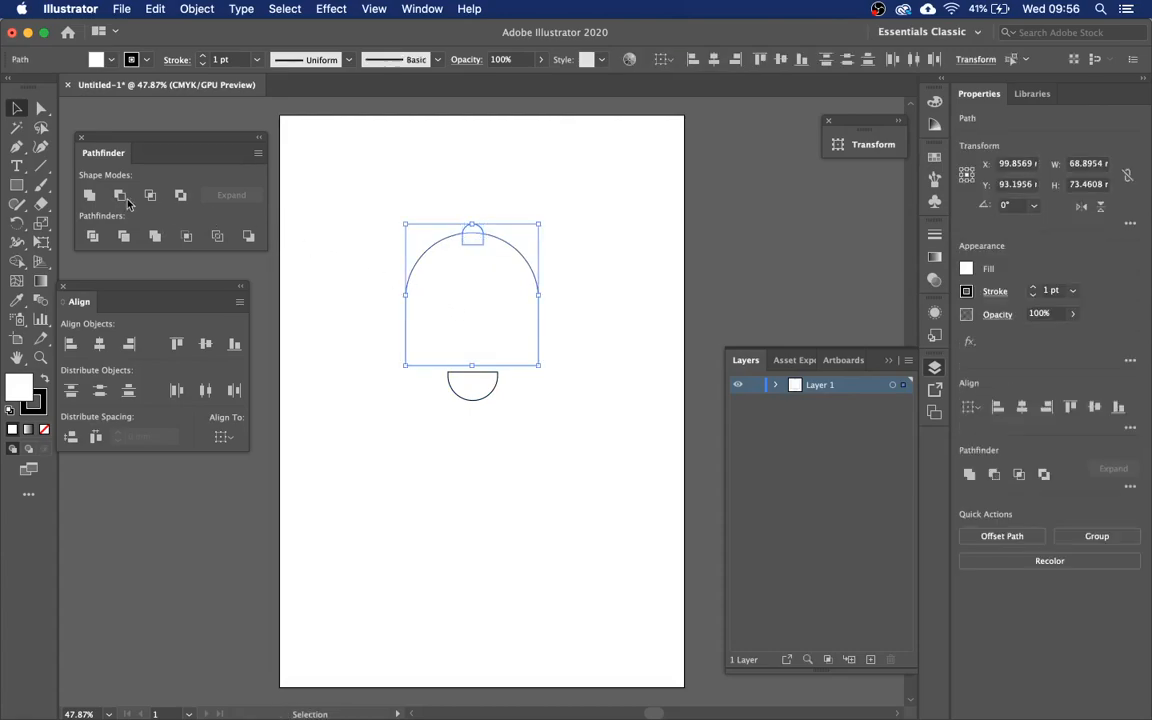
pyautogui.click(89, 195)
pyautogui.click(370, 404)
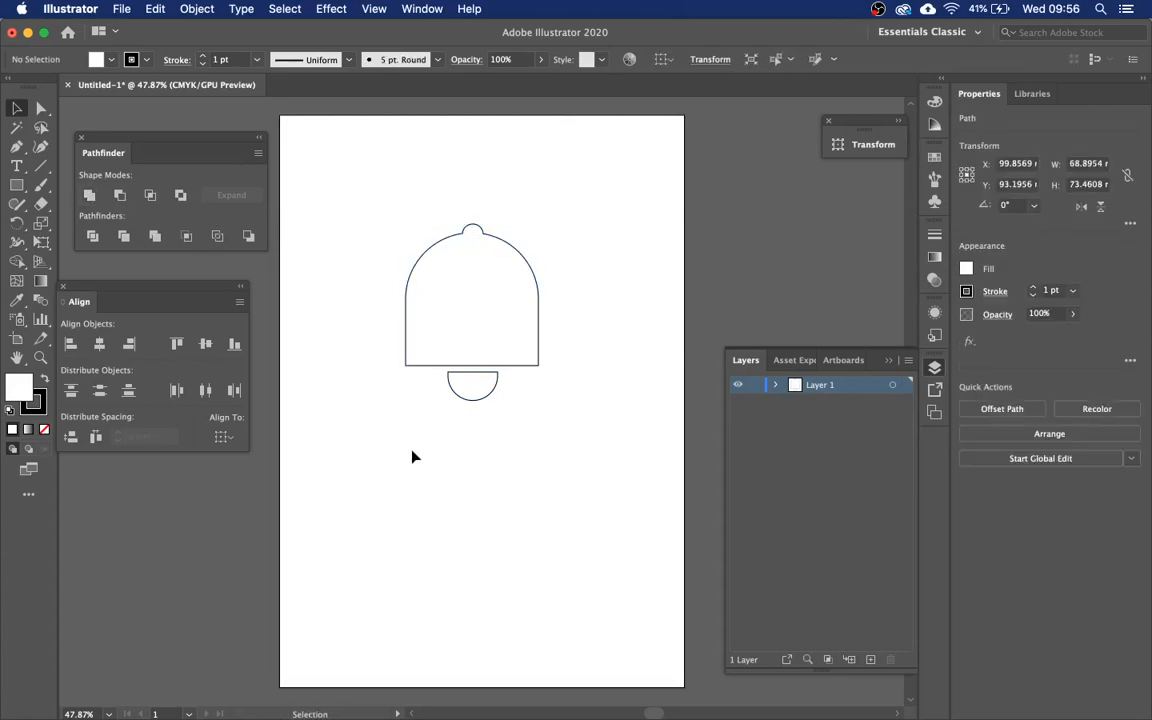
# Draw a rectangle about 92 × 10 mm across the dome's base and align all the shapes to their horizontal centre.
pyautogui.click(16, 185)
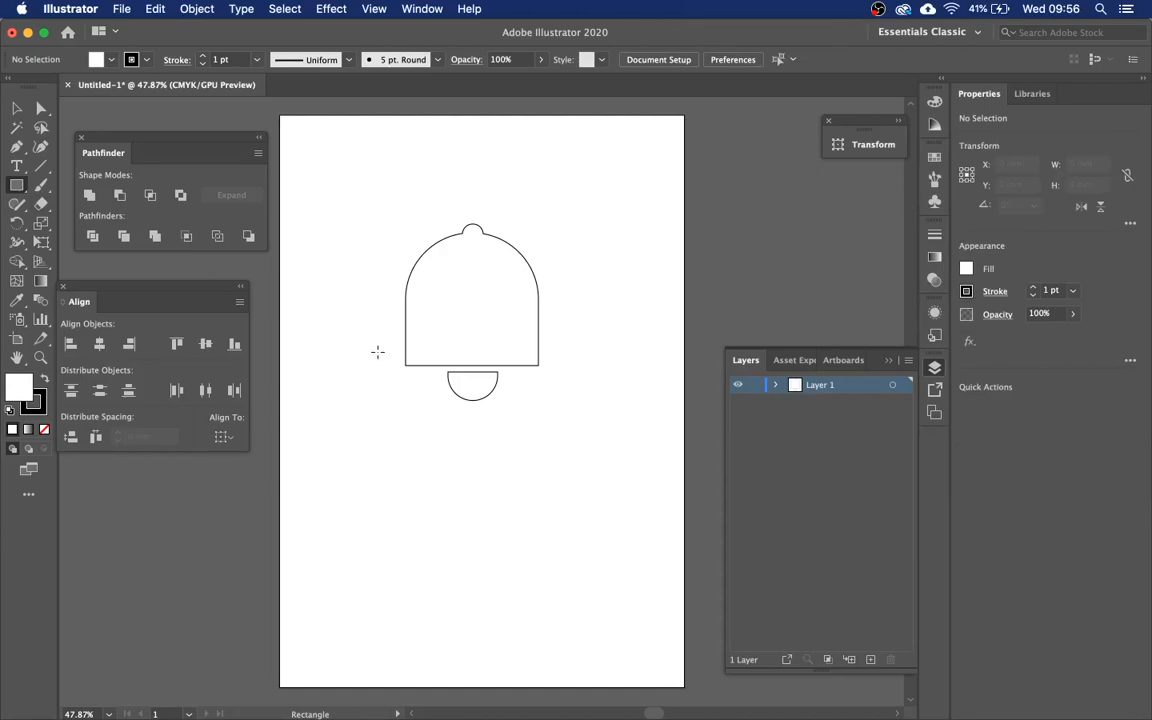
pyautogui.moveTo(384, 347); pyautogui.dragTo(561, 364)
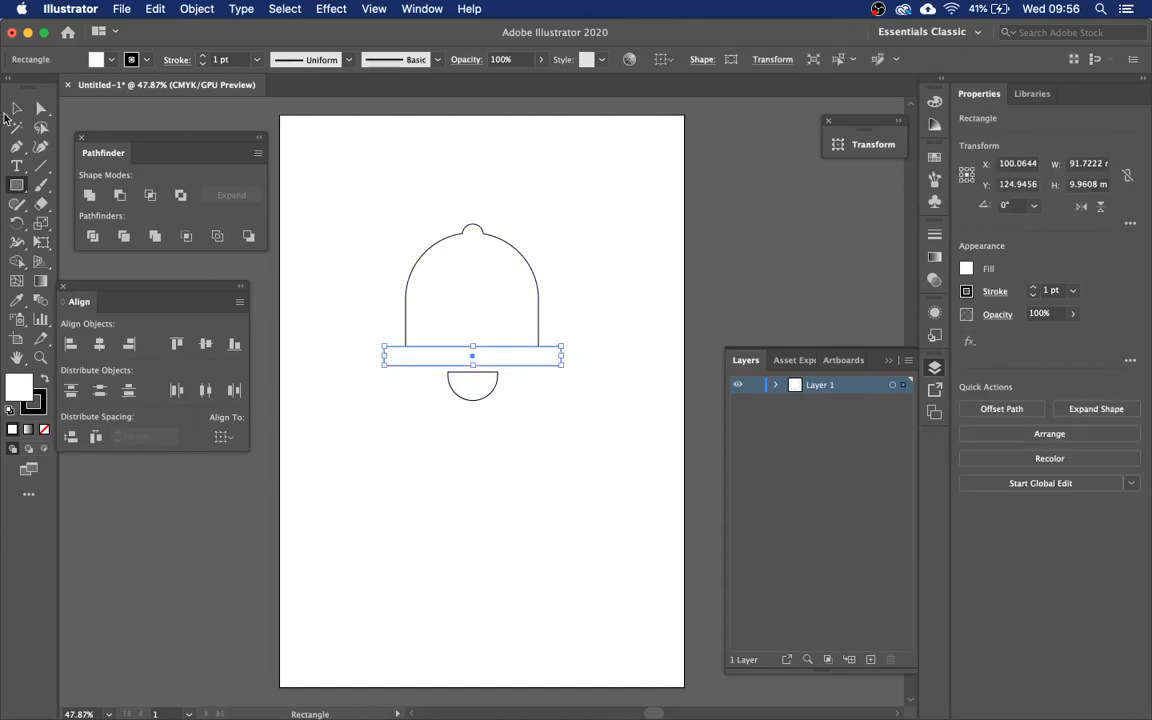
pyautogui.click(16, 108)
pyautogui.click(360, 195)
pyautogui.moveTo(345, 170); pyautogui.dragTo(615, 431)
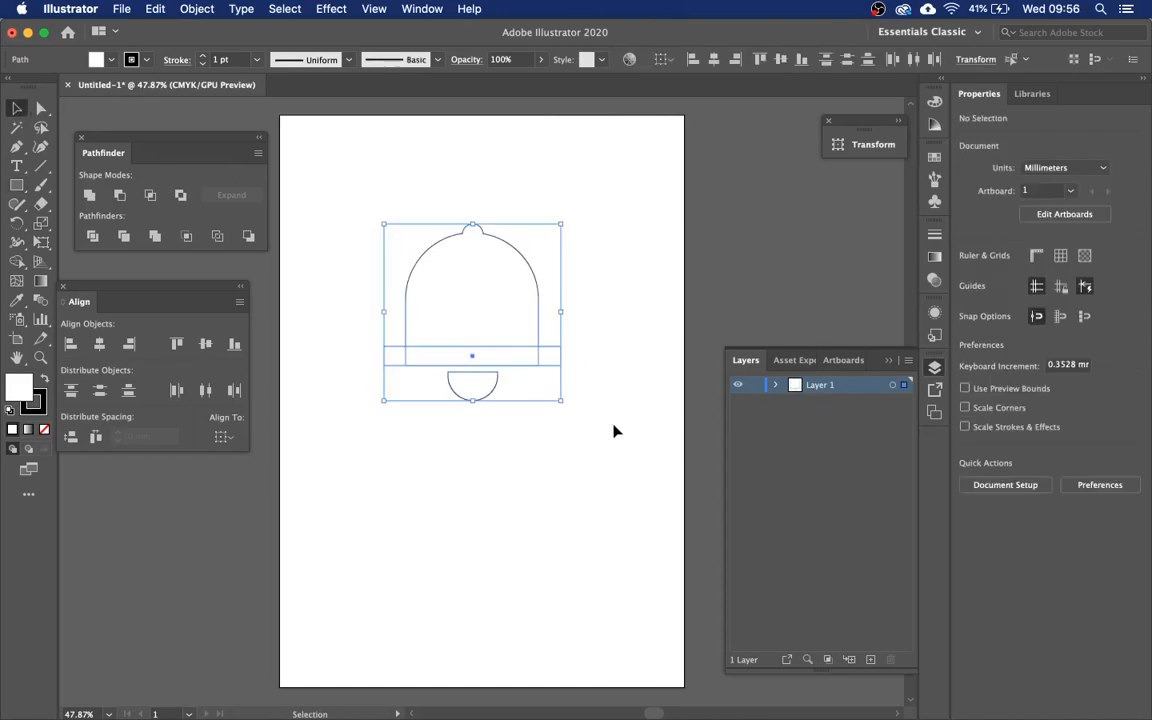
pyautogui.click(97, 345)
pyautogui.click(415, 481)
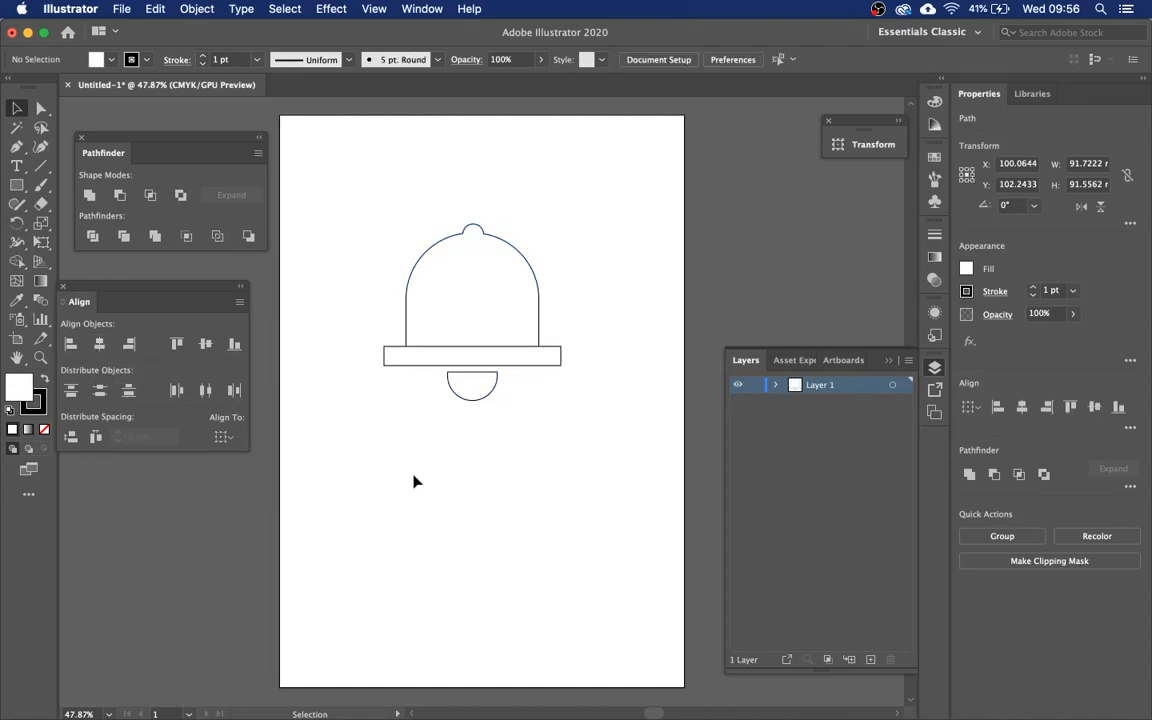
# Unite the dome and the base rectangle into one bell body, leaving the clapper separate.
pyautogui.moveTo(362, 211); pyautogui.dragTo(594, 357)
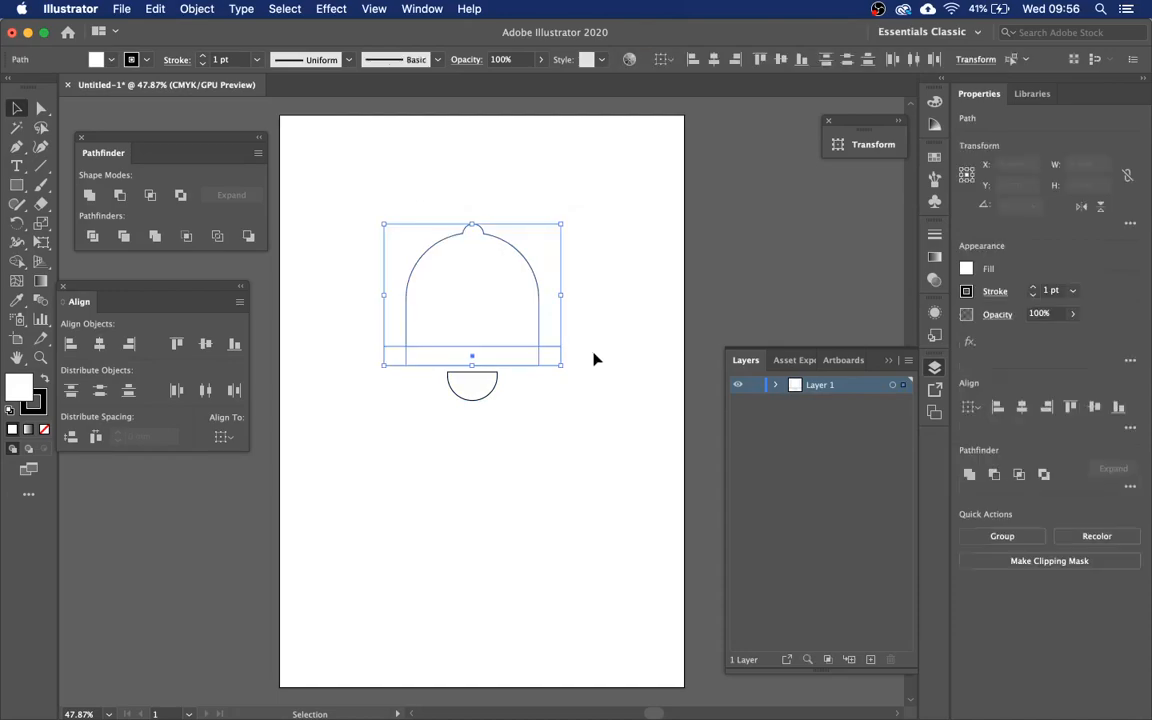
pyautogui.click(89, 195)
pyautogui.click(378, 414)
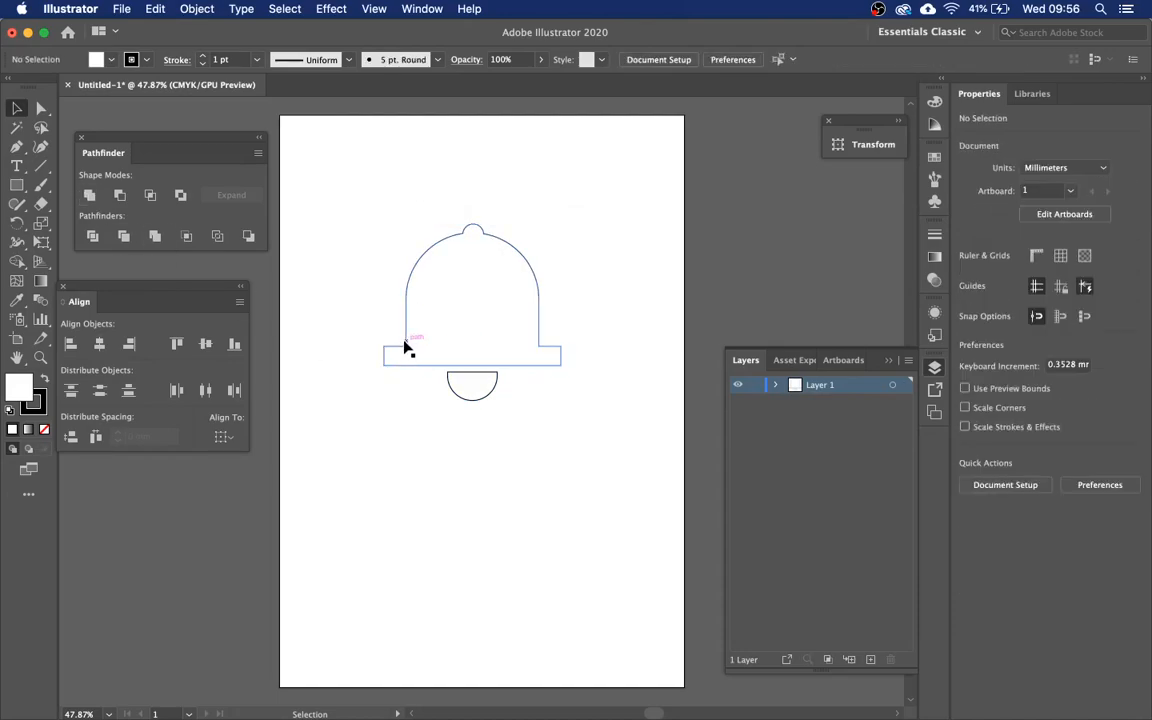
# Round both inner corners where the bell's dome meets its base, with a radius of about 11 mm.
pyautogui.click(41, 110)
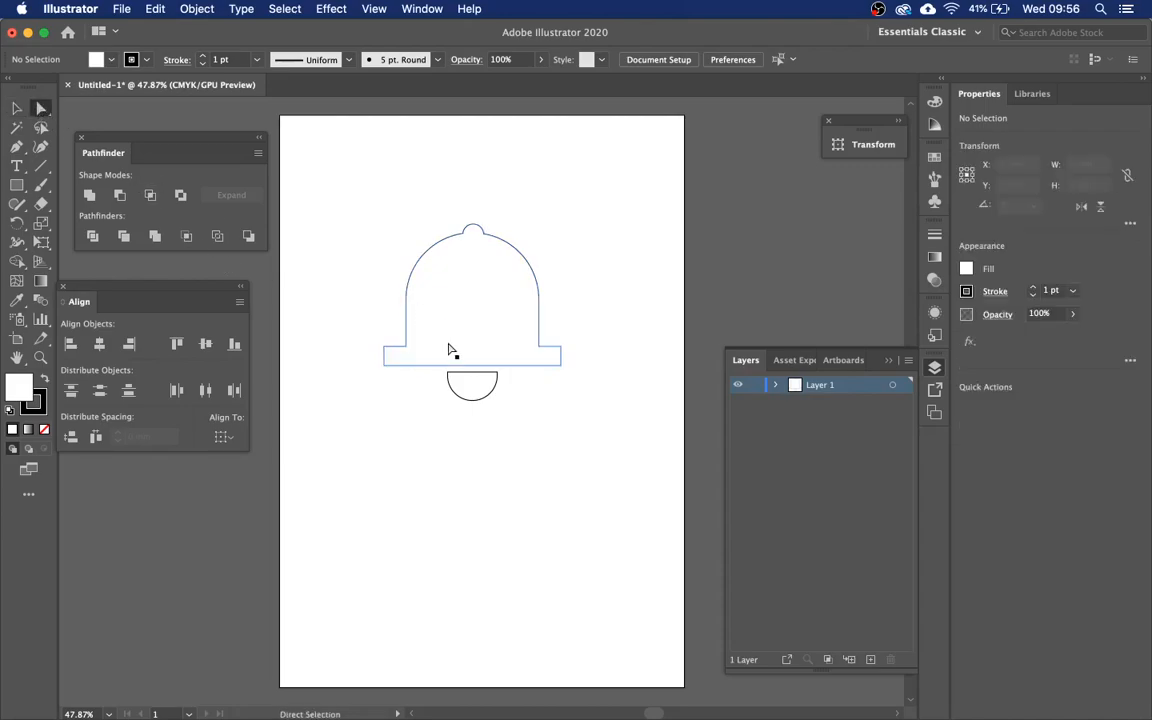
pyautogui.click(406, 348)
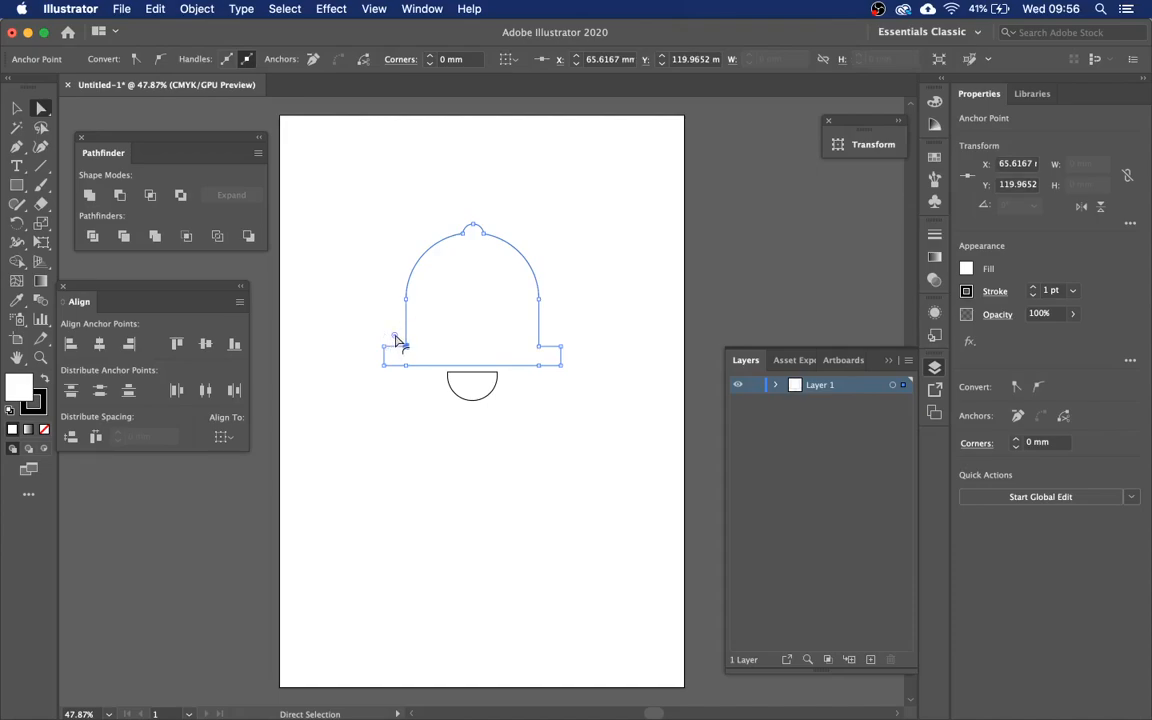
pyautogui.moveTo(396, 340); pyautogui.dragTo(377, 320)
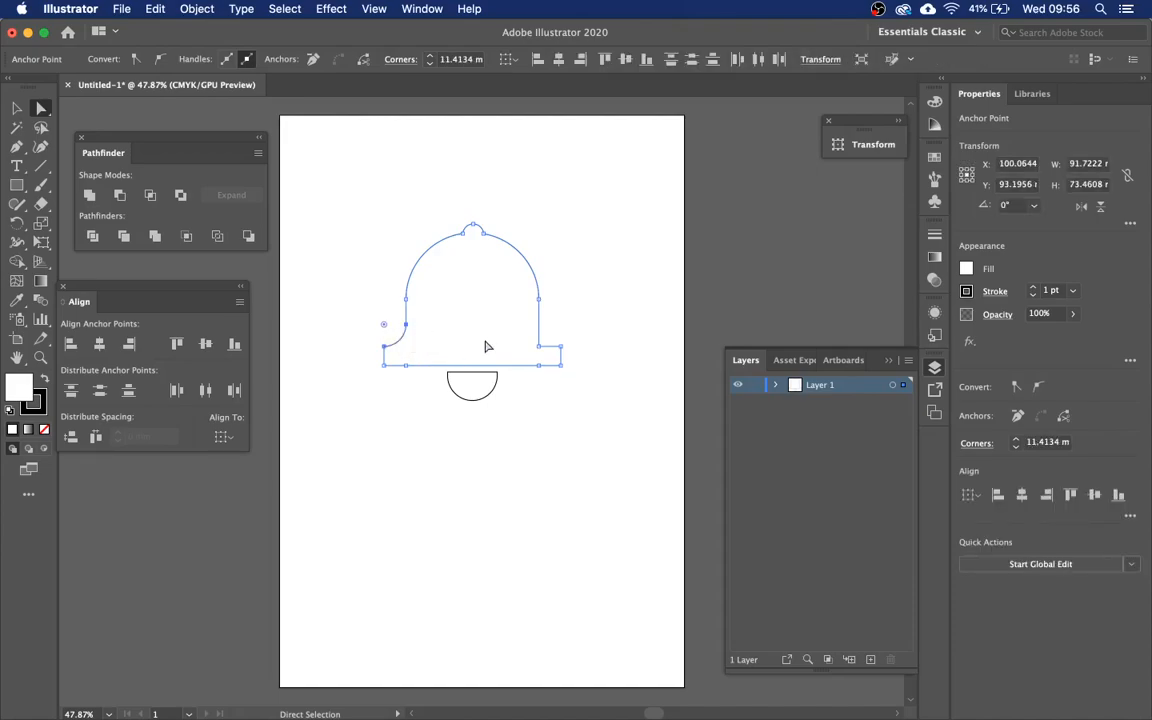
pyautogui.click(539, 346)
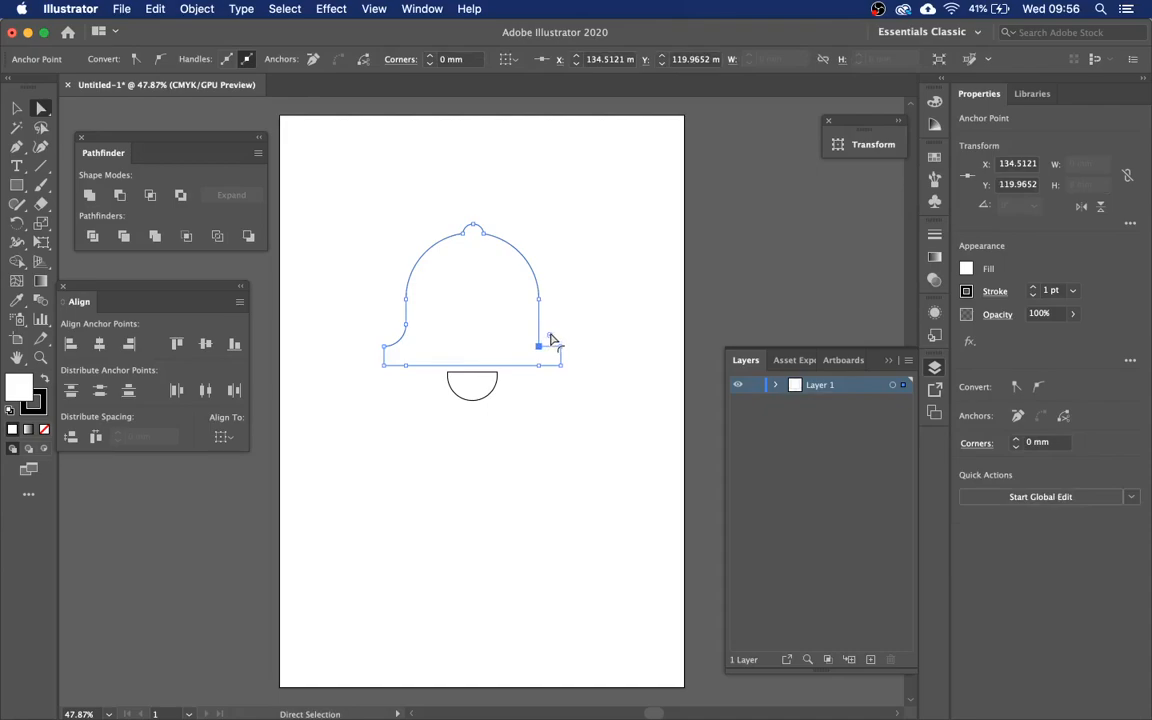
pyautogui.moveTo(551, 341); pyautogui.dragTo(594, 329)
pyautogui.click(622, 375)
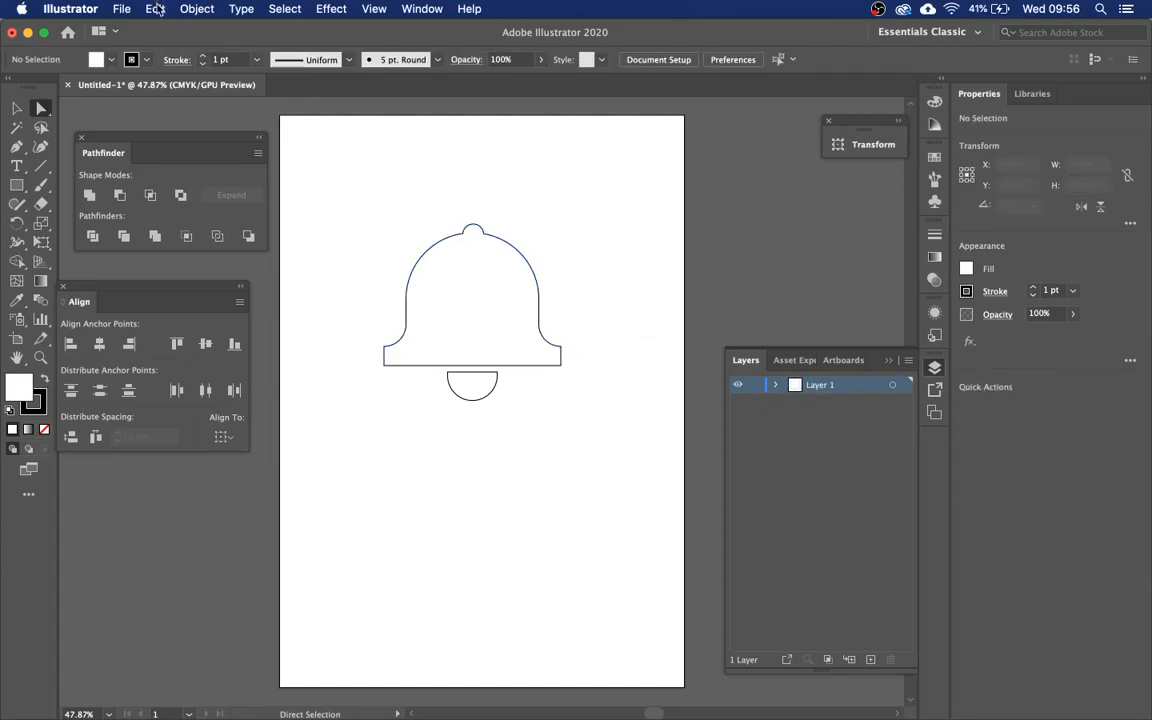
# Save the document to the Desktop as Bell.ai in Illustrator 2020 format.
pyautogui.click(122, 10)
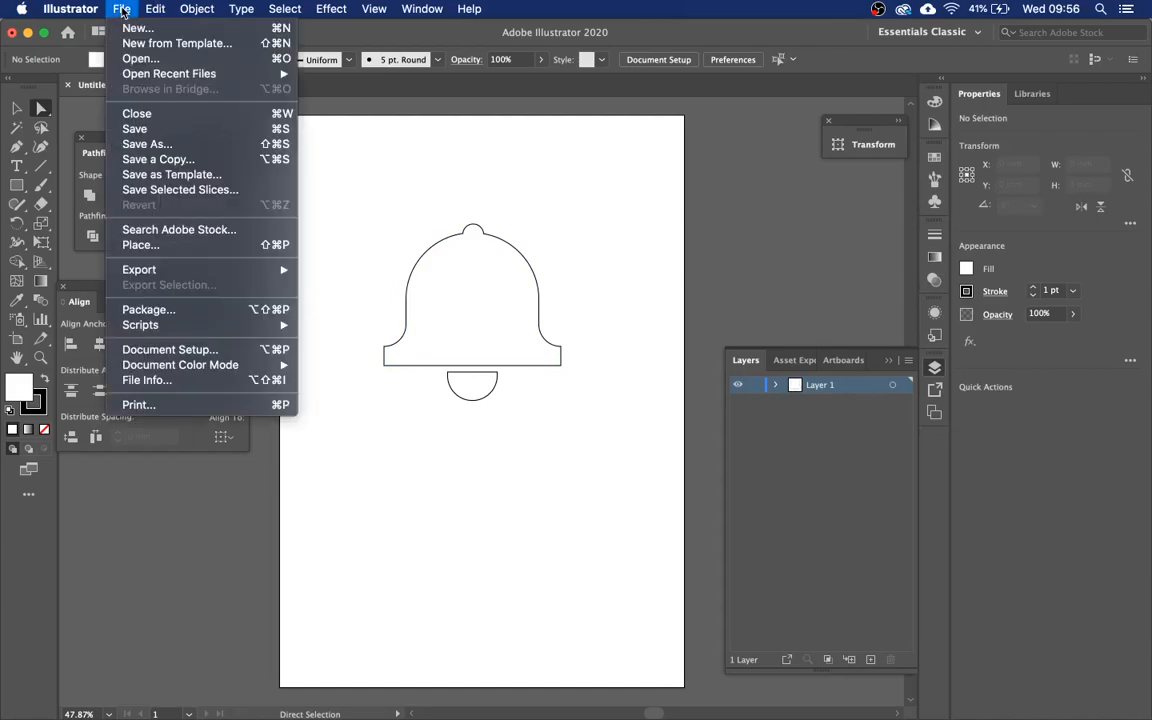
pyautogui.click(176, 147)
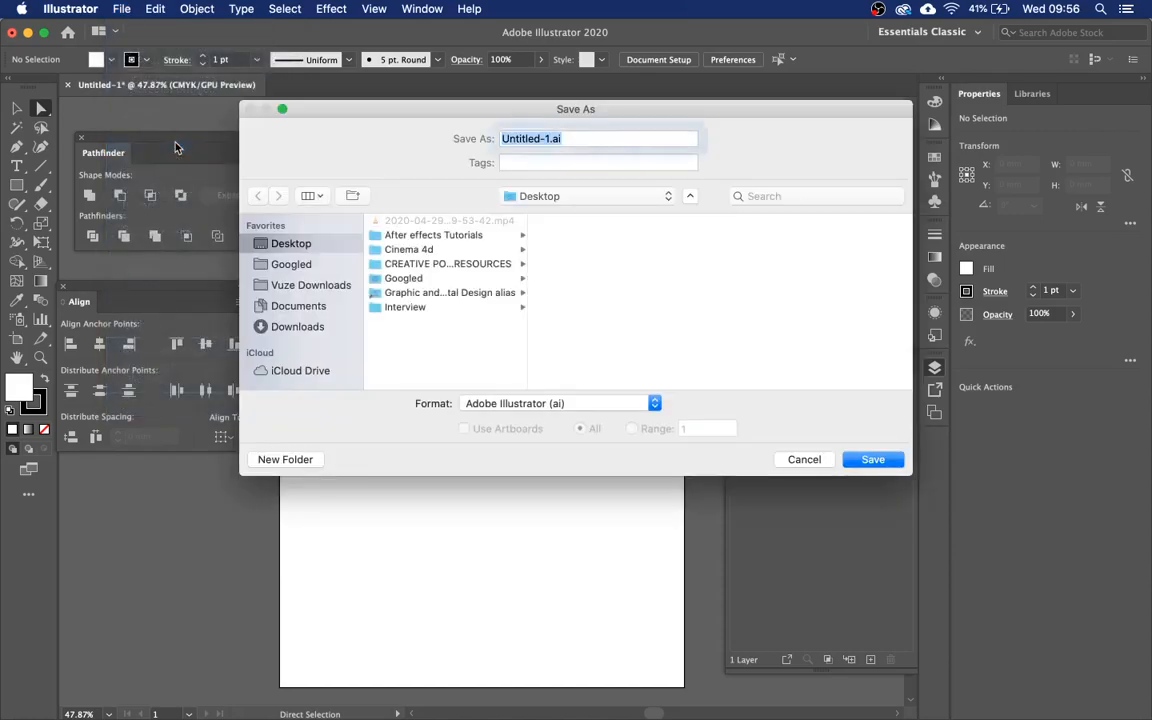
pyautogui.click(546, 139)
pyautogui.moveTo(550, 140); pyautogui.dragTo(408, 157)
pyautogui.write('Bell')
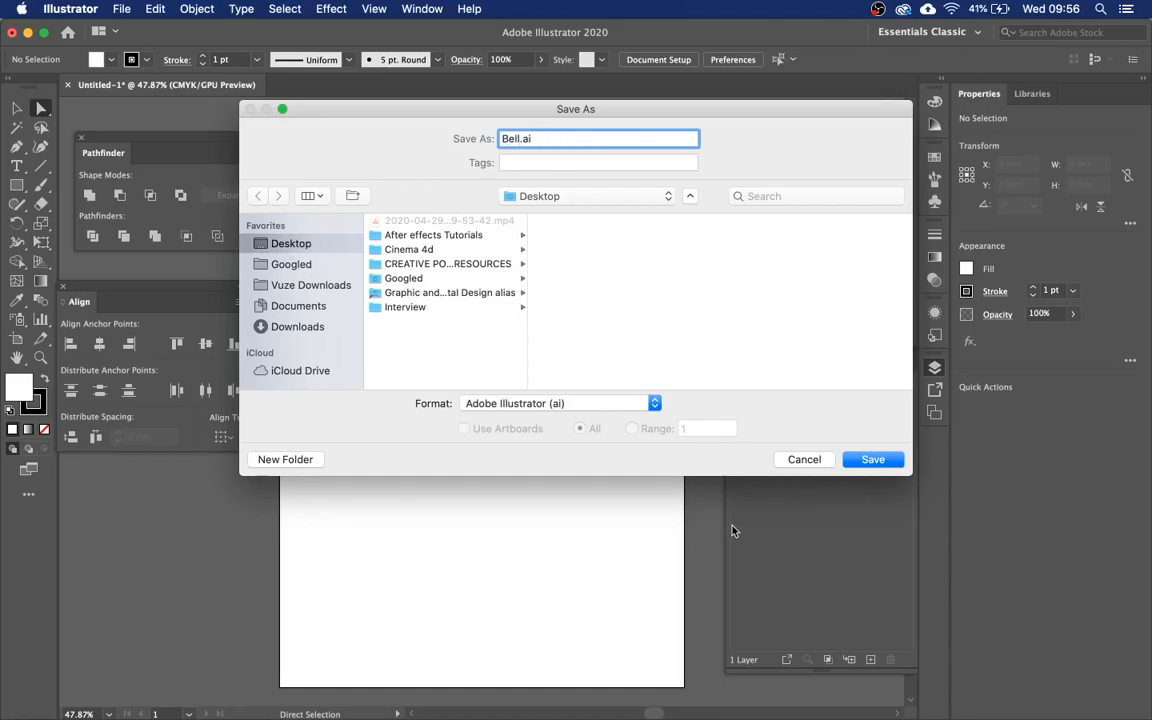
pyautogui.click(874, 460)
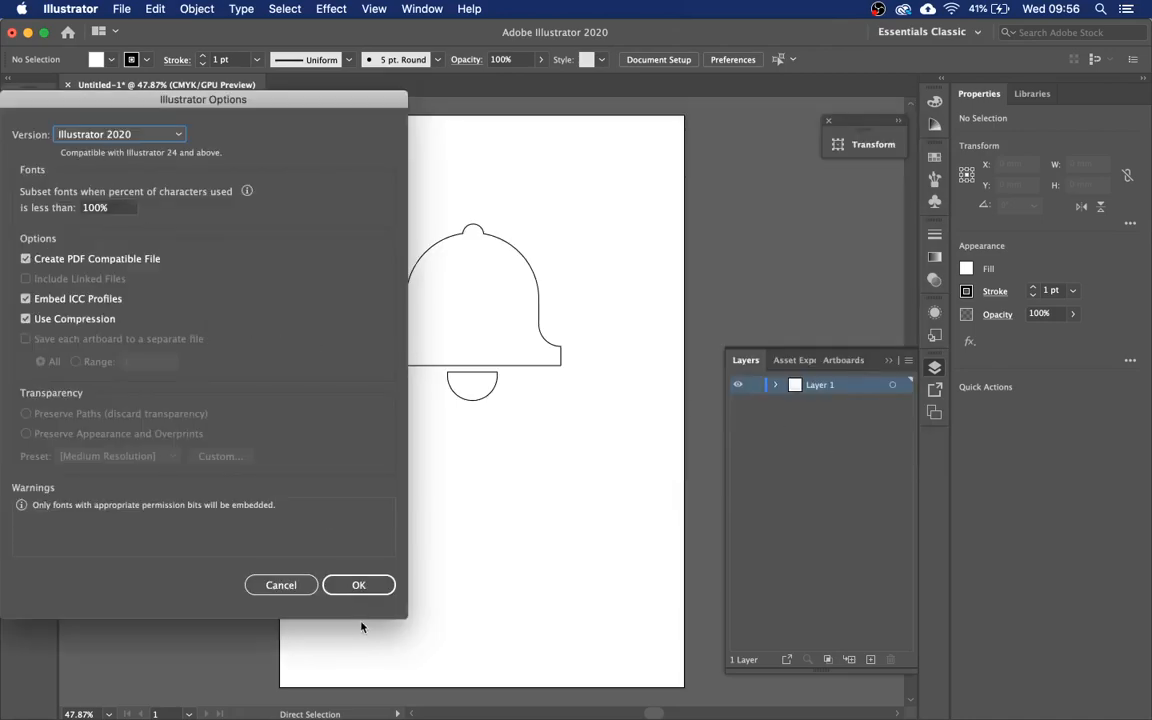
pyautogui.click(358, 585)
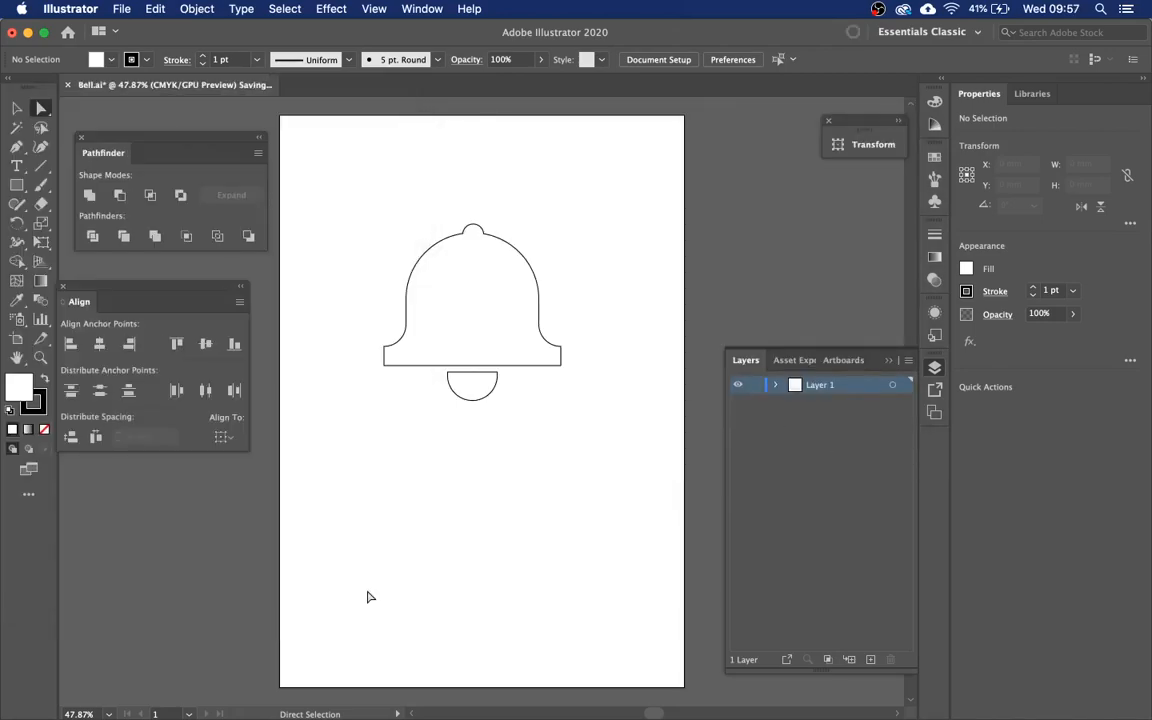
# Save the bell again over Bell.ai on the Desktop, using the legacy Illustrator 8 version.
pyautogui.click(121, 8)
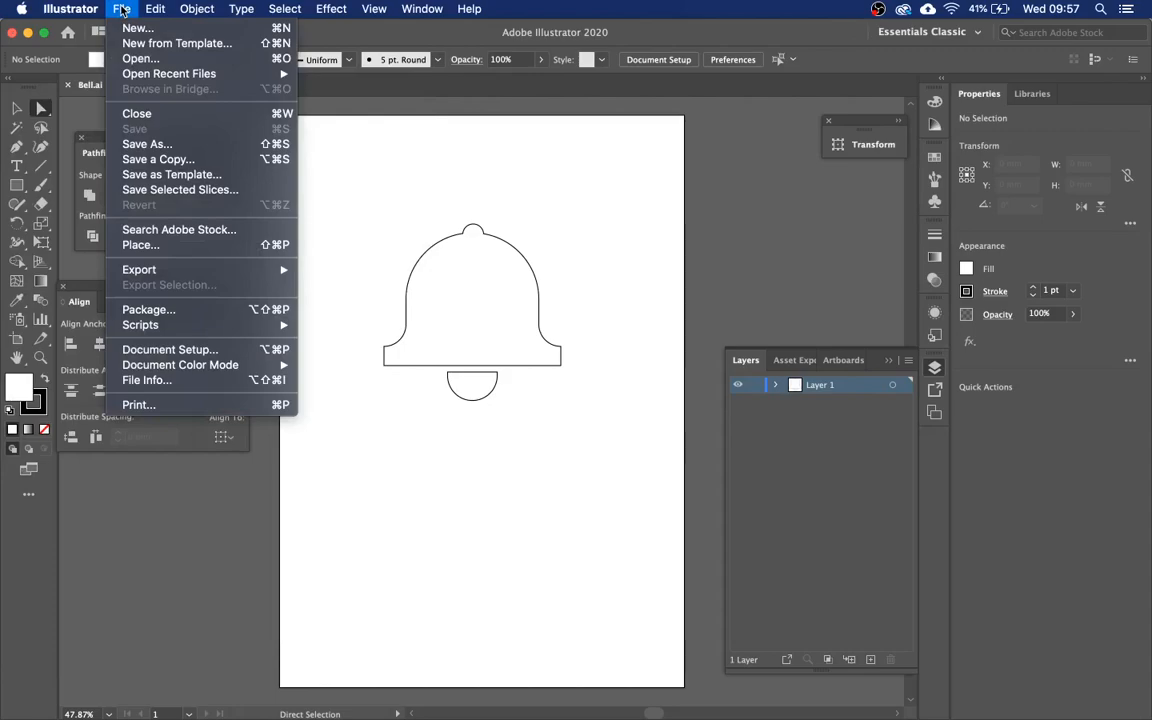
pyautogui.click(159, 145)
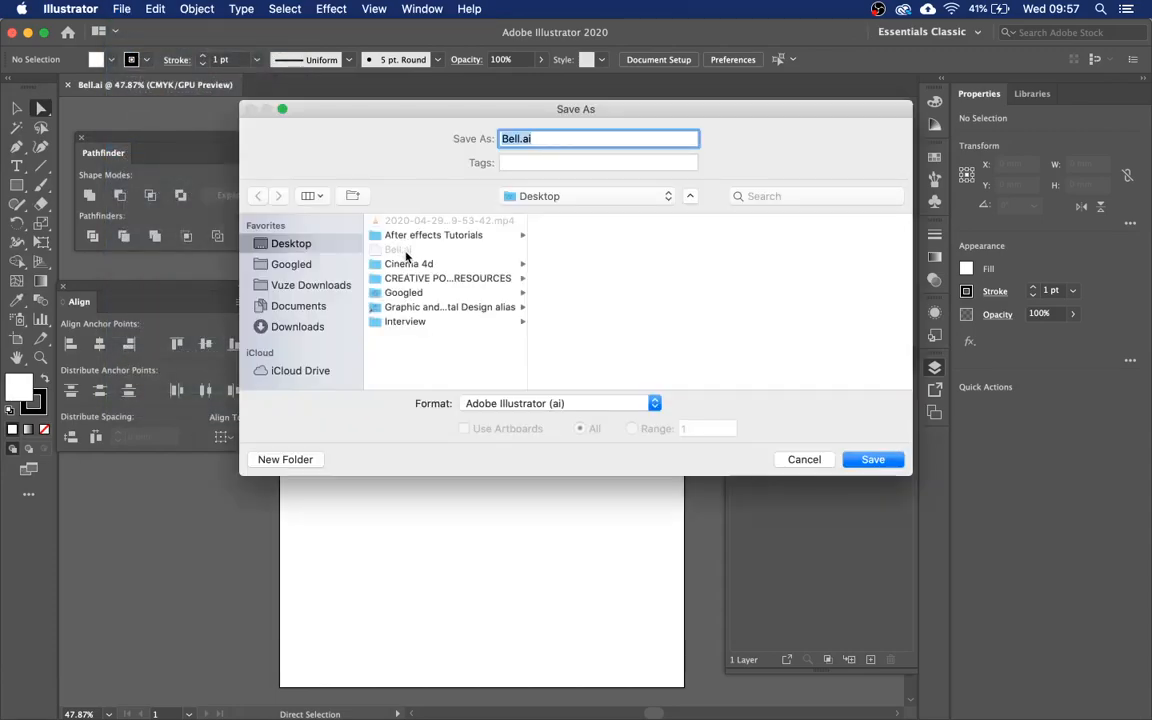
pyautogui.click(402, 251)
pyautogui.click(872, 460)
pyautogui.click(700, 213)
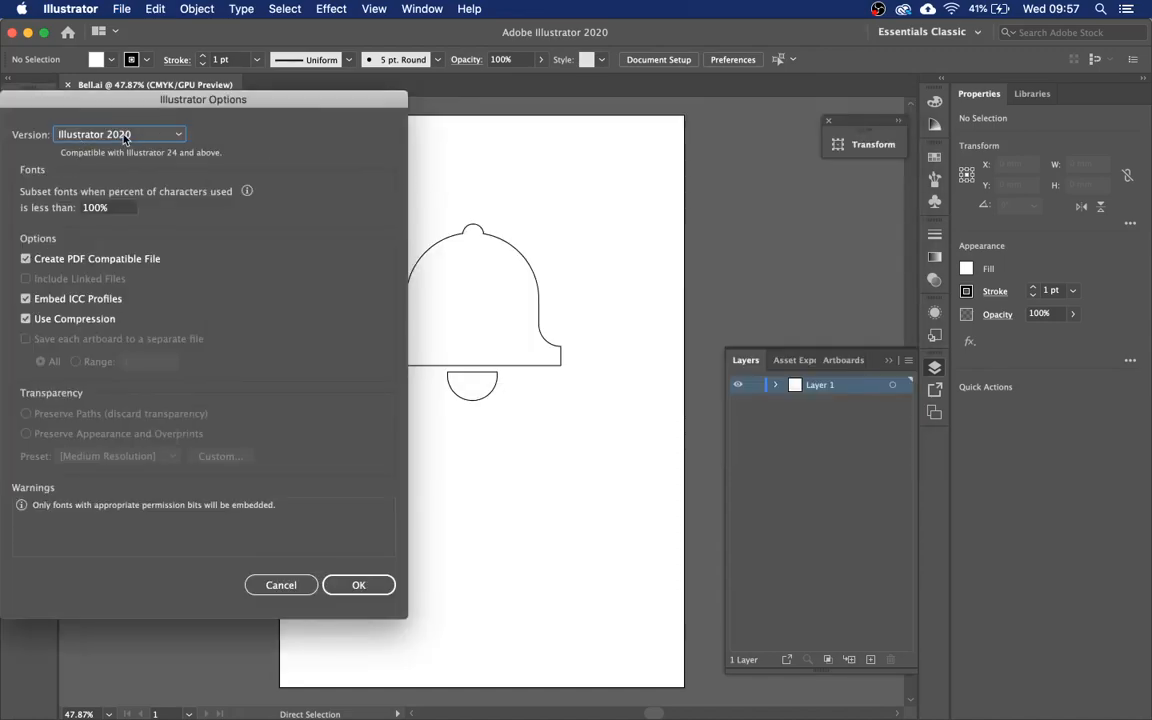
pyautogui.click(124, 136)
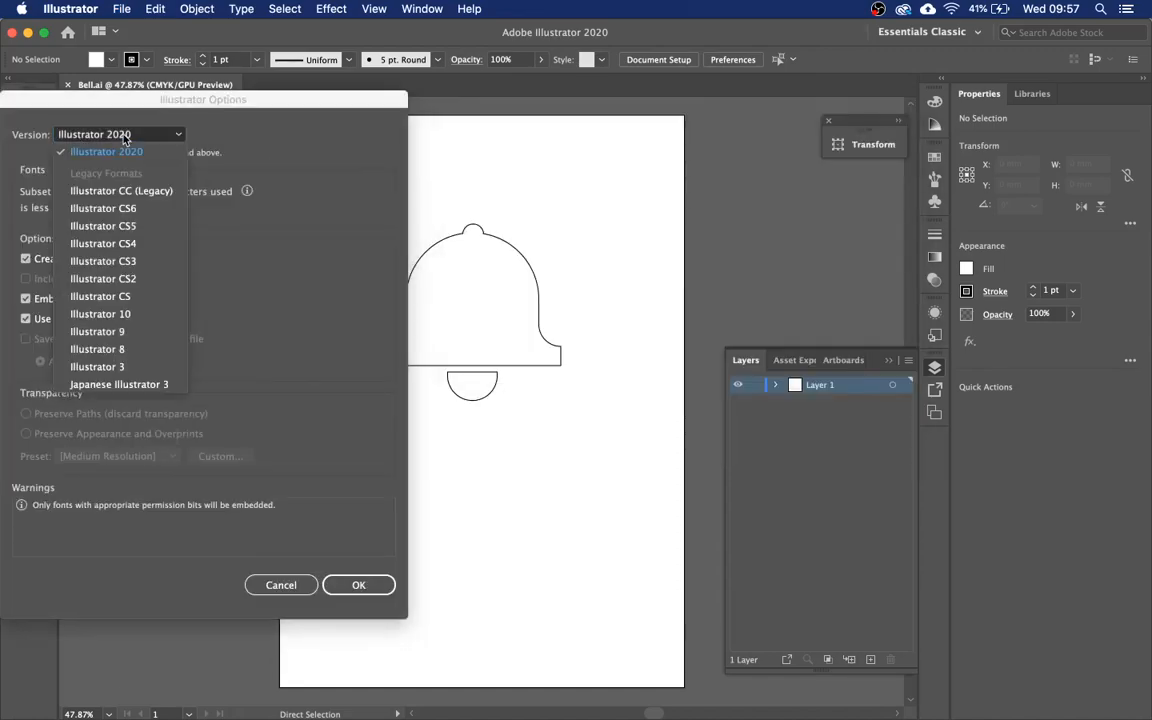
pyautogui.click(130, 351)
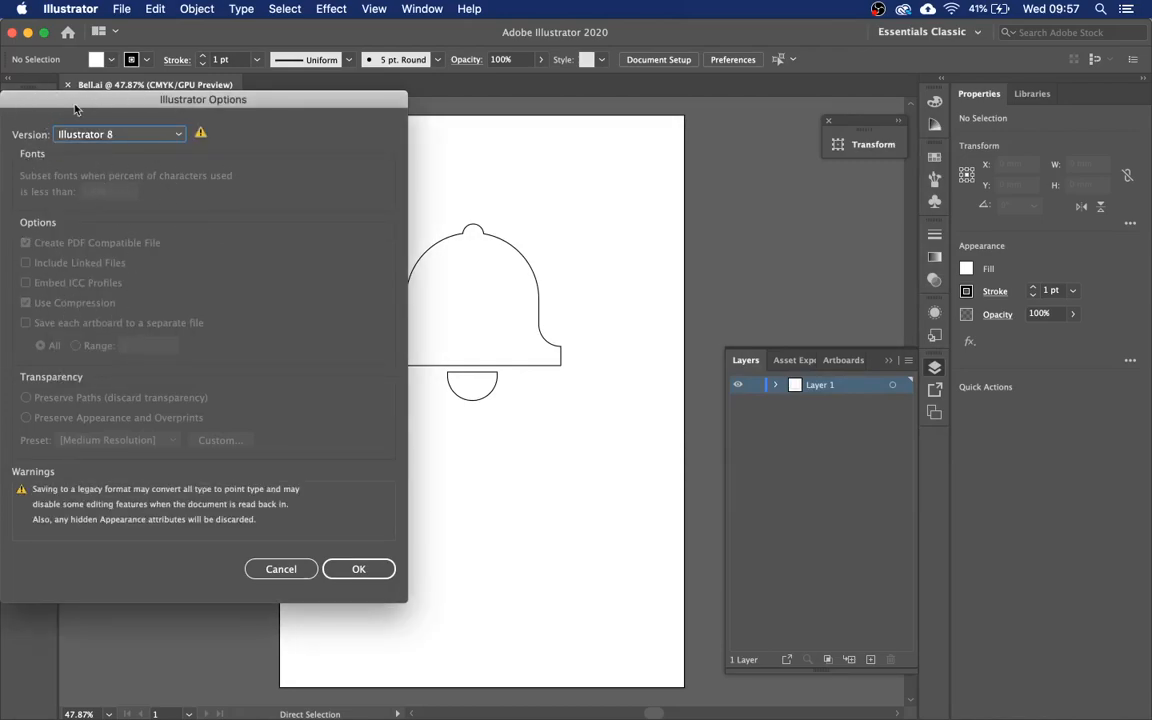
pyautogui.click(372, 570)
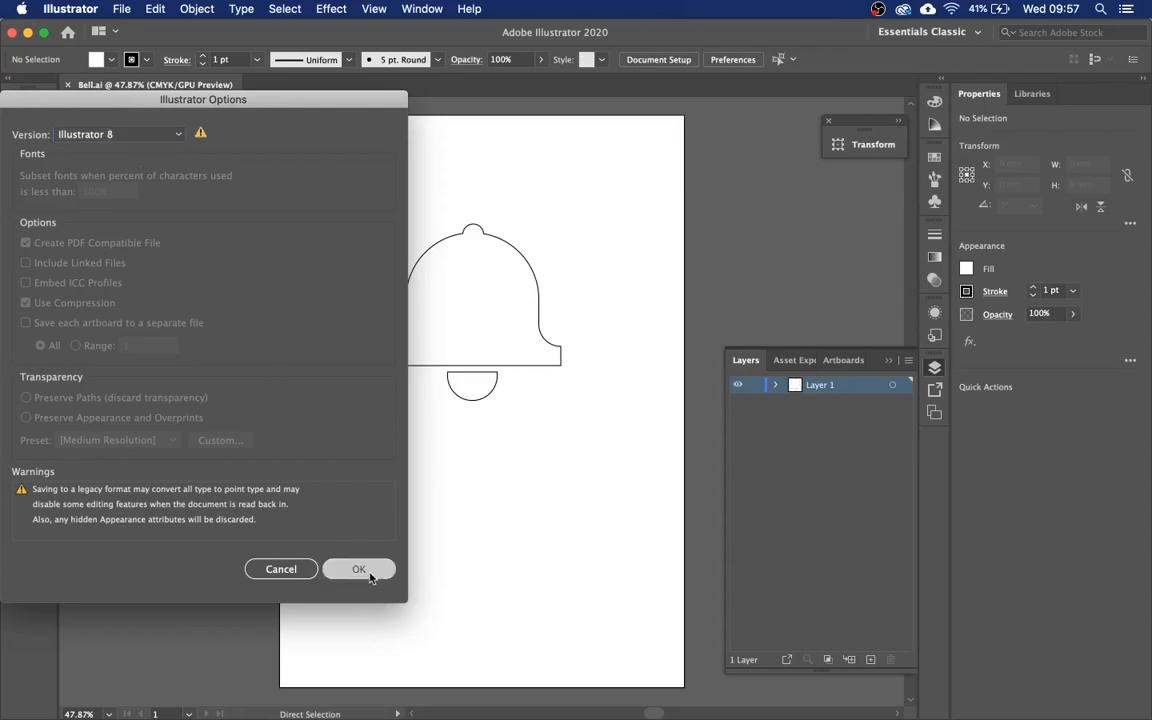
pyautogui.click(712, 411)
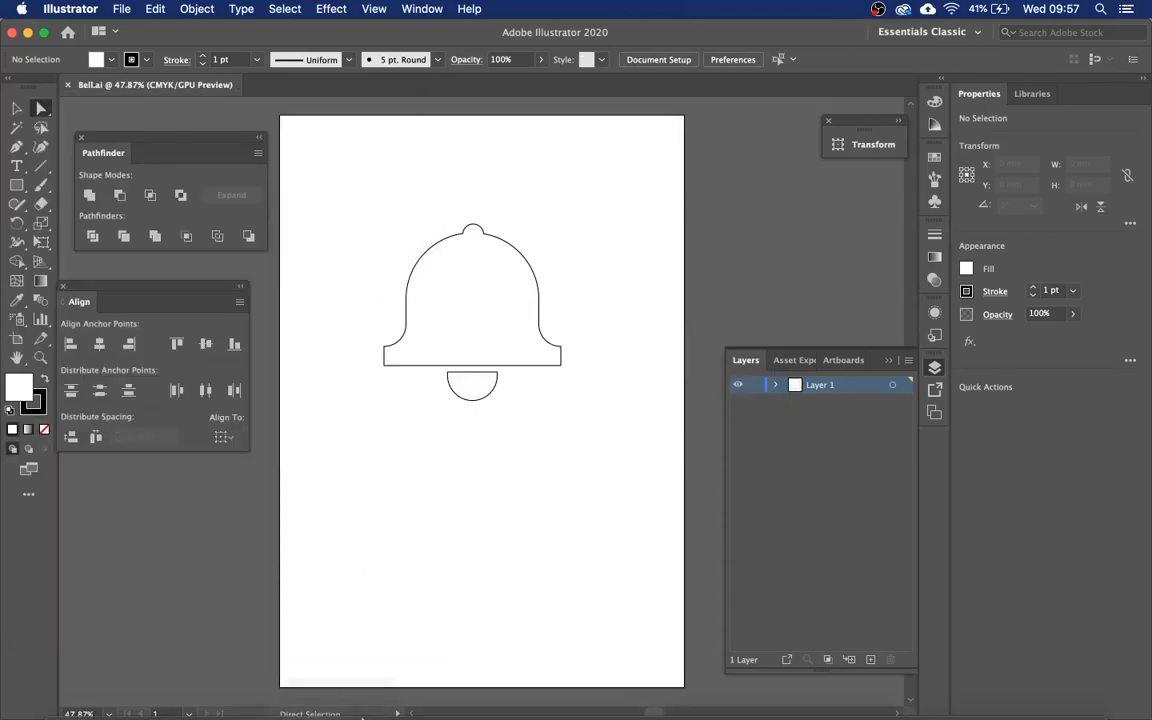
# Switch to After Effects and create a MAXON Cinema 4D file named Bell.c4d on the Desktop, declining to open it with the same name.
pyautogui.click(400, 686)
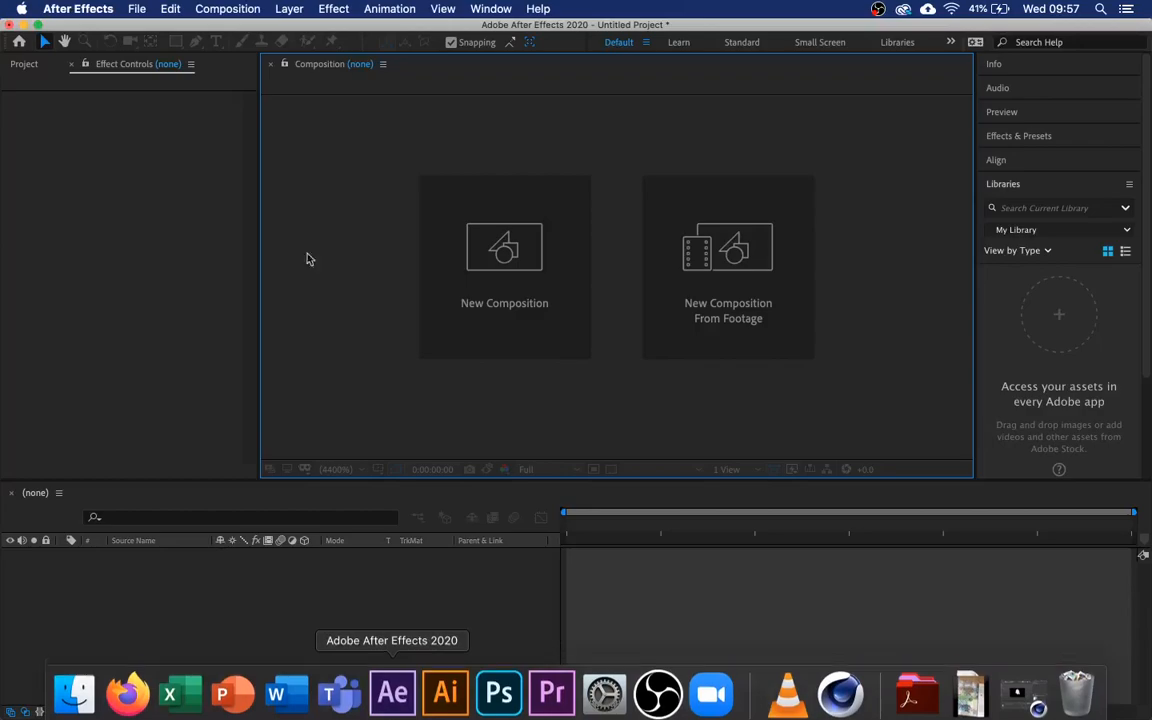
pyautogui.click(137, 10)
pyautogui.moveTo(150, 30)
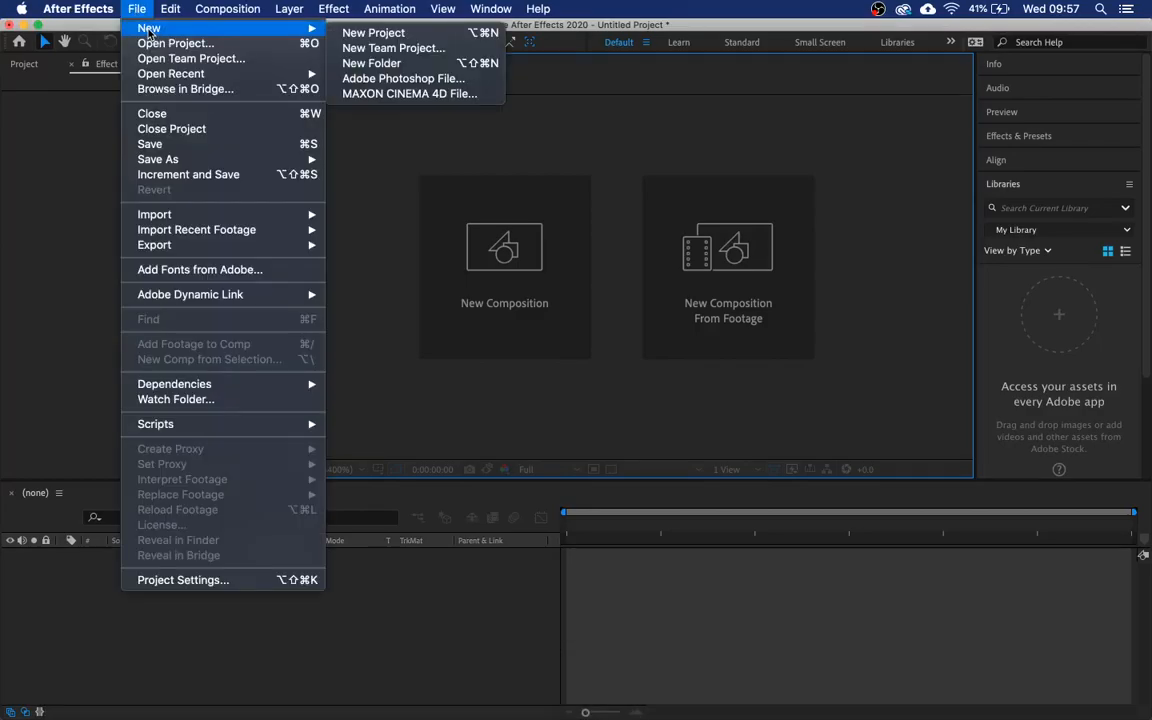
pyautogui.click(403, 95)
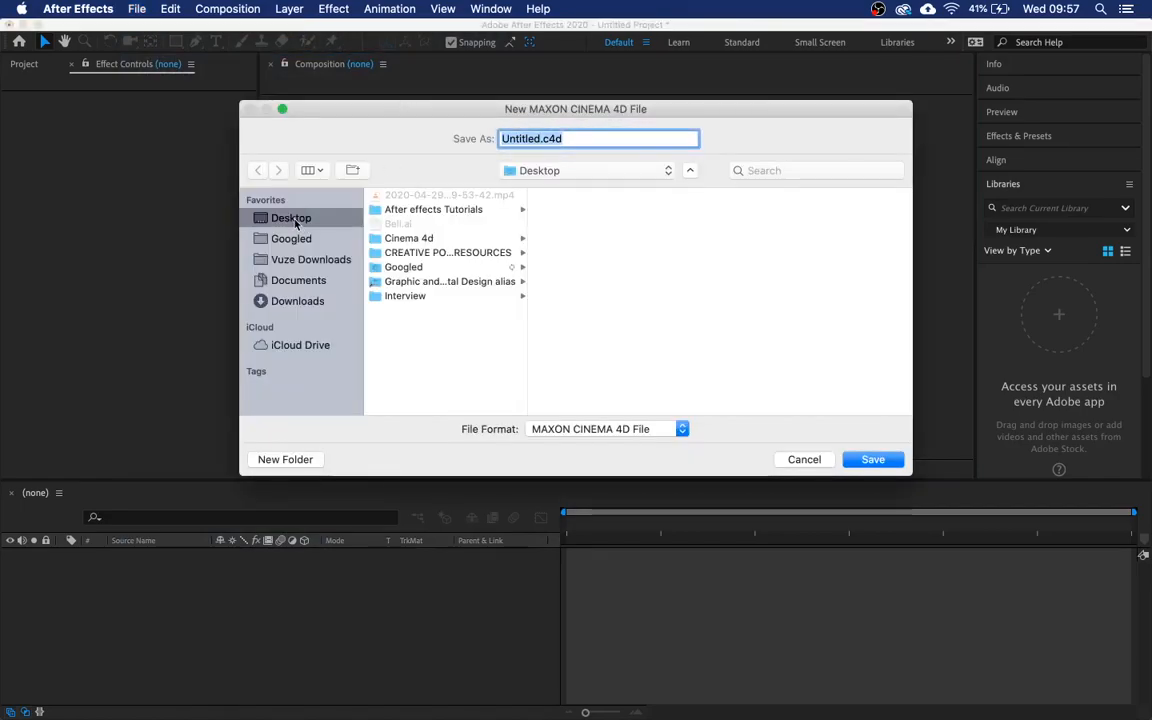
pyautogui.click(543, 140)
pyautogui.doubleClick(540, 140)
pyautogui.press('BackSpace')
pyautogui.write('Bell')
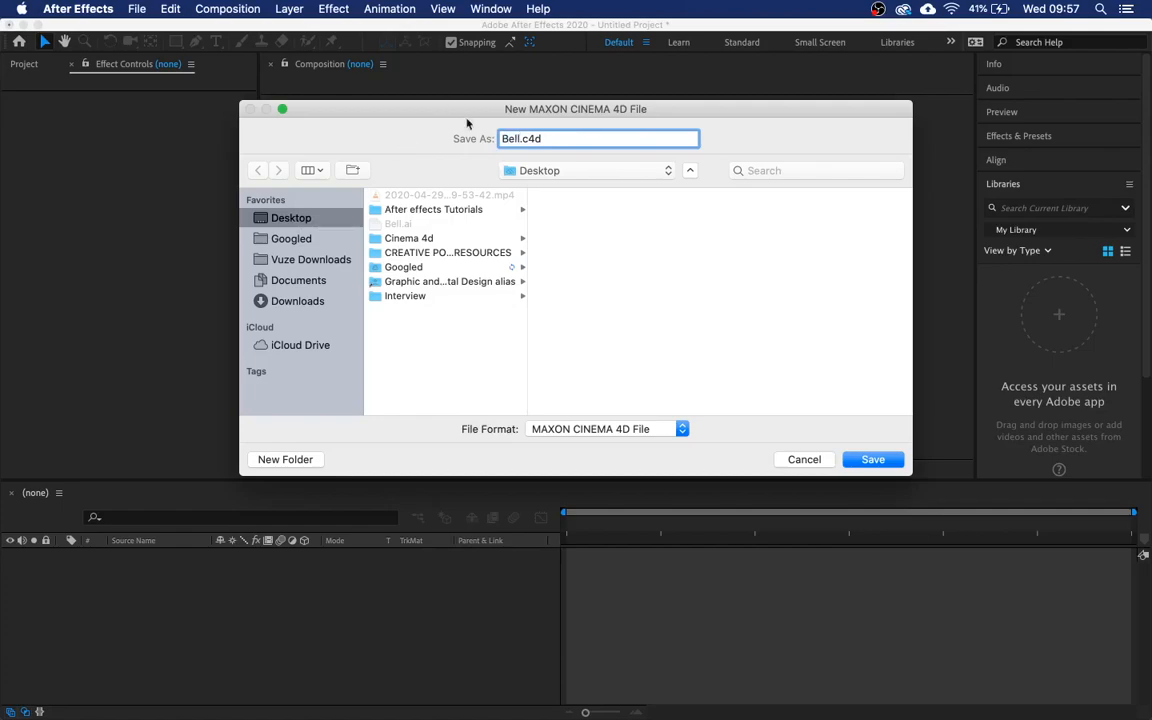
pyautogui.click(875, 460)
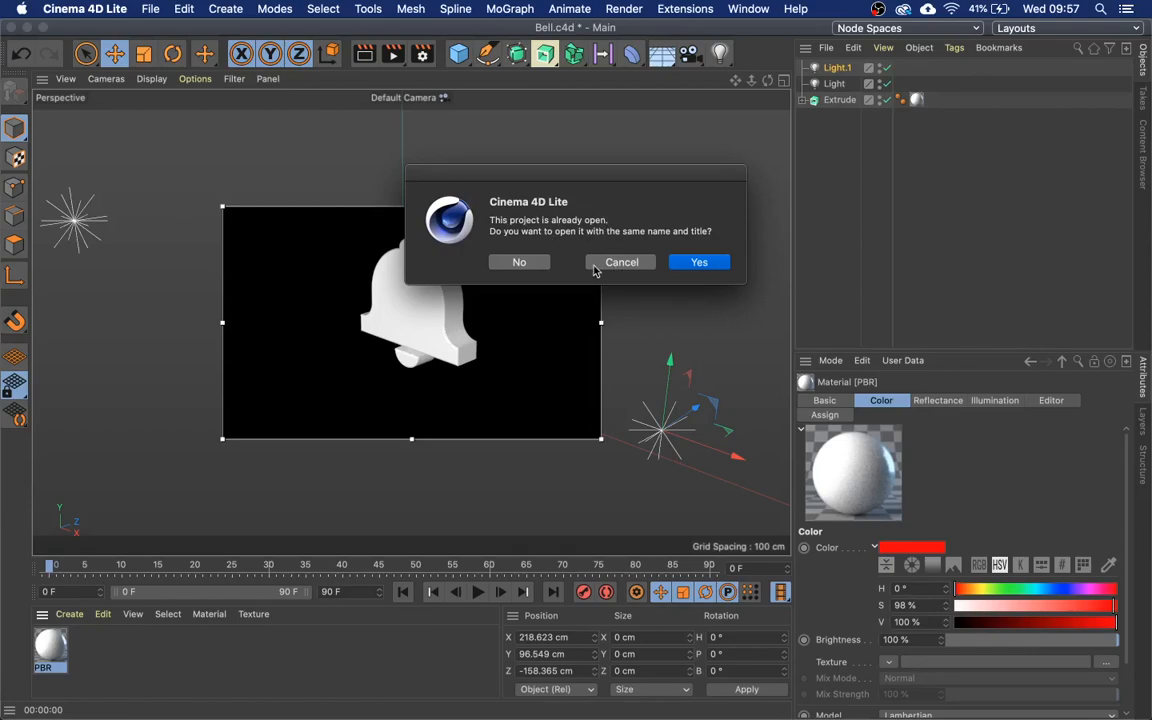
pyautogui.click(540, 263)
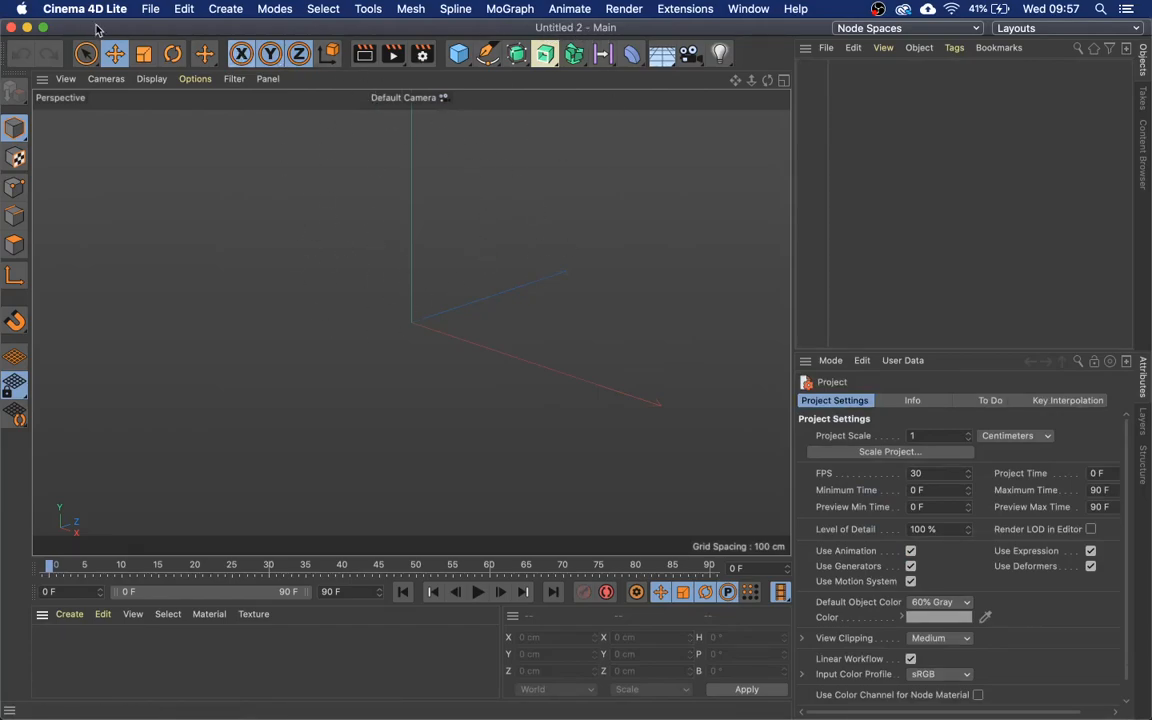
# Open Bell.c4d from the Desktop, keeping the same name and title.
pyautogui.click(150, 9)
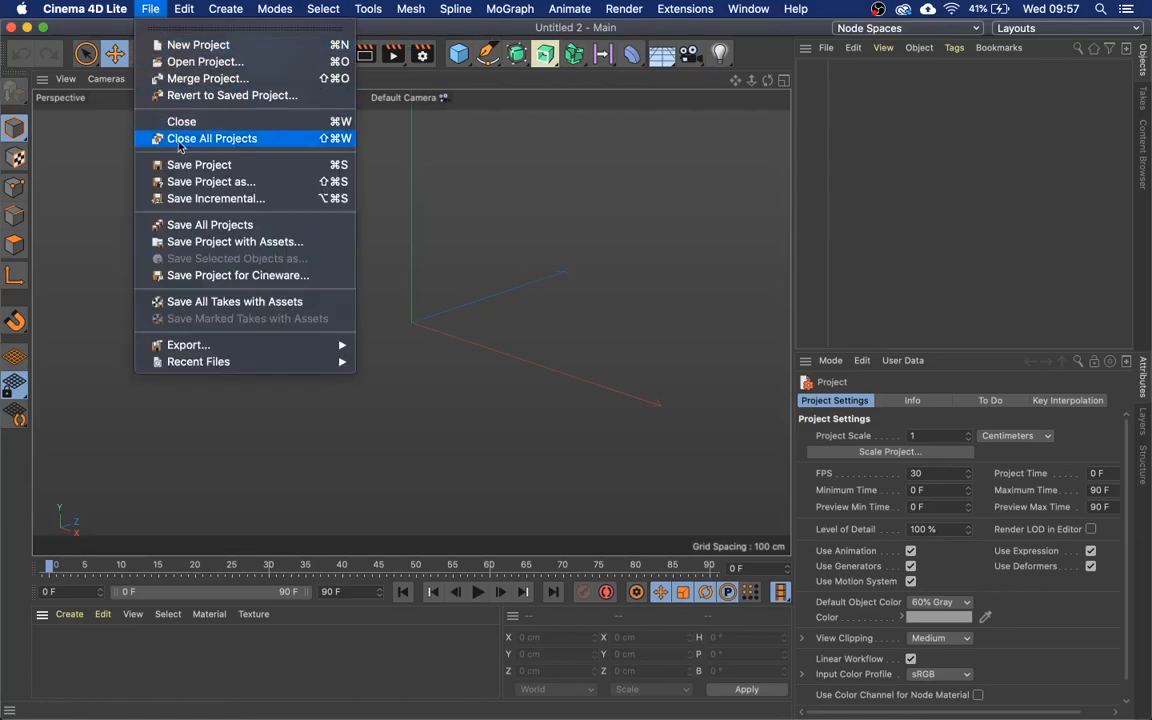
pyautogui.click(185, 62)
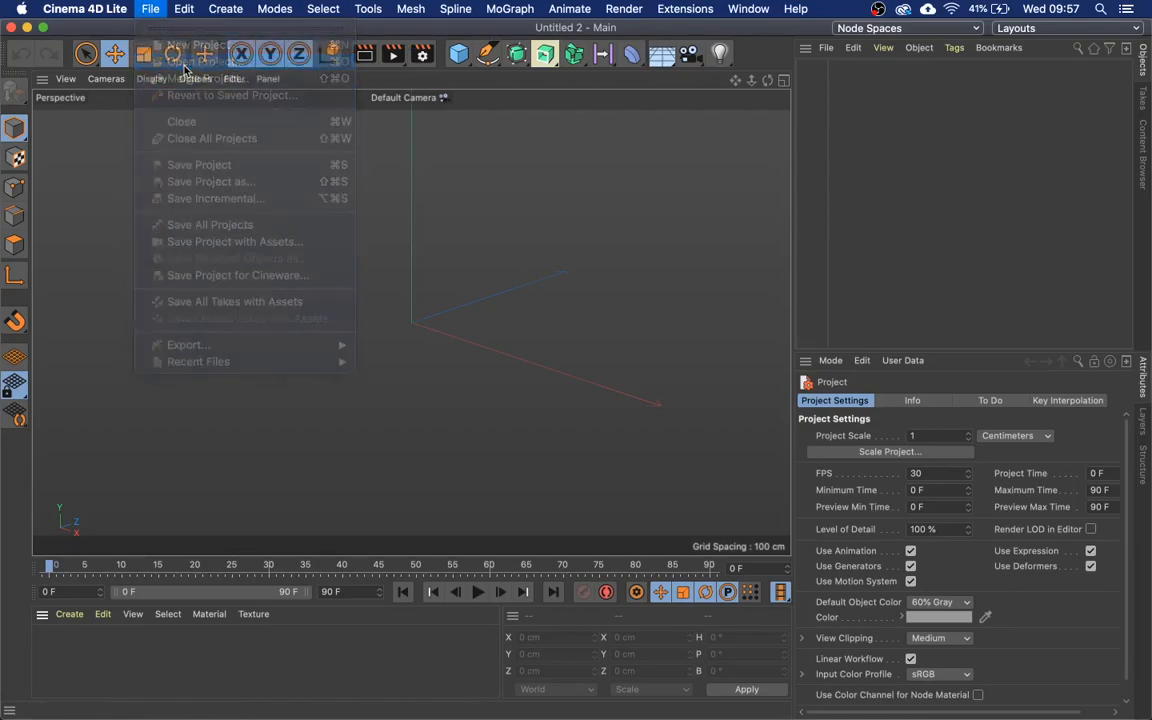
pyautogui.click(386, 189)
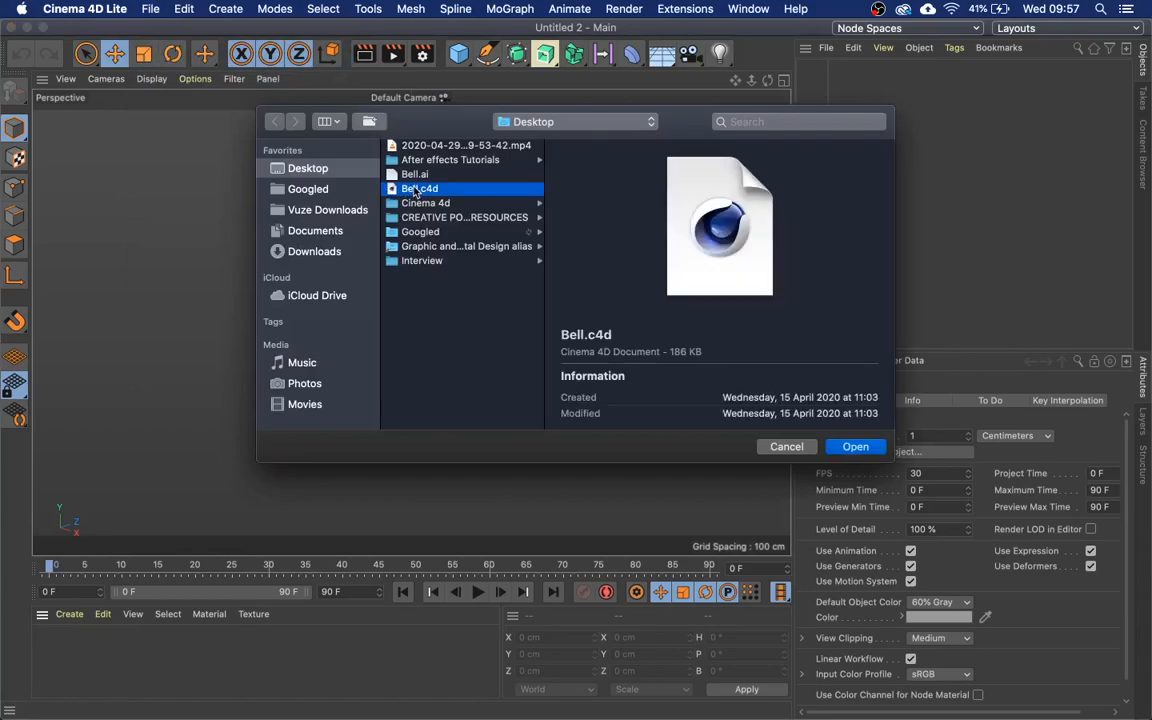
pyautogui.click(863, 453)
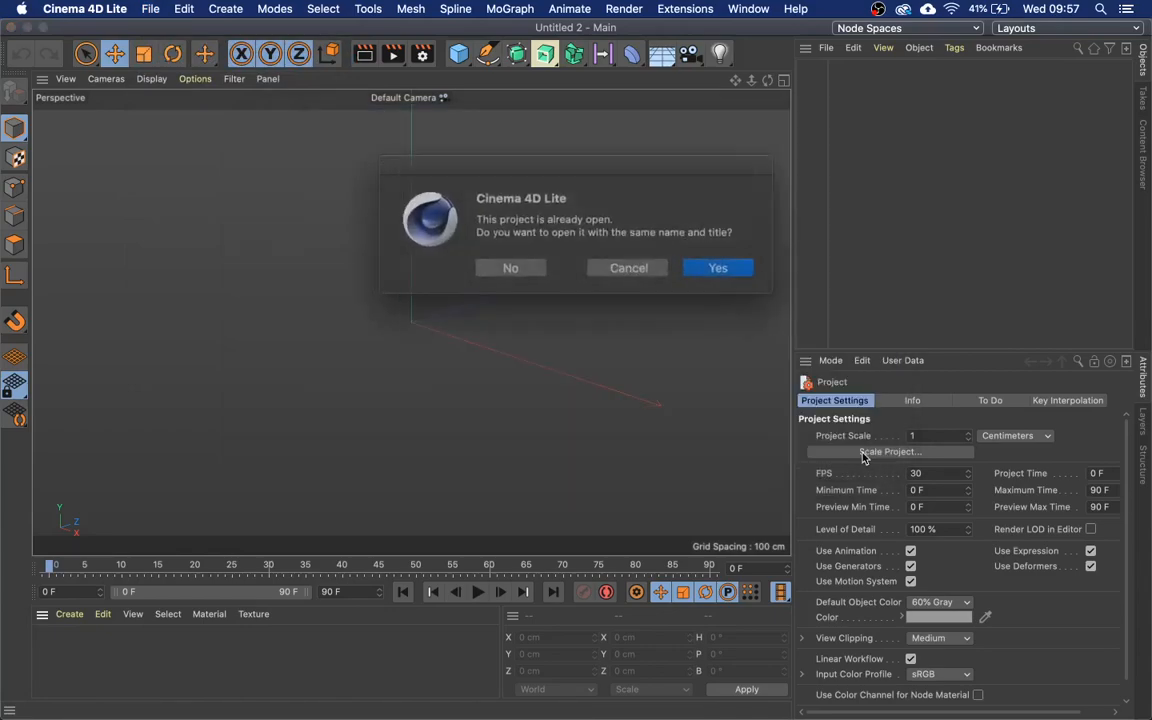
pyautogui.click(698, 262)
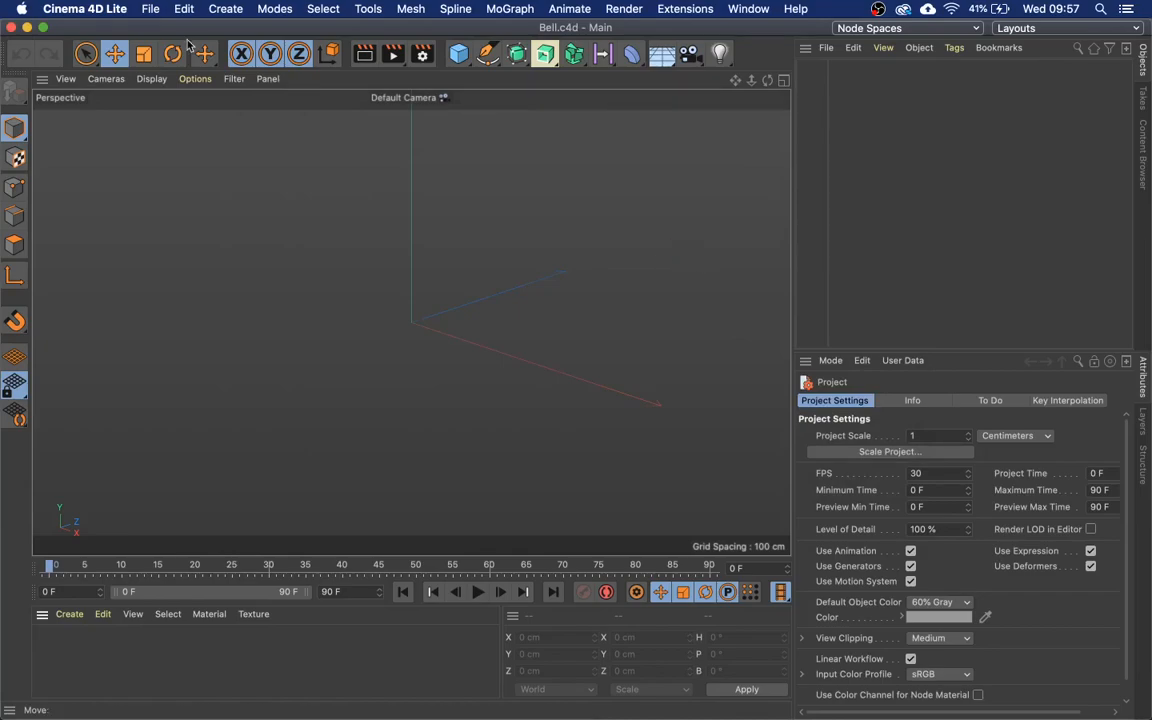
# Open Bell.c4d from the Desktop again, this time declining to use the same name and title.
pyautogui.click(150, 8)
pyautogui.click(186, 62)
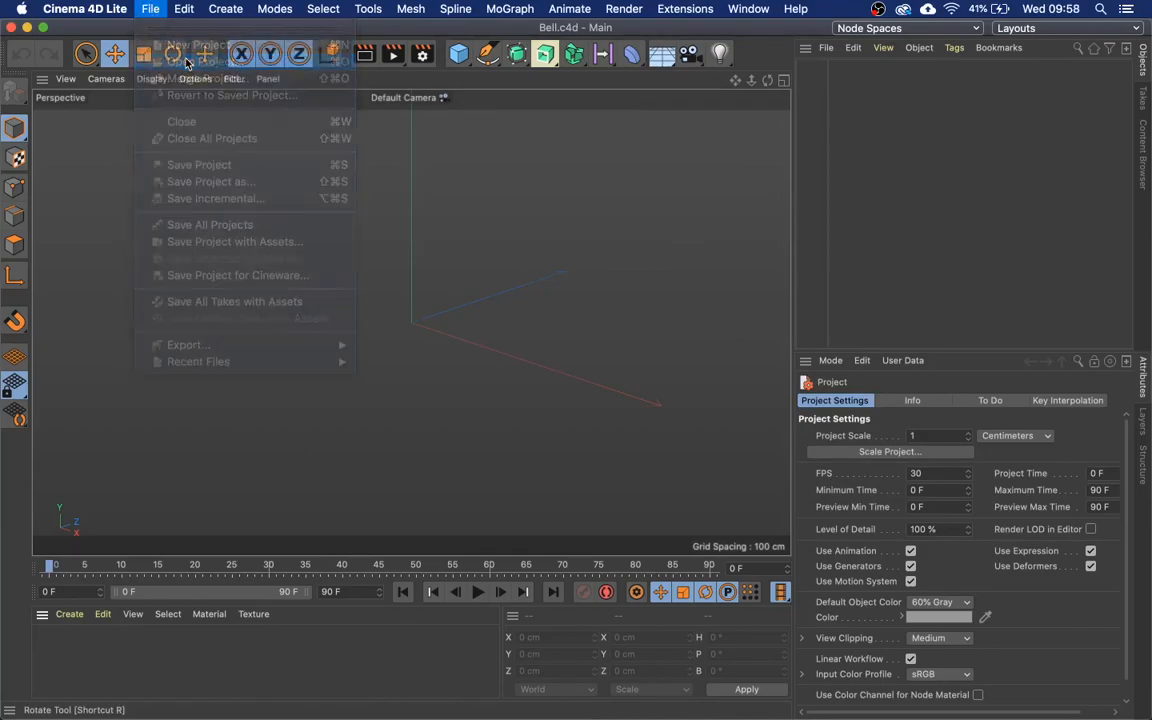
pyautogui.click(428, 192)
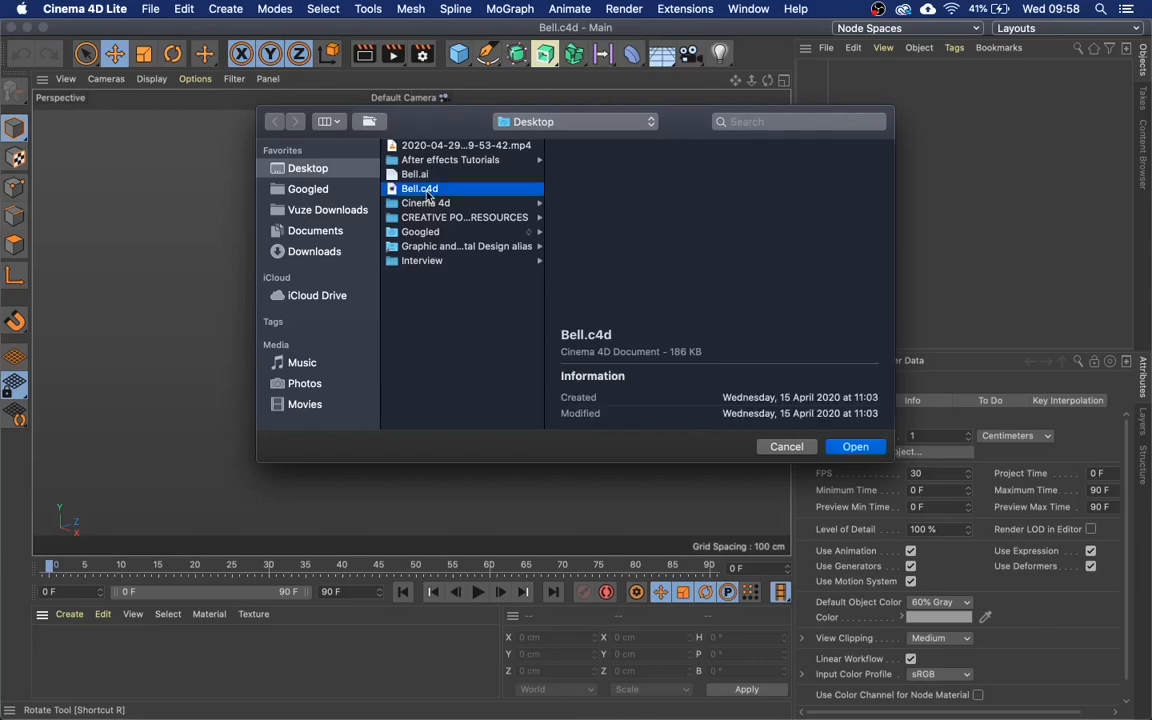
pyautogui.click(855, 446)
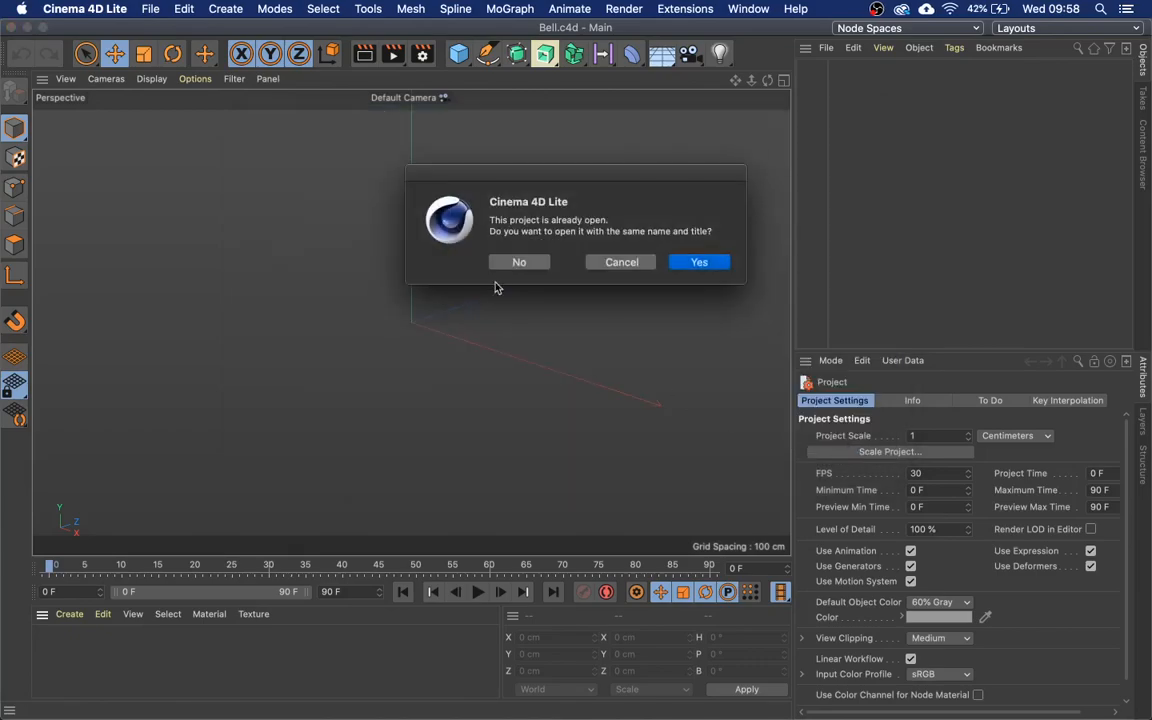
pyautogui.click(516, 262)
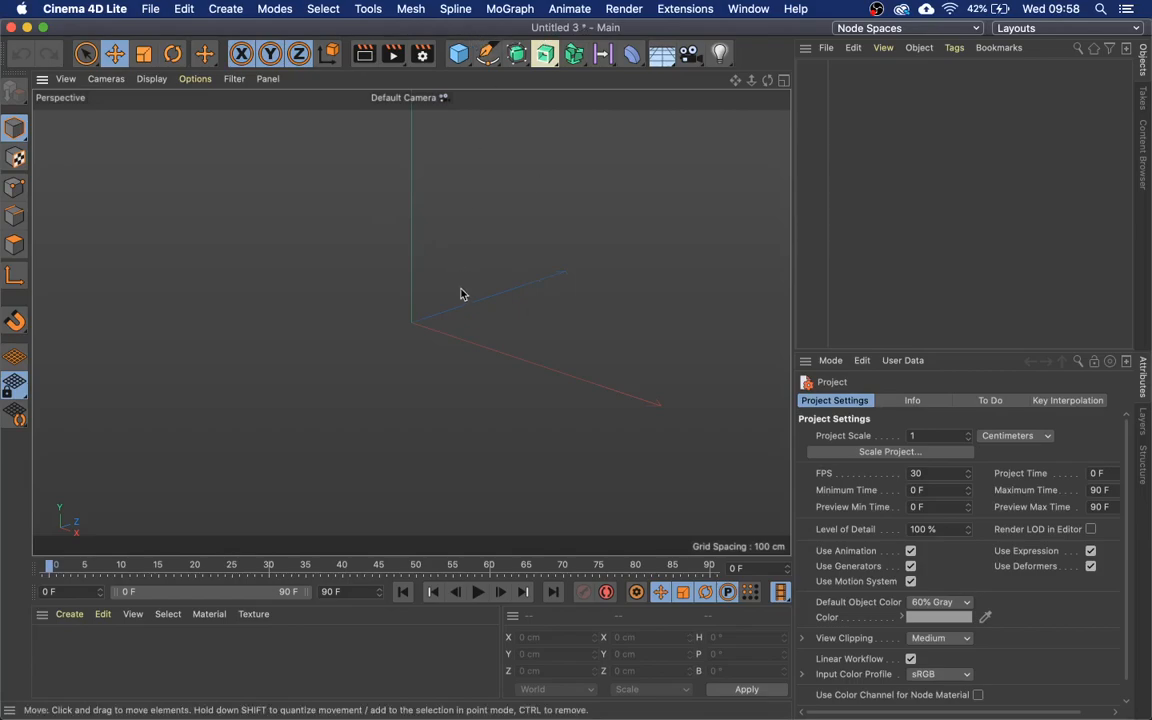
# Merge Bell.ai from the Desktop into the project, importing at a scale of 10 centimeters with connected splines.
pyautogui.click(151, 10)
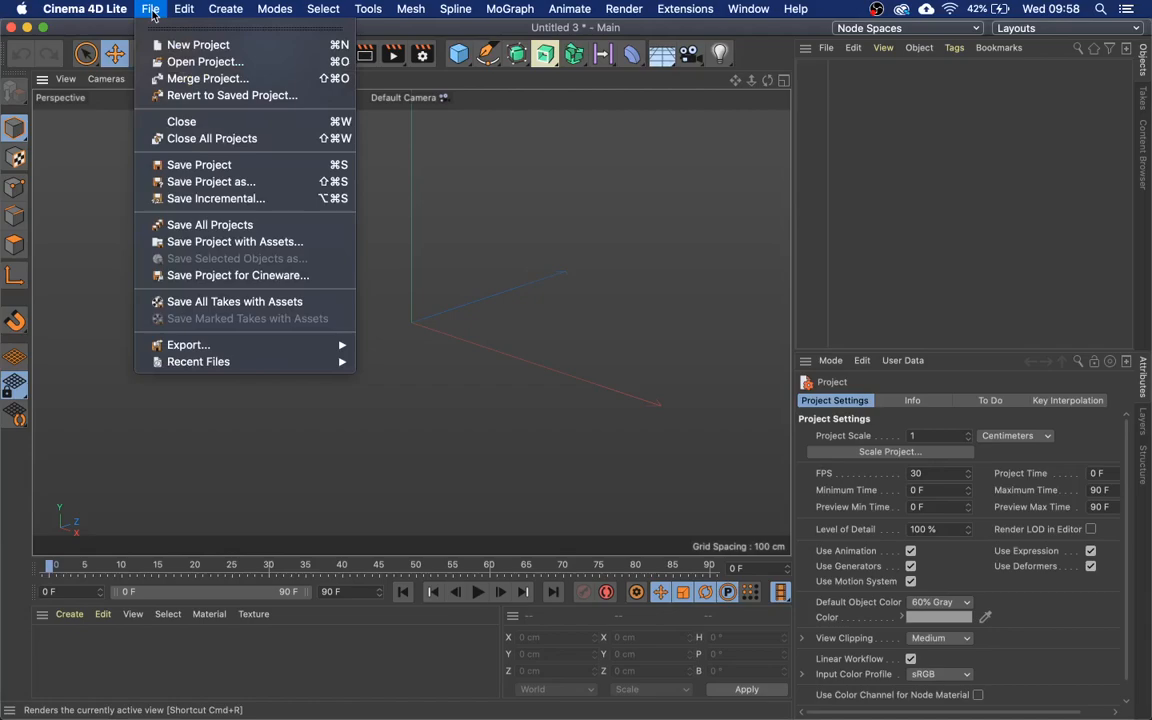
pyautogui.click(187, 80)
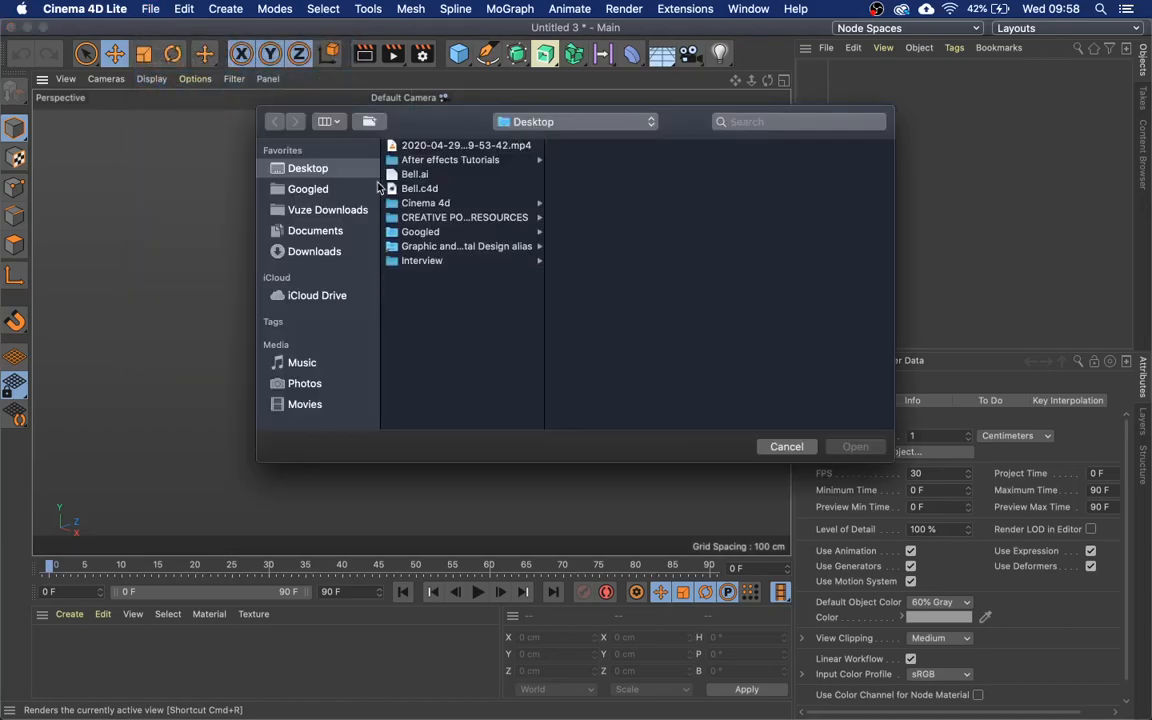
pyautogui.click(415, 175)
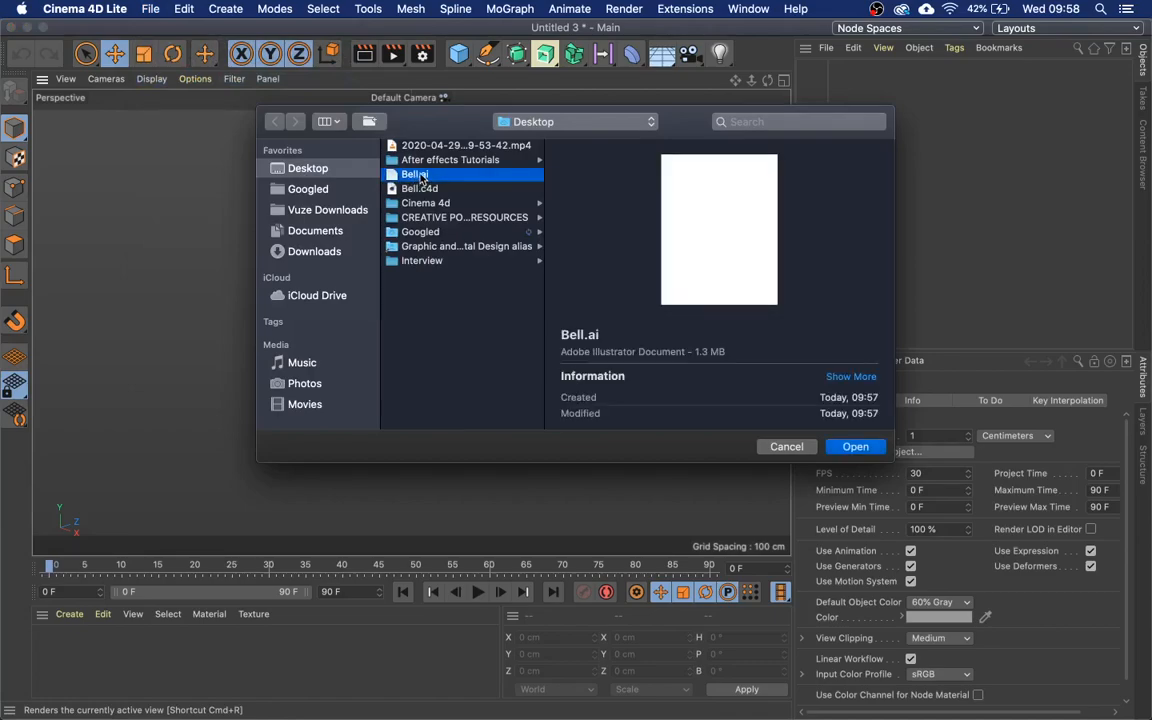
pyautogui.click(855, 447)
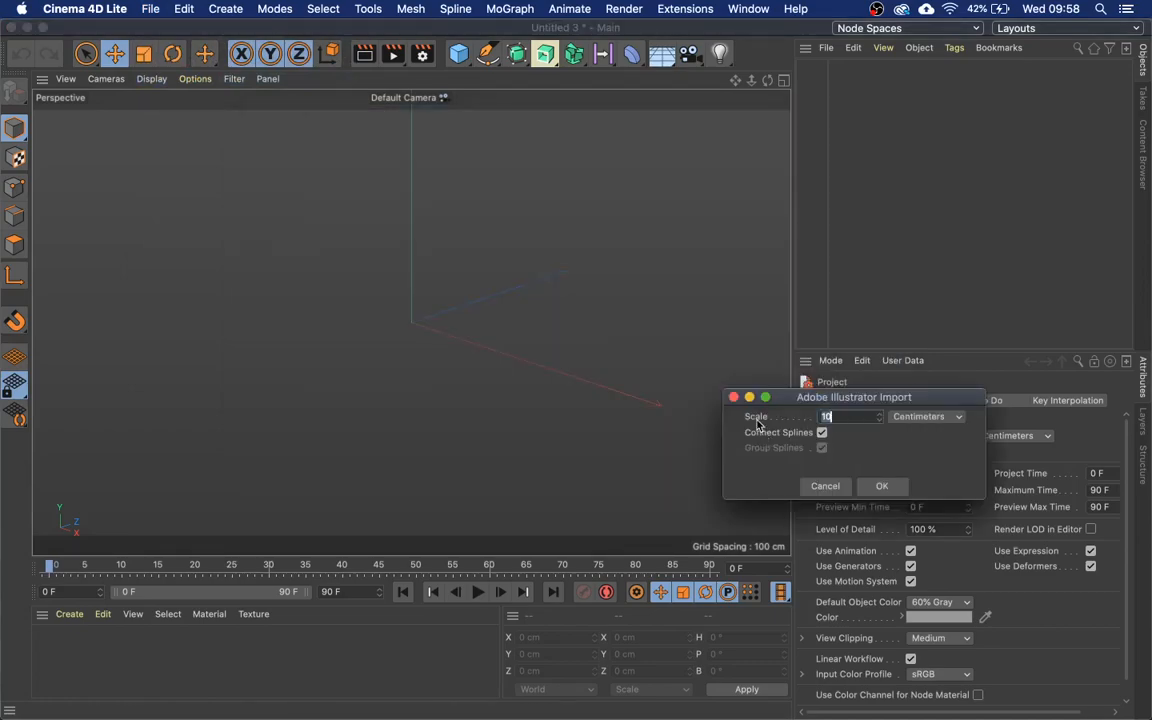
pyautogui.click(881, 486)
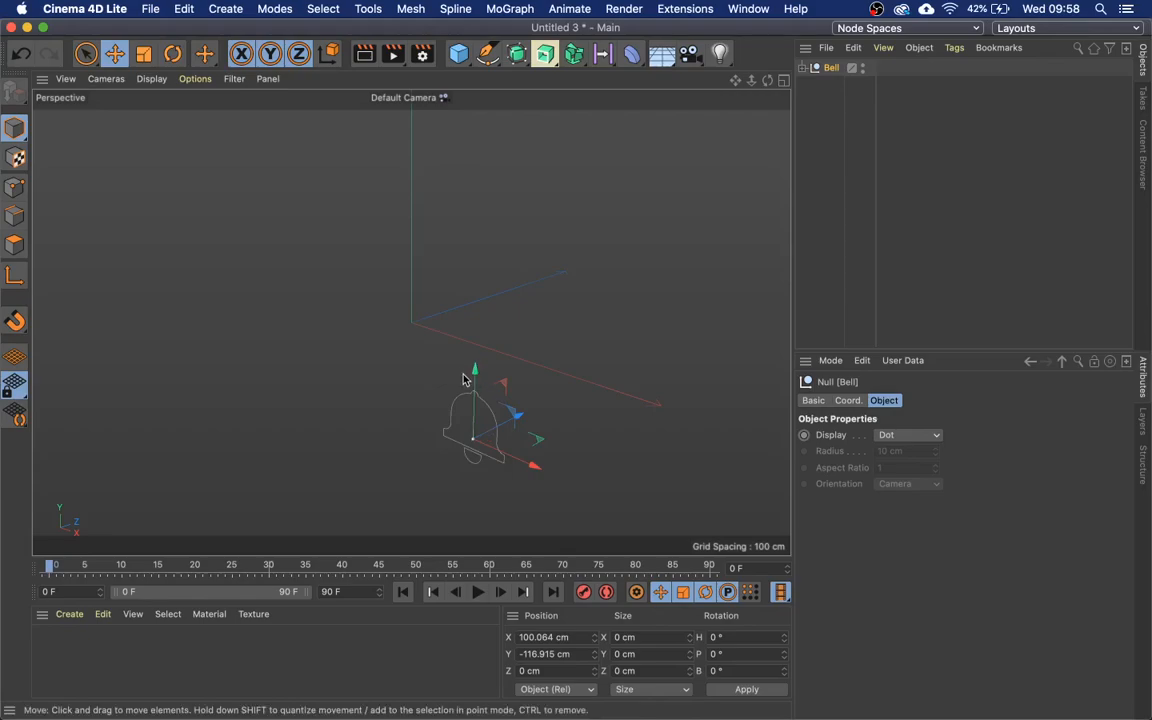
# Move the imported bell close to the world origin, to about X 1.8 cm and Y 2 cm.
pyautogui.moveTo(474, 369); pyautogui.dragTo(505, 270)
pyautogui.moveTo(547, 374); pyautogui.dragTo(470, 357)
pyautogui.moveTo(411, 247); pyautogui.dragTo(411, 249)
pyautogui.click(234, 79)
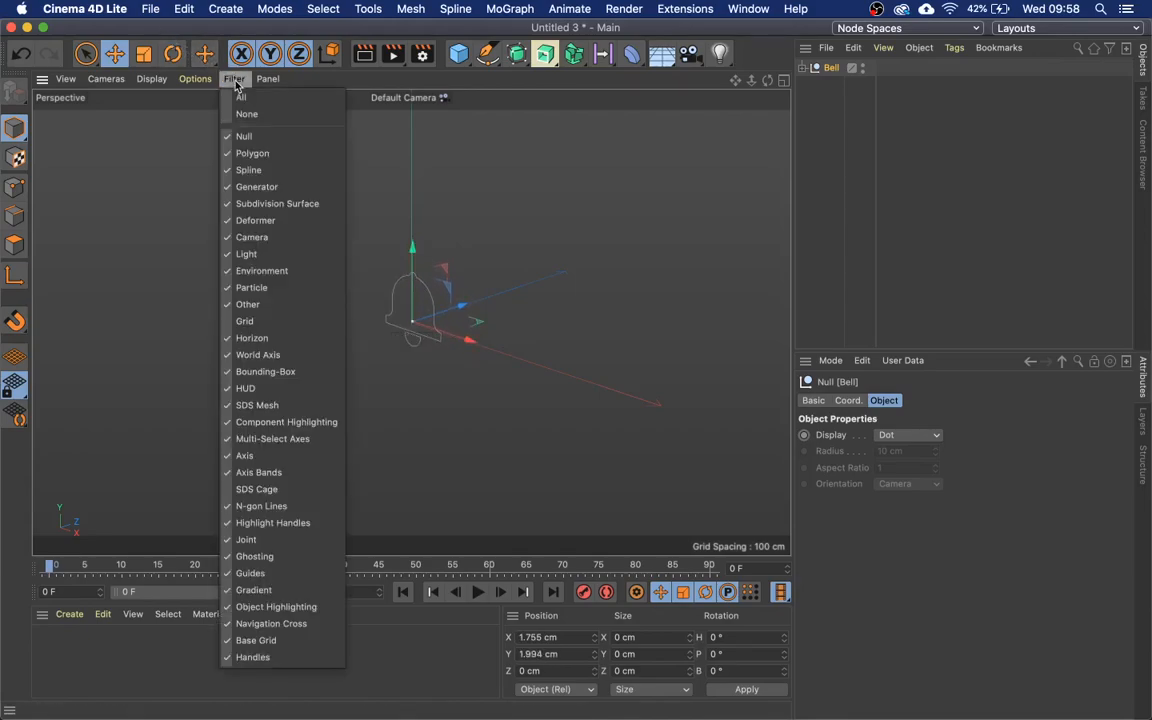
pyautogui.click(394, 368)
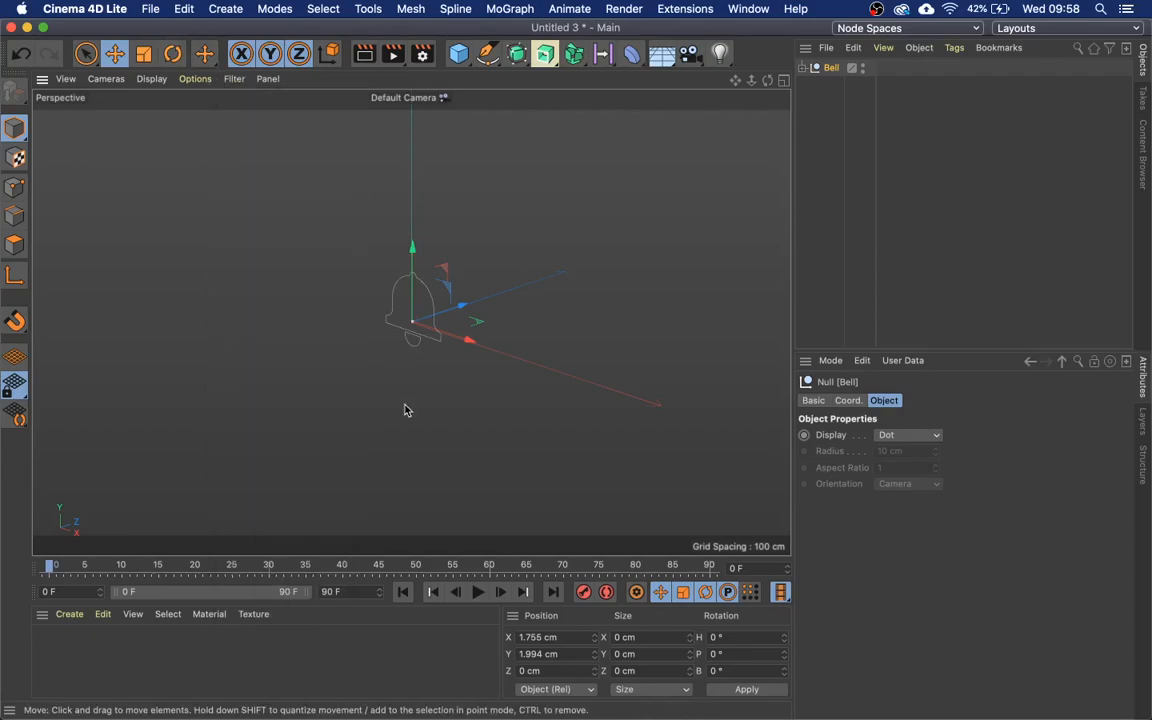
# Add an Extrude generator and nest the Bell null inside it.
pyautogui.click(543, 58)
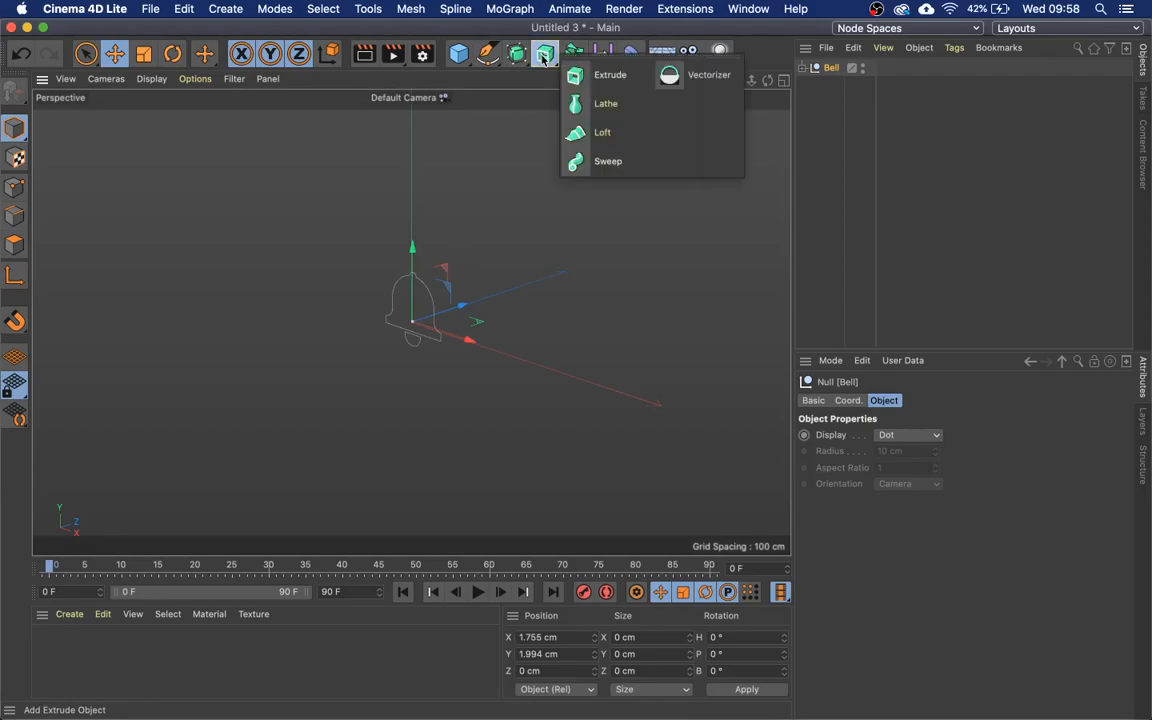
pyautogui.click(604, 76)
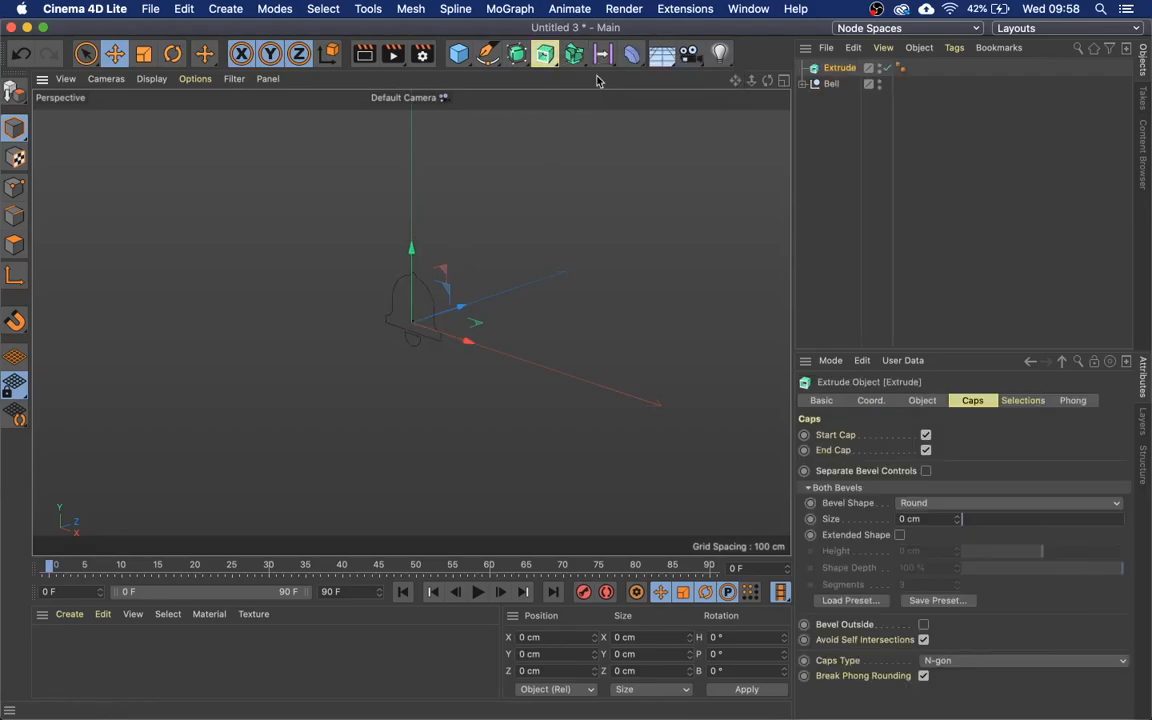
pyautogui.moveTo(834, 88); pyautogui.dragTo(842, 74)
pyautogui.click(841, 71)
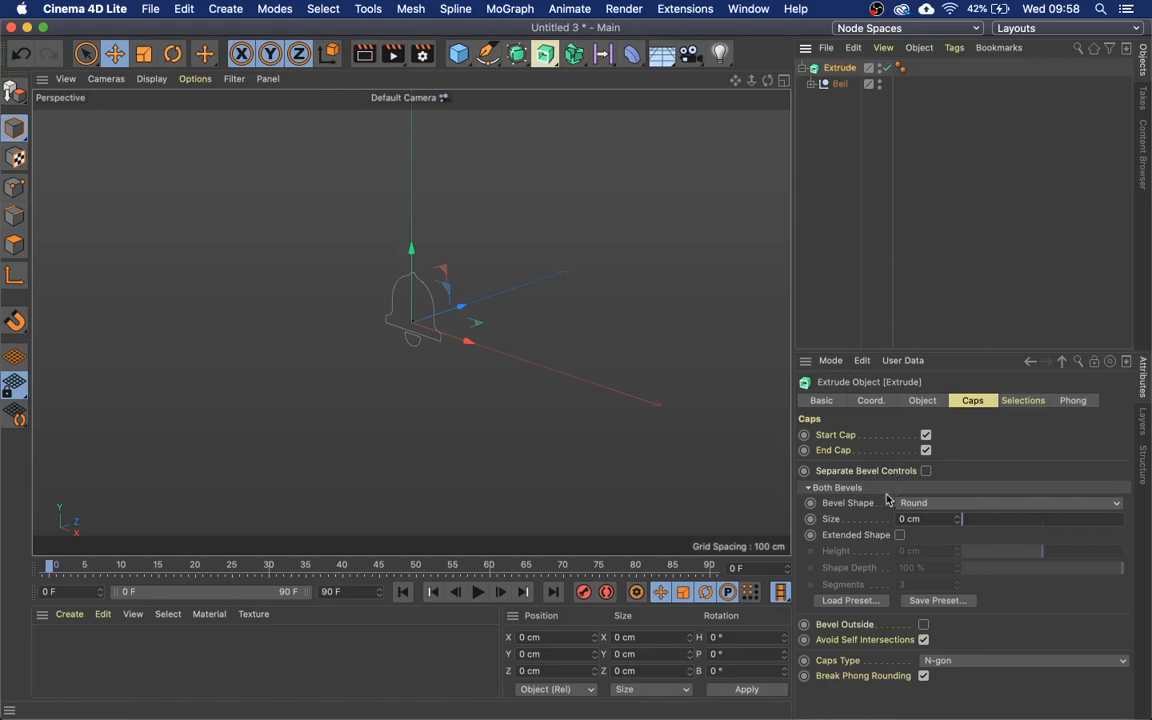
# Expand the Bell null to show its two paths and enable Hierarchical in the Extrude object's properties.
pyautogui.click(912, 404)
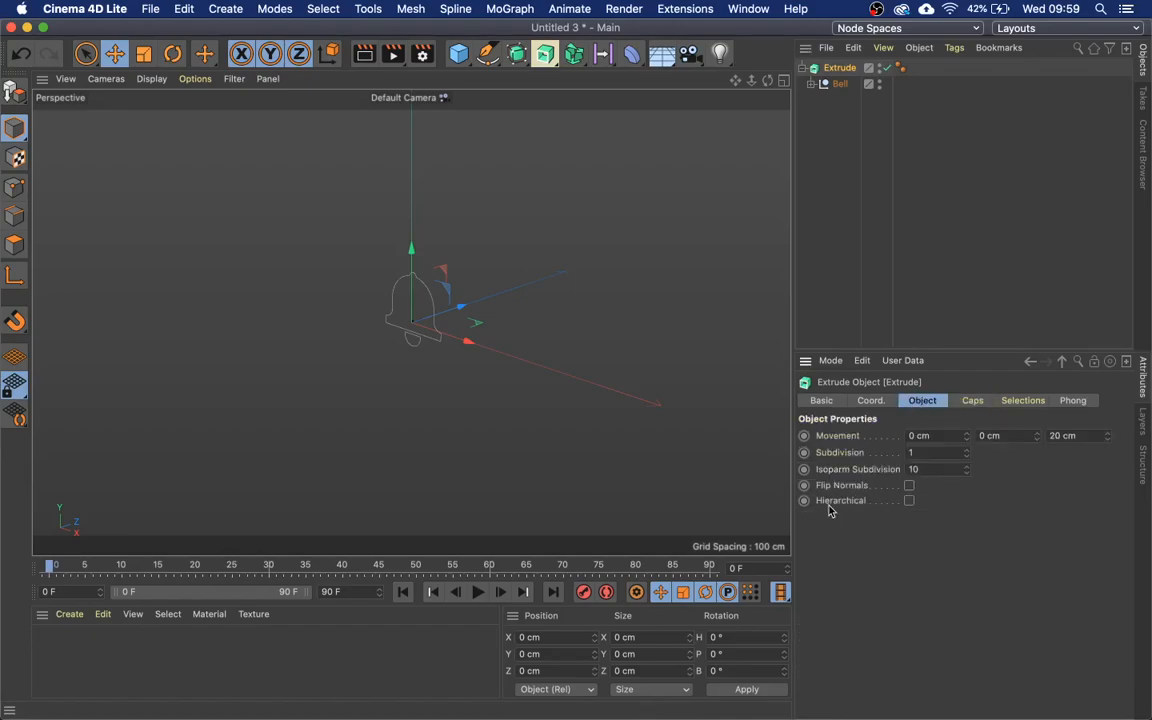
pyautogui.click(811, 85)
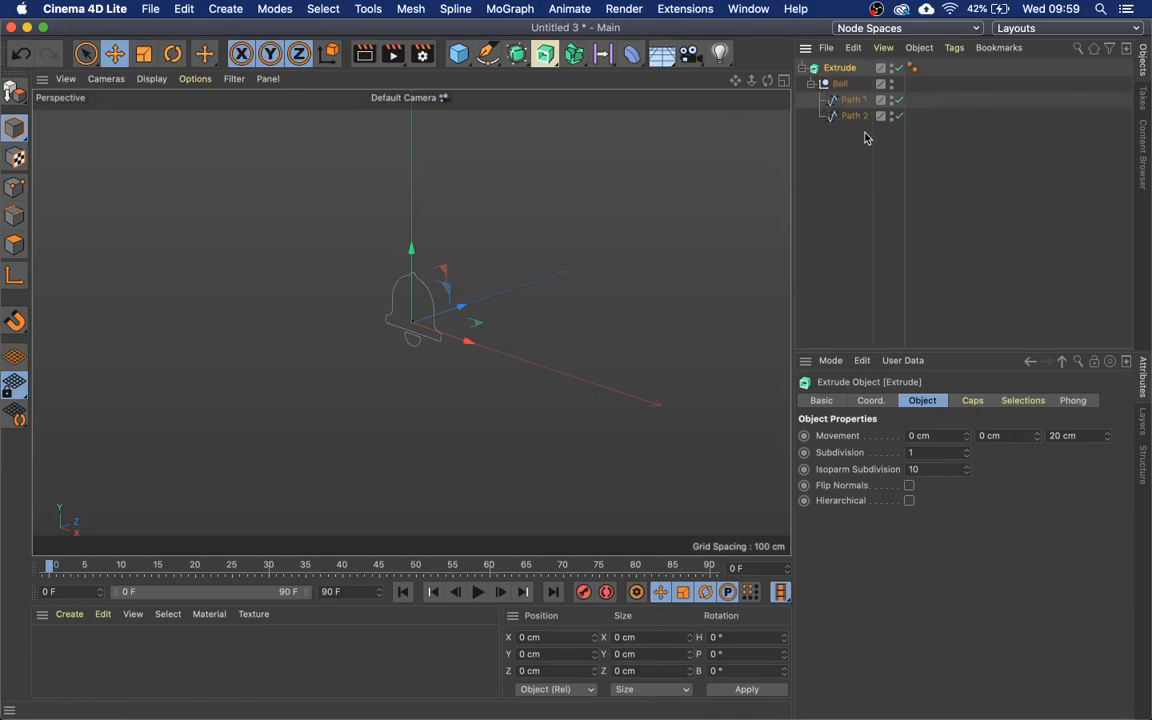
pyautogui.click(811, 85)
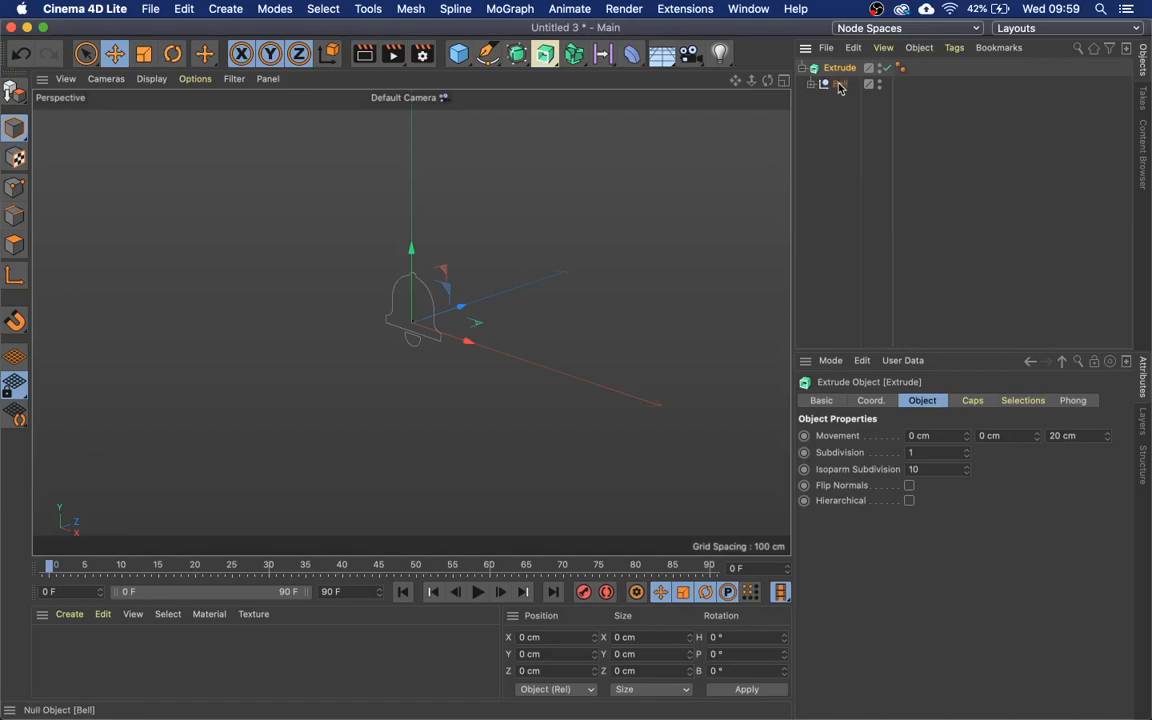
pyautogui.click(811, 85)
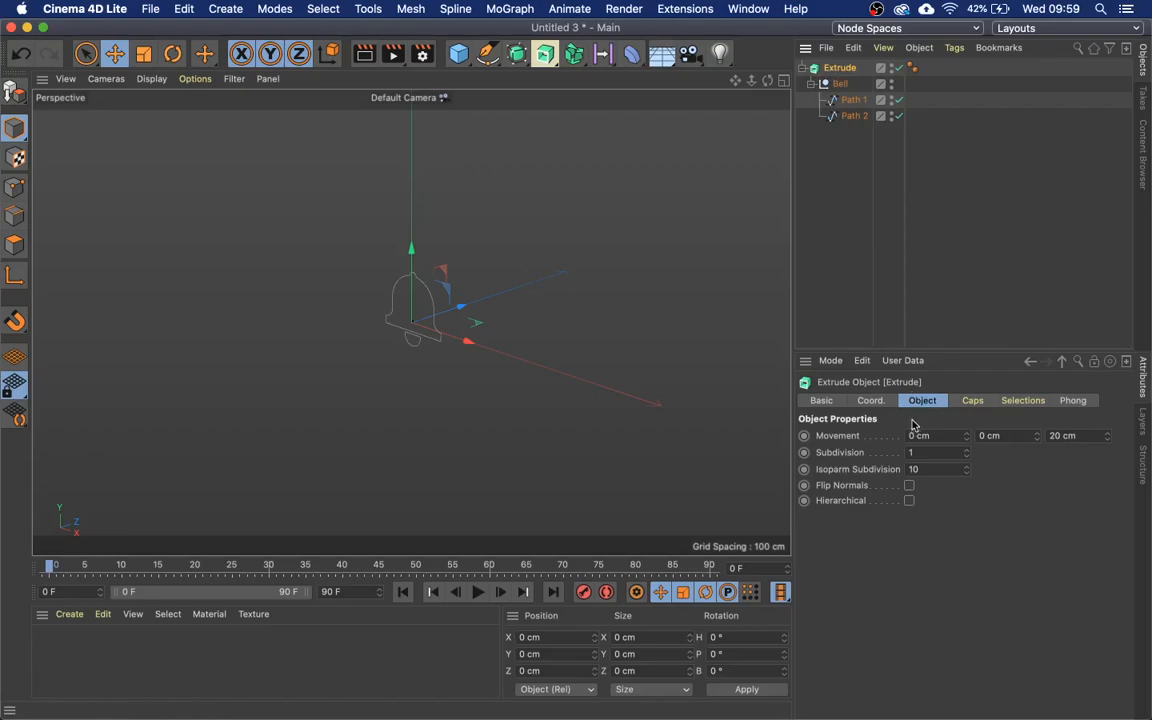
pyautogui.click(909, 501)
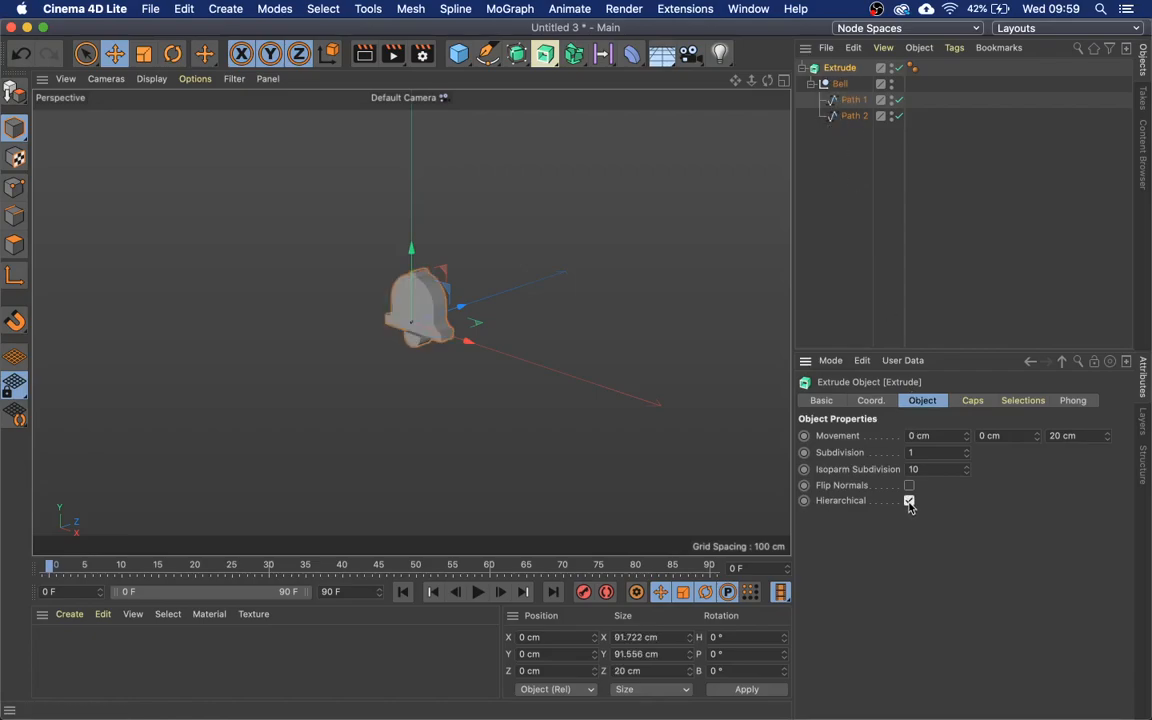
# Set the size of both rounded cap bevels on the Extrude to 1 cm, and deselect it.
pyautogui.click(971, 401)
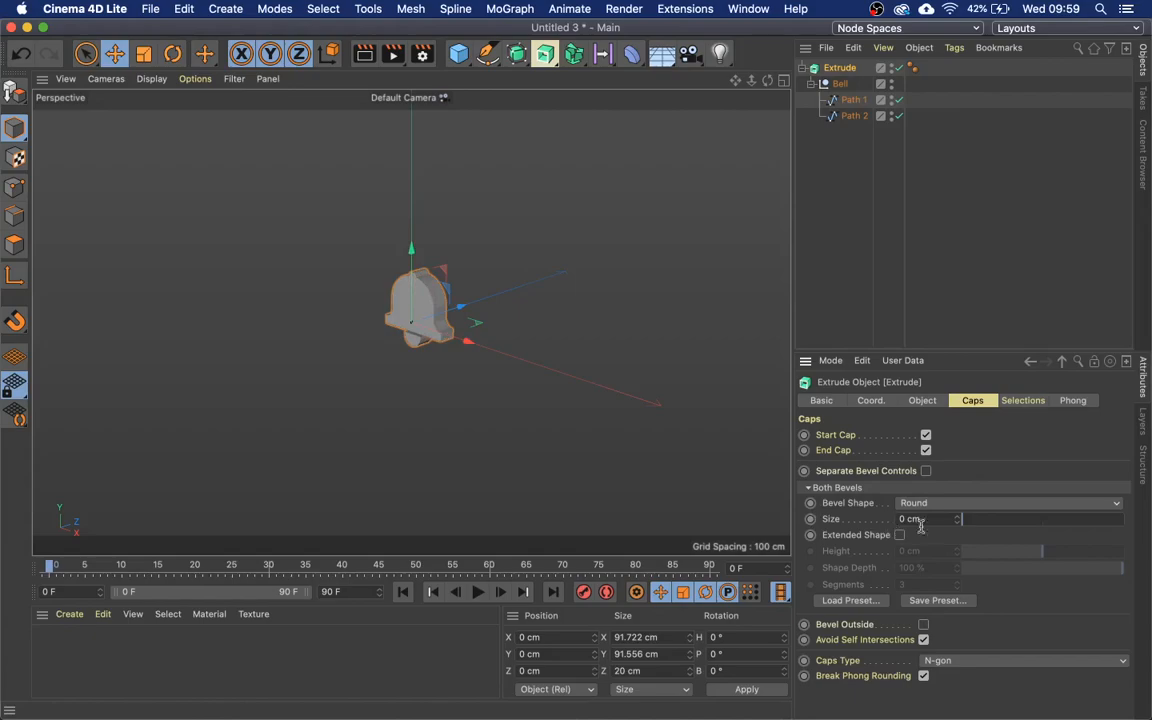
pyautogui.moveTo(958, 520); pyautogui.dragTo(958, 516)
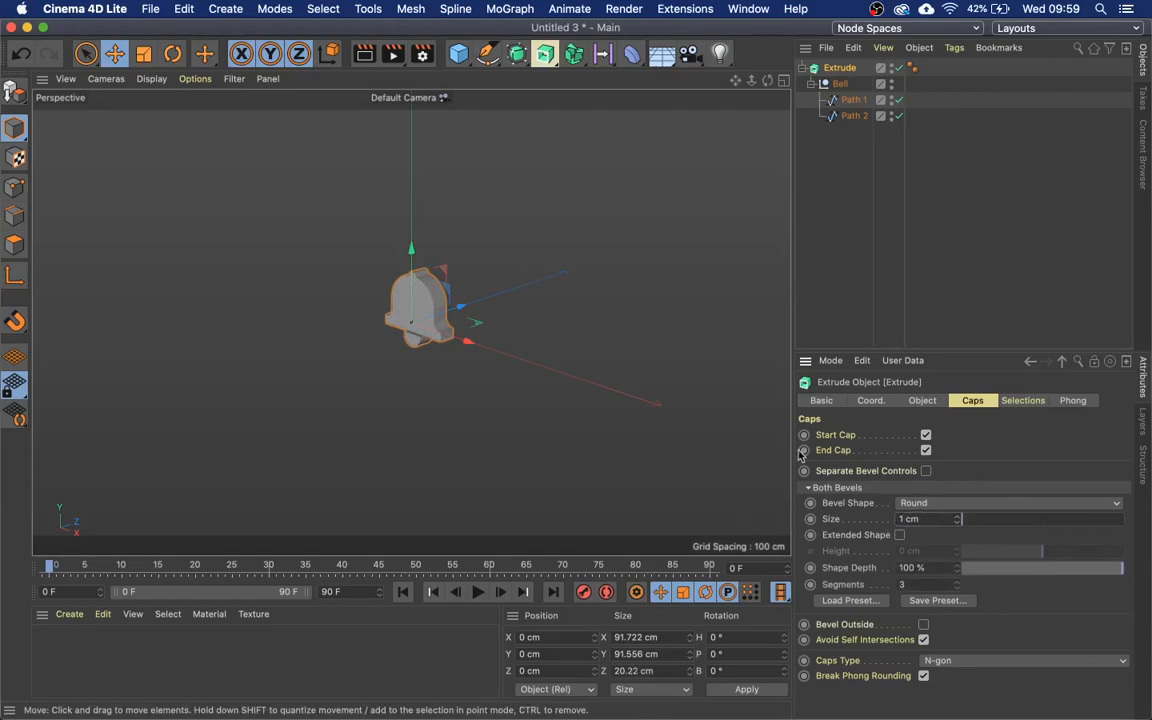
pyautogui.click(969, 281)
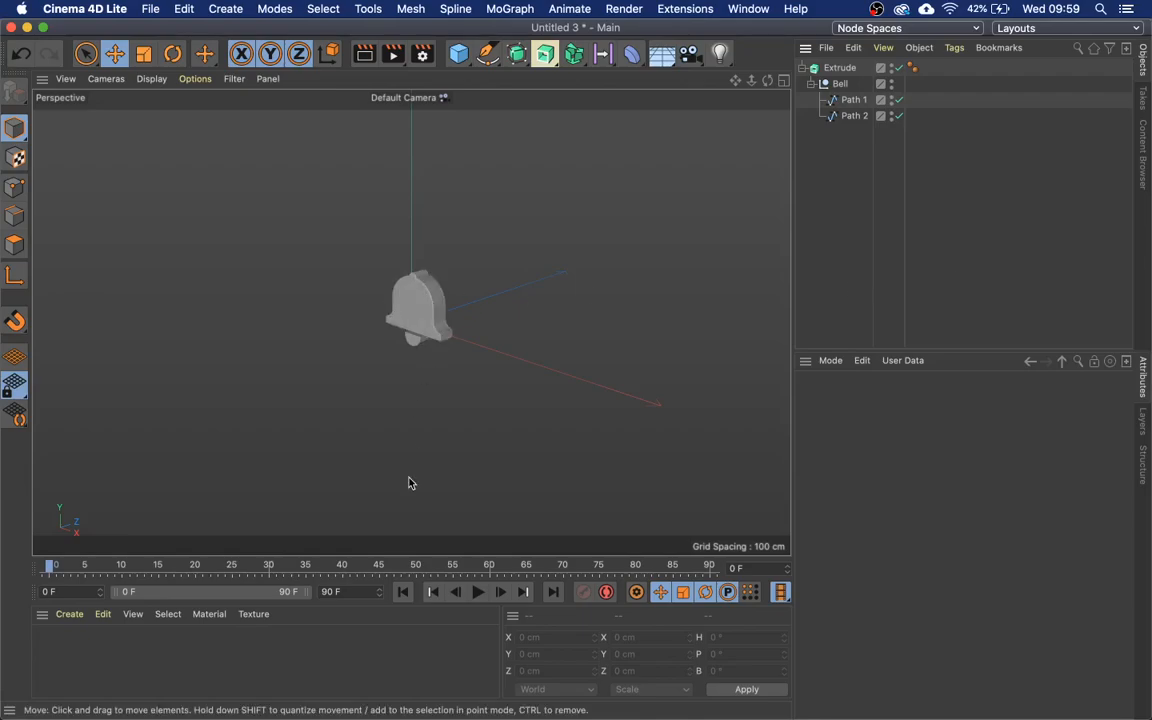
# Create a new material with the Color and Reflectance channels disabled and Luminance enabled.
pyautogui.doubleClick(59, 645)
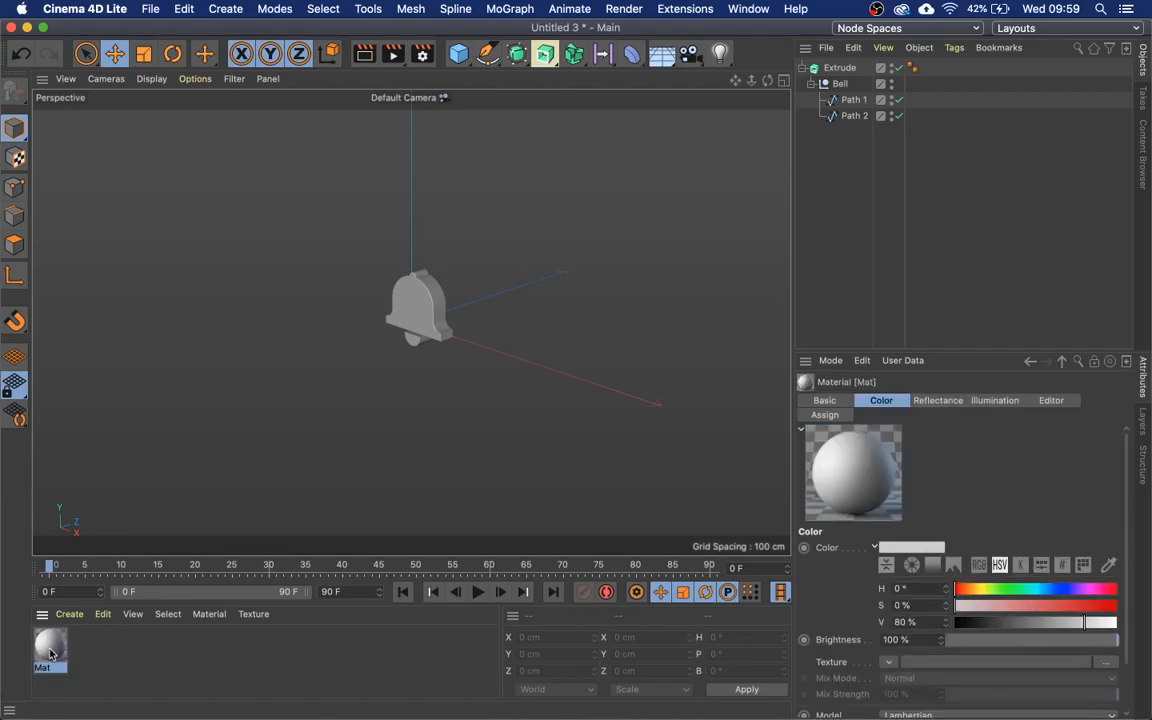
pyautogui.doubleClick(47, 646)
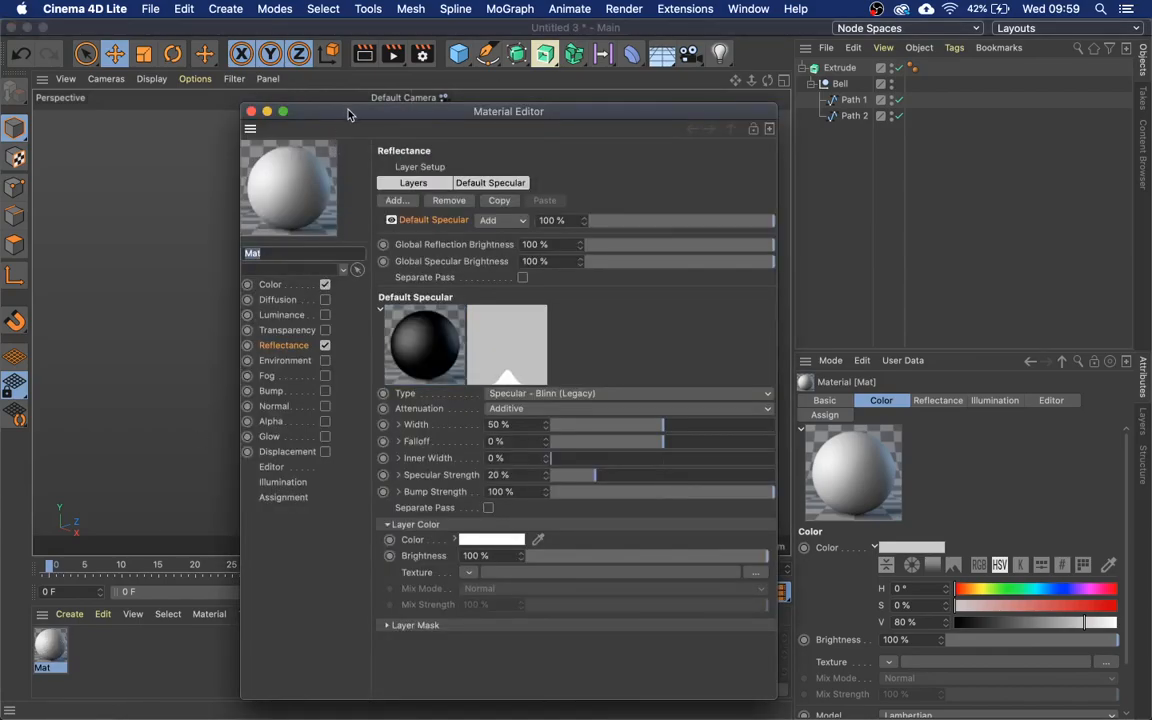
pyautogui.moveTo(350, 111); pyautogui.dragTo(600, 92)
pyautogui.click(574, 266)
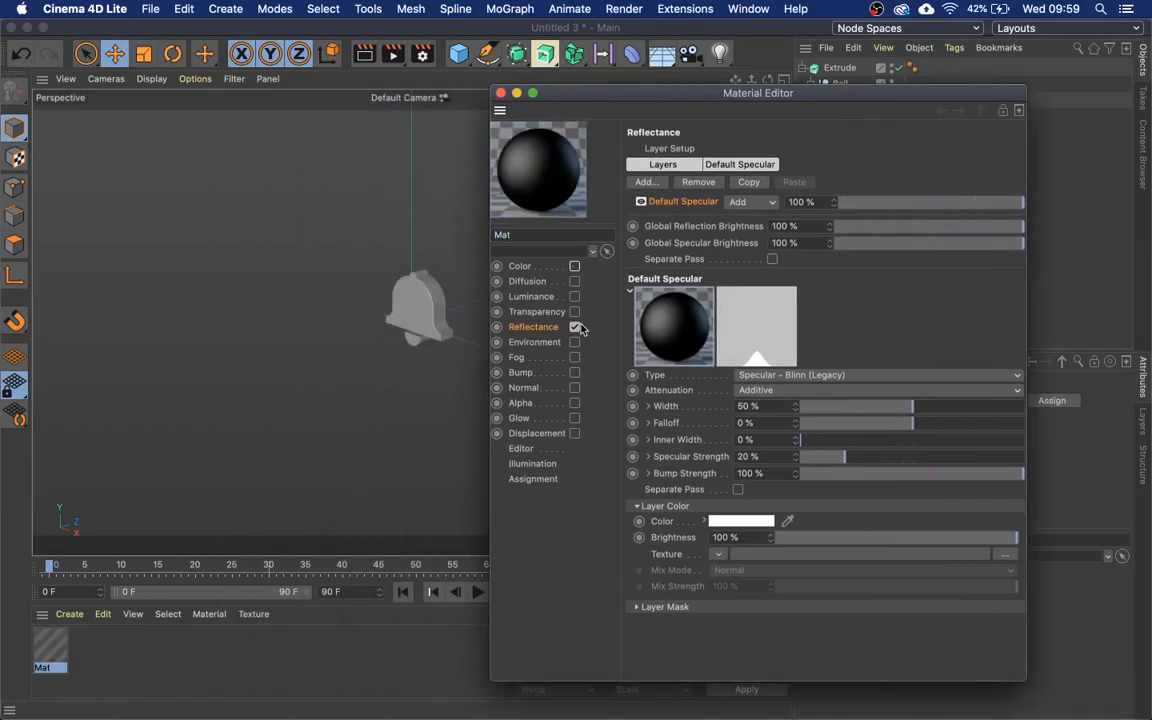
pyautogui.click(574, 327)
pyautogui.click(574, 297)
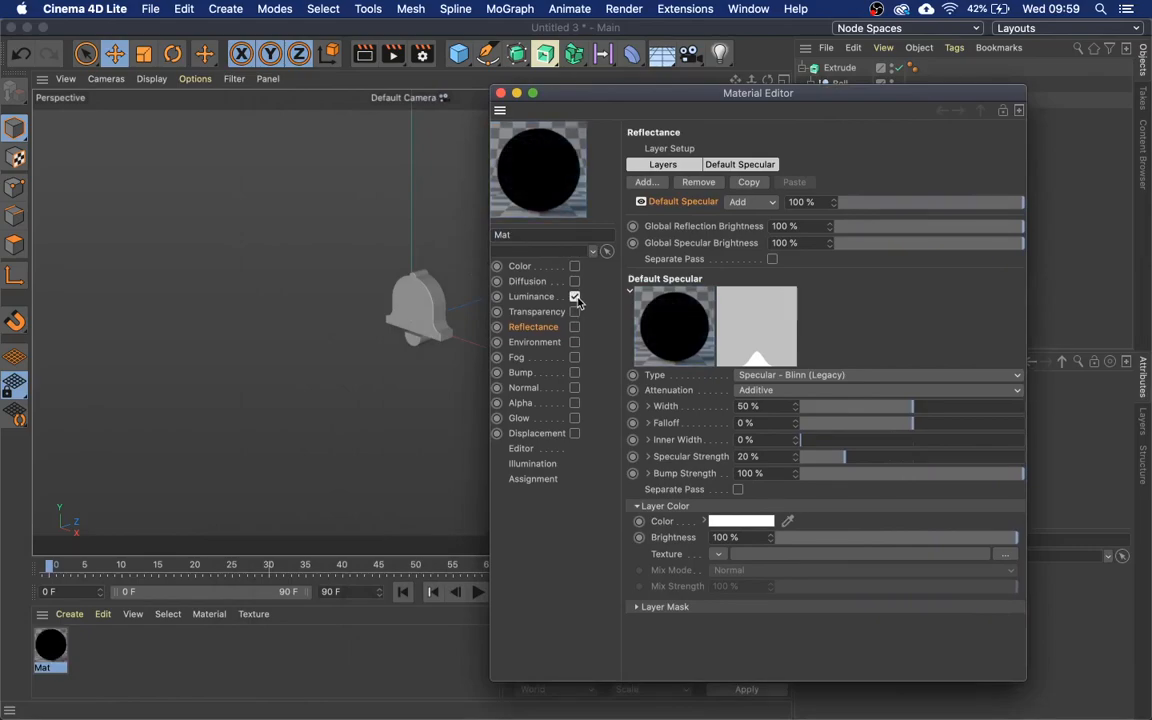
# Set the material's luminance color to a bright red with 0° hue and 100% saturation, and close the editor.
pyautogui.click(531, 297)
pyautogui.moveTo(900, 206); pyautogui.dragTo(1080, 206)
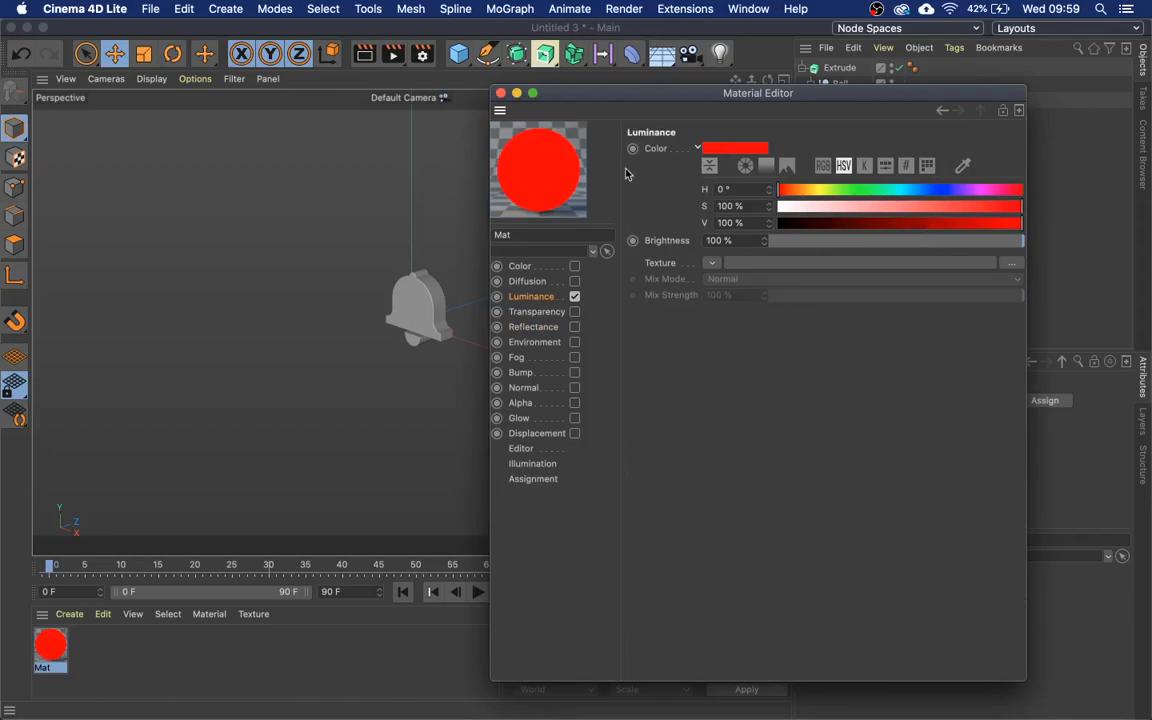
pyautogui.moveTo(965, 228); pyautogui.dragTo(1018, 224)
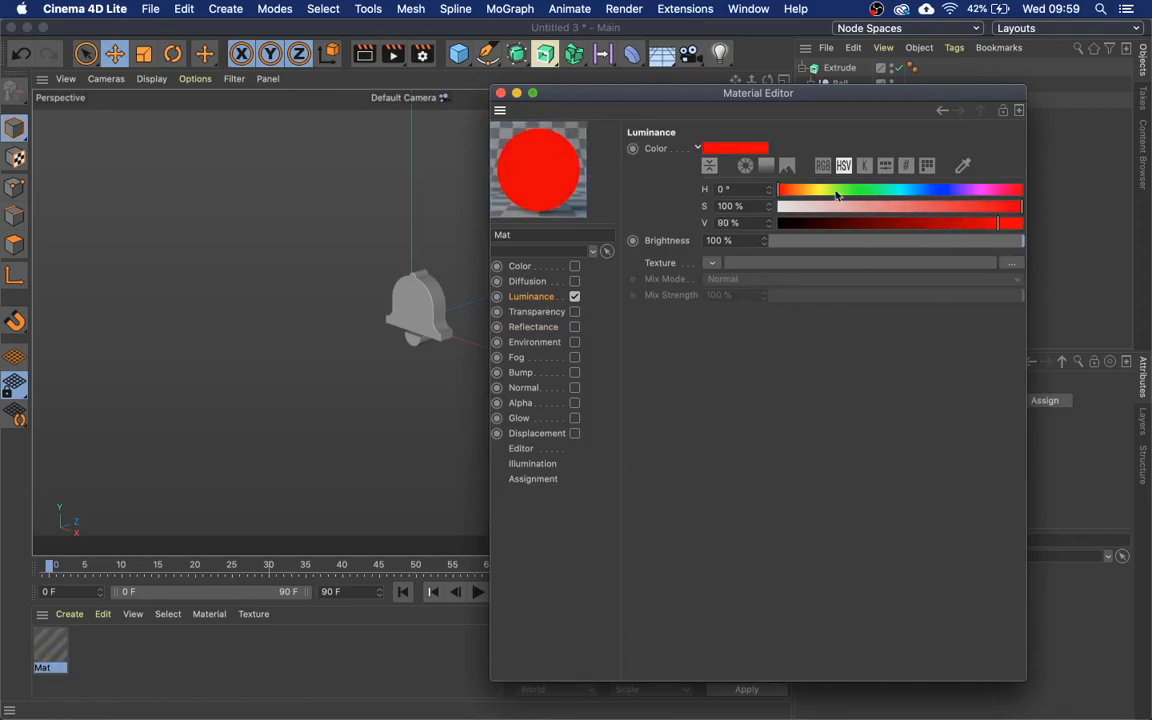
pyautogui.click(501, 94)
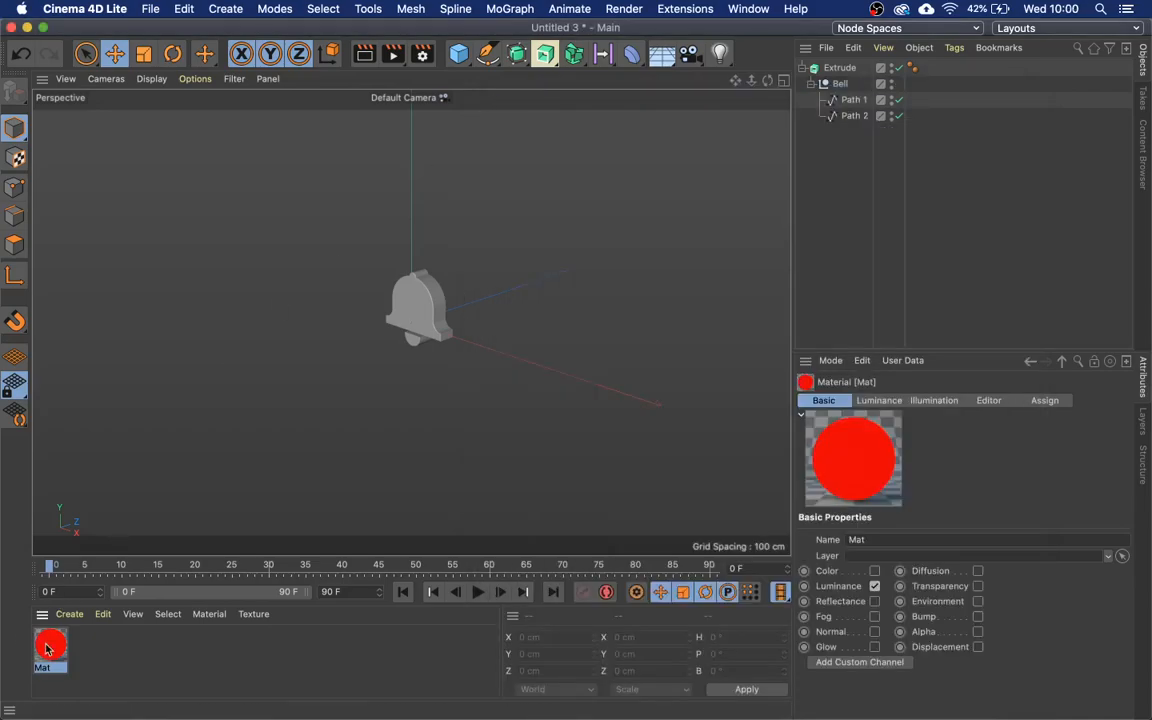
# Apply the red material to the extruded bell and turn on the Interactive Render Region.
pyautogui.moveTo(50, 646); pyautogui.dragTo(420, 316)
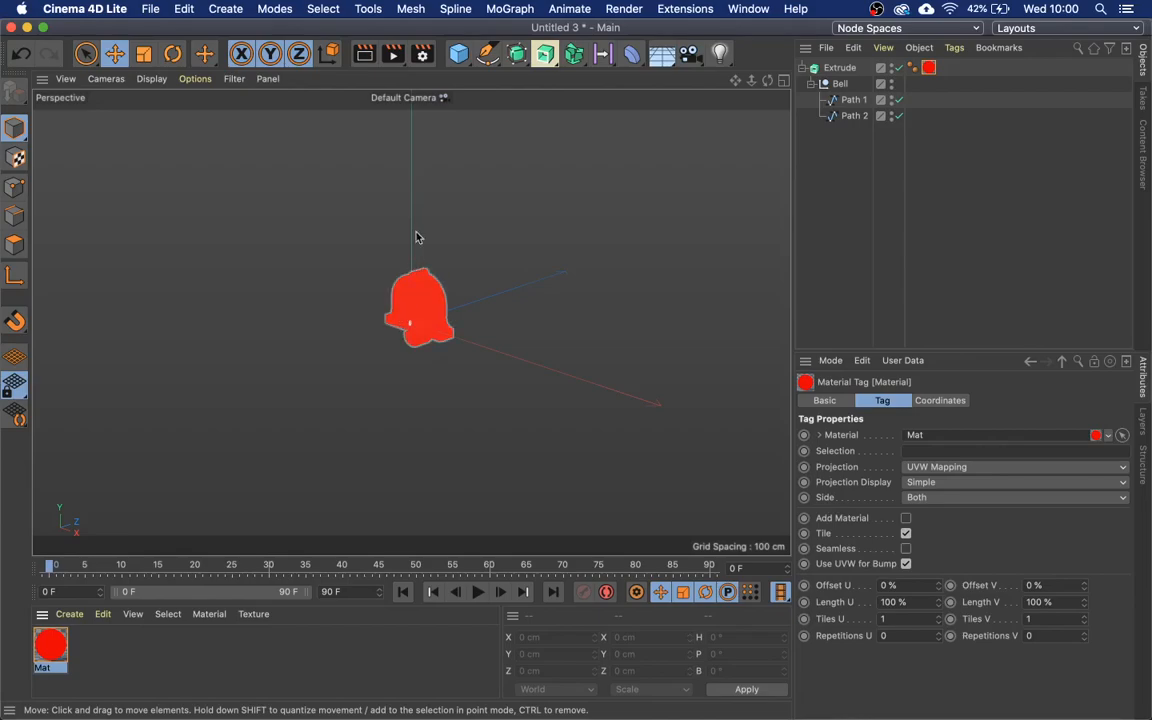
pyautogui.click(394, 55)
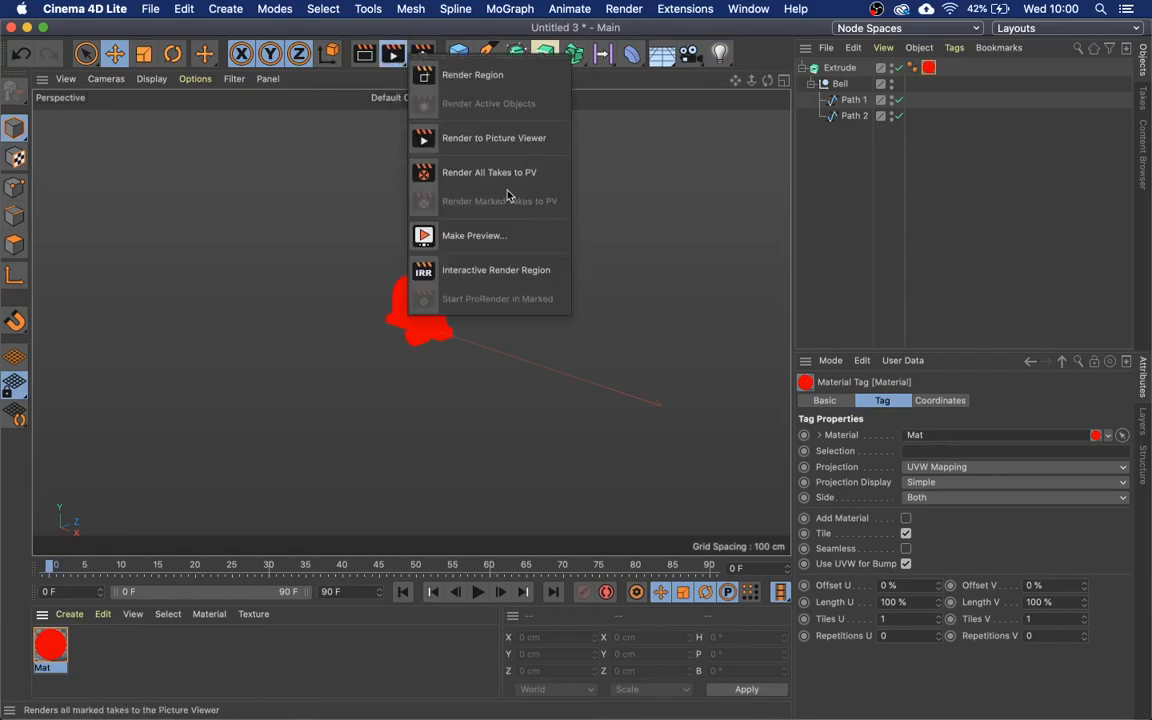
pyautogui.click(492, 269)
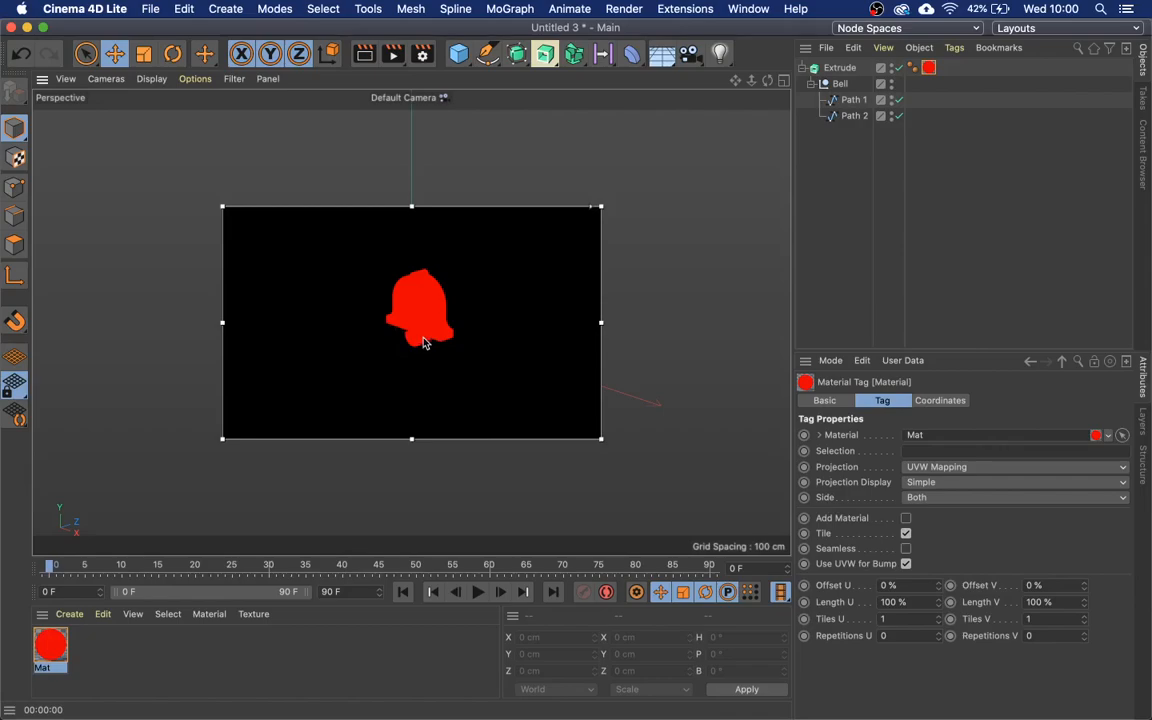
# Set the render output size to 500 by 500 pixels.
pyautogui.click(423, 57)
pyautogui.doubleClick(705, 119)
pyautogui.write('500')
pyautogui.press('Tab')
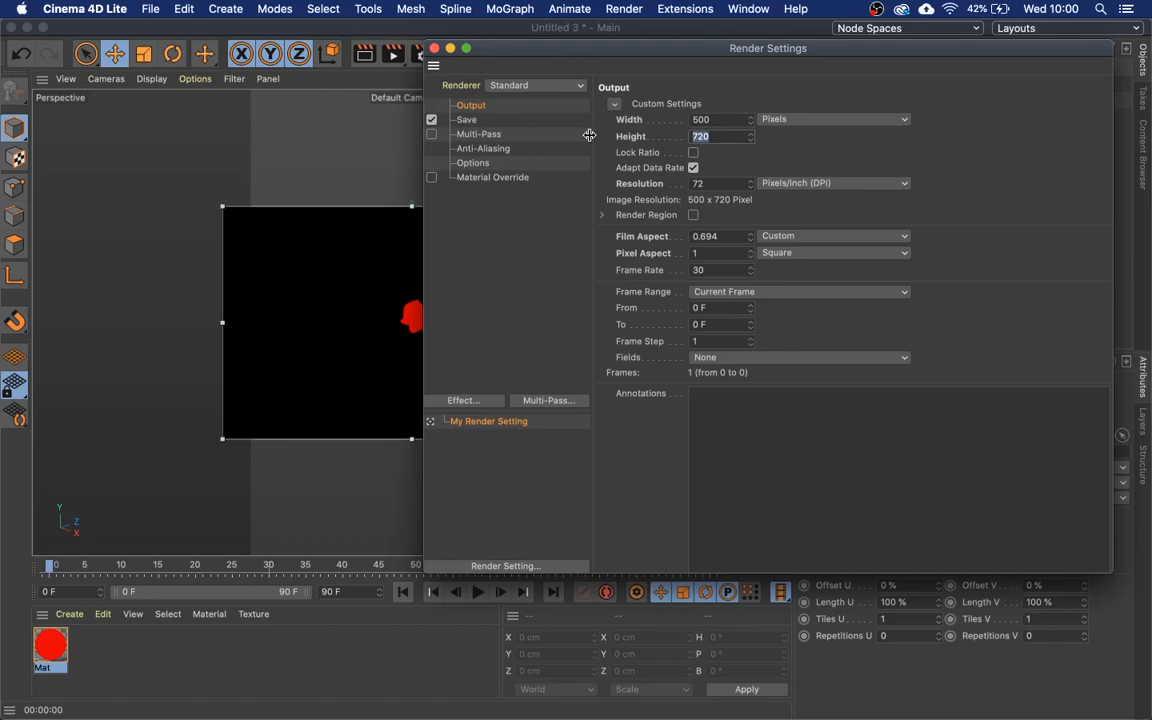
pyautogui.write('500')
pyautogui.press('Return')
pyautogui.press('Return')
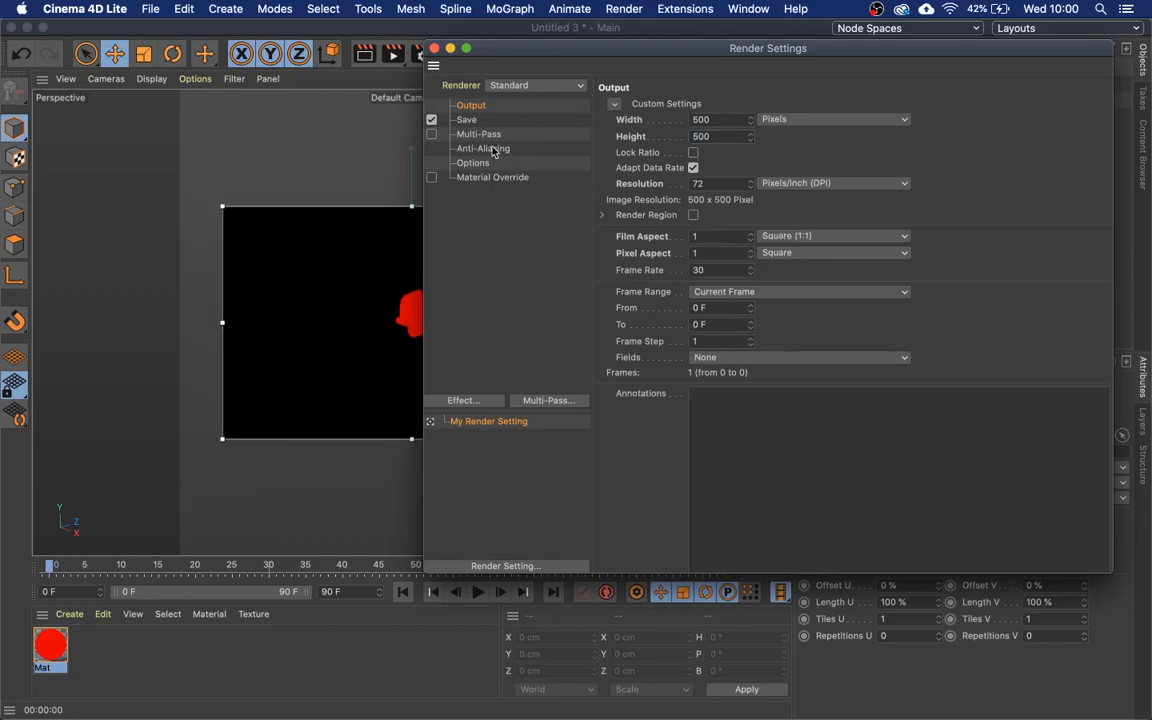
# Add the Ambient Occlusion render effect and shift its color gradient's midpoint toward white, then close the render settings.
pyautogui.click(466, 400)
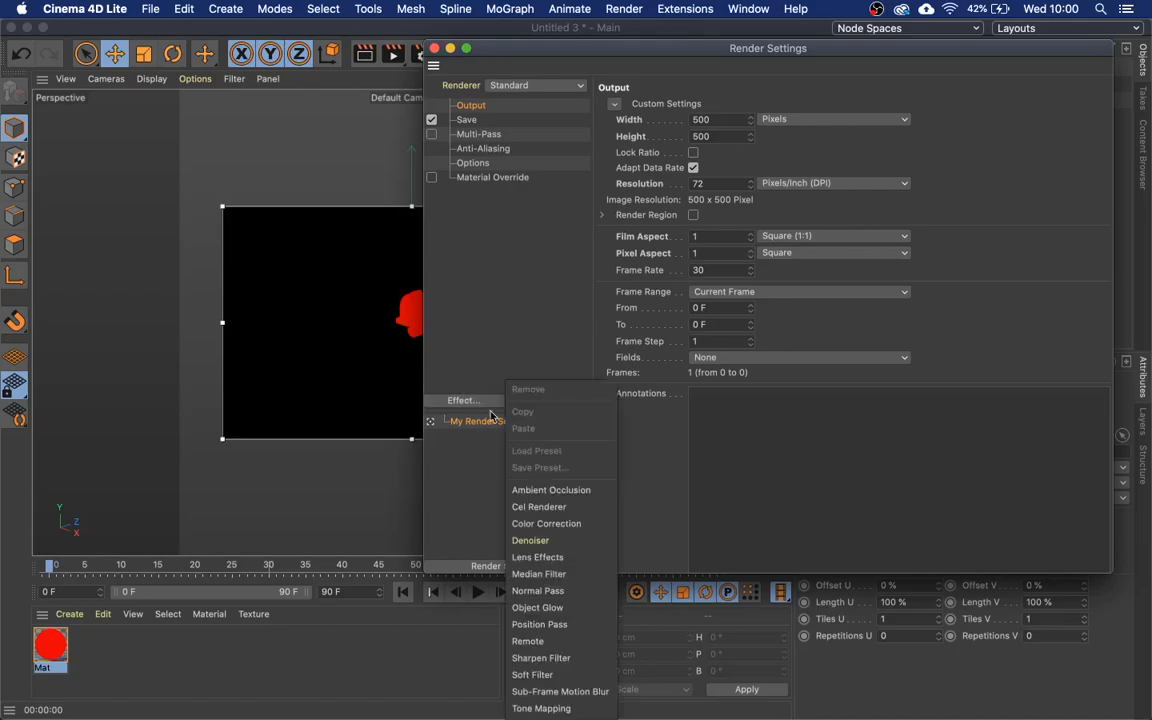
pyautogui.click(551, 490)
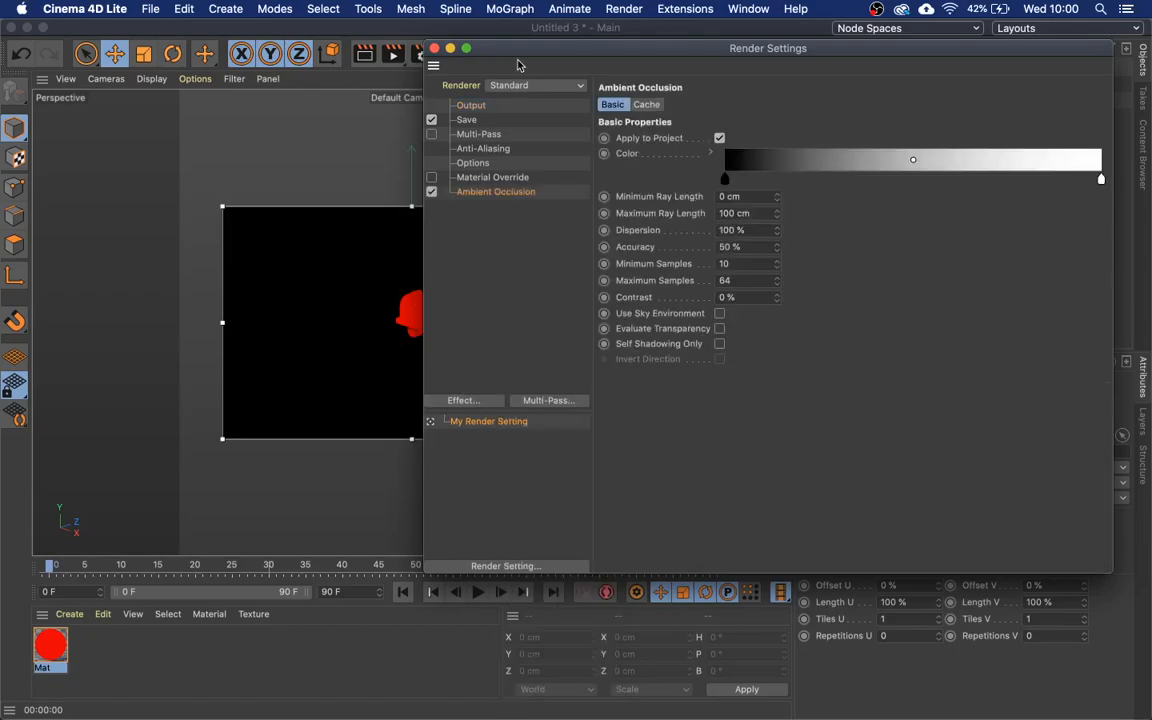
pyautogui.moveTo(458, 53); pyautogui.dragTo(568, 47)
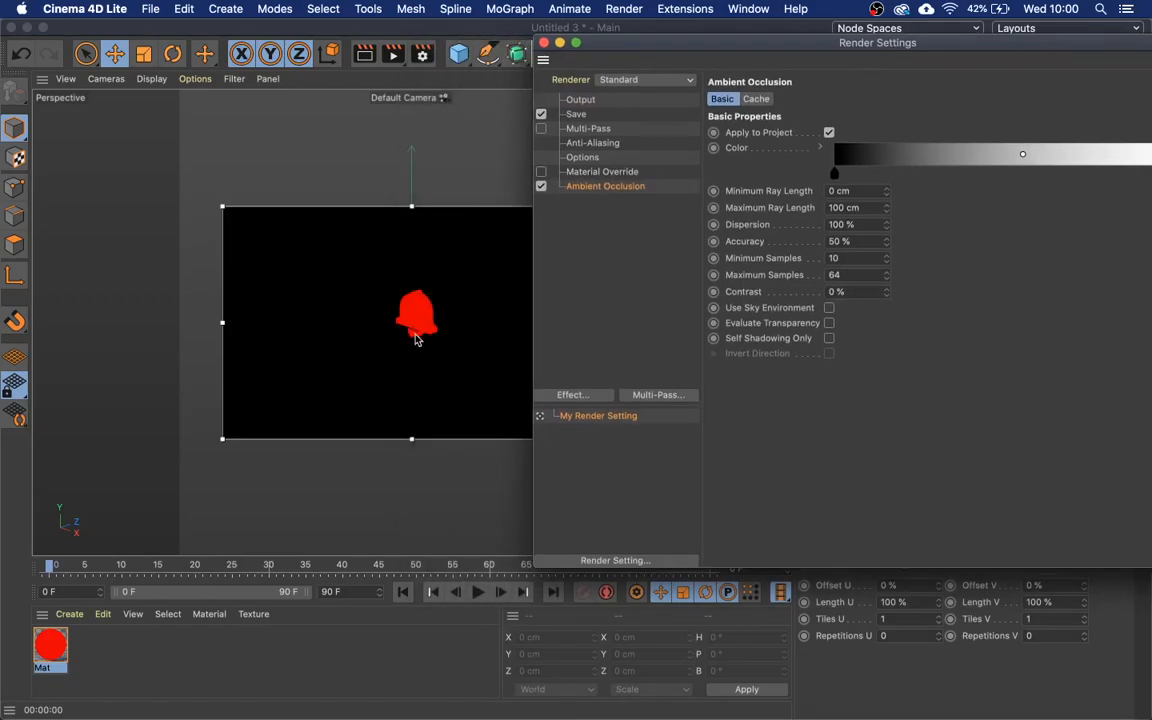
pyautogui.click(993, 170)
pyautogui.moveTo(1022, 154); pyautogui.dragTo(1078, 158)
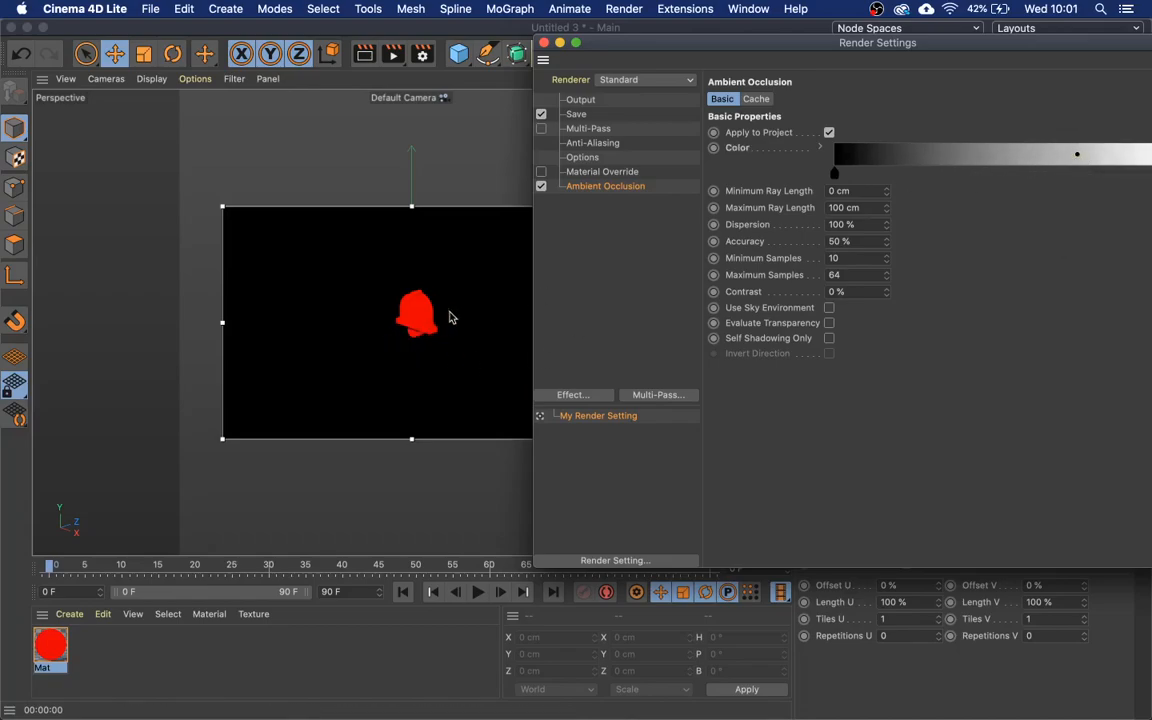
pyautogui.click(544, 43)
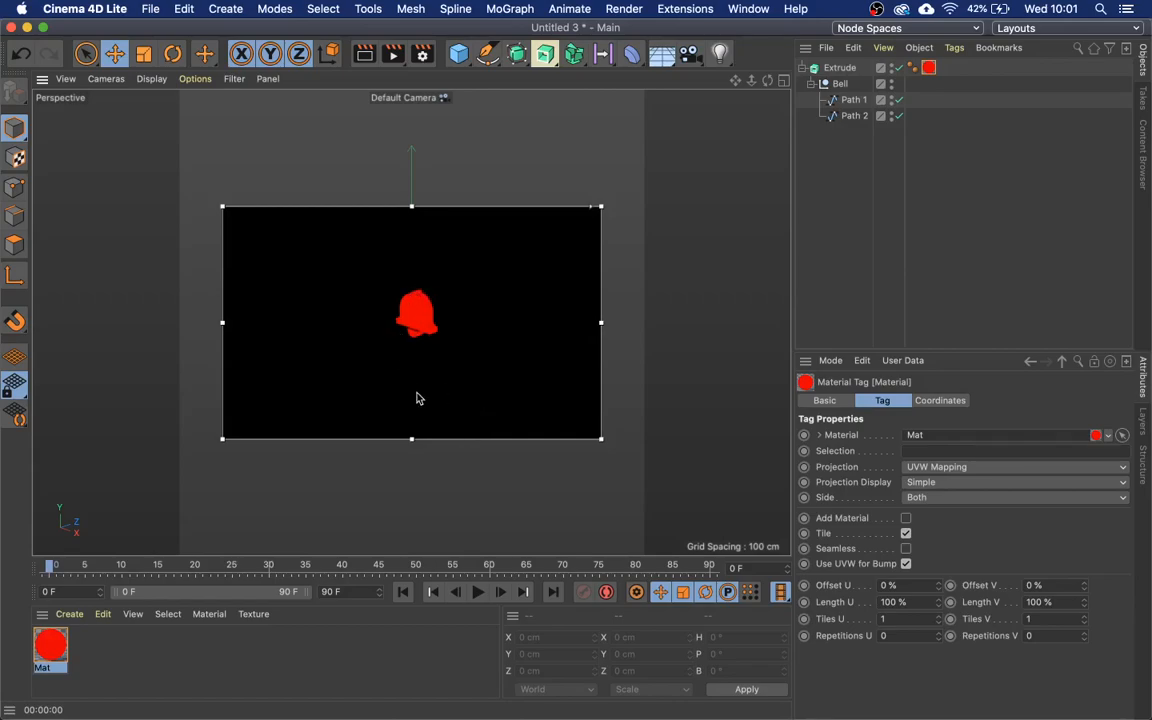
# Turn off the Interactive Render Region and collapse the Extrude object's hierarchy.
pyautogui.keyDown('alt'); pyautogui.moveTo(414, 318); pyautogui.dragTo(489, 314, button='right'); pyautogui.keyUp('alt')
pyautogui.hotkey('ctrl', 'r')
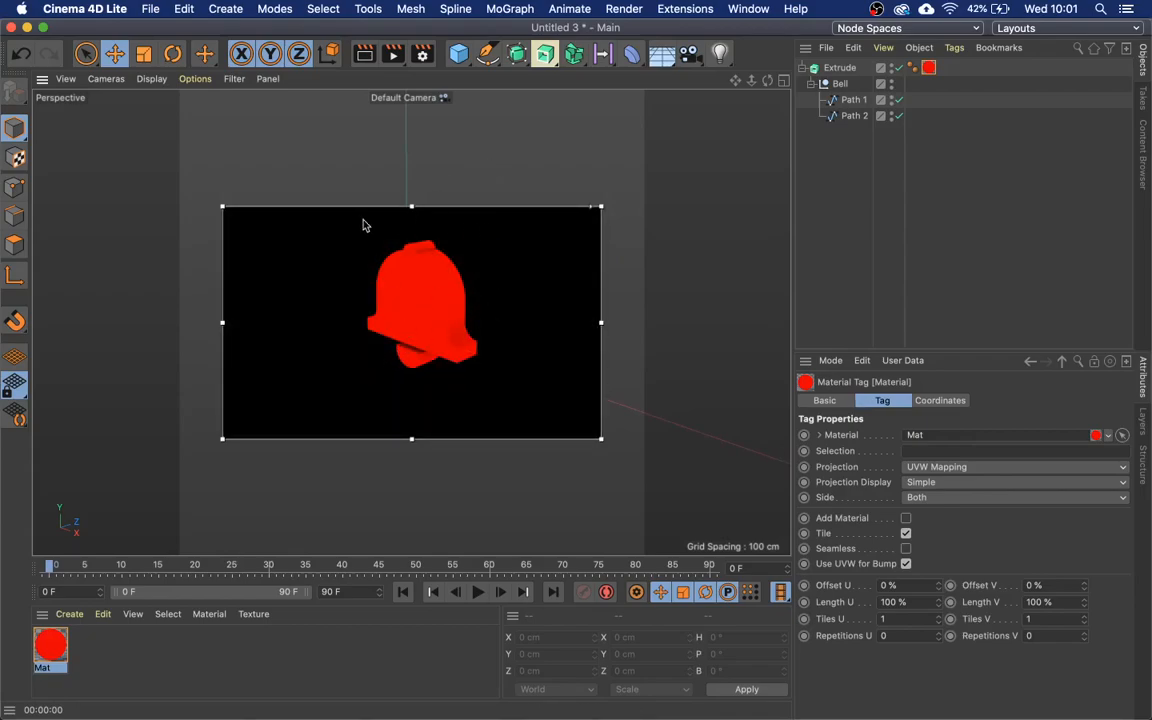
pyautogui.click(393, 53)
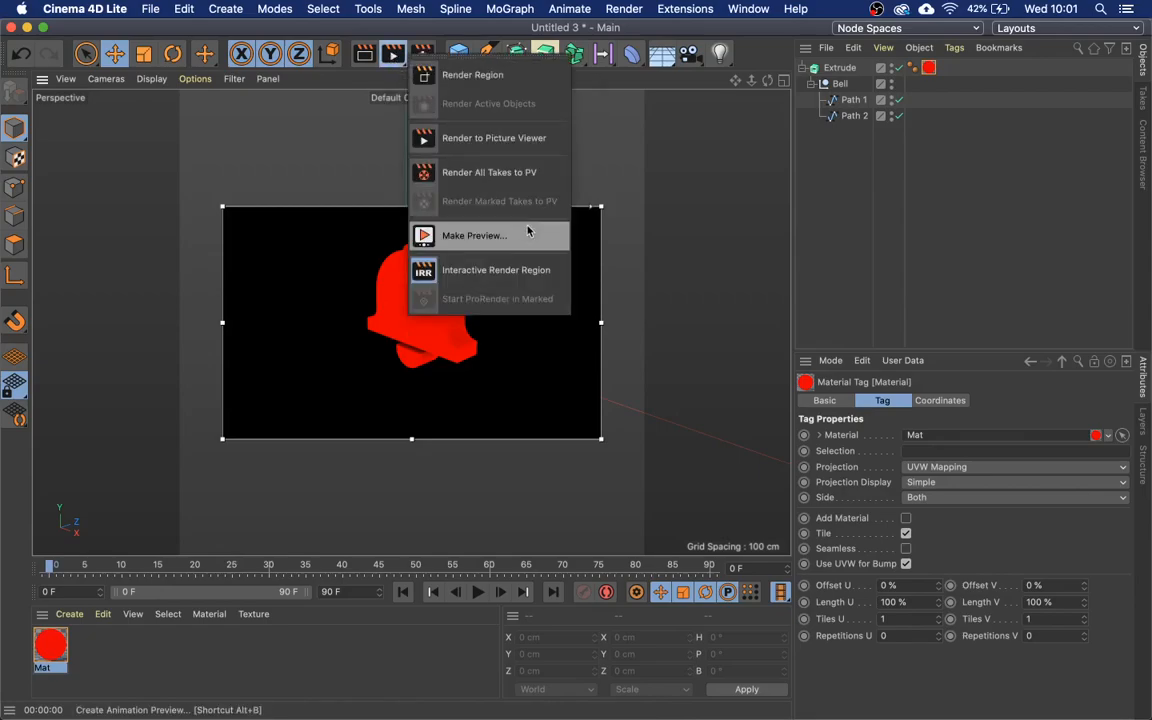
pyautogui.click(525, 268)
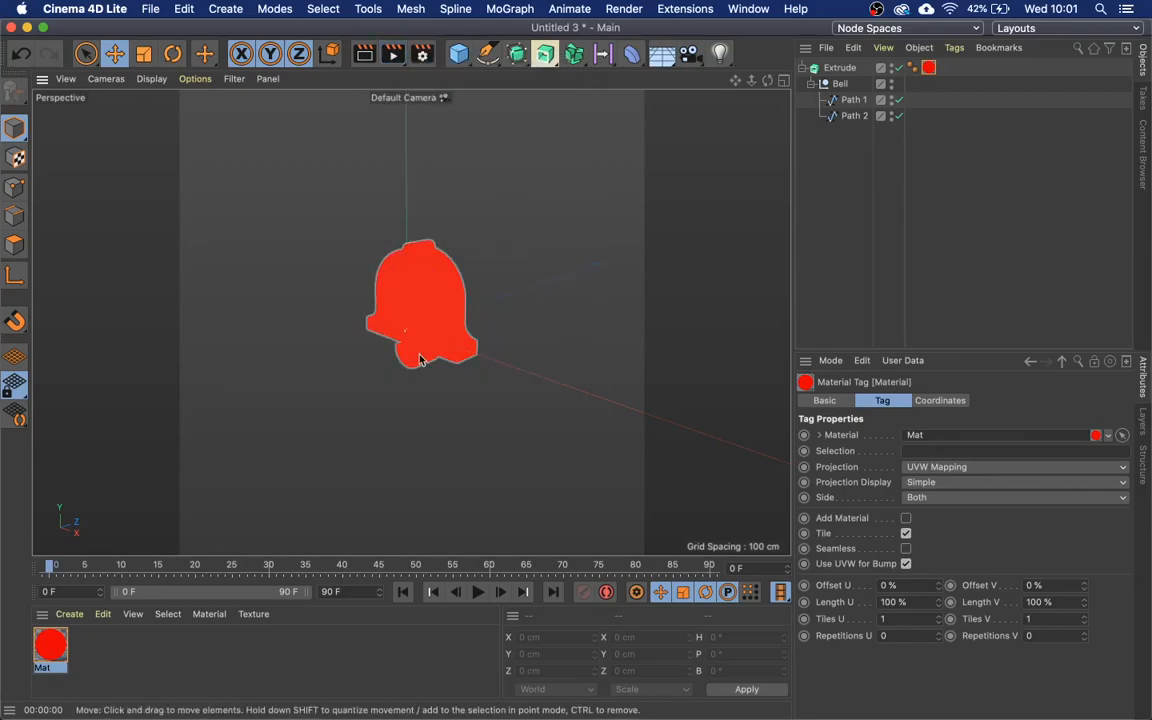
pyautogui.click(170, 681)
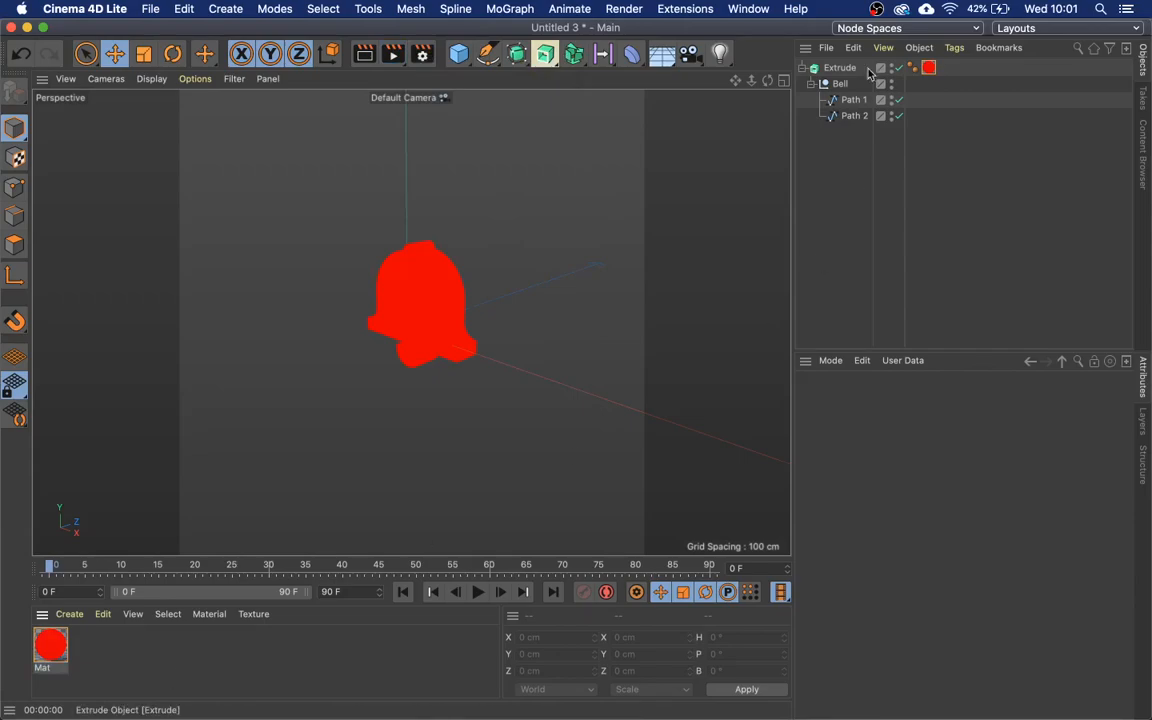
pyautogui.click(803, 68)
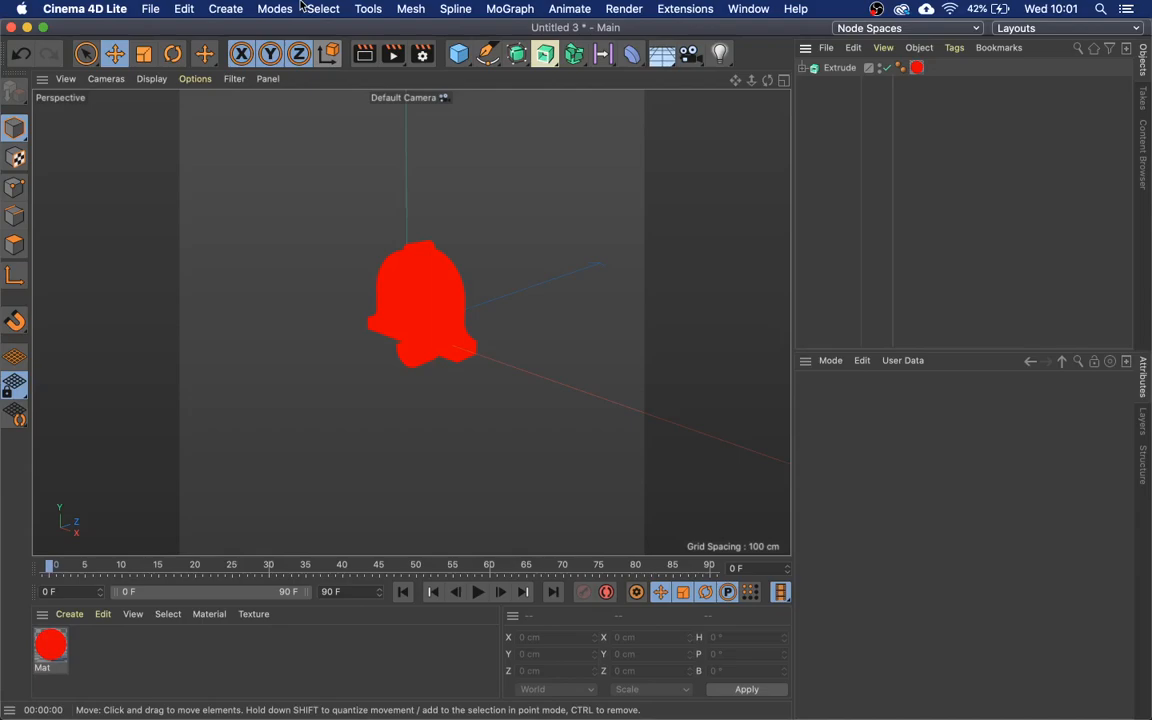
# Keyframe the Extrude object's X, Y and Z scale at 1 on frame 10.
pyautogui.click(838, 68)
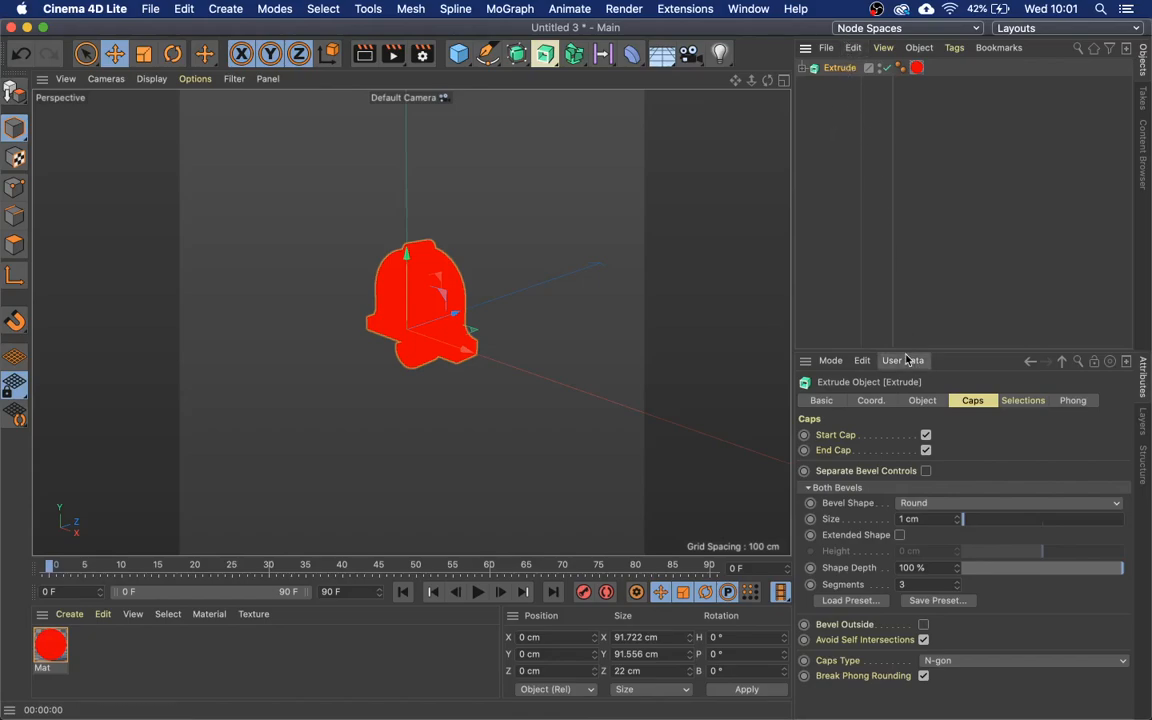
pyautogui.click(871, 402)
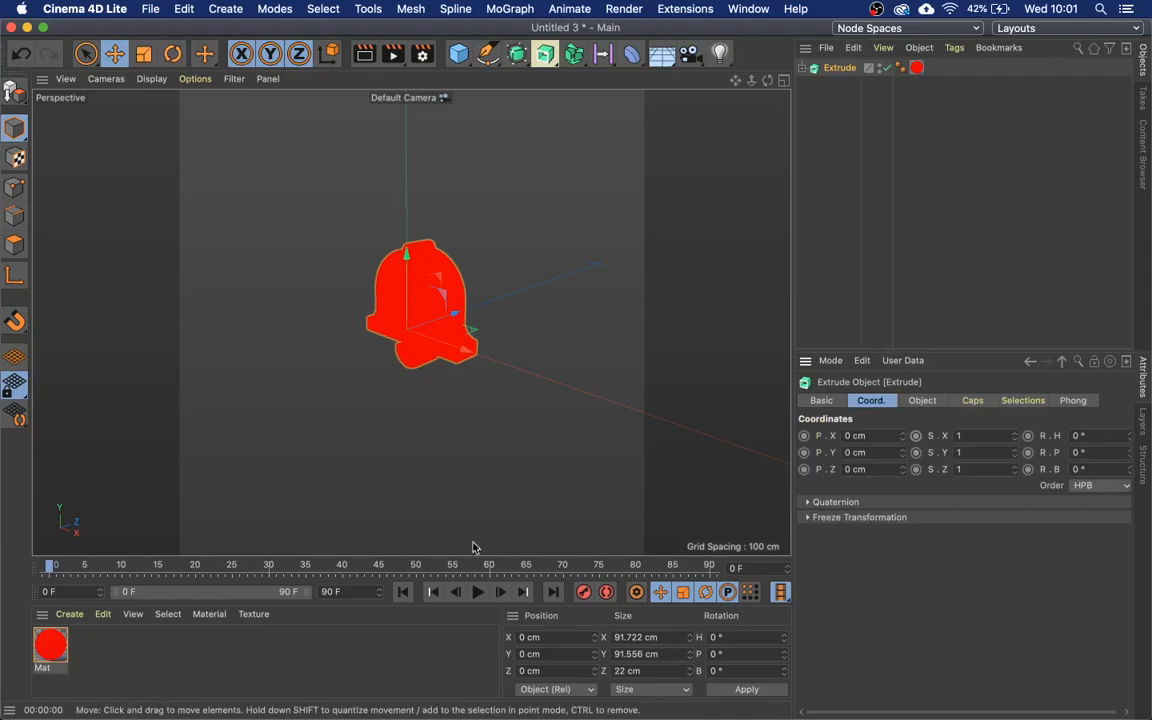
pyautogui.moveTo(52, 567); pyautogui.dragTo(125, 577)
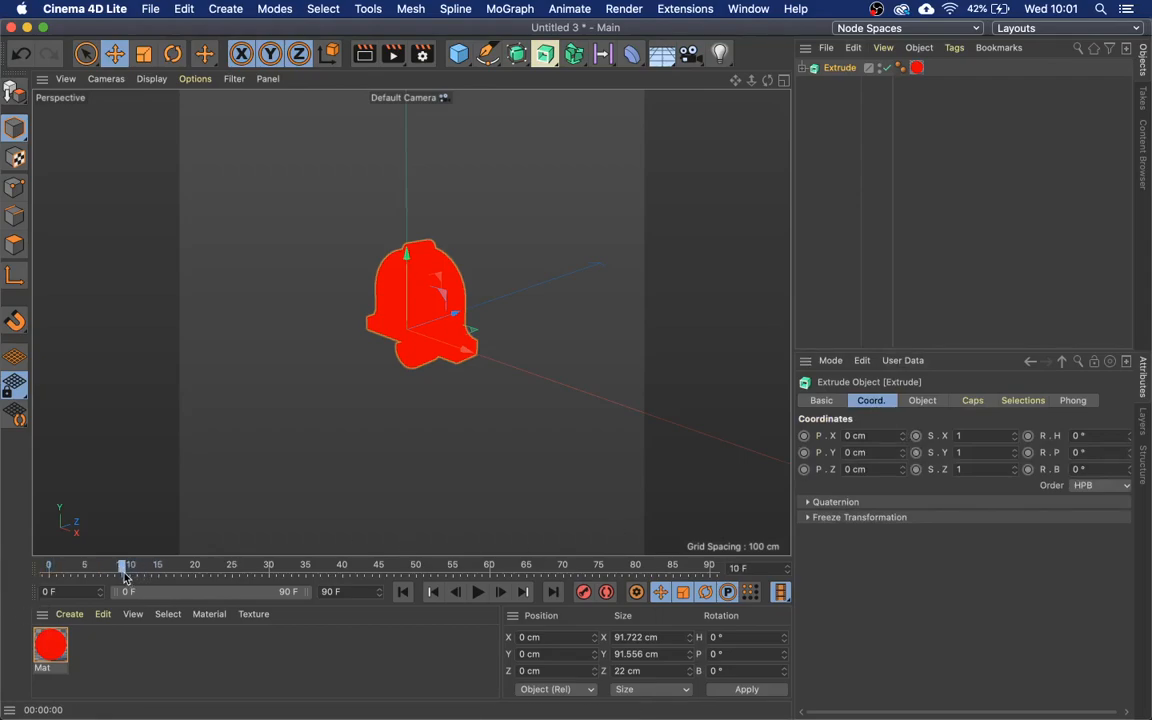
pyautogui.click(916, 436)
pyautogui.click(916, 452)
pyautogui.click(916, 469)
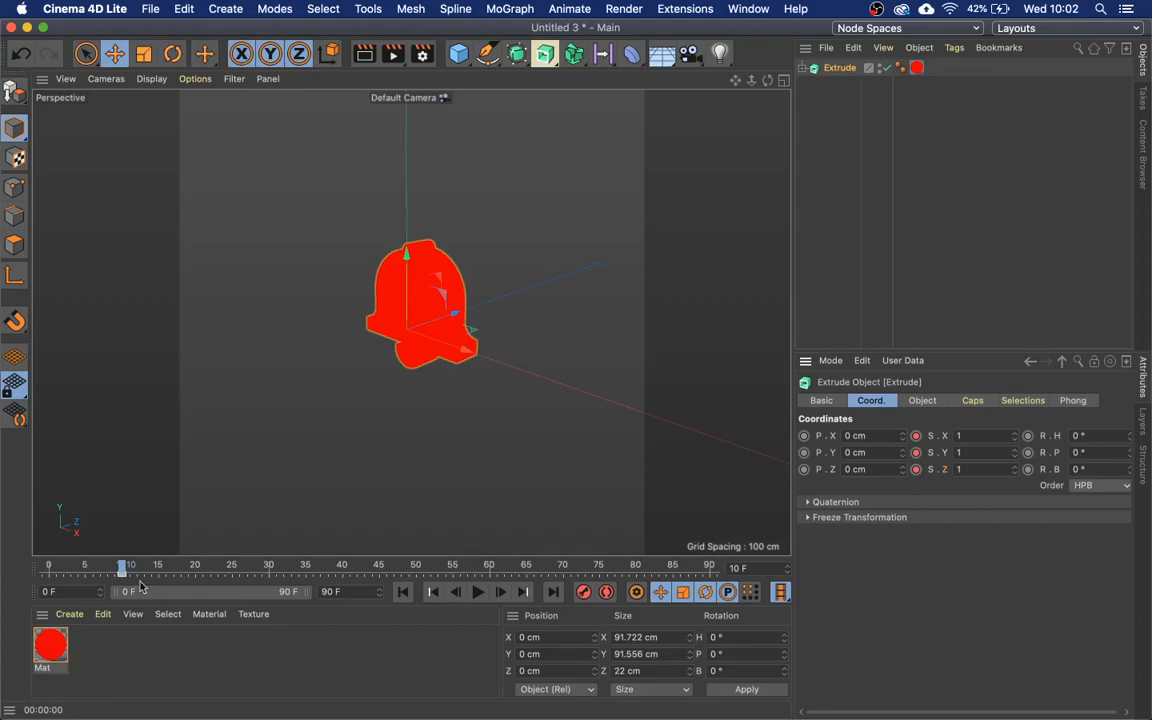
# Set the Extrude object's X, Y and Z scale to 0 at frame 0 and keyframe all three.
pyautogui.click(50, 567)
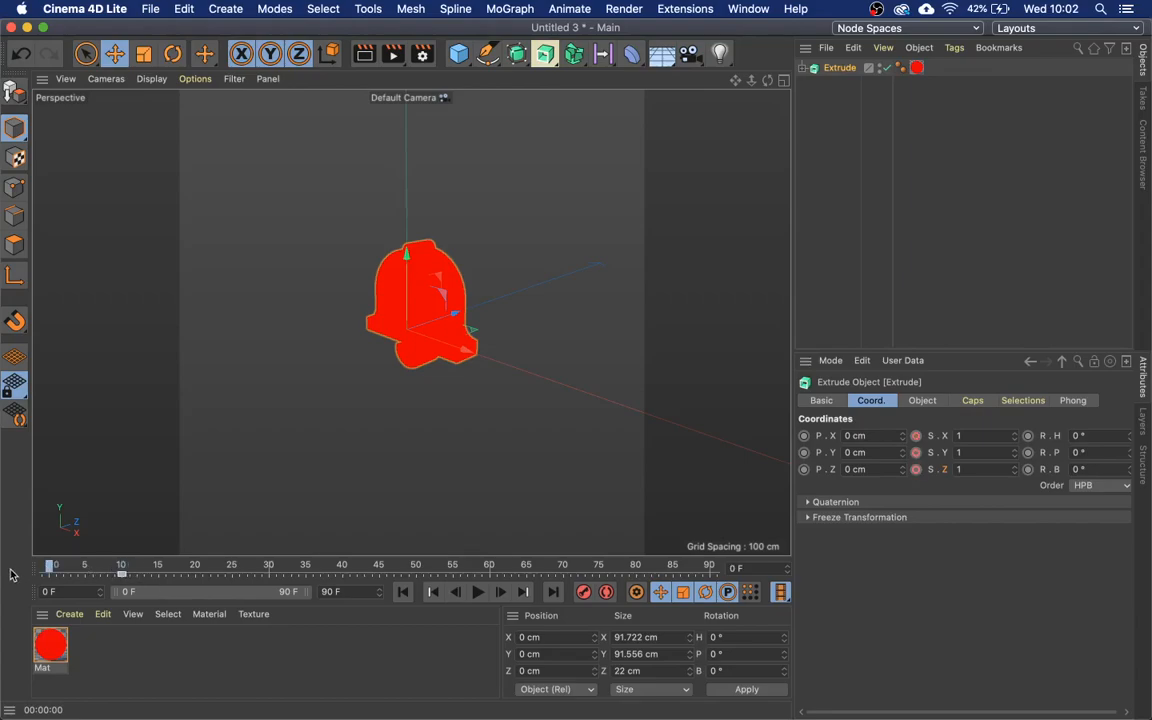
pyautogui.moveTo(971, 435); pyautogui.dragTo(881, 434)
pyautogui.write('0')
pyautogui.moveTo(965, 452); pyautogui.dragTo(899, 453)
pyautogui.write('0')
pyautogui.moveTo(966, 469); pyautogui.dragTo(883, 468)
pyautogui.write('0')
pyautogui.press('Return')
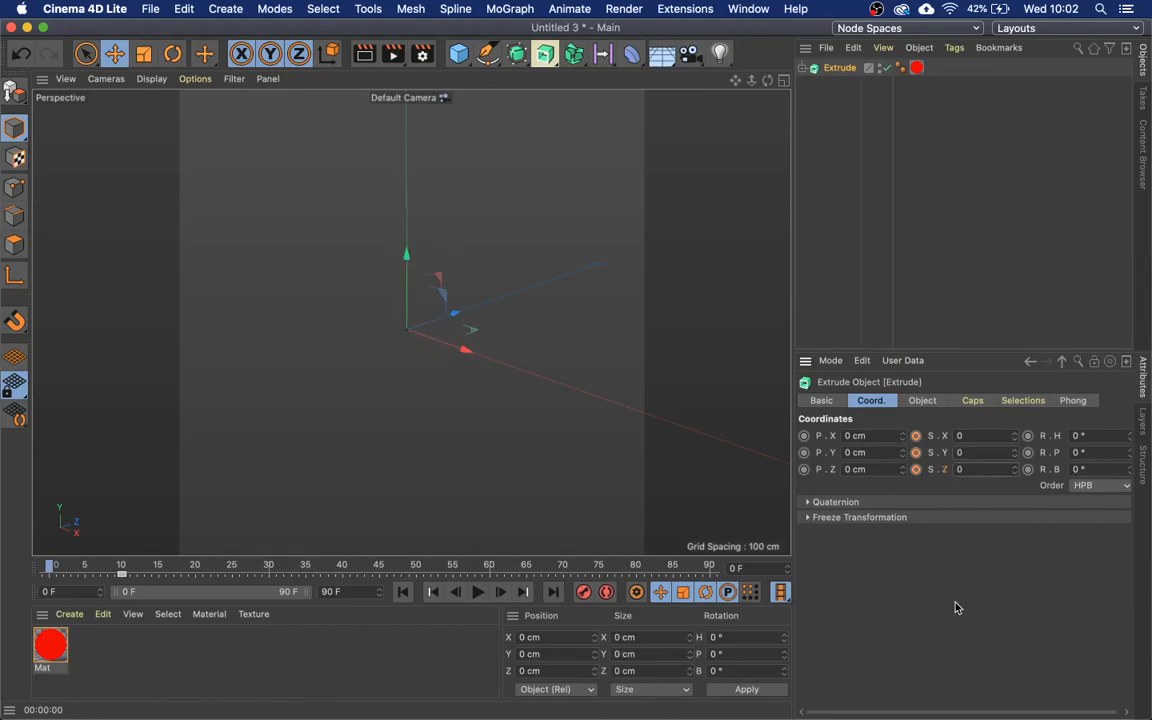
pyautogui.click(917, 437)
pyautogui.click(917, 454)
pyautogui.click(917, 470)
# Play back the bell's scale-up animation and stop the playback.
pyautogui.click(477, 592)
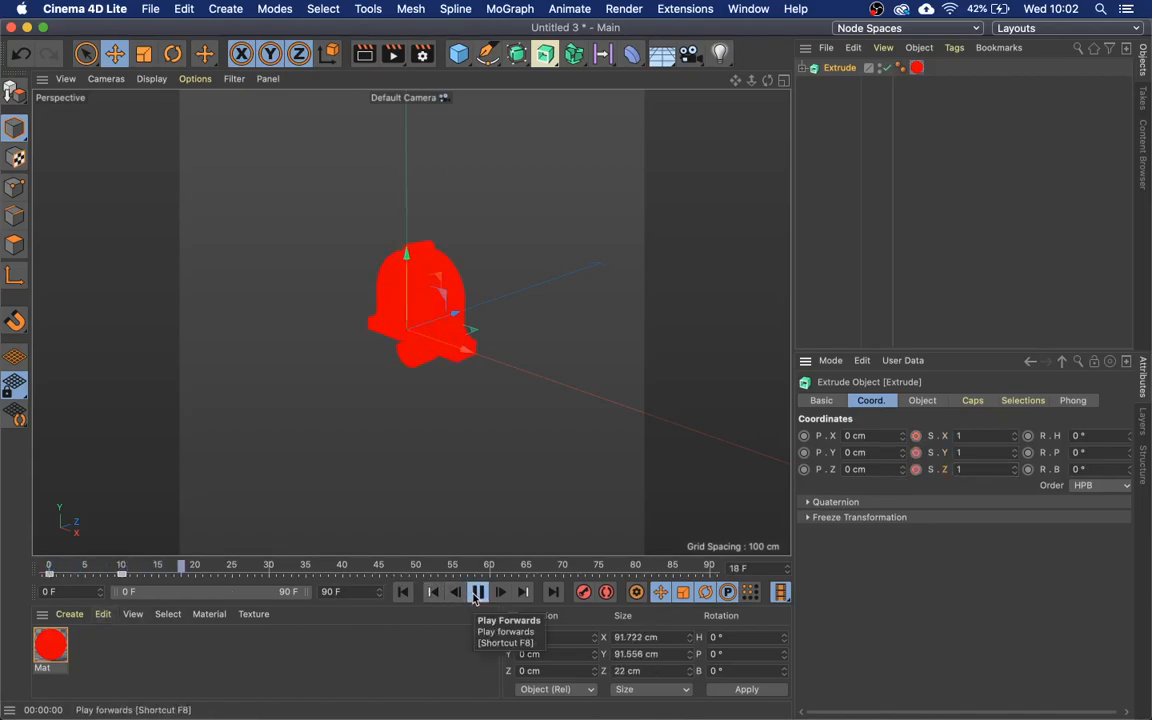
pyautogui.moveTo(87, 571); pyautogui.dragTo(100, 571)
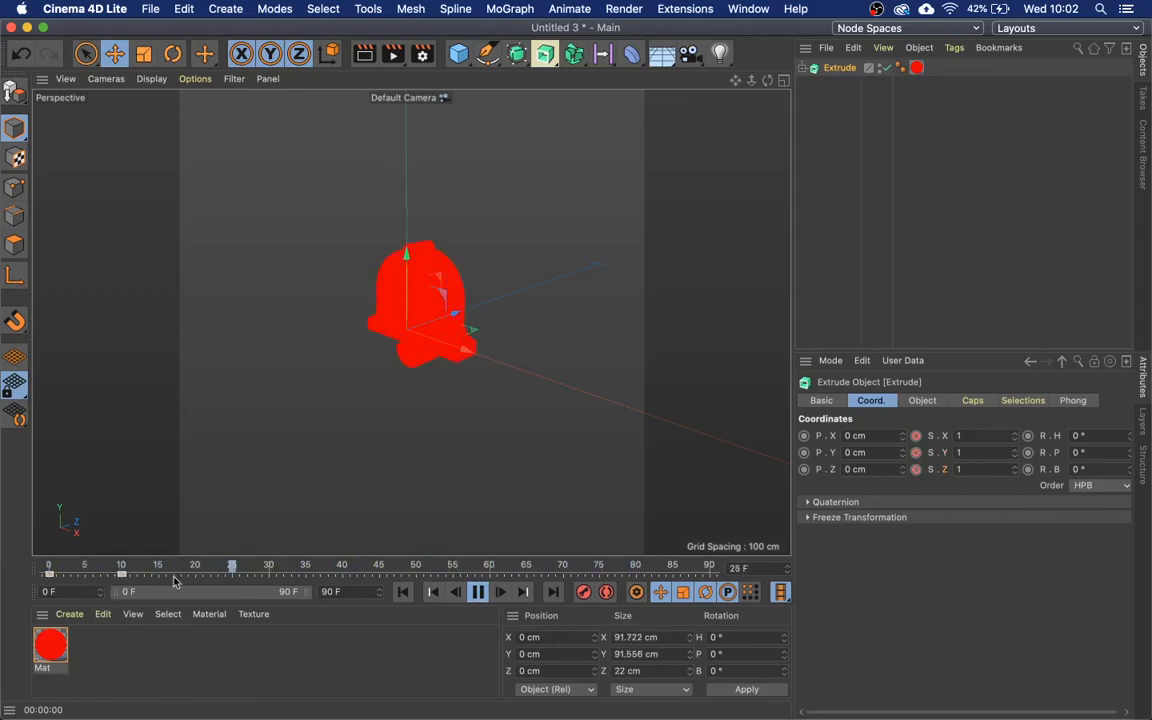
pyautogui.click(478, 595)
# Keyframe the bell's Y position at 0 cm on frame 7 and at about 25.4 cm on frame 15.
pyautogui.moveTo(123, 571); pyautogui.dragTo(98, 573)
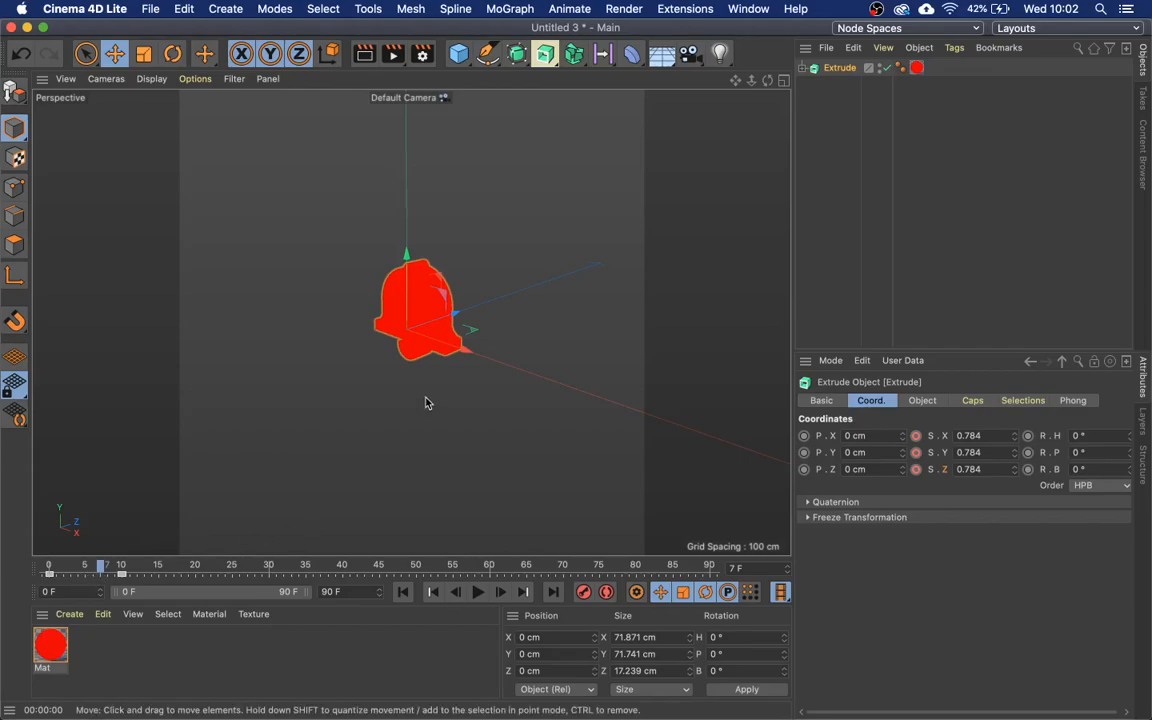
pyautogui.click(804, 452)
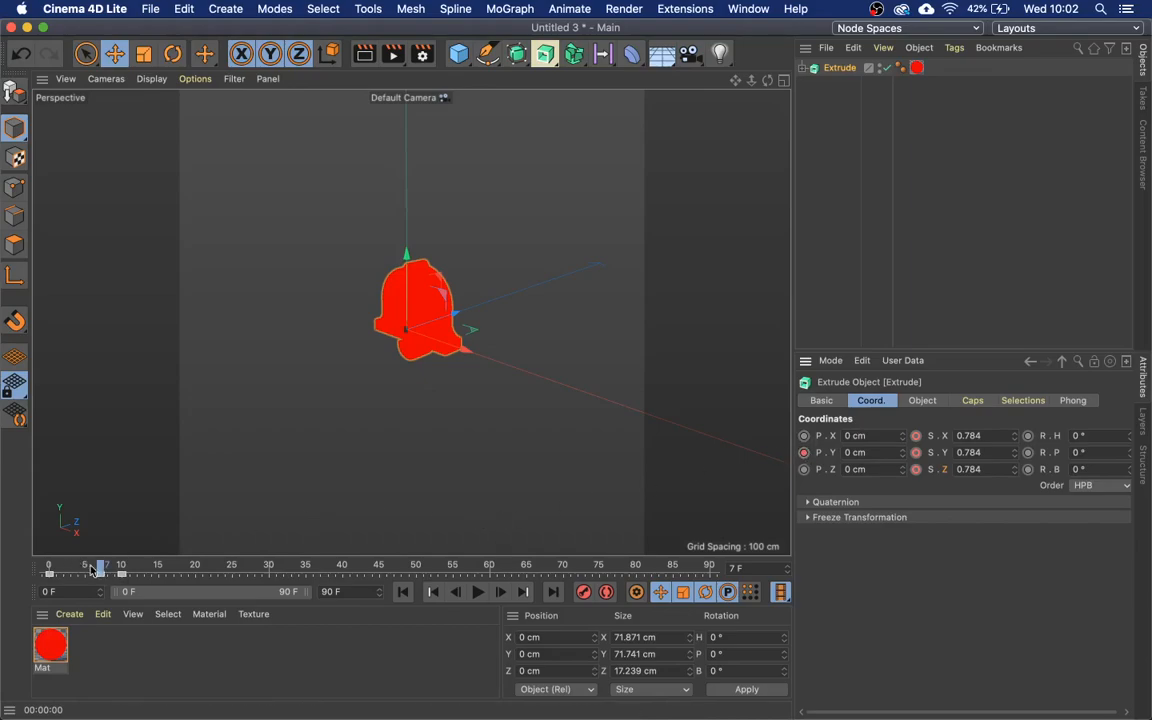
pyautogui.moveTo(101, 569); pyautogui.dragTo(162, 569)
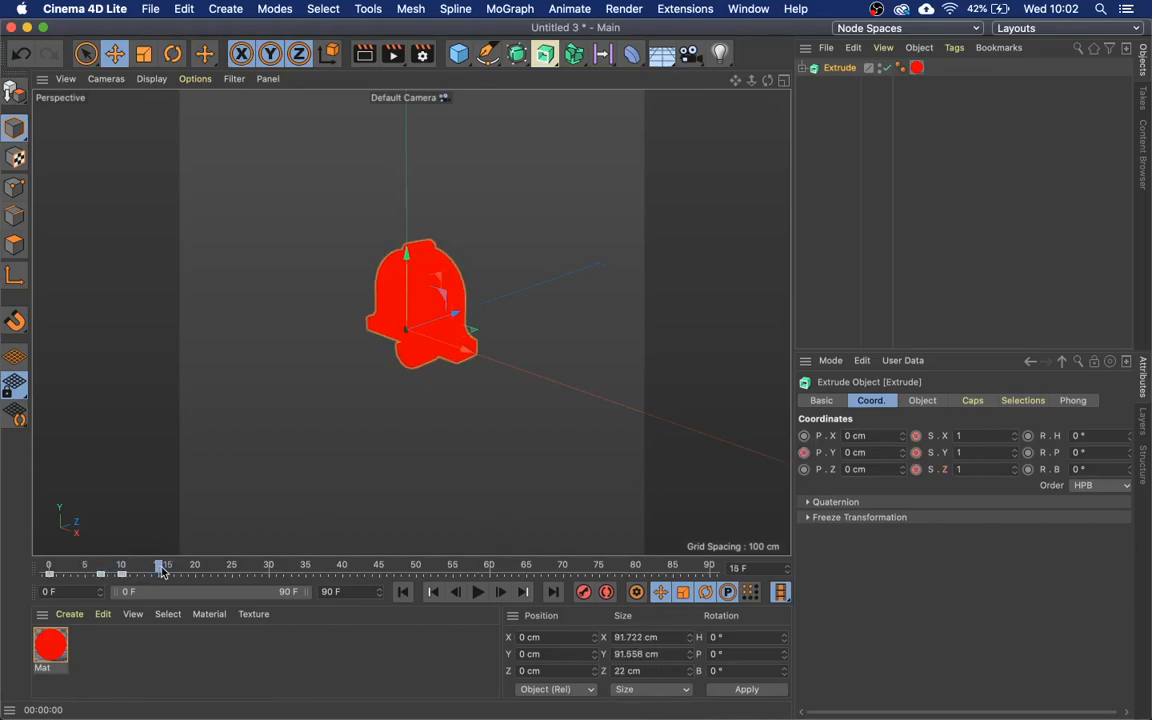
pyautogui.moveTo(405, 258); pyautogui.dragTo(406, 222)
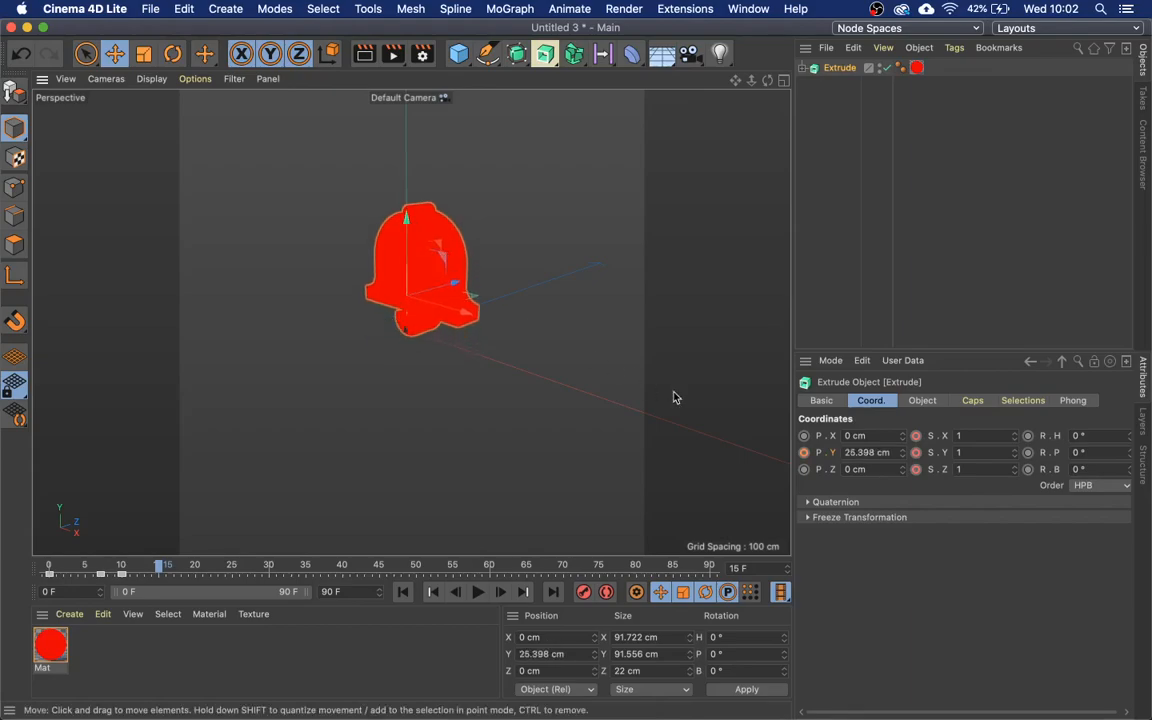
pyautogui.click(804, 453)
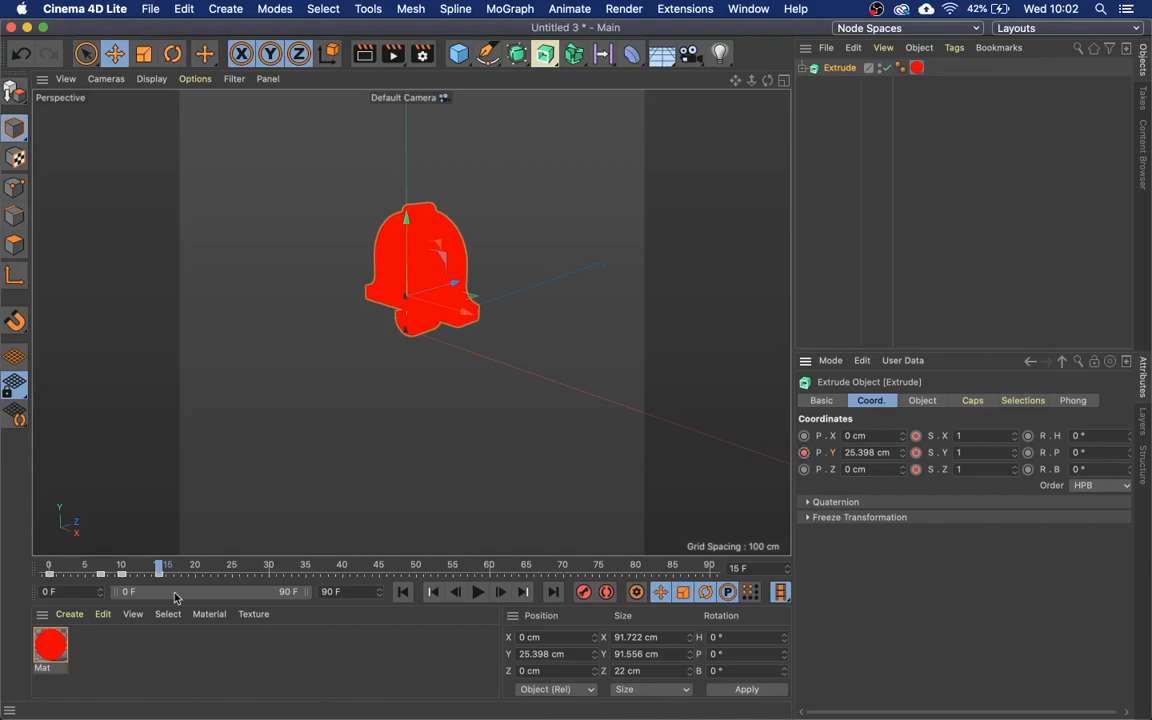
# Lower the bell to a Y position of about -13.1 cm at frame 18, keyframe it, and preview the animation.
pyautogui.moveTo(160, 569); pyautogui.dragTo(182, 569)
pyautogui.moveTo(406, 216); pyautogui.dragTo(406, 277)
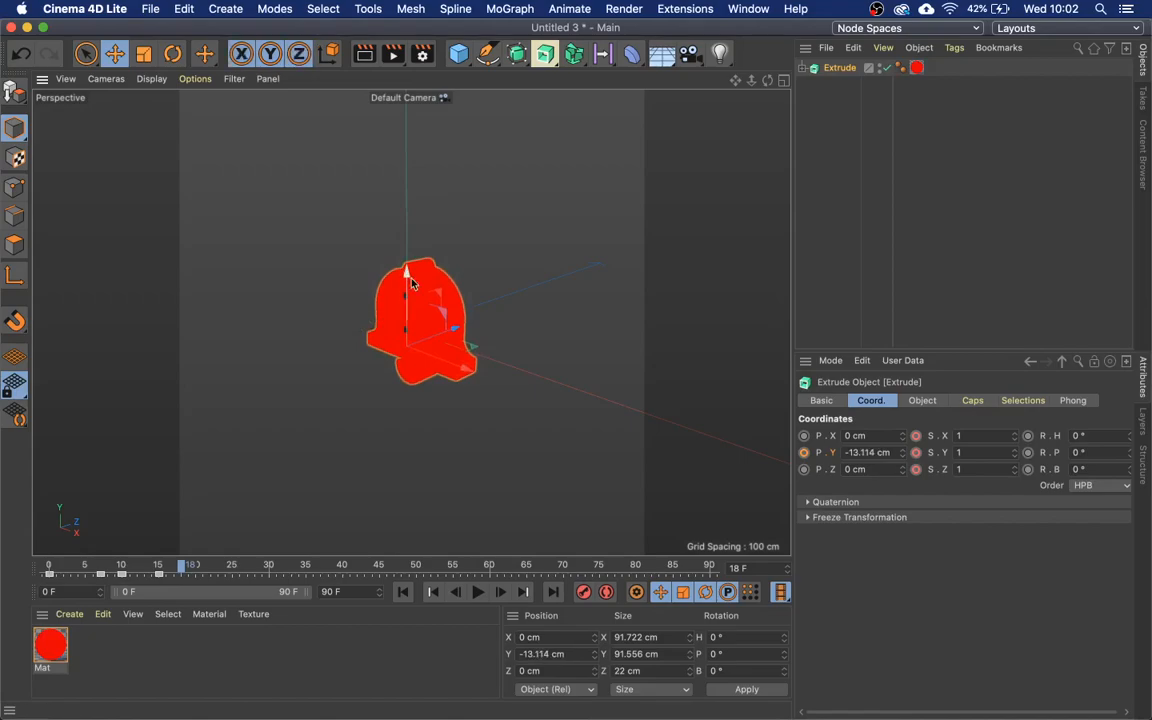
pyautogui.click(804, 453)
pyautogui.click(478, 592)
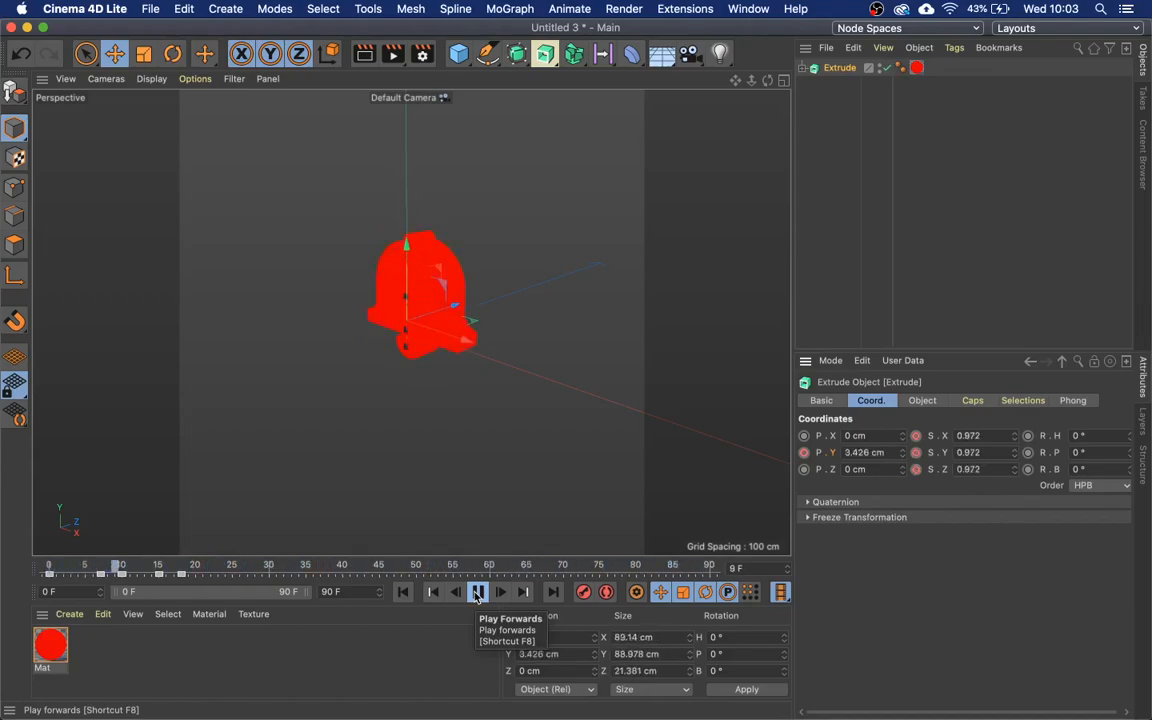
pyautogui.click(477, 591)
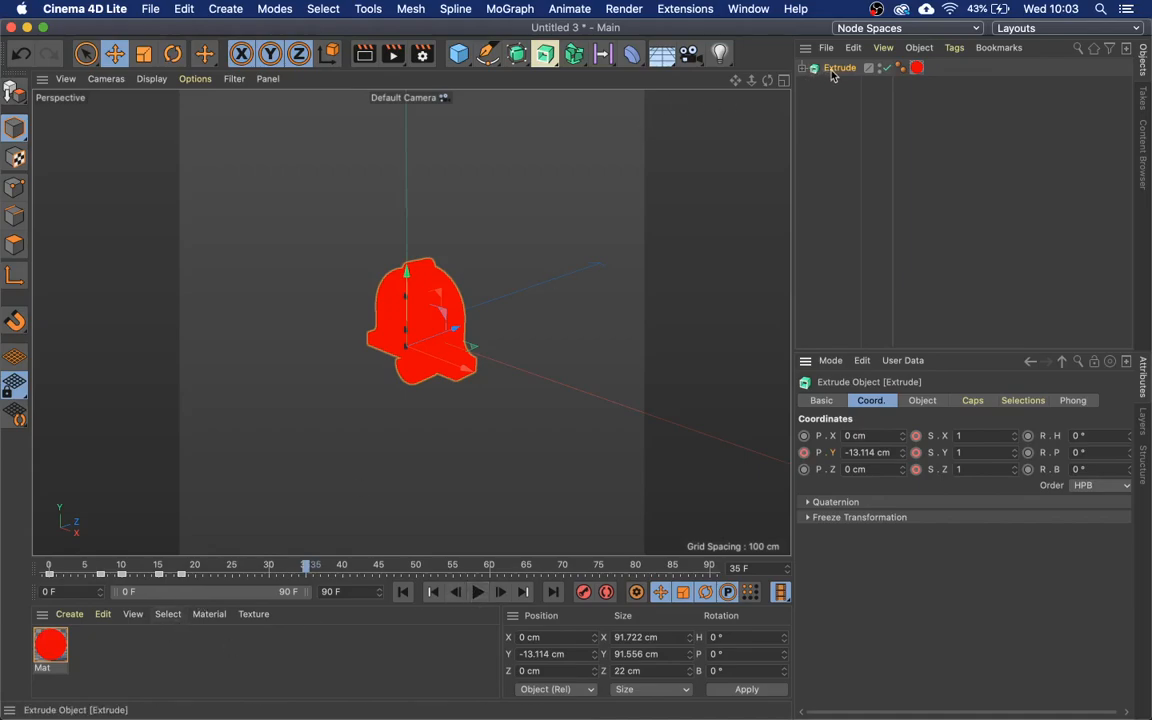
# Set the bell's X, Y and Z scale tracks to Step interpolation in the F-Curve timeline, close it, and preview the animation.
pyautogui.click(749, 9)
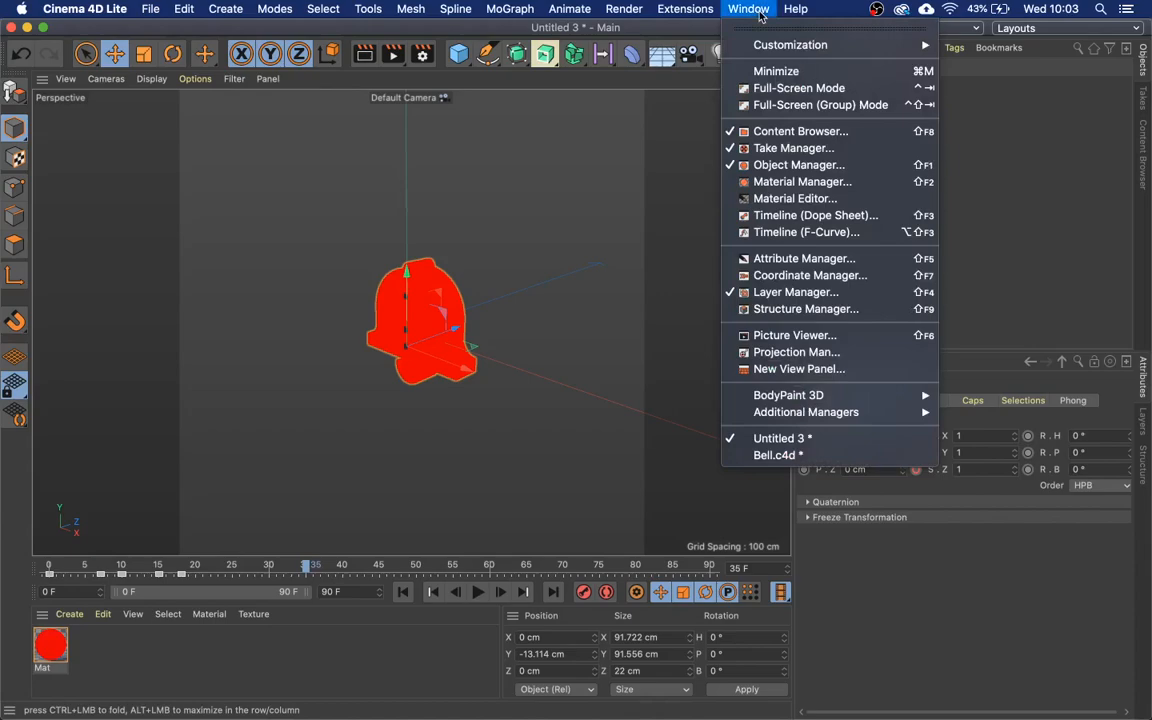
pyautogui.click(792, 236)
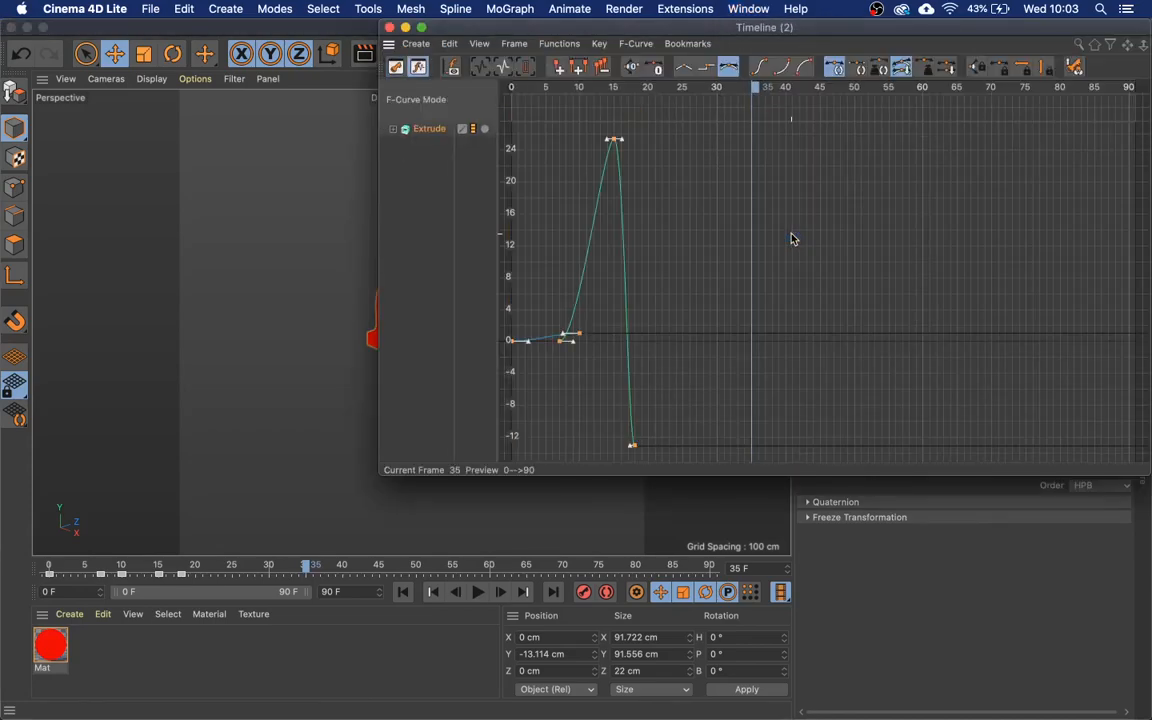
pyautogui.click(394, 131)
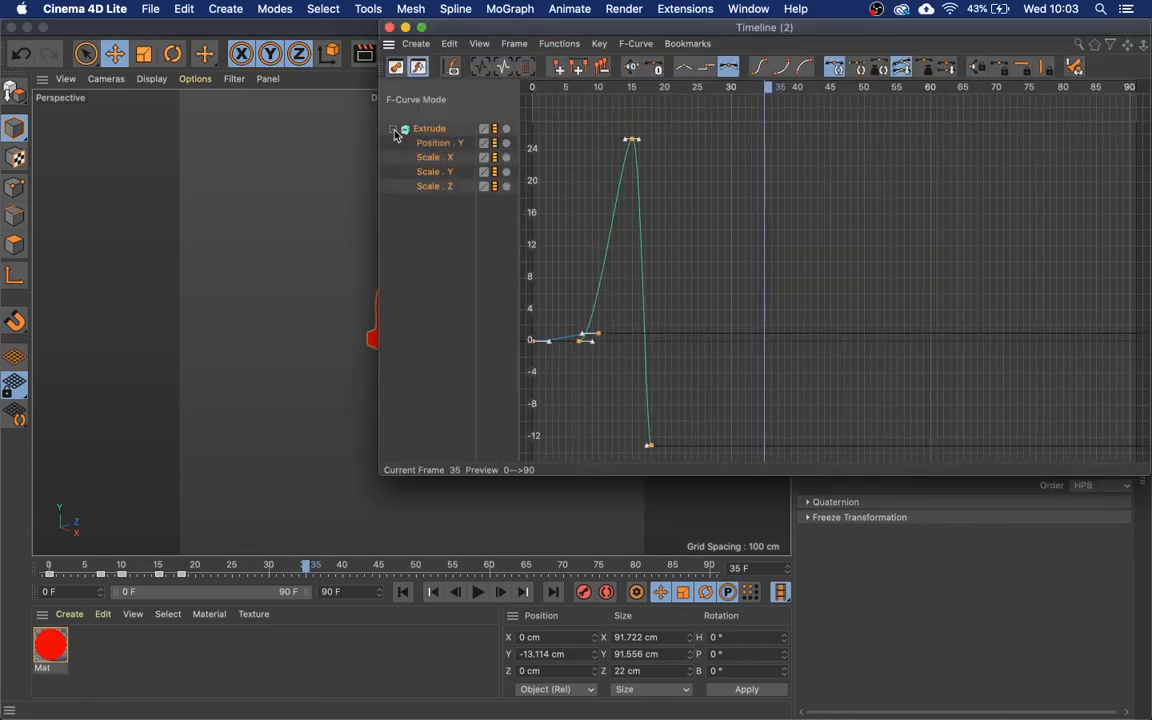
pyautogui.click(440, 160)
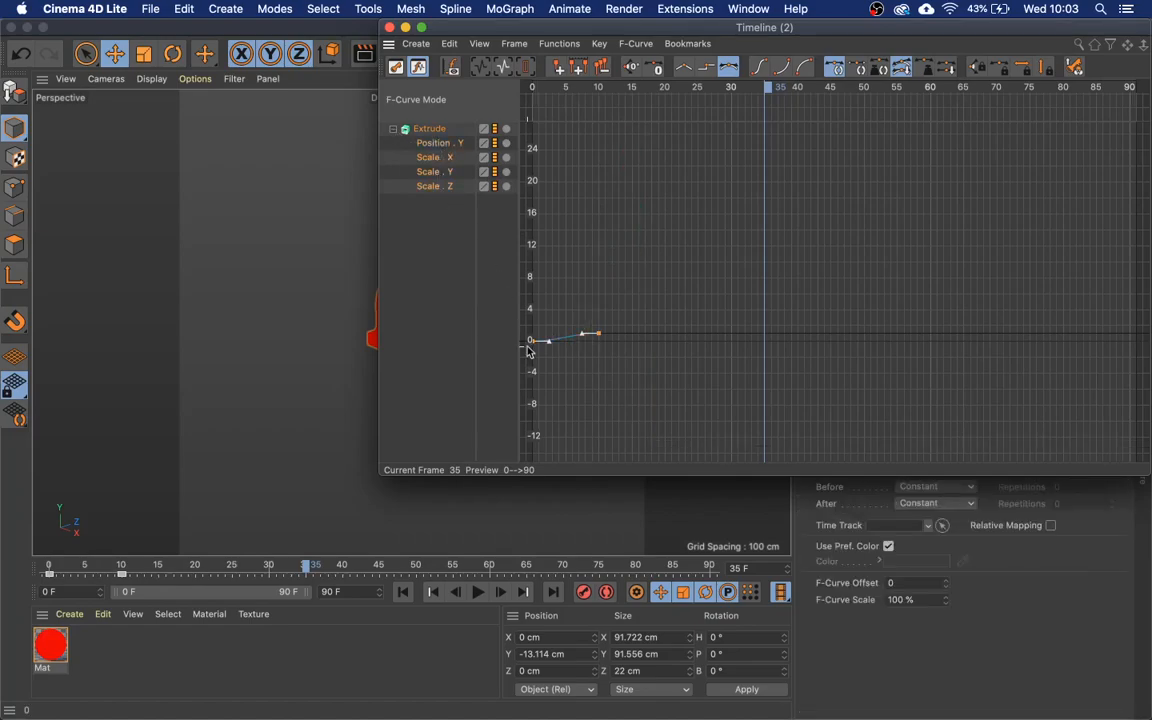
pyautogui.click(393, 130)
pyautogui.click(393, 130)
pyautogui.click(434, 162)
pyautogui.click(707, 70)
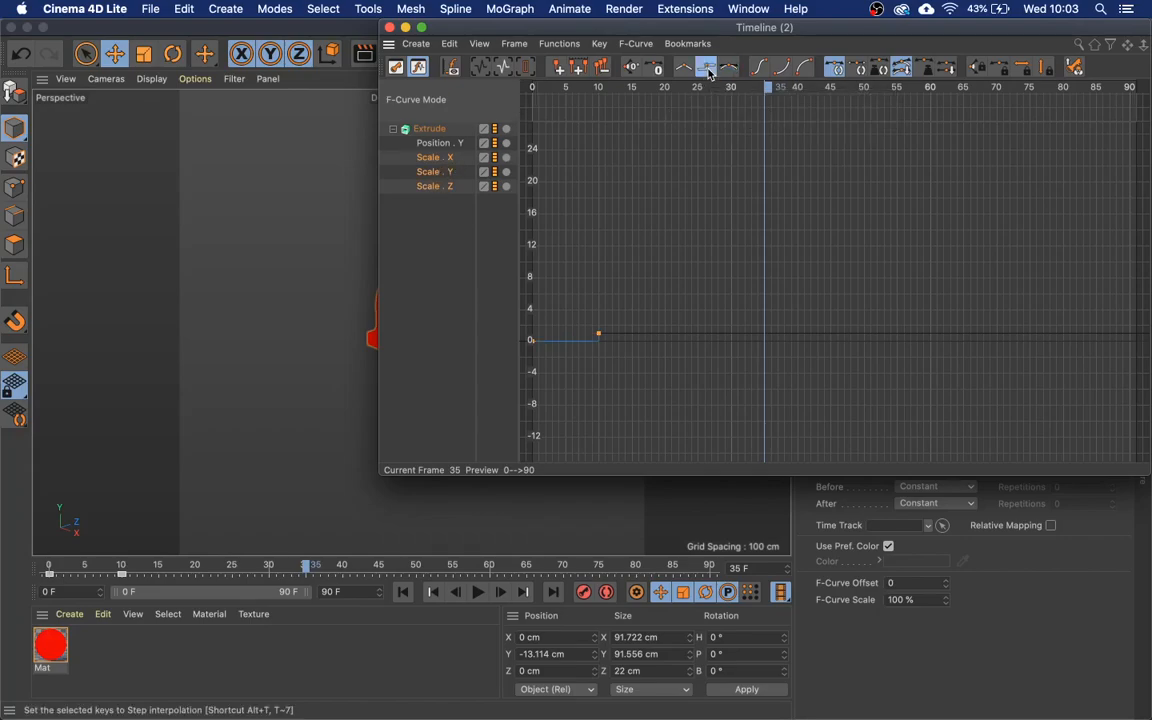
pyautogui.click(389, 27)
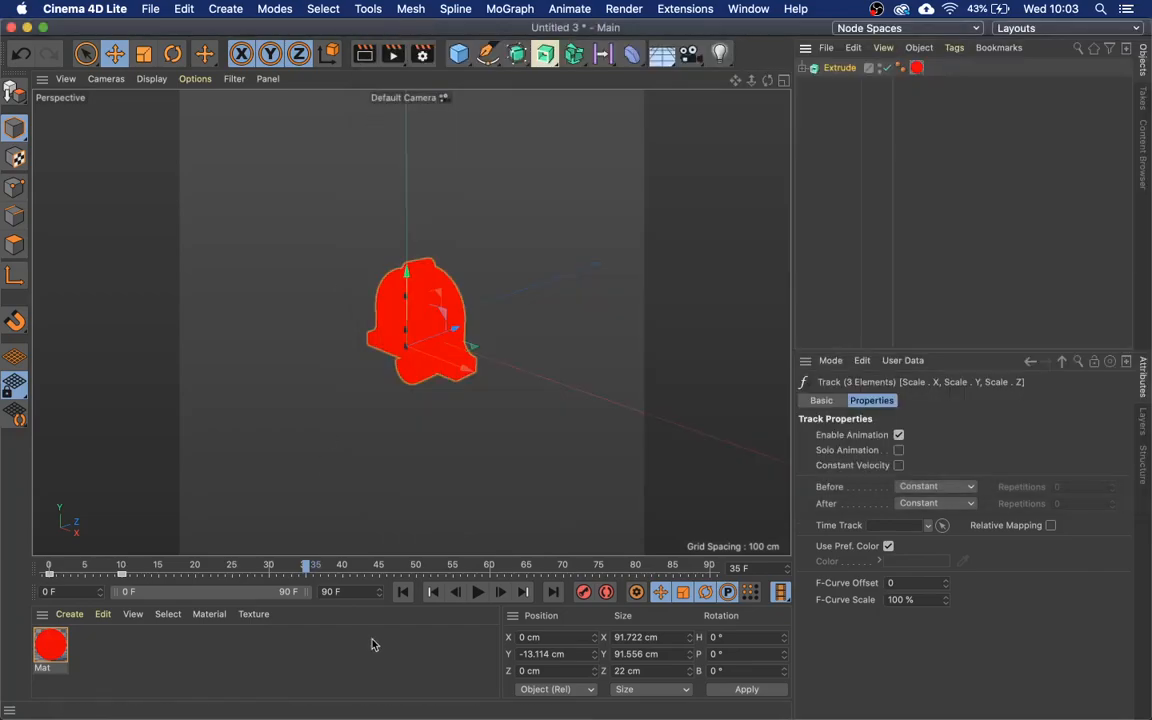
pyautogui.click(478, 592)
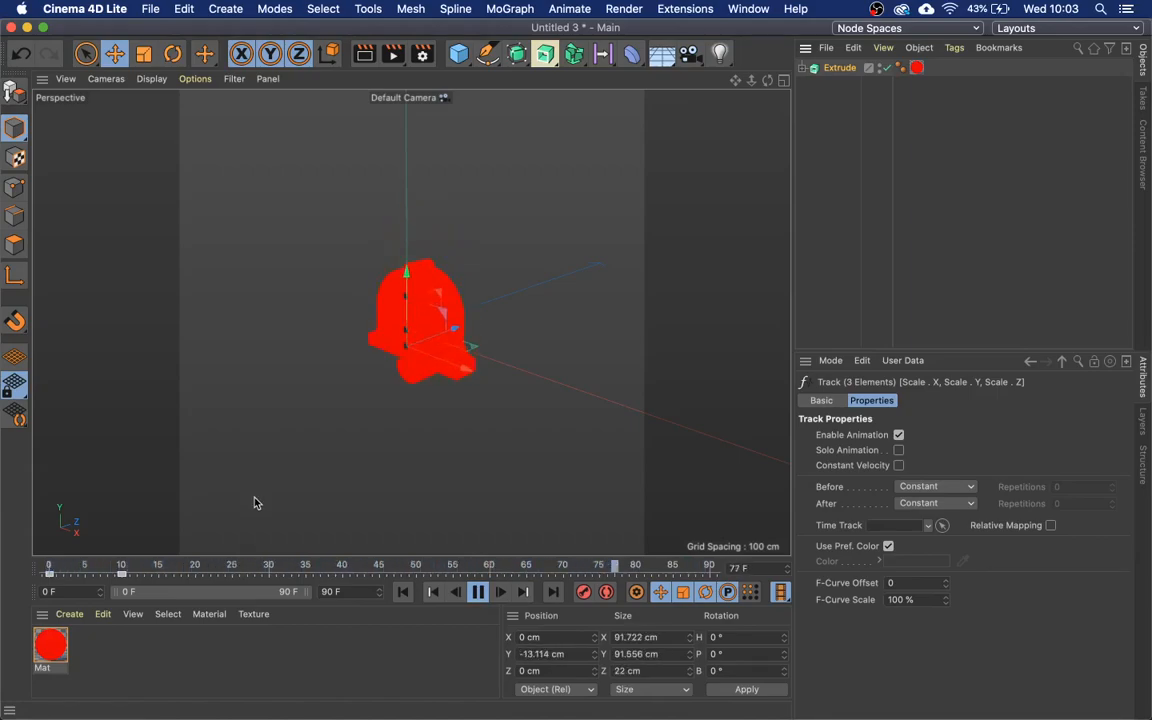
pyautogui.click(478, 593)
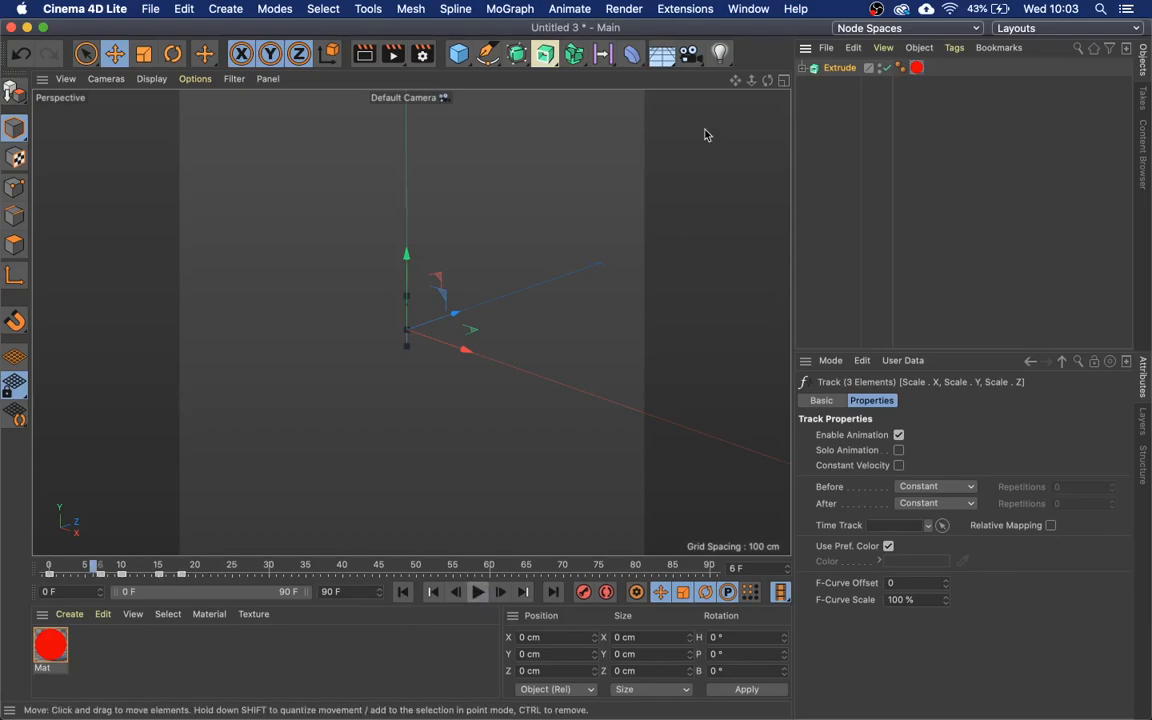
# Retime the bell's three Y position keyframes to frames 4, 12 and 22, and preview the animation.
pyautogui.moveTo(98, 575); pyautogui.dragTo(81, 579)
pyautogui.click(159, 575)
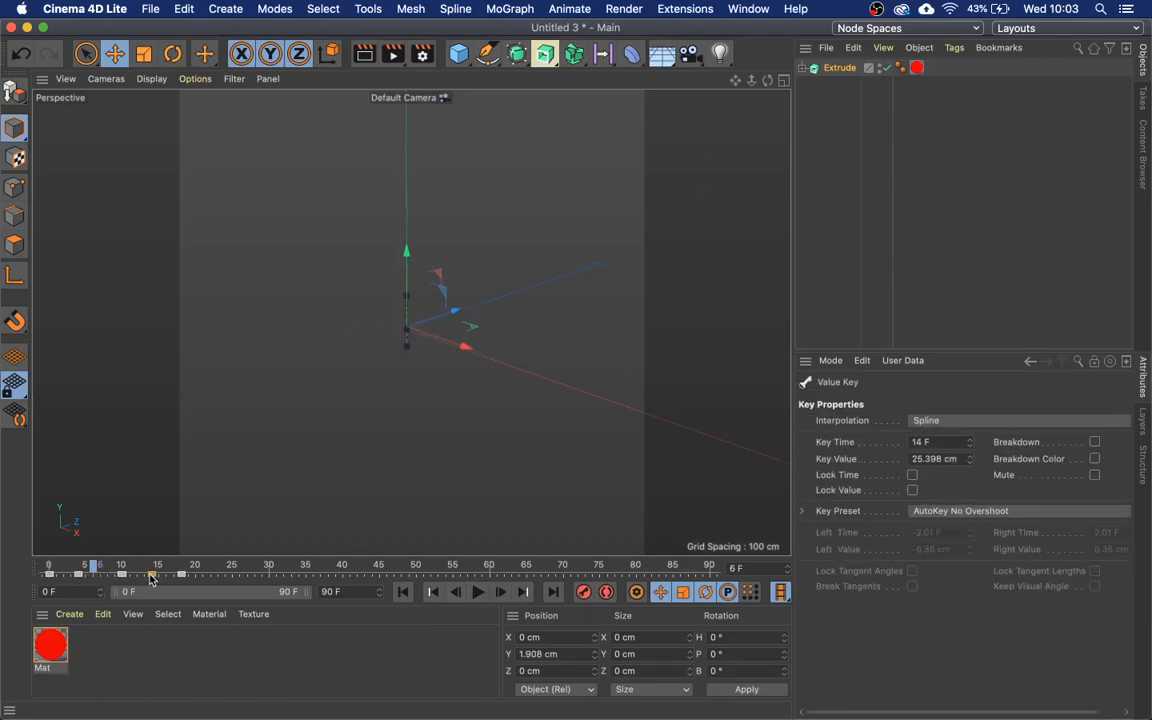
pyautogui.moveTo(151, 578); pyautogui.dragTo(137, 578)
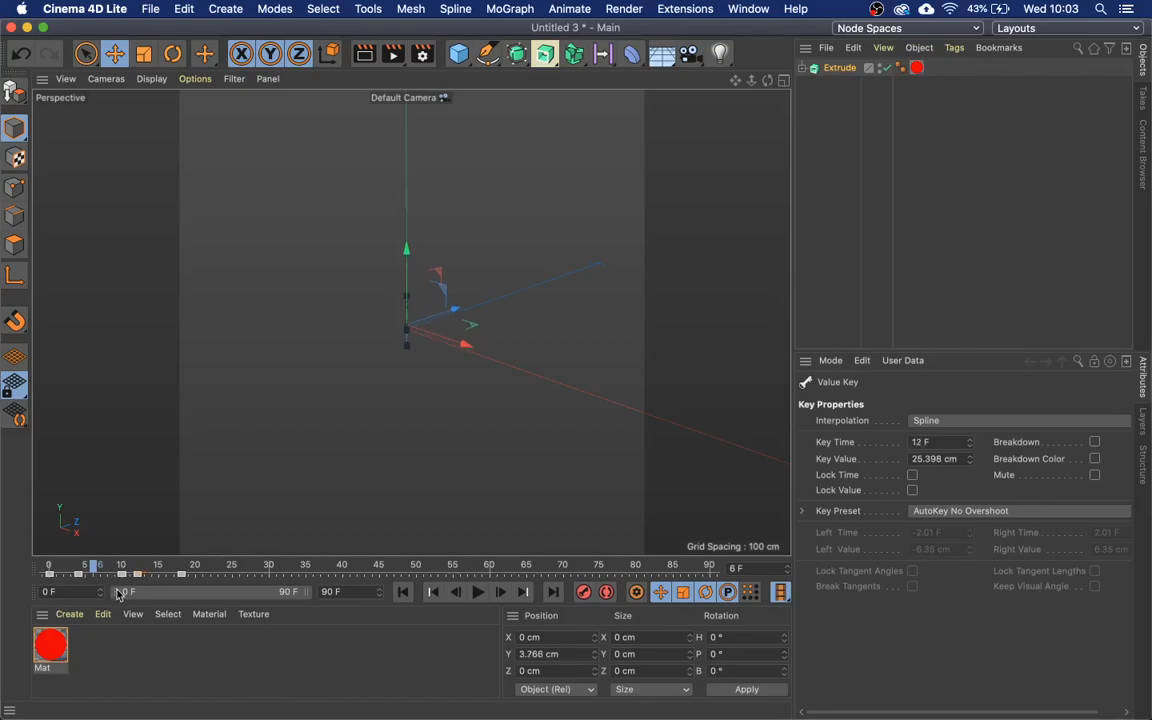
pyautogui.click(478, 592)
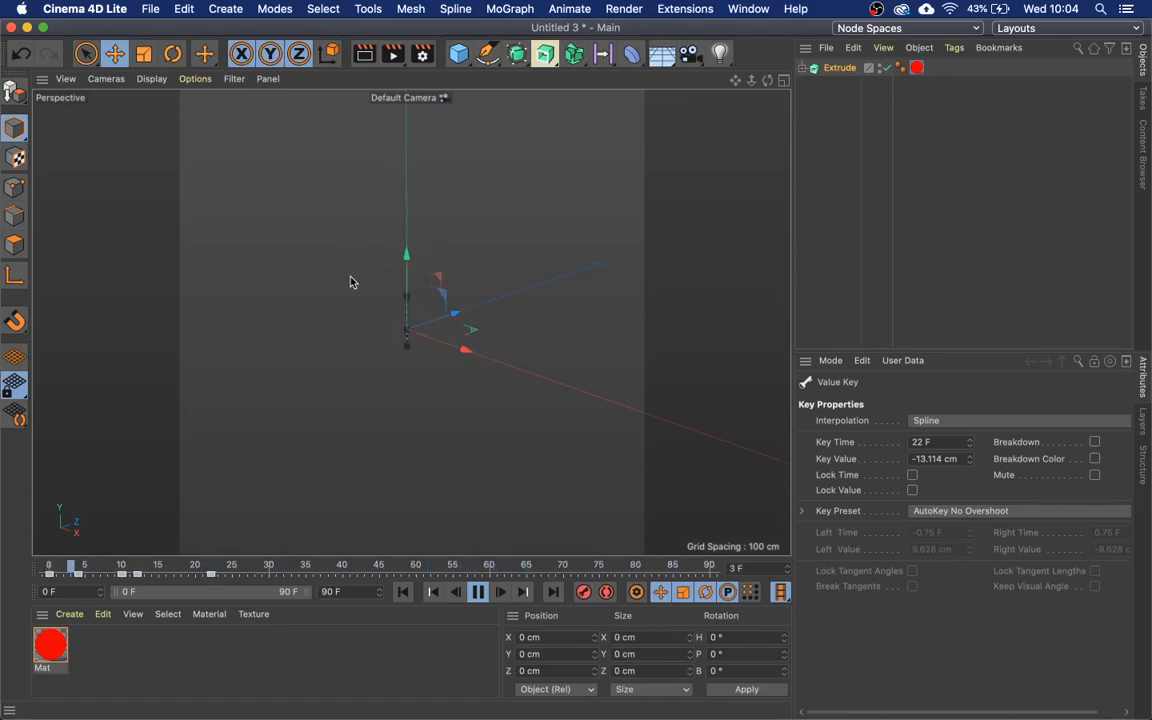
pyautogui.click(477, 591)
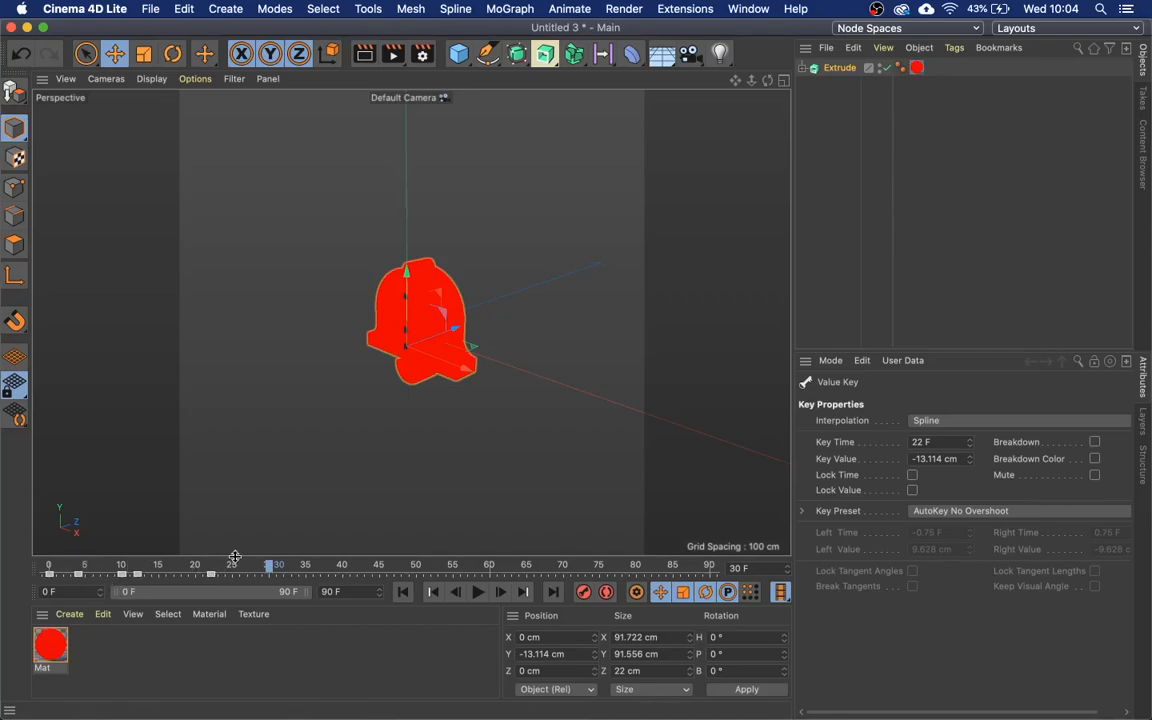
# Create a Null object, nest the Extrude object inside it, and collapse the Null's hierarchy.
pyautogui.click(215, 9)
pyautogui.click(250, 45)
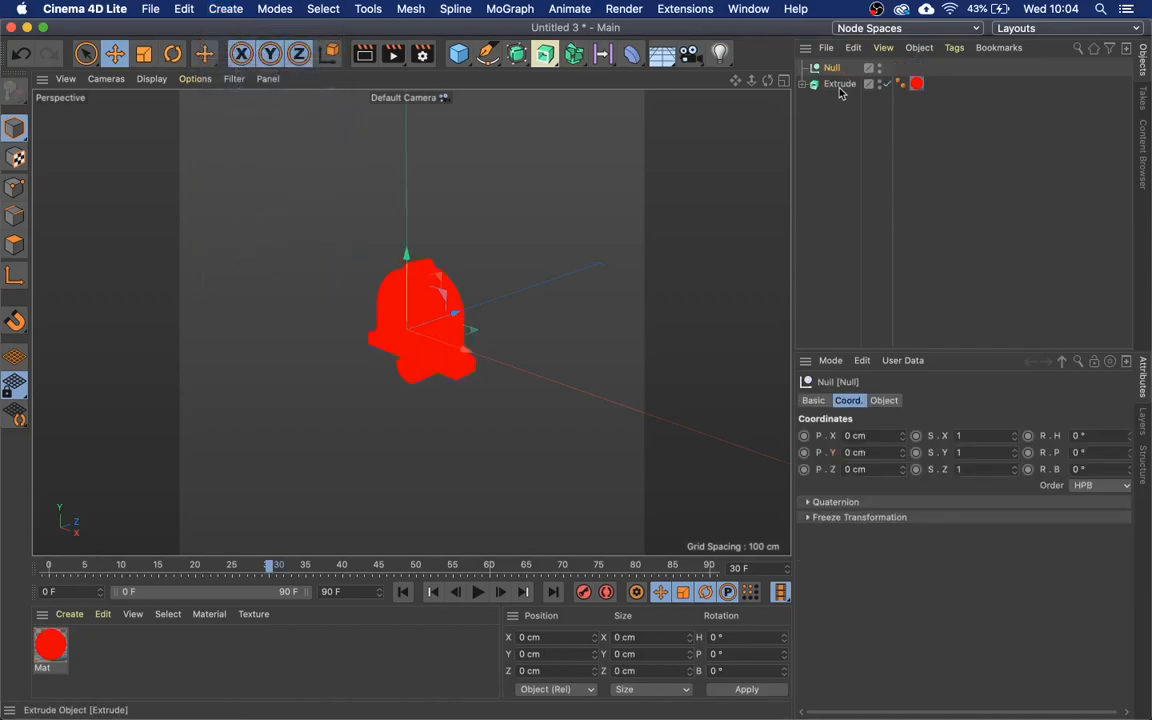
pyautogui.moveTo(840, 72); pyautogui.dragTo(838, 72)
pyautogui.click(836, 69)
pyautogui.click(805, 69)
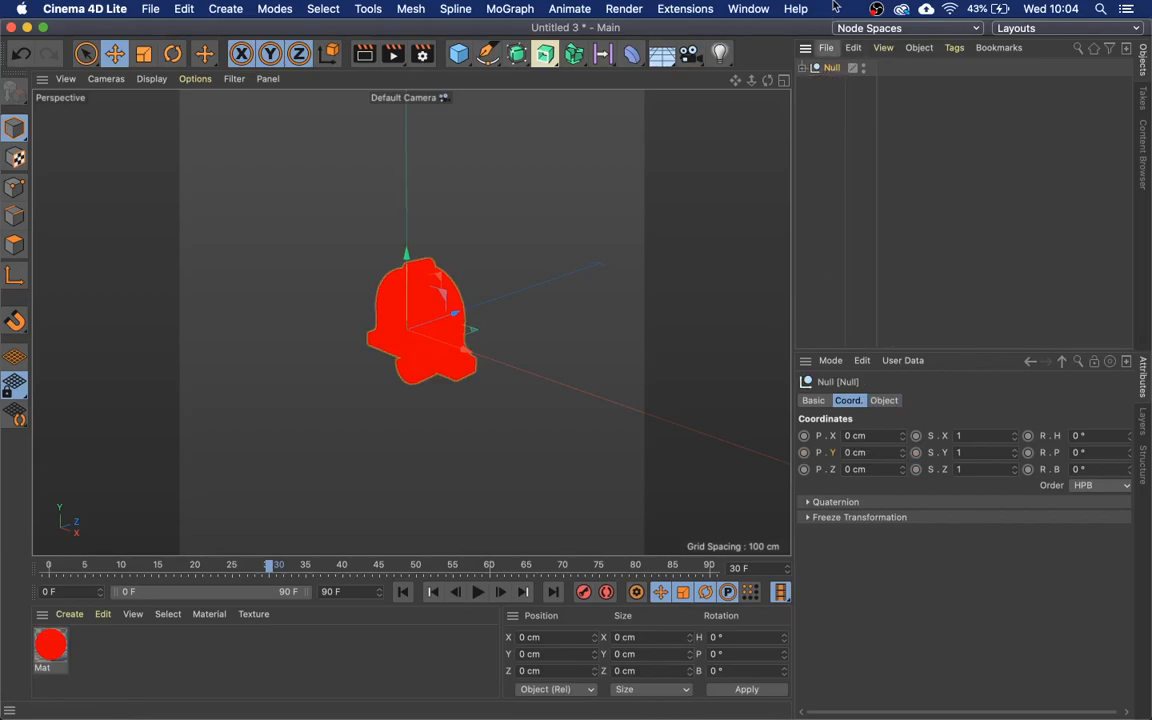
# Try moving the Null about 145 cm along Z, preview the animation, and undo the move.
pyautogui.moveTo(455, 315); pyautogui.dragTo(560, 282)
pyautogui.click(481, 592)
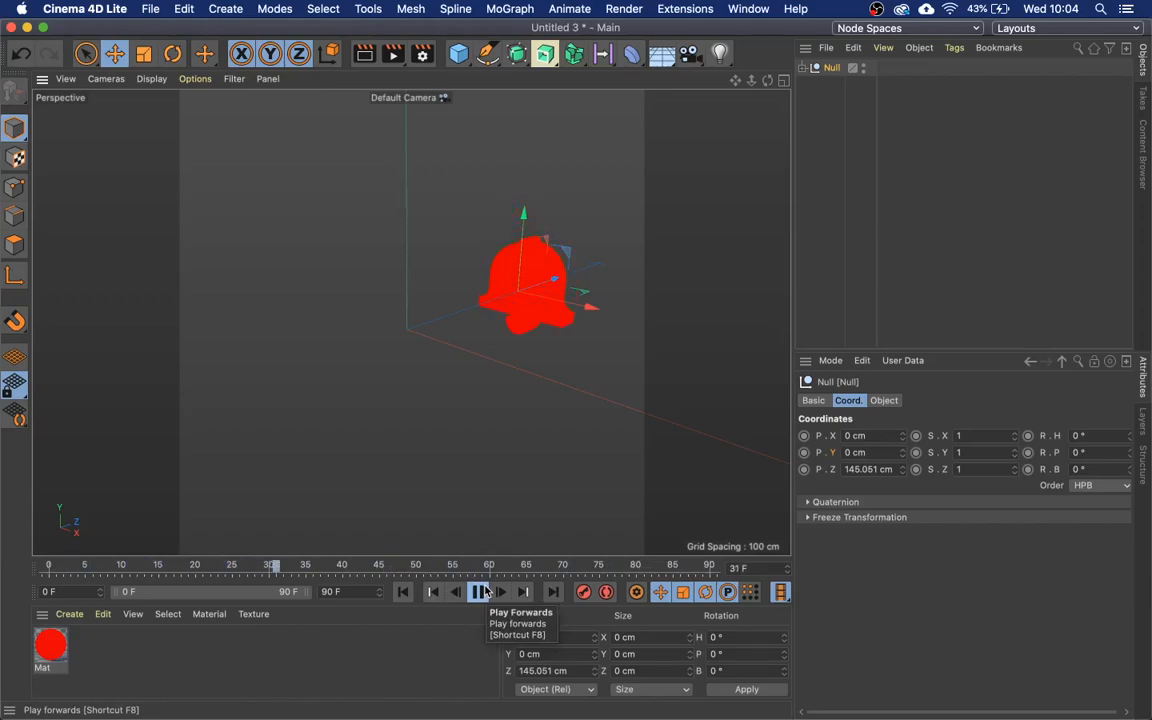
pyautogui.click(484, 592)
pyautogui.moveTo(348, 572); pyautogui.dragTo(6, 575)
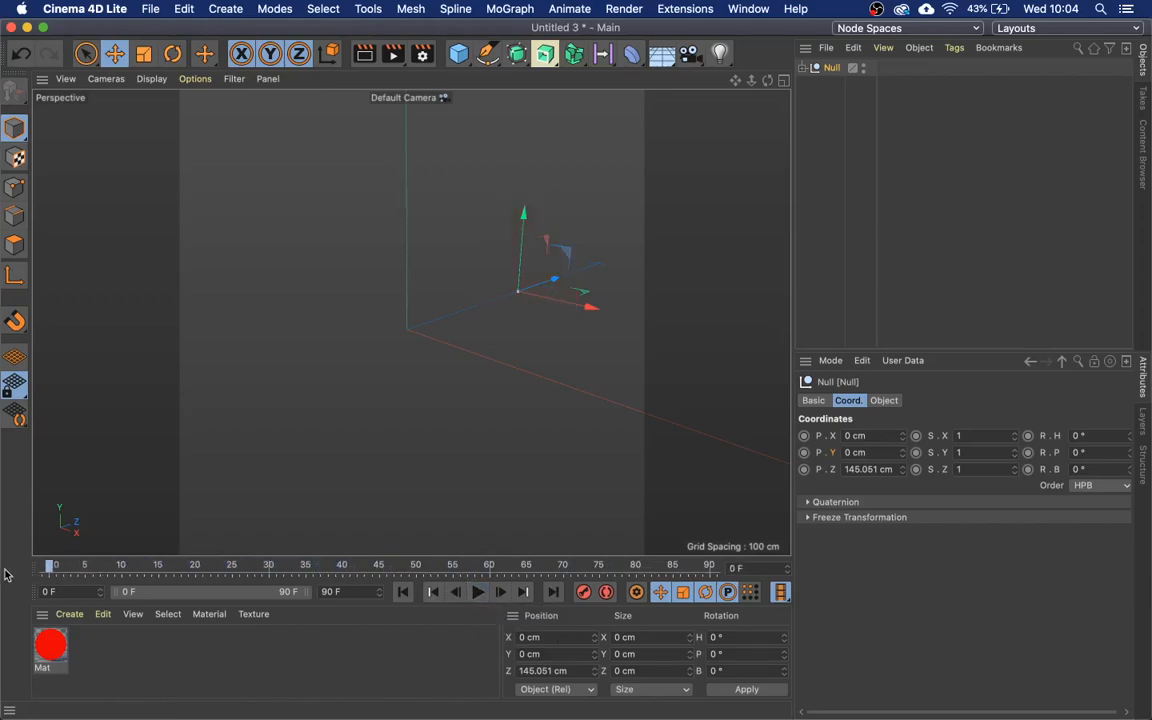
pyautogui.press('super+z')
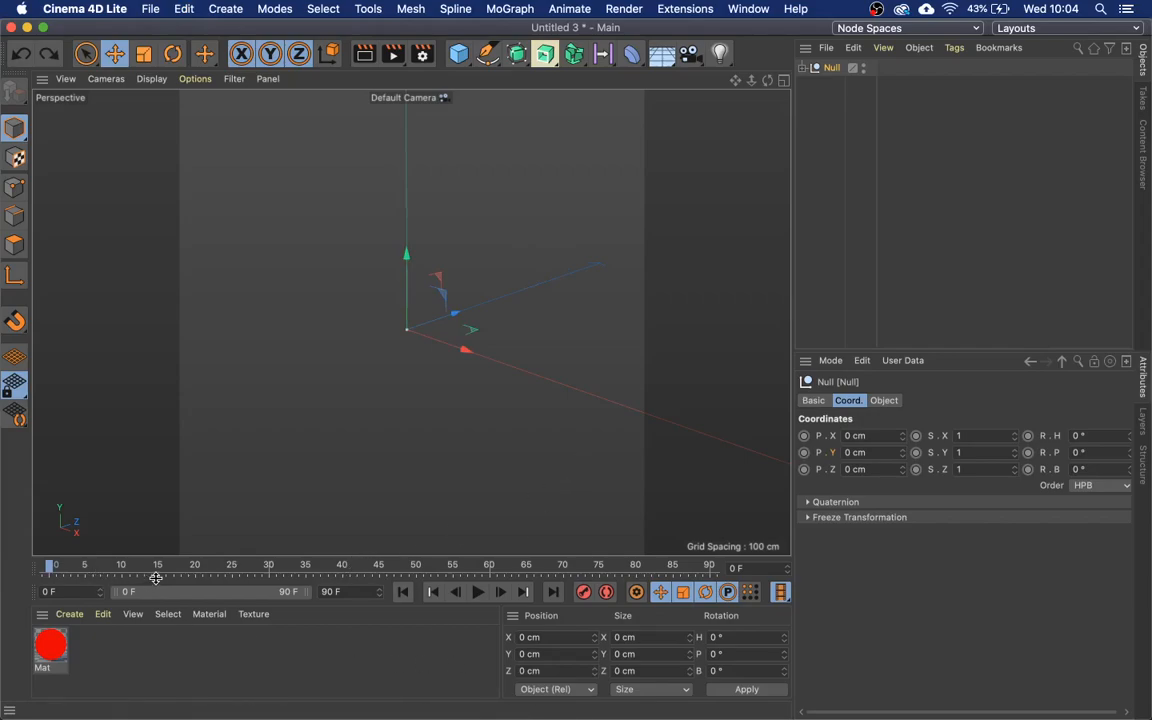
# At frame 32, duplicate the Null twice, placing both copies at about X -521.9 cm and at Z 283.4 cm and 1375.6 cm.
pyautogui.moveTo(198, 576); pyautogui.dragTo(285, 568)
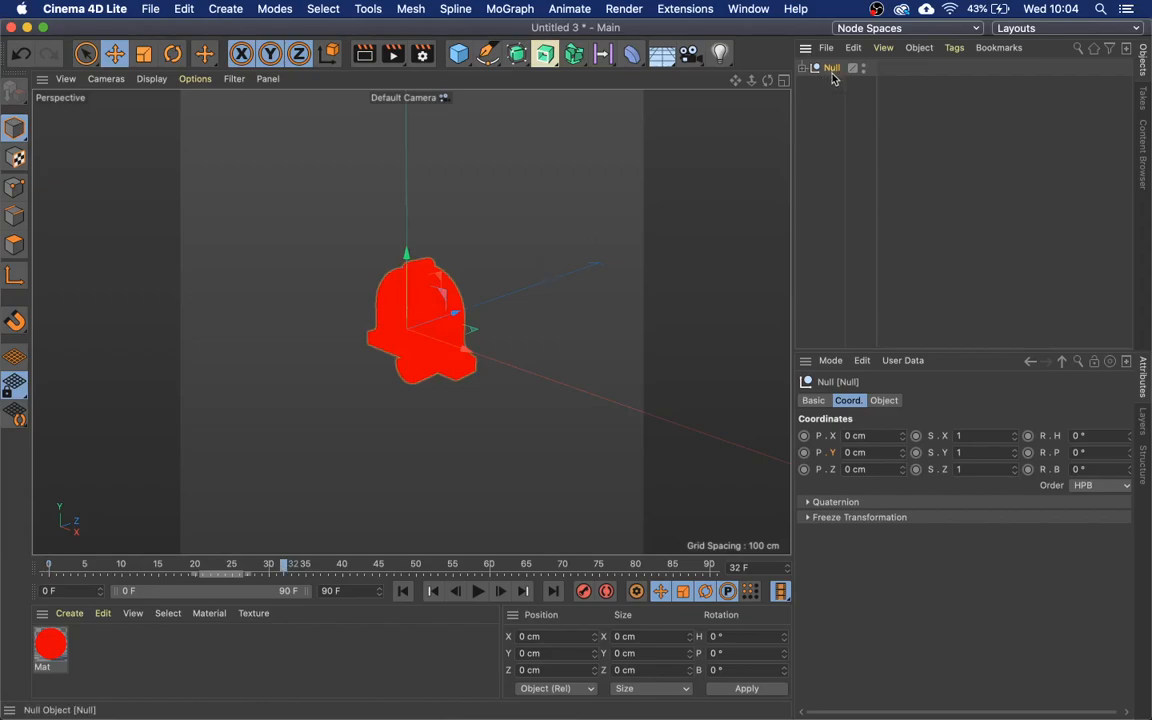
pyautogui.keyDown('ctrl'); pyautogui.moveTo(832, 140); pyautogui.dragTo(830, 139); pyautogui.keyUp('ctrl')
pyautogui.moveTo(460, 319); pyautogui.dragTo(371, 230)
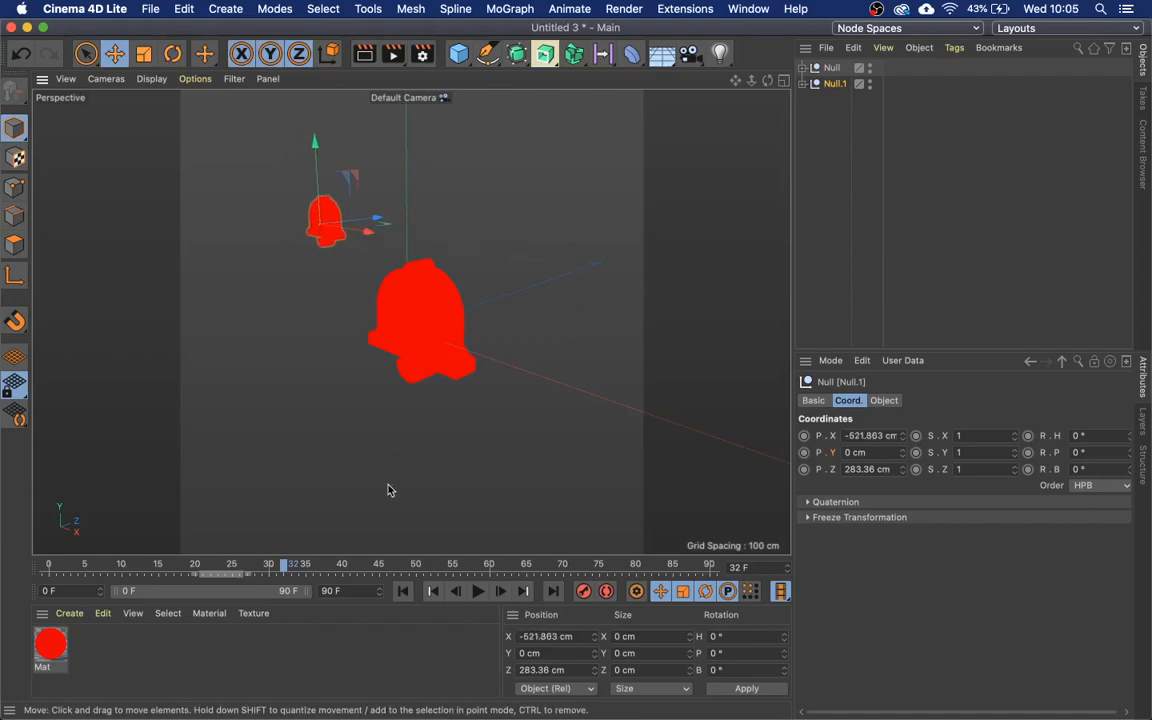
pyautogui.keyDown('ctrl'); pyautogui.moveTo(366, 222); pyautogui.dragTo(619, 166); pyautogui.keyUp('ctrl')
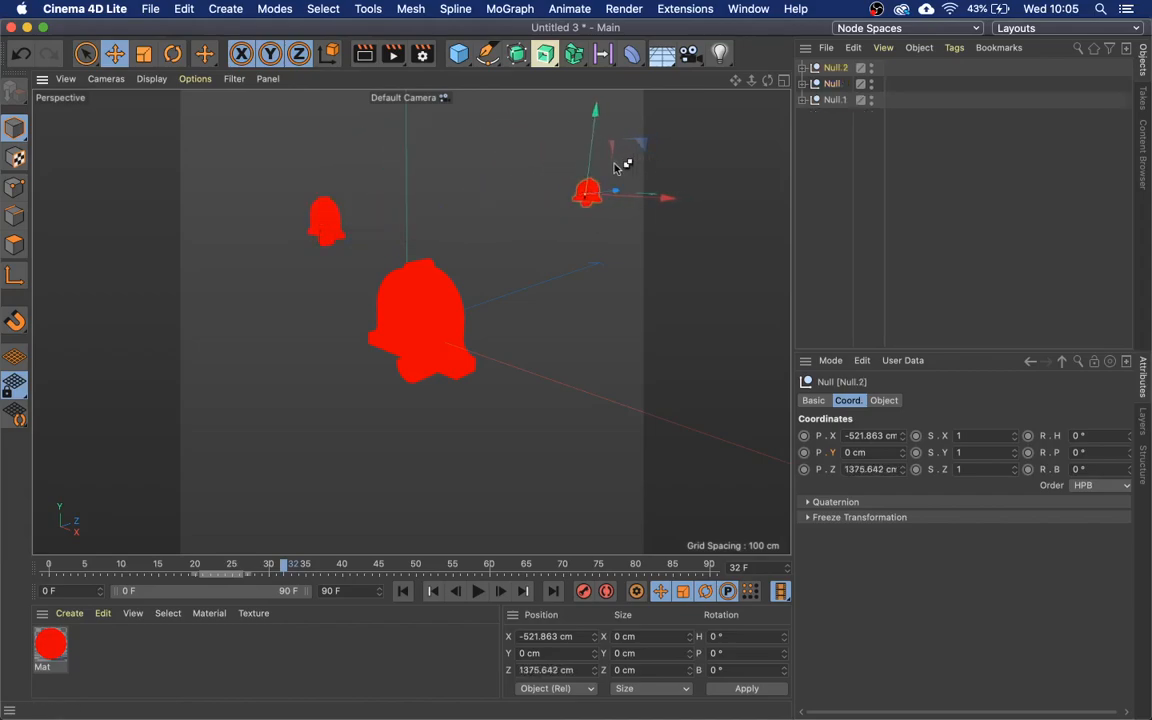
# Make nine copies of the Extrude object inside the original Null, spreading them along X and Z and trying to lower the last ones.
pyautogui.click(406, 333)
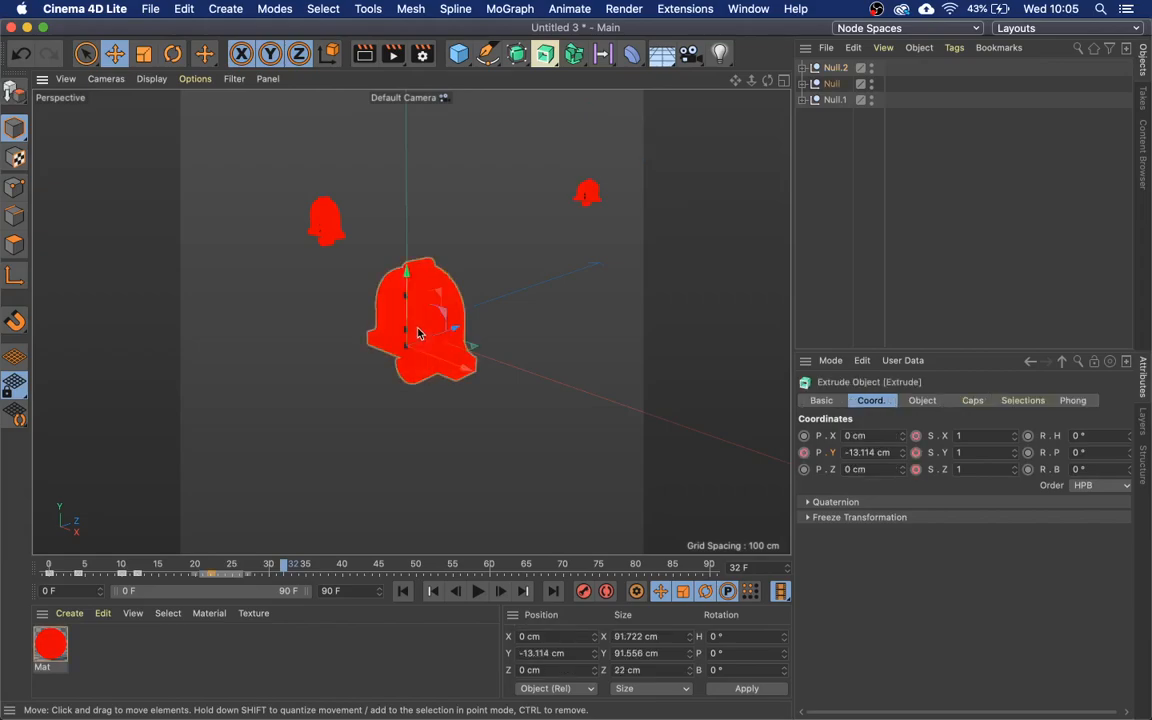
pyautogui.keyDown('ctrl'); pyautogui.moveTo(459, 331); pyautogui.dragTo(603, 270); pyautogui.keyUp('ctrl')
pyautogui.keyDown('ctrl'); pyautogui.moveTo(662, 320); pyautogui.dragTo(532, 195); pyautogui.keyUp('ctrl')
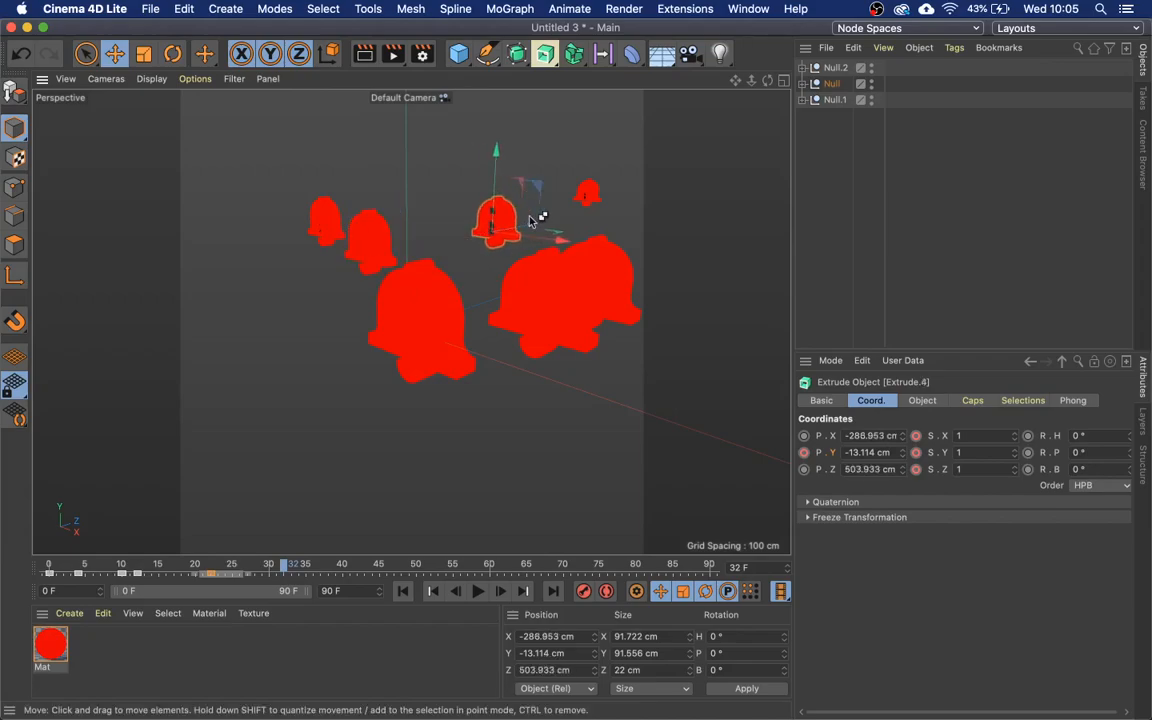
pyautogui.keyDown('ctrl'); pyautogui.moveTo(565, 240); pyautogui.dragTo(306, 288); pyautogui.keyUp('ctrl')
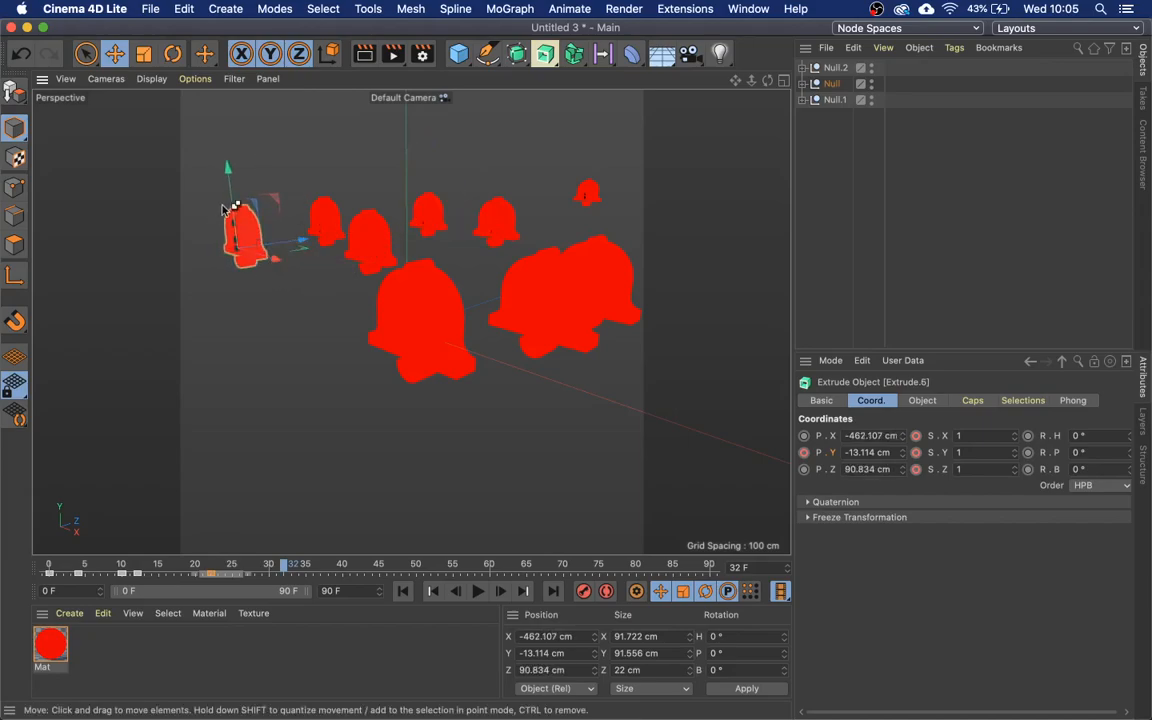
pyautogui.keyDown('ctrl'); pyautogui.moveTo(228, 205); pyautogui.dragTo(277, 346); pyautogui.keyUp('ctrl')
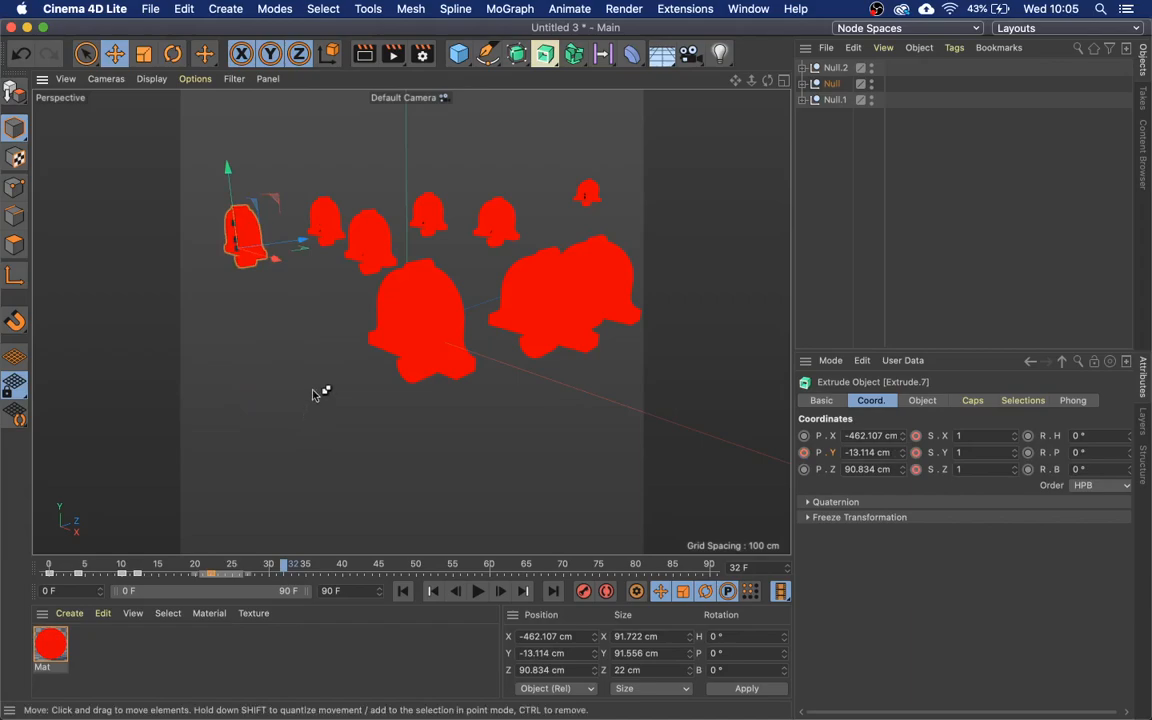
pyautogui.keyDown('ctrl'); pyautogui.moveTo(230, 170); pyautogui.dragTo(259, 341); pyautogui.keyUp('ctrl')
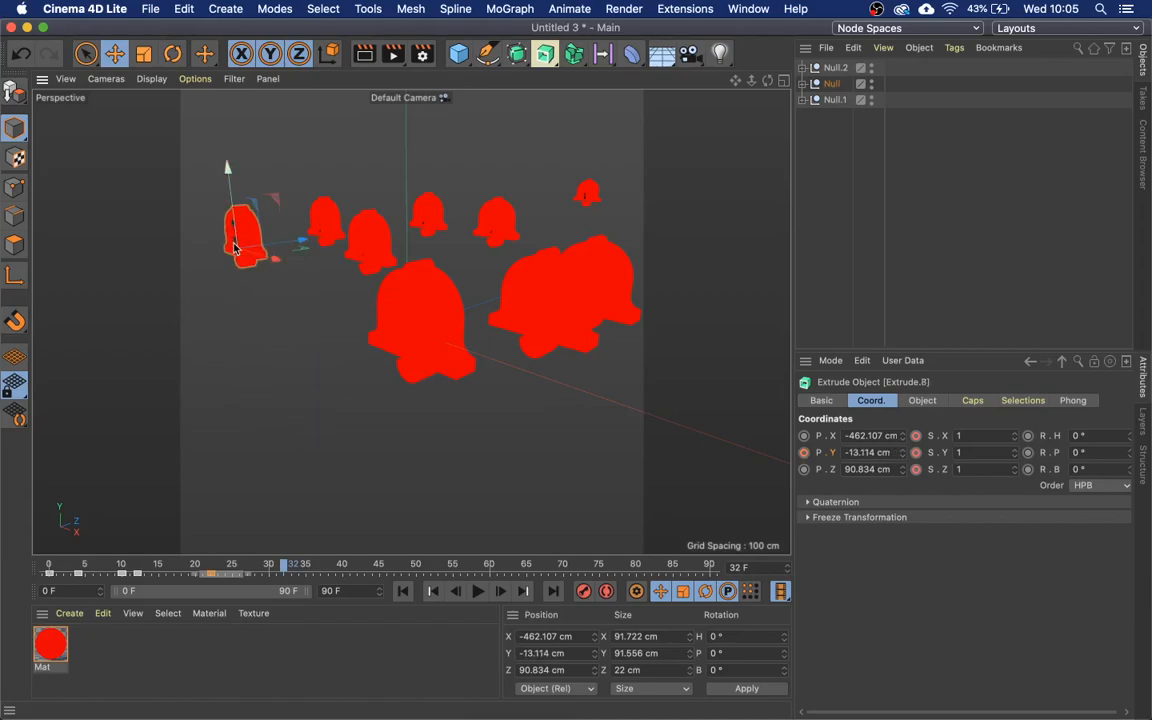
pyautogui.keyDown('ctrl'); pyautogui.moveTo(228, 170); pyautogui.dragTo(257, 321); pyautogui.keyUp('ctrl')
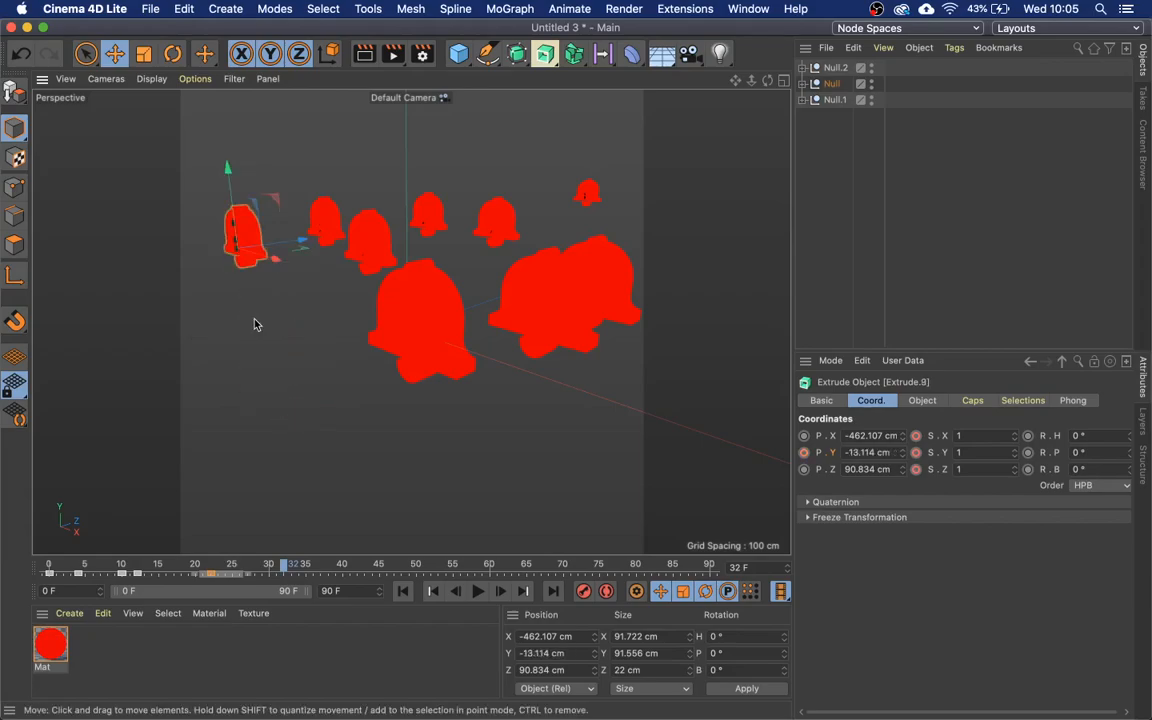
# Try lowering the ninth and first Extrude copies below the row of bells and repositioning them in depth.
pyautogui.moveTo(247, 224); pyautogui.dragTo(249, 296)
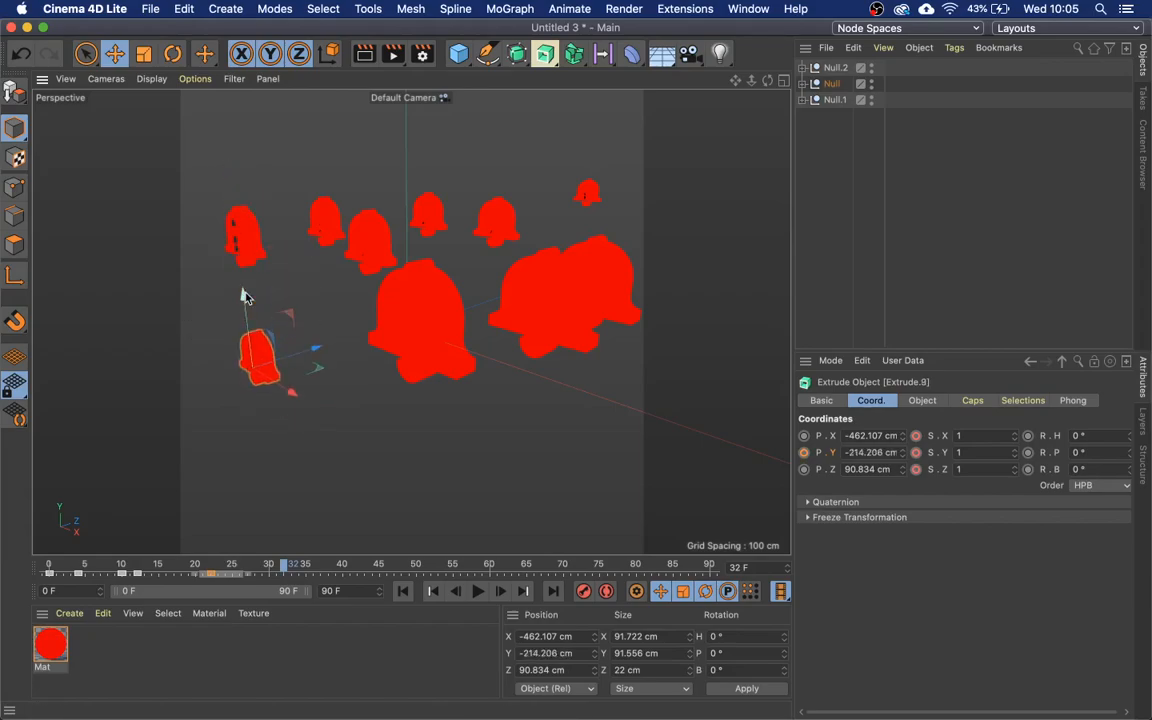
pyautogui.moveTo(316, 347); pyautogui.dragTo(303, 252)
pyautogui.click(557, 318)
pyautogui.moveTo(568, 311); pyautogui.dragTo(255, 460)
pyautogui.moveTo(296, 533); pyautogui.dragTo(588, 438)
# Move the third Extrude copy to about X -443.5 cm, Y -35 cm and Z 346.5 cm.
pyautogui.click(373, 240)
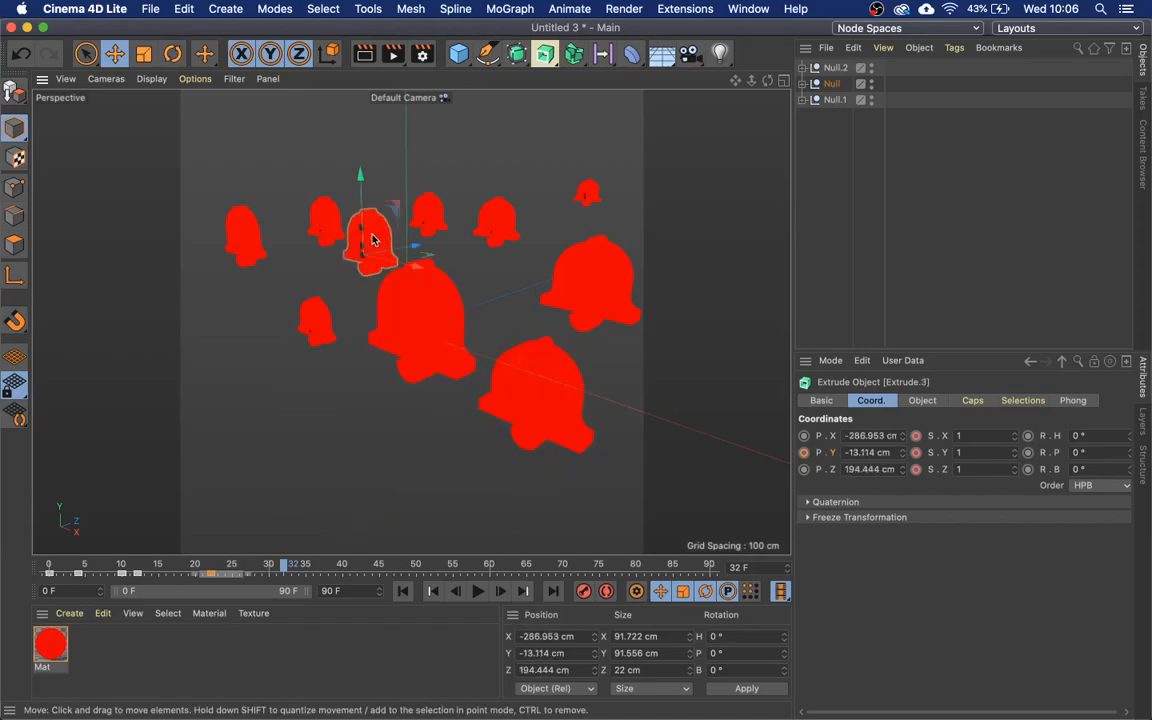
pyautogui.moveTo(416, 249); pyautogui.dragTo(440, 251)
pyautogui.moveTo(374, 156)
pyautogui.mouseDown()
pyautogui.moveTo(373, 105)
pyautogui.moveTo(582, 354)
pyautogui.moveTo(517, 432)
pyautogui.moveTo(483, 321)
pyautogui.moveTo(378, 330)
pyautogui.moveTo(374, 165)
pyautogui.moveTo(375, 178)
pyautogui.mouseUp()
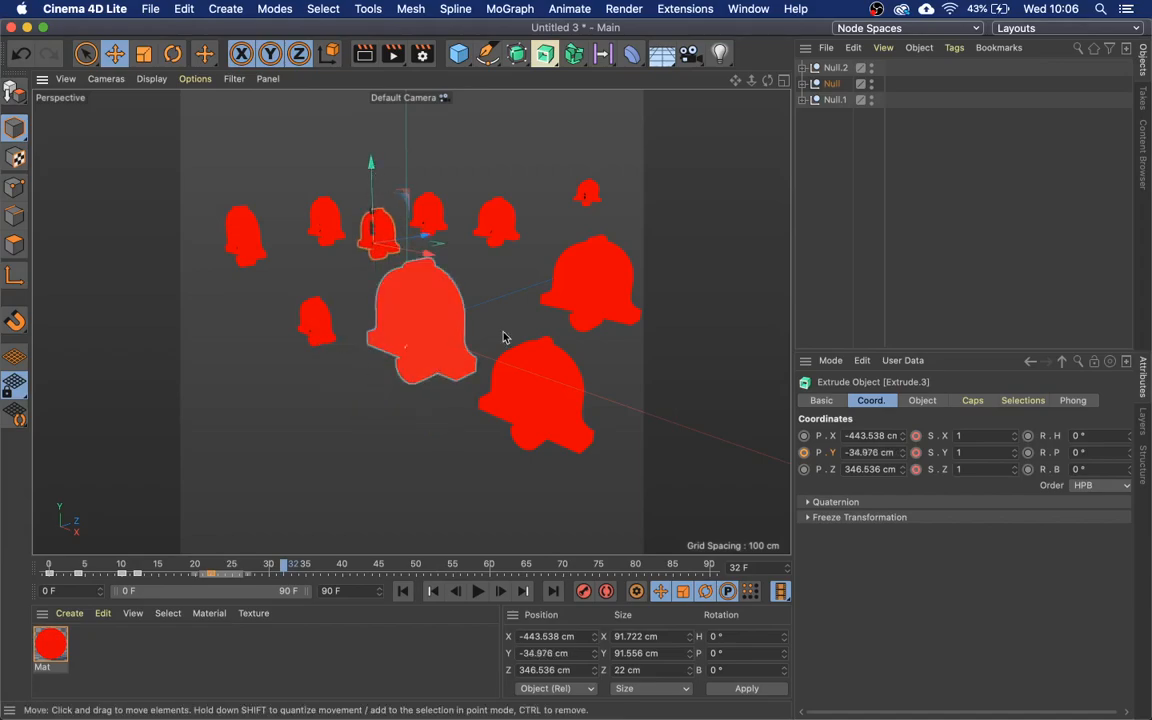
# Preview the animation and examine the Y position of the first Extrude copy.
pyautogui.click(360, 655)
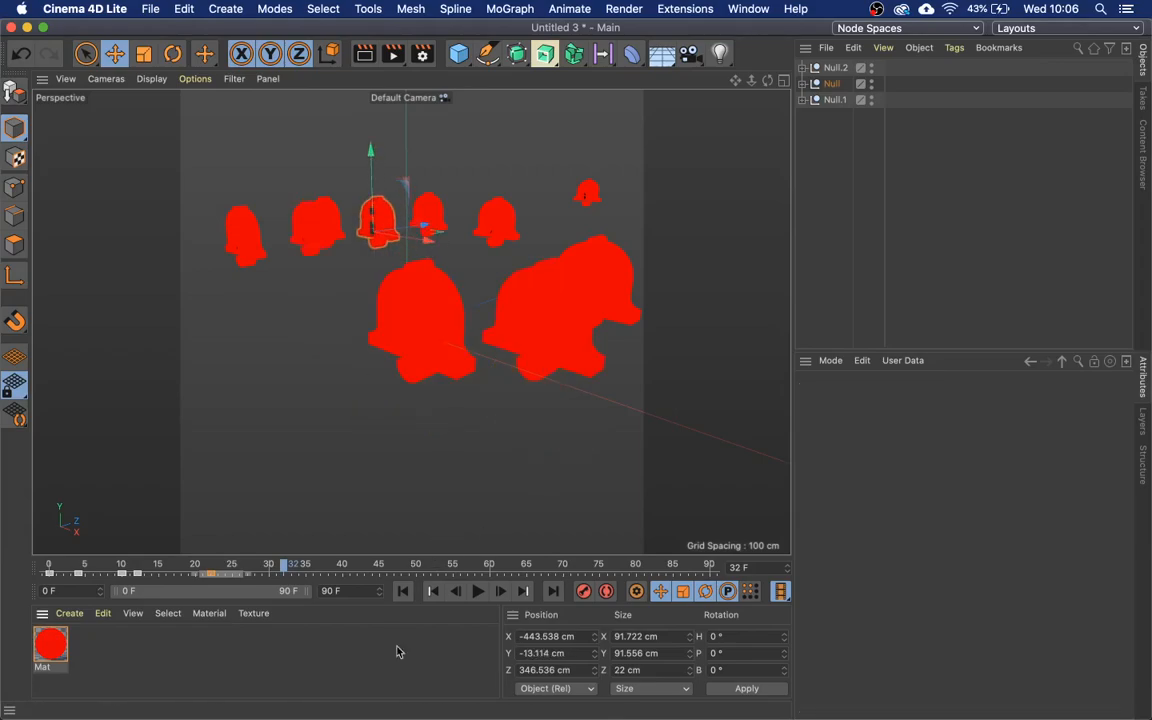
pyautogui.click(478, 591)
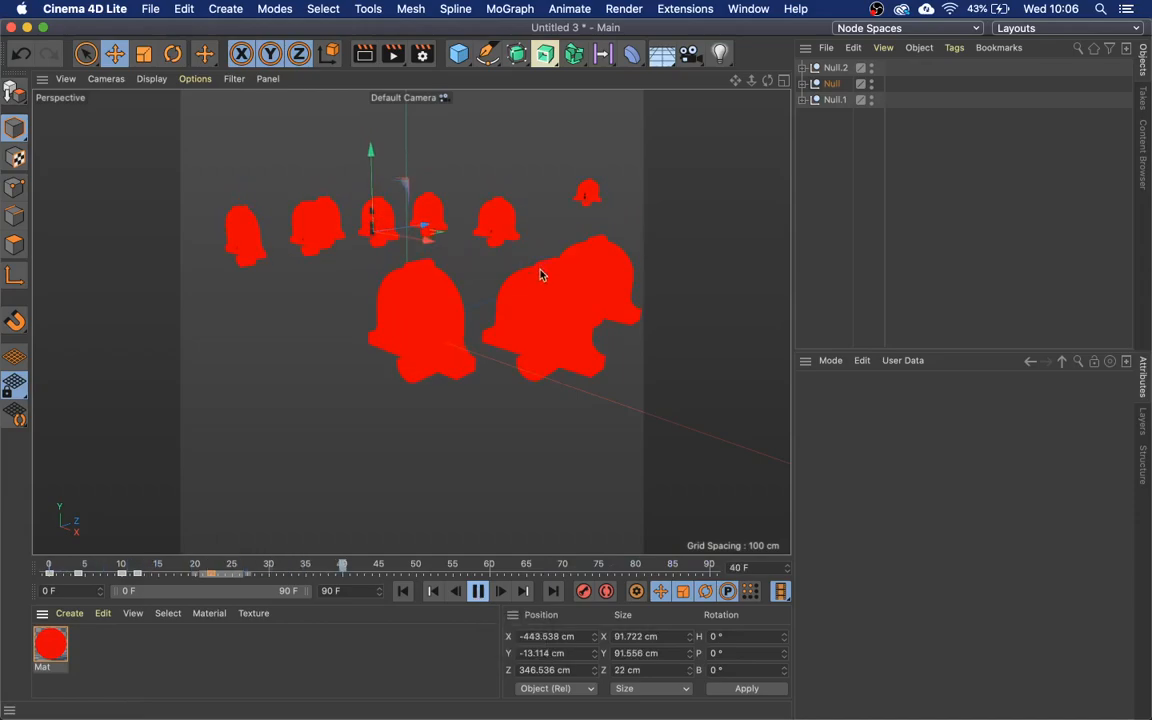
pyautogui.click(548, 313)
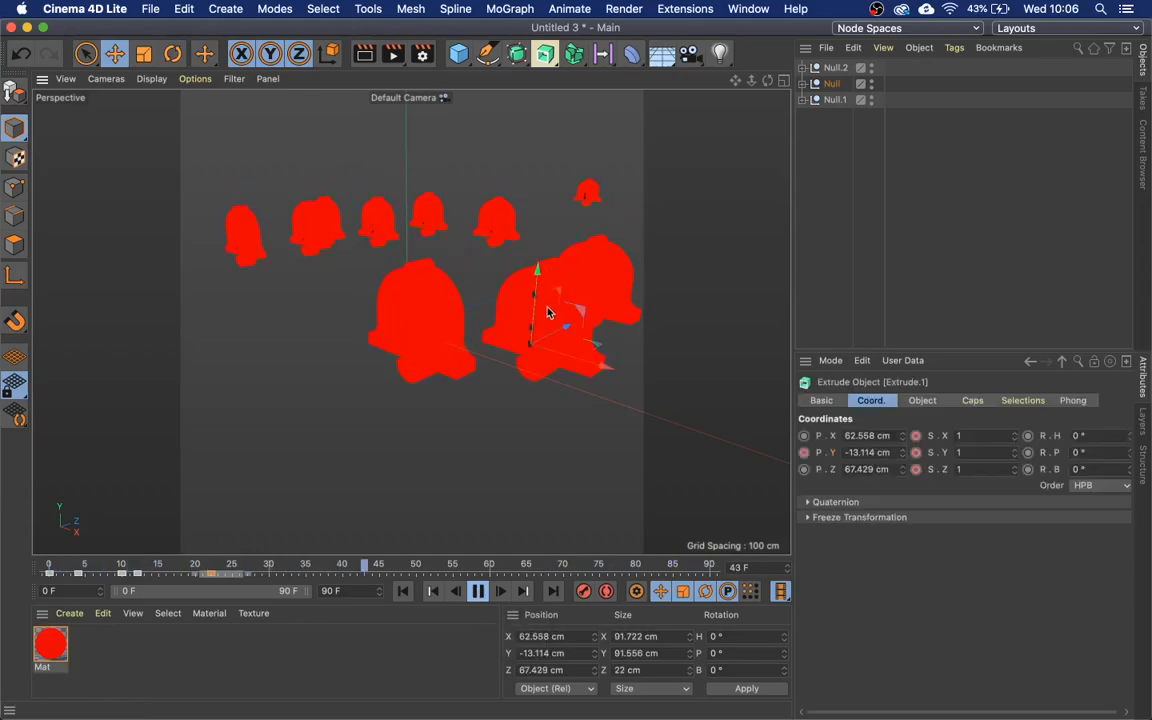
pyautogui.click(480, 596)
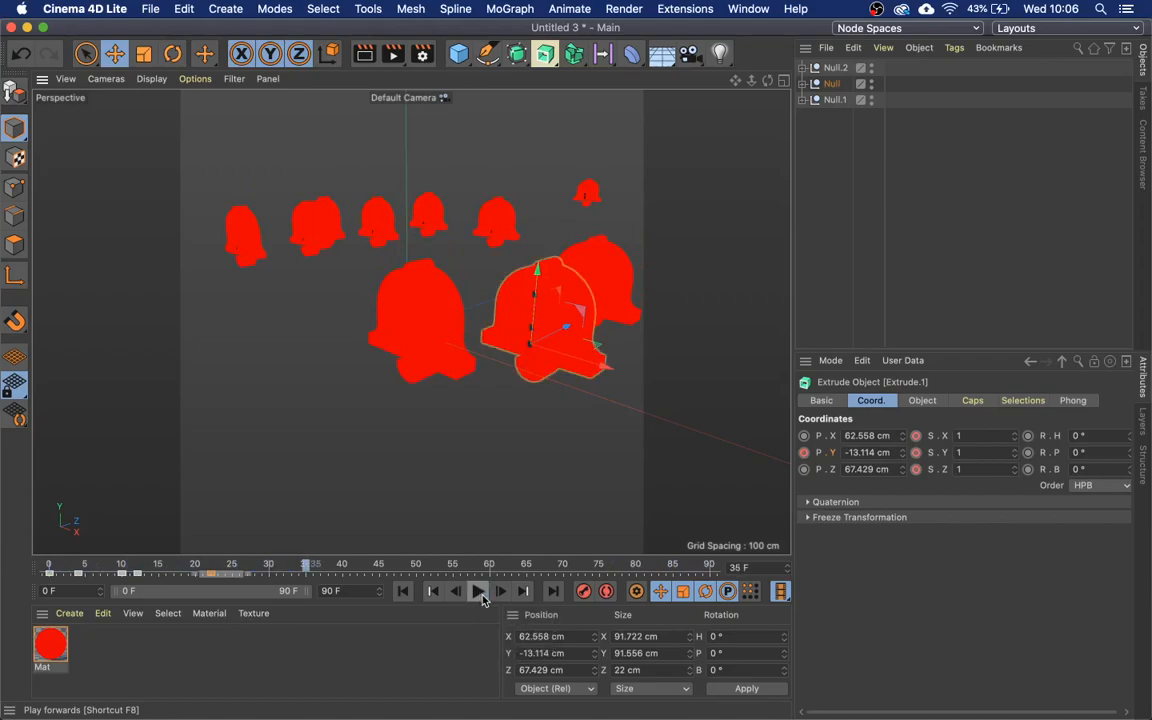
# Delete the duplicated Null.1 and Null.2 objects.
pyautogui.moveTo(844, 150); pyautogui.dragTo(824, 103)
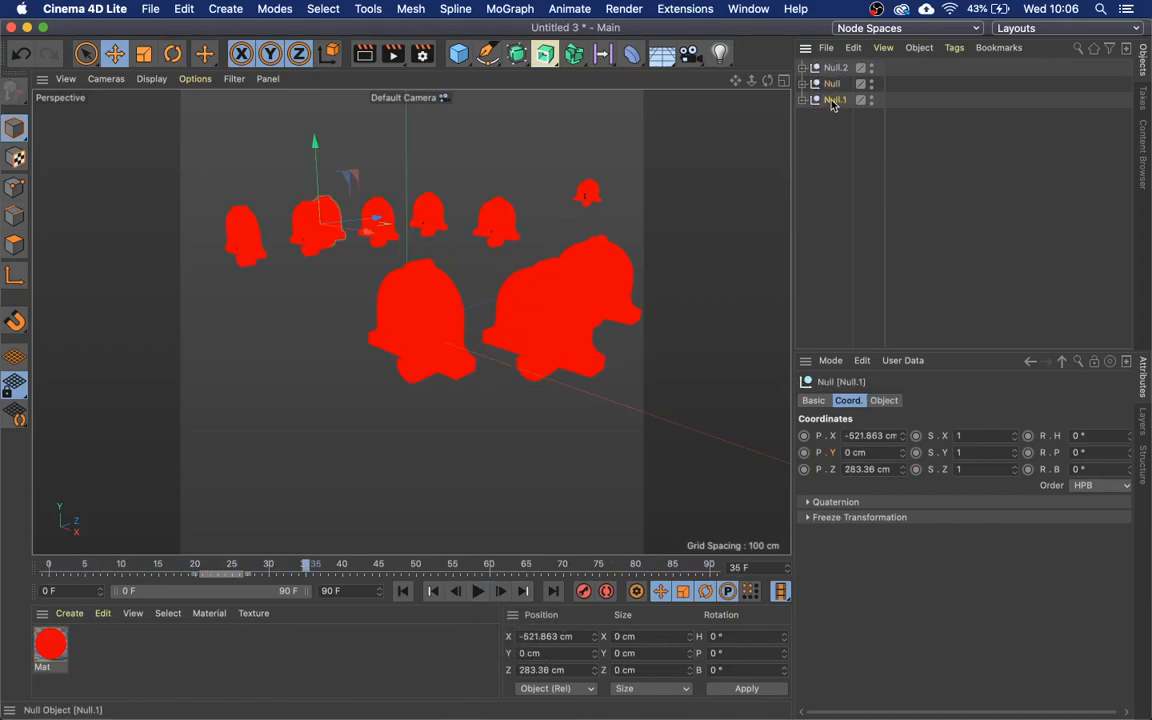
pyautogui.press('Delete')
pyautogui.click(833, 68)
pyautogui.press('Delete')
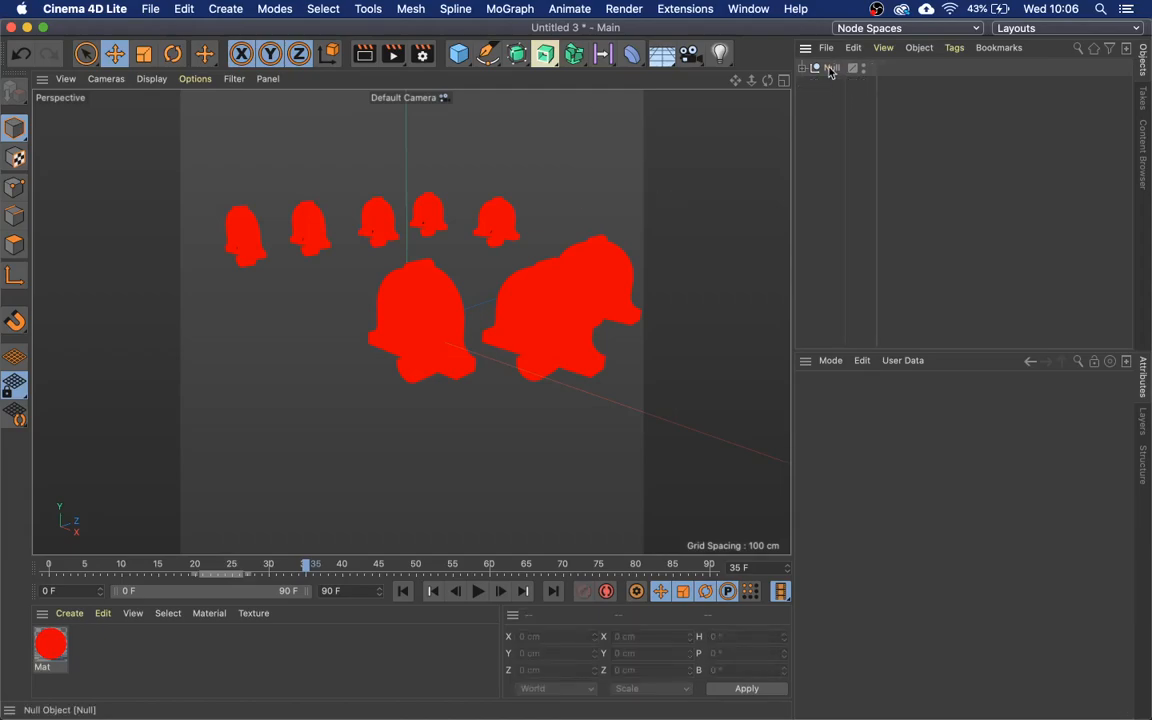
# Delete Extrude.1 through Extrude.9 from inside the Null and collapse its hierarchy.
pyautogui.click(803, 68)
pyautogui.click(845, 103)
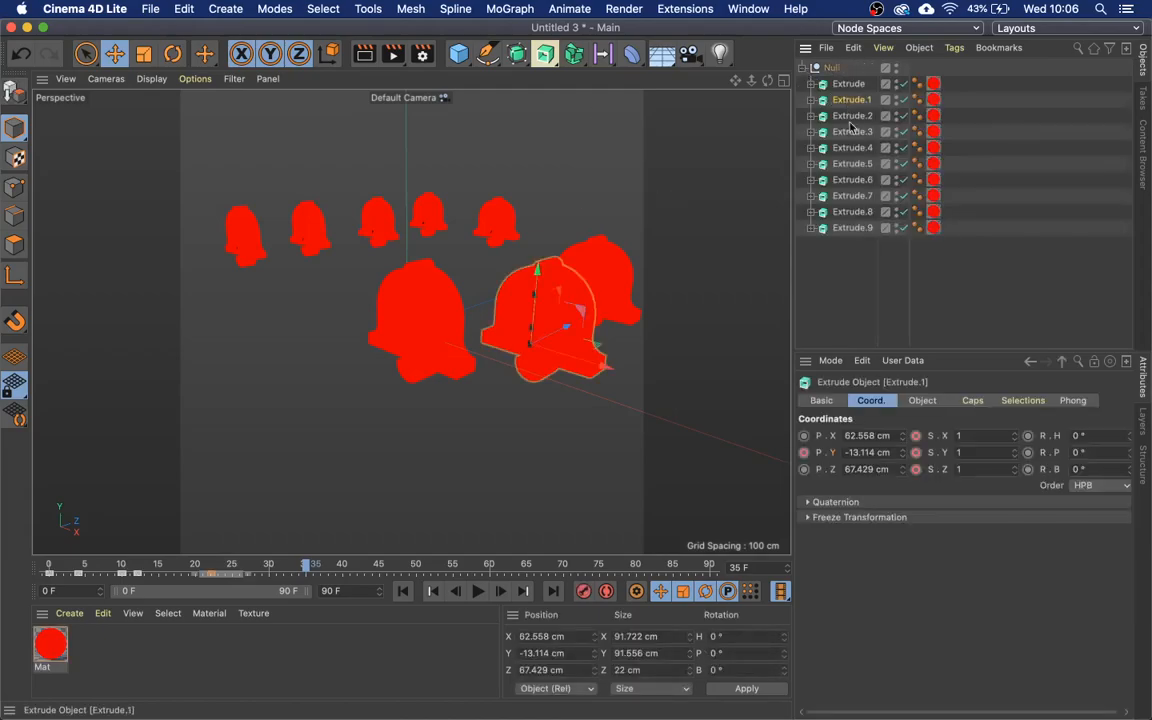
pyautogui.keyDown('shift'); pyautogui.click(858, 229); pyautogui.keyUp('shift')
pyautogui.press('Delete')
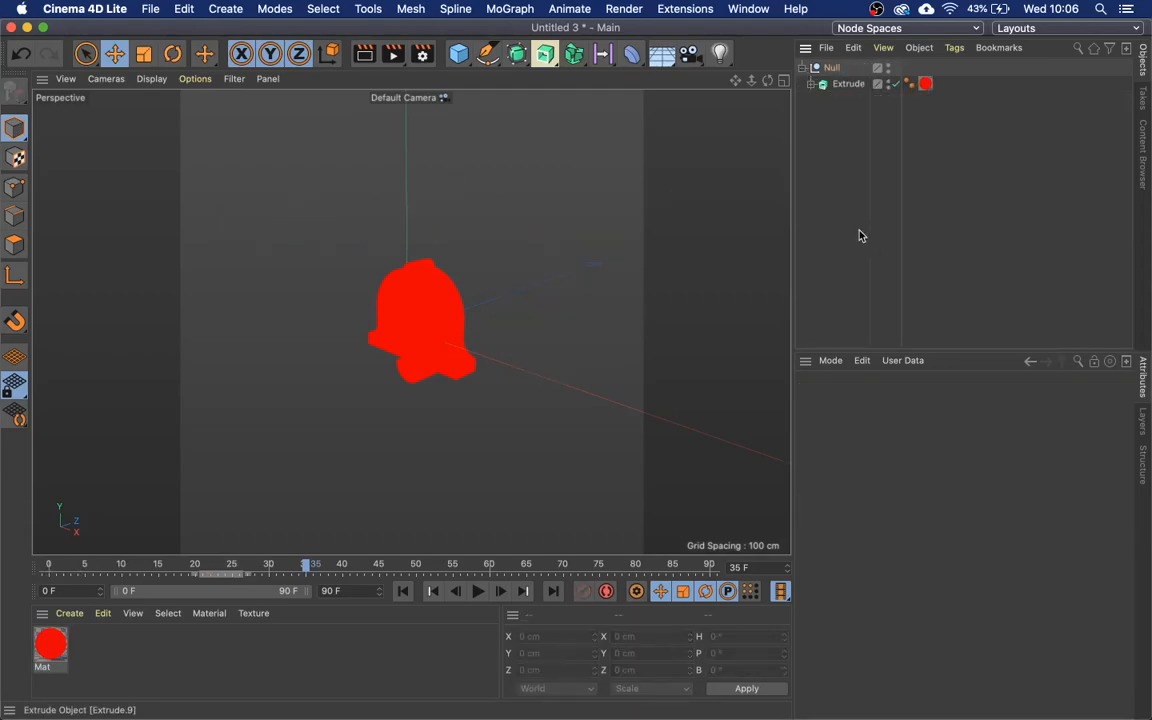
pyautogui.click(803, 68)
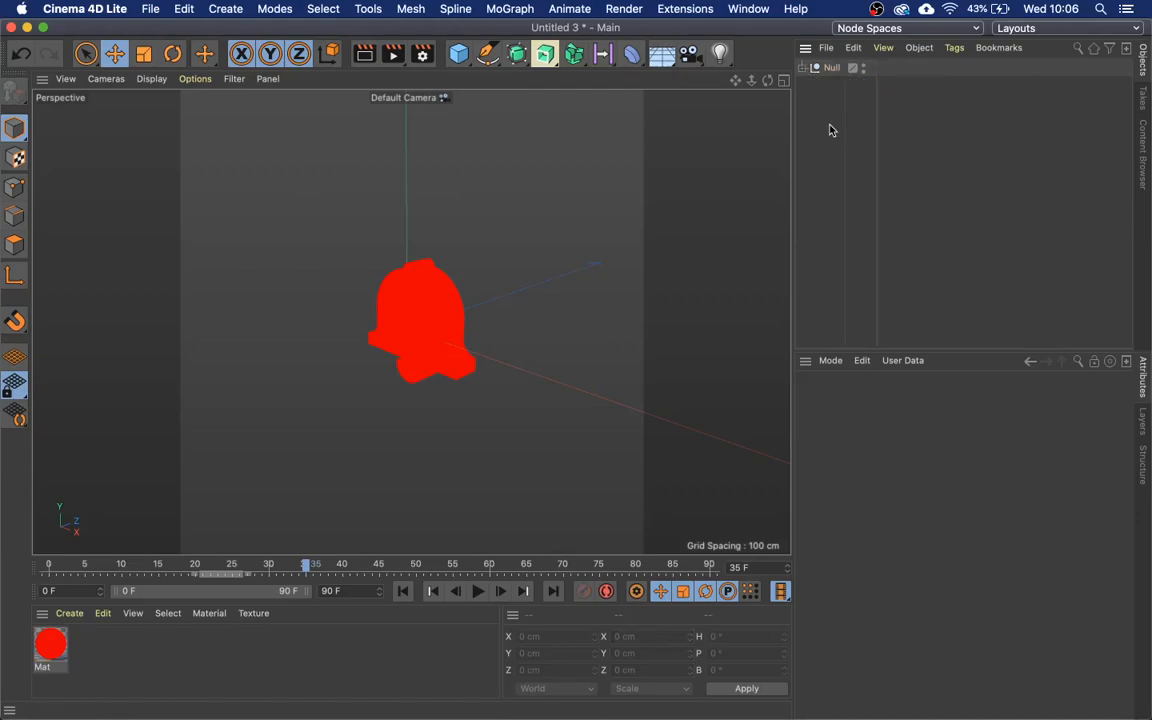
# Duplicate the Null with its nested bell ten times, up to Null.10.
pyautogui.click(830, 68)
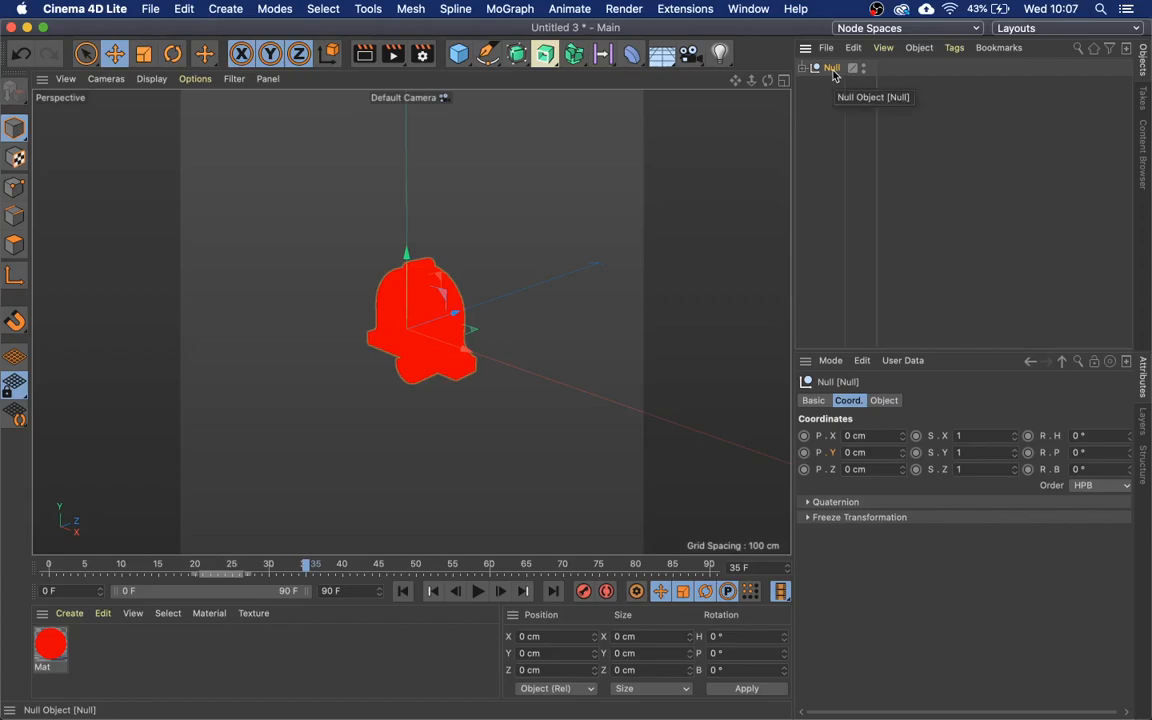
pyautogui.keyDown('ctrl'); pyautogui.moveTo(833, 72); pyautogui.dragTo(833, 195); pyautogui.keyUp('ctrl')
pyautogui.keyDown('ctrl'); pyautogui.moveTo(833, 150); pyautogui.dragTo(830, 239); pyautogui.keyUp('ctrl')
pyautogui.keyDown('ctrl'); pyautogui.moveTo(830, 195); pyautogui.dragTo(830, 245); pyautogui.keyUp('ctrl')
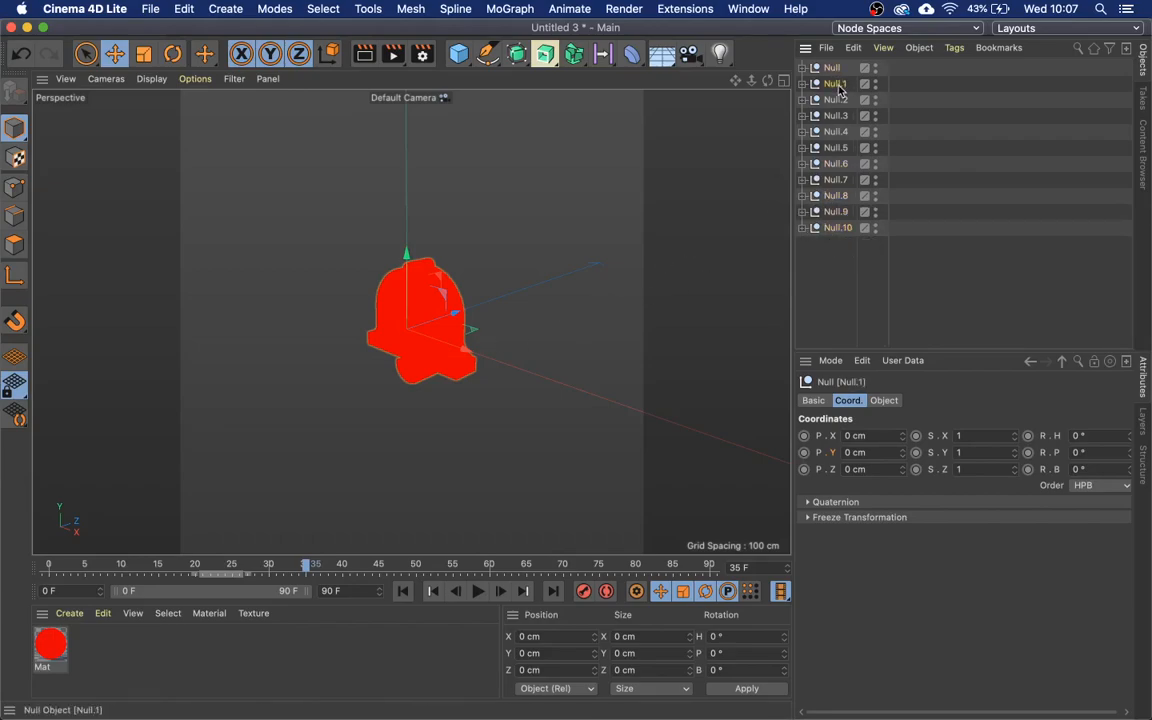
# Move Null.1 back along Z and toward negative X, and place Null.2 at about Y 90.4 cm and Z 197.5 cm.
pyautogui.moveTo(447, 290); pyautogui.dragTo(576, 248)
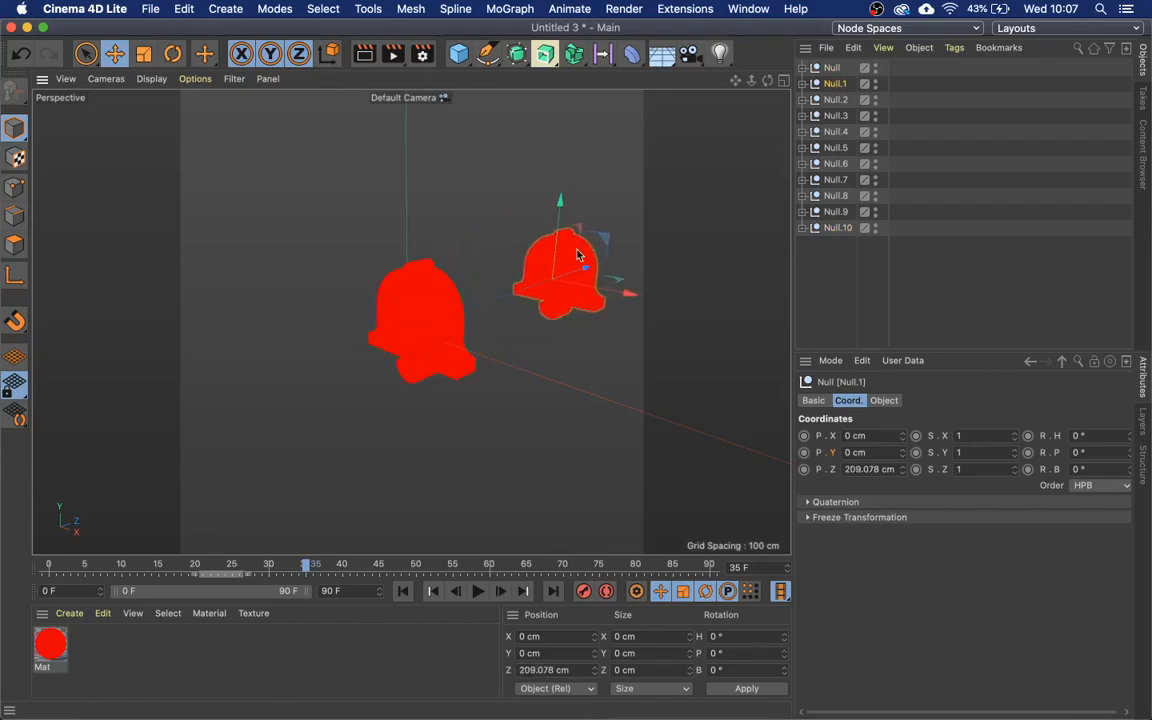
pyautogui.moveTo(620, 296); pyautogui.dragTo(368, 247)
pyautogui.click(853, 105)
pyautogui.click(832, 100)
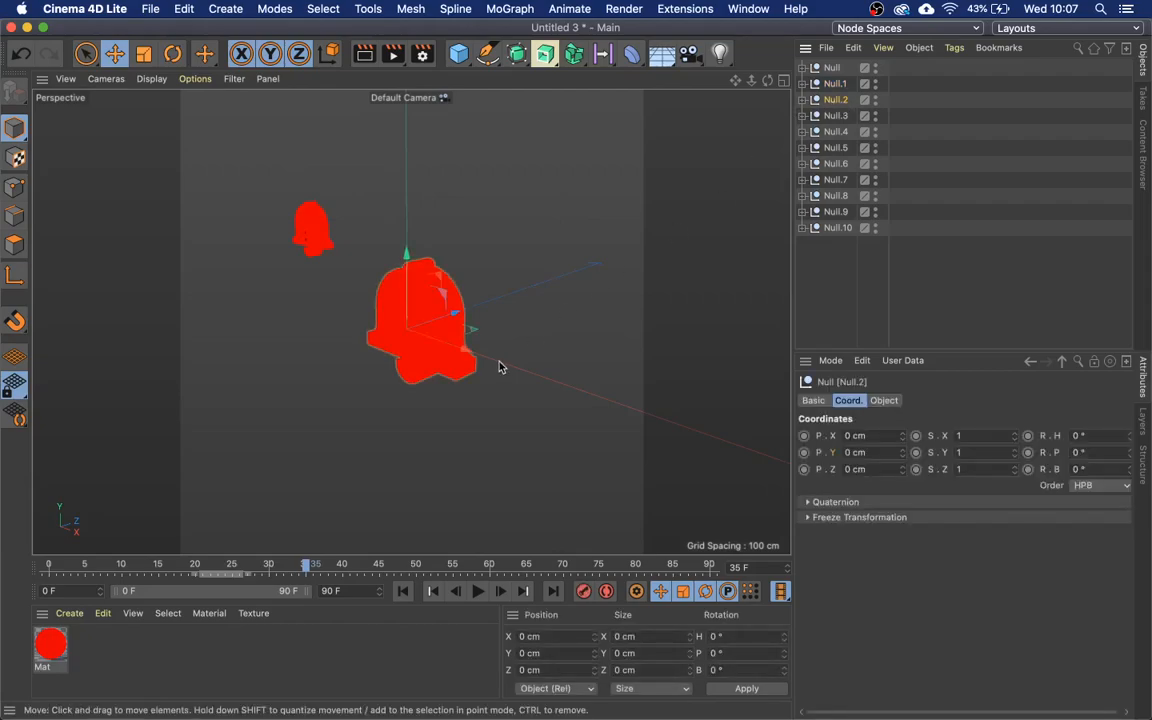
pyautogui.moveTo(468, 325); pyautogui.dragTo(574, 258)
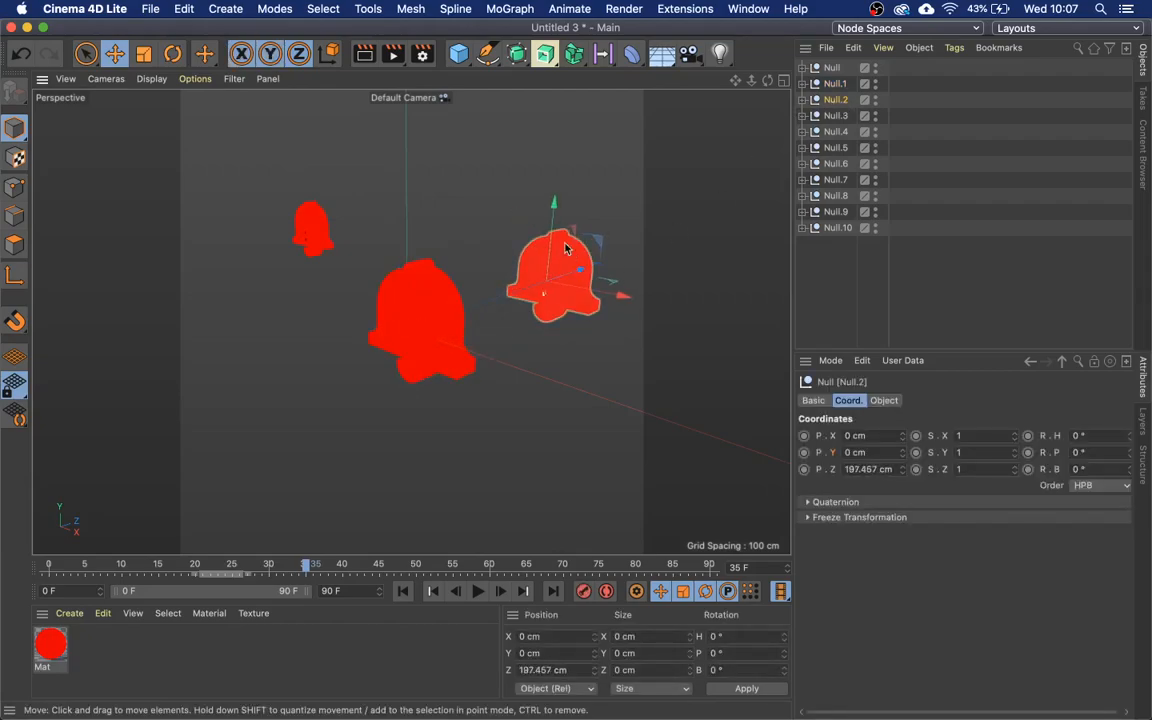
pyautogui.moveTo(555, 205); pyautogui.dragTo(617, 150)
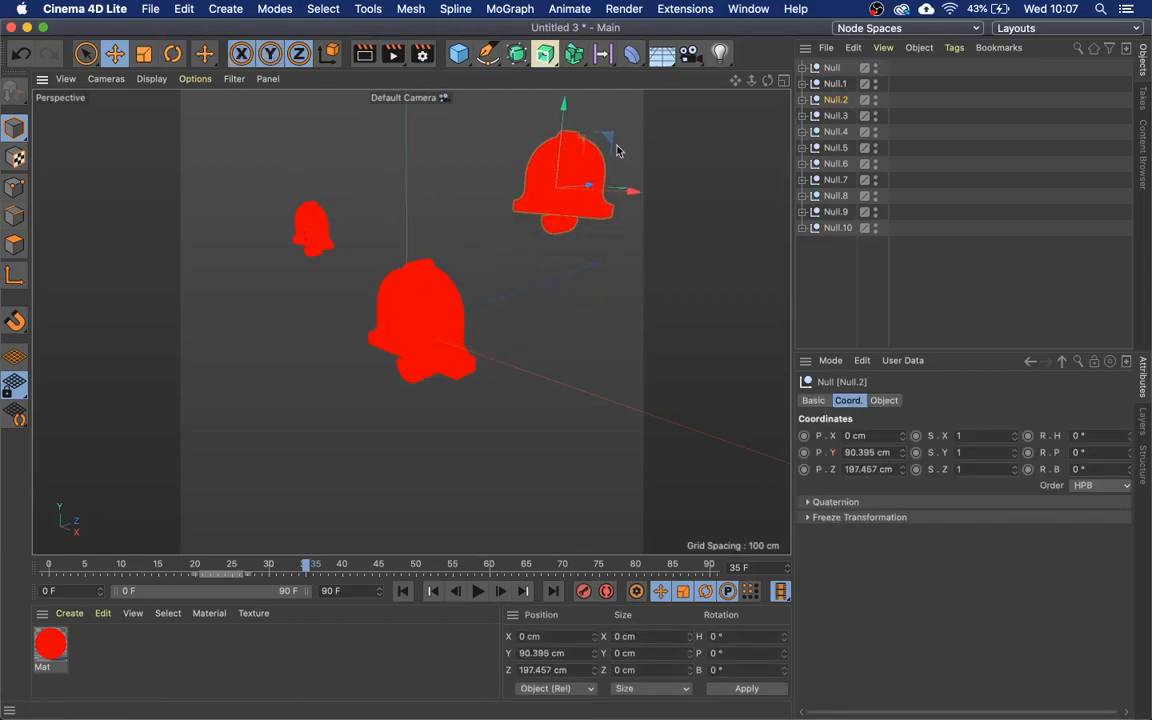
# Place Null.3 at about X -173.1, Y 93.9, Z 243.2 cm and Null.4 at about Y -223.9, Z 146.1 cm.
pyautogui.click(830, 117)
pyautogui.moveTo(463, 320); pyautogui.dragTo(386, 258)
pyautogui.moveTo(331, 193); pyautogui.dragTo(328, 100)
pyautogui.moveTo(387, 183); pyautogui.dragTo(491, 180)
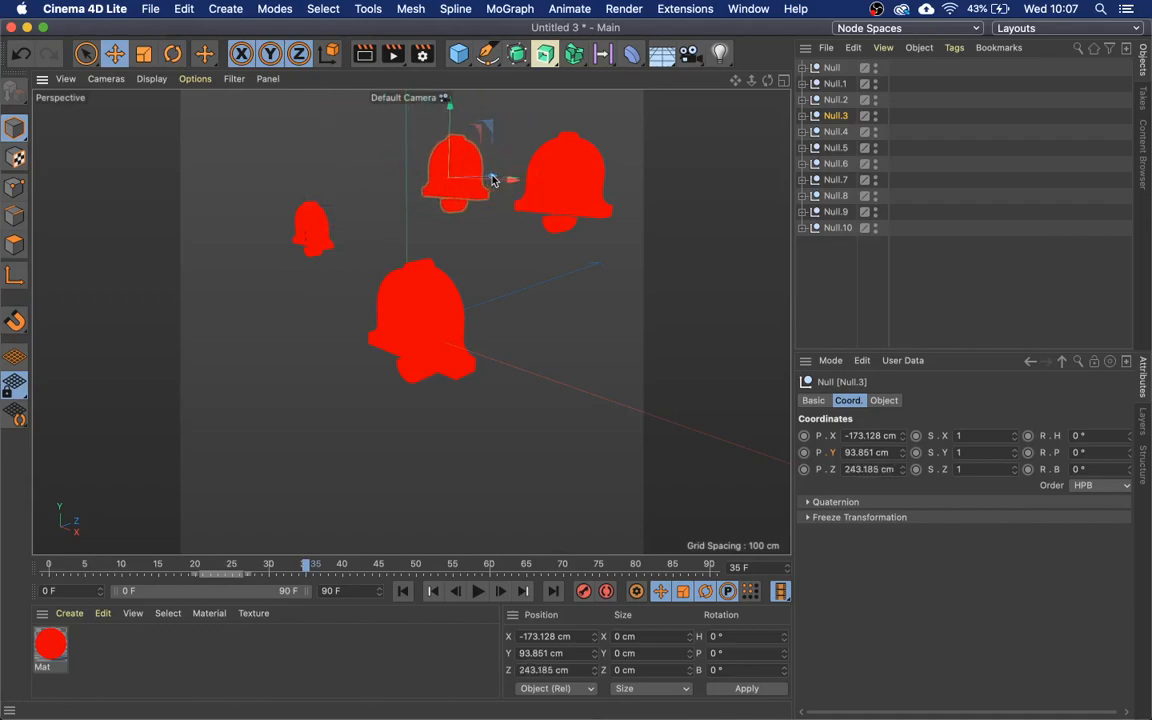
pyautogui.click(837, 133)
pyautogui.moveTo(455, 318); pyautogui.dragTo(508, 412)
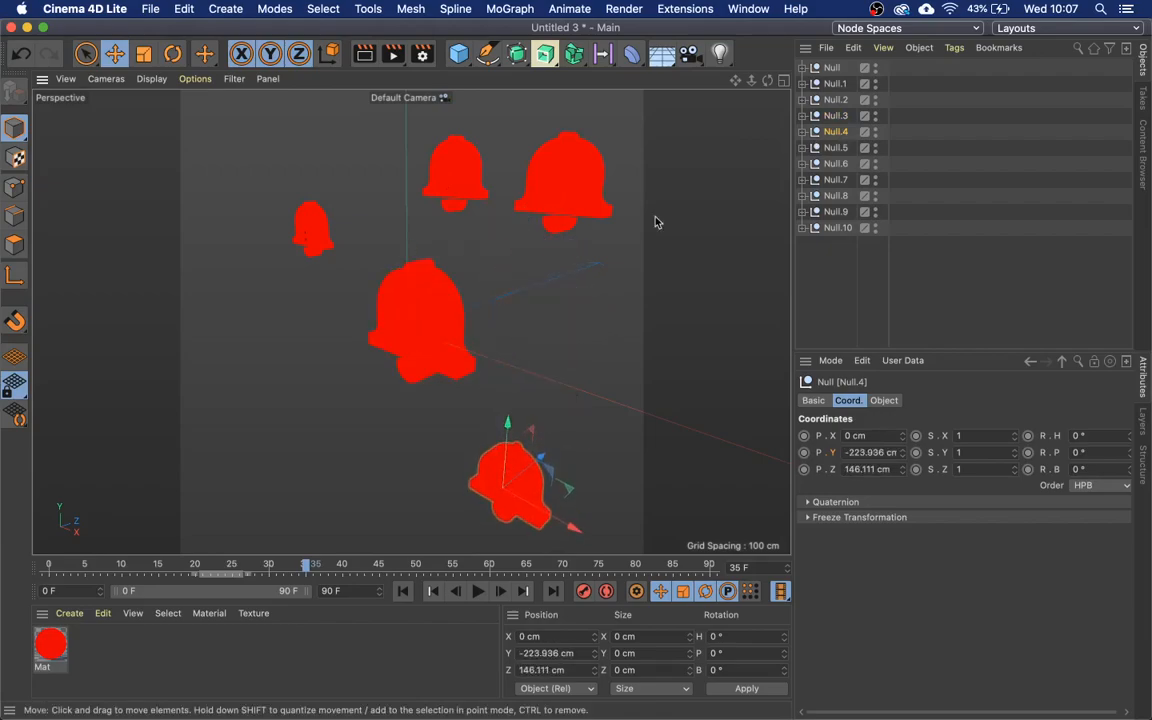
# Place Null.5 at about X -622, Y -354, Z 992.7 cm and Null.6 at about X -141.3, Y -83.9, Z 1008.4 cm.
pyautogui.click(833, 147)
pyautogui.moveTo(455, 316); pyautogui.dragTo(743, 342)
pyautogui.moveTo(699, 391); pyautogui.dragTo(549, 301)
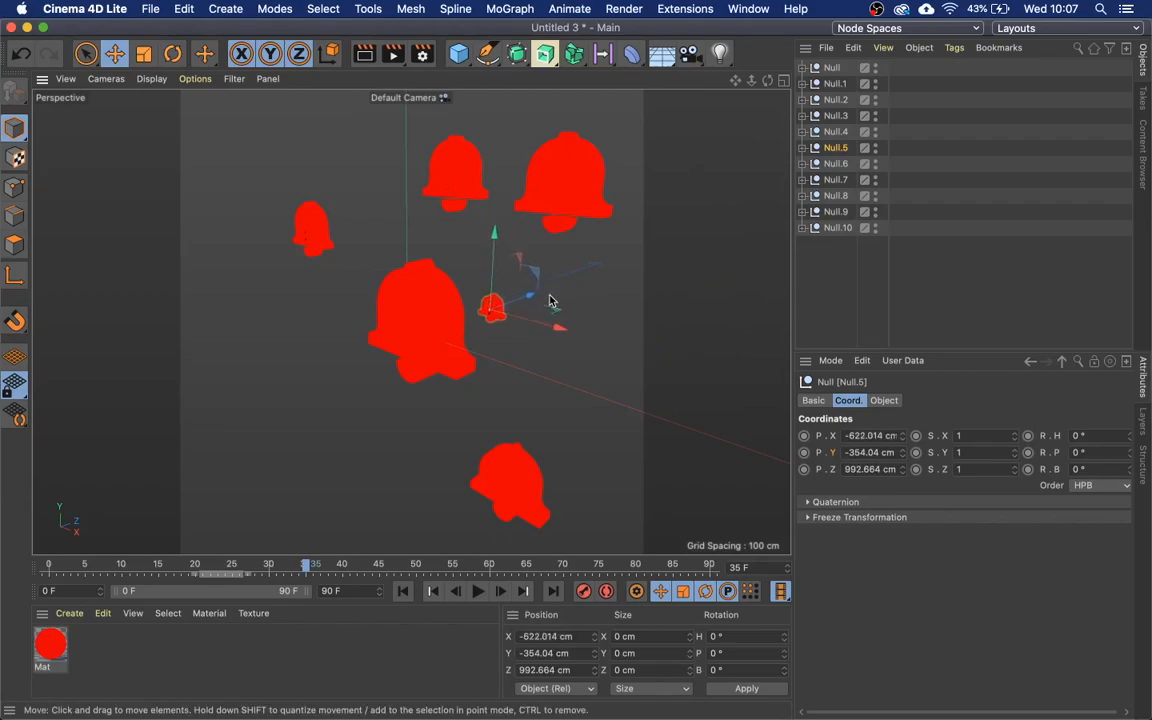
pyautogui.click(455, 318)
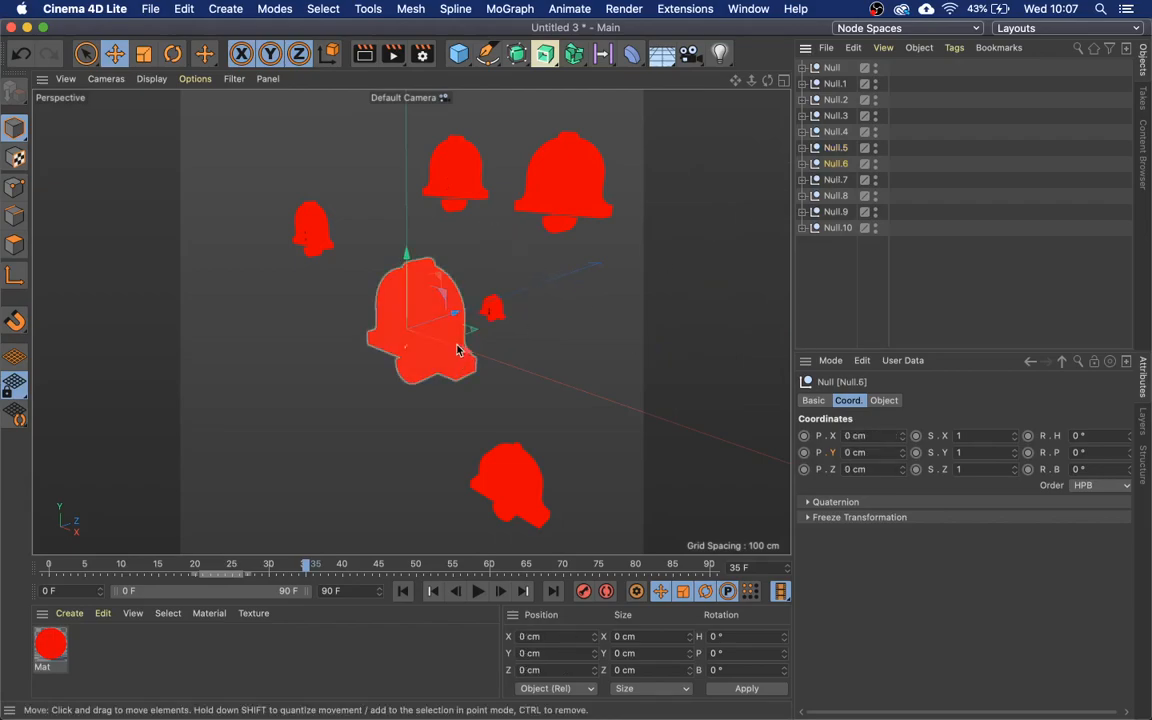
pyautogui.moveTo(455, 318); pyautogui.dragTo(650, 312)
pyautogui.moveTo(728, 355); pyautogui.dragTo(672, 215)
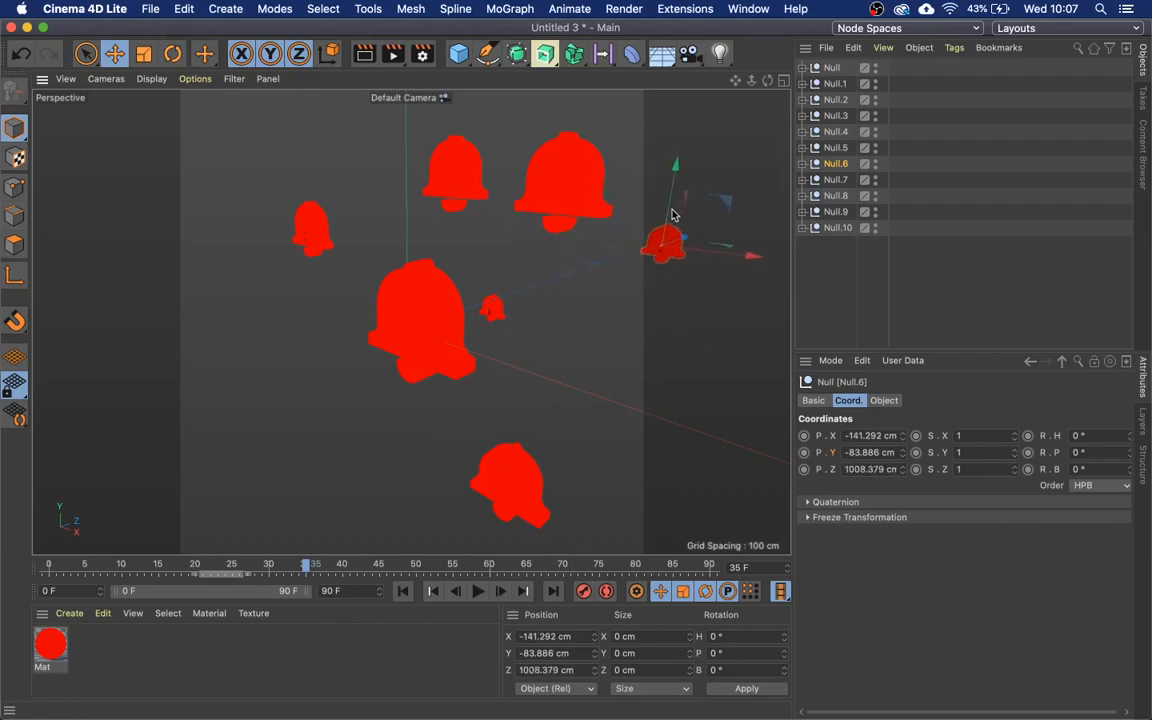
# Move Null.6 to about X -645.1 and Y -674.7 cm, and Null.7 to about Y -84.8 and Z 254.6 cm.
pyautogui.moveTo(677, 165); pyautogui.dragTo(655, 390)
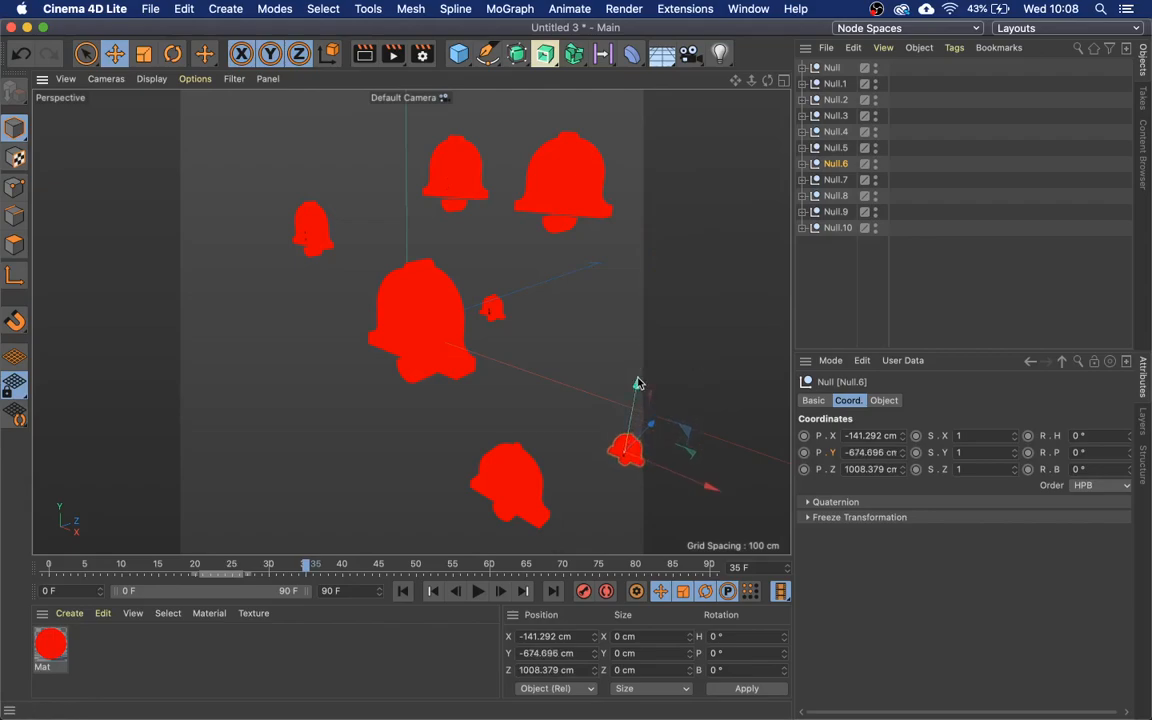
pyautogui.moveTo(706, 480); pyautogui.dragTo(578, 439)
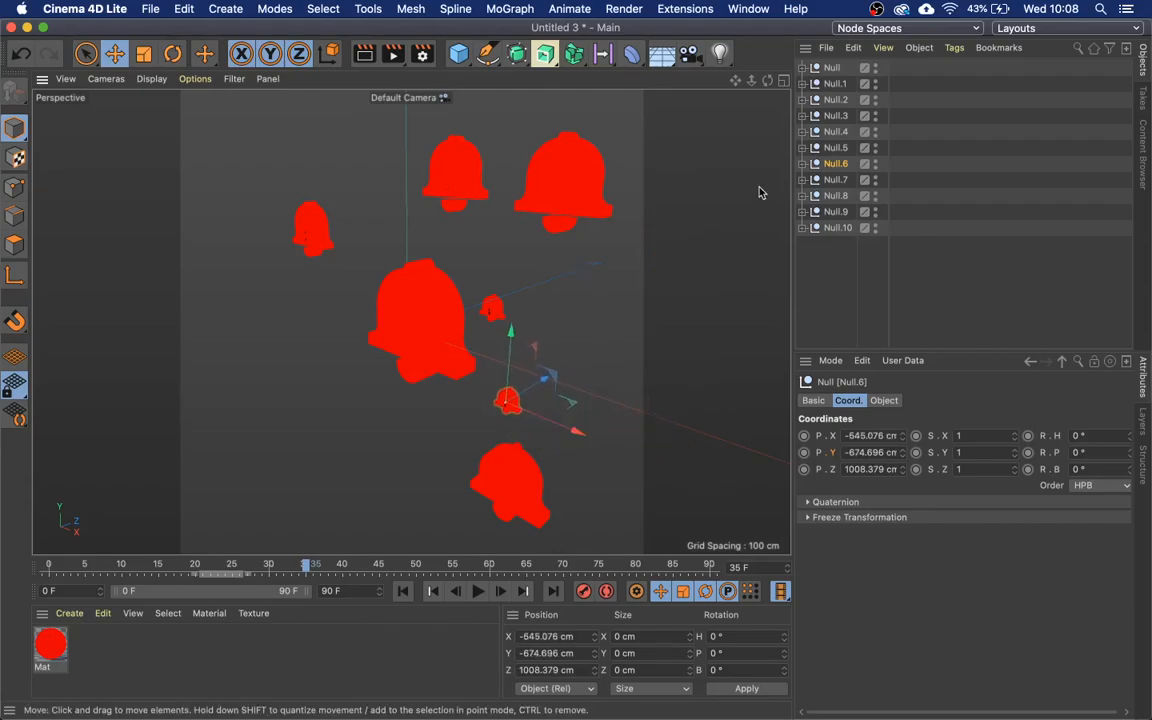
pyautogui.click(835, 179)
pyautogui.moveTo(455, 327); pyautogui.dragTo(603, 268)
pyautogui.moveTo(581, 195); pyautogui.dragTo(575, 265)
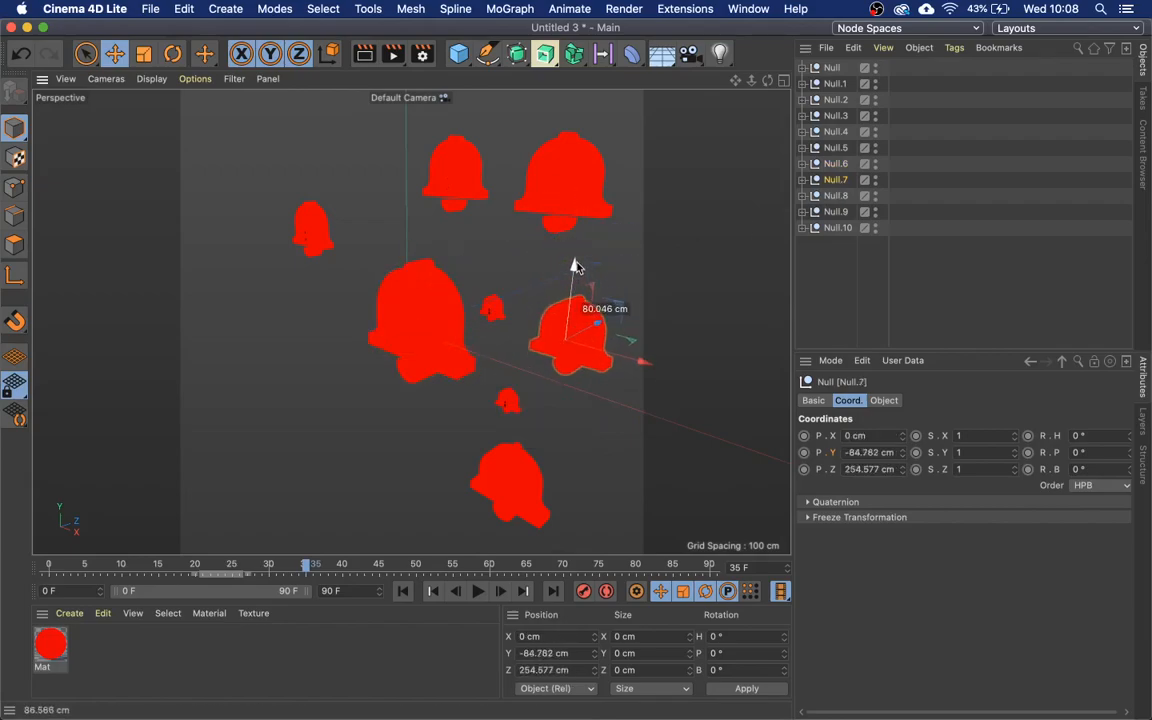
# Raise the small bell nested in Null.5 to about Y 137 cm.
pyautogui.click(490, 310)
pyautogui.moveTo(492, 238); pyautogui.dragTo(496, 187)
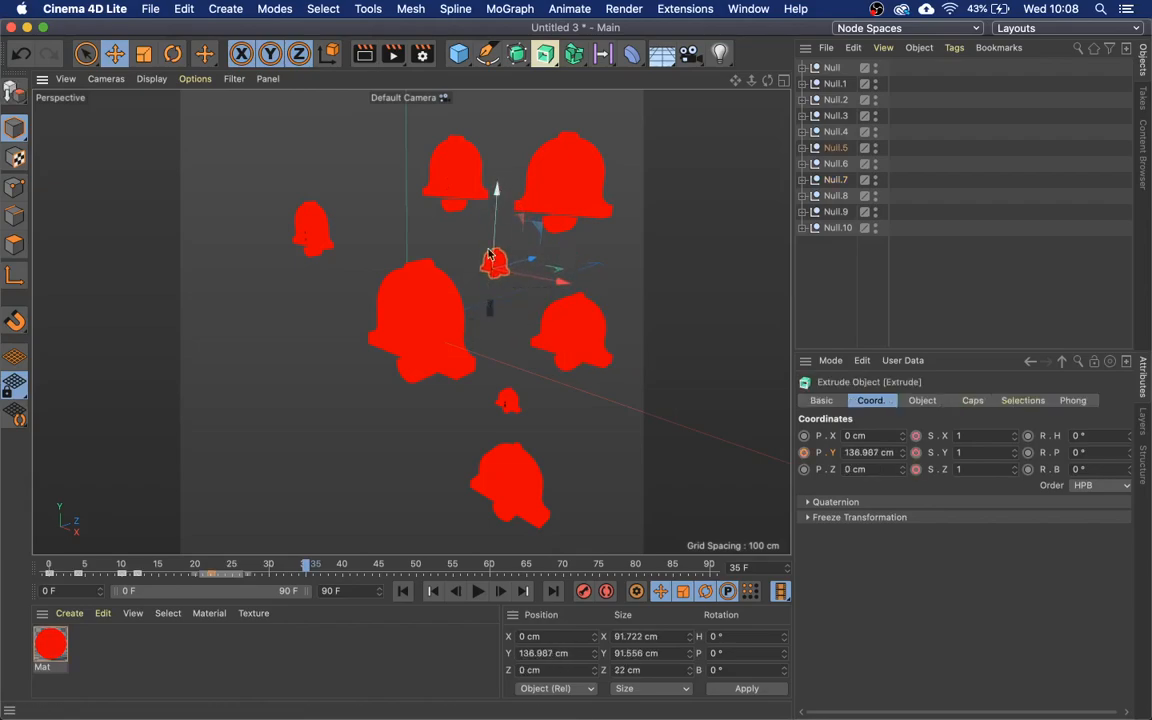
pyautogui.click(312, 228)
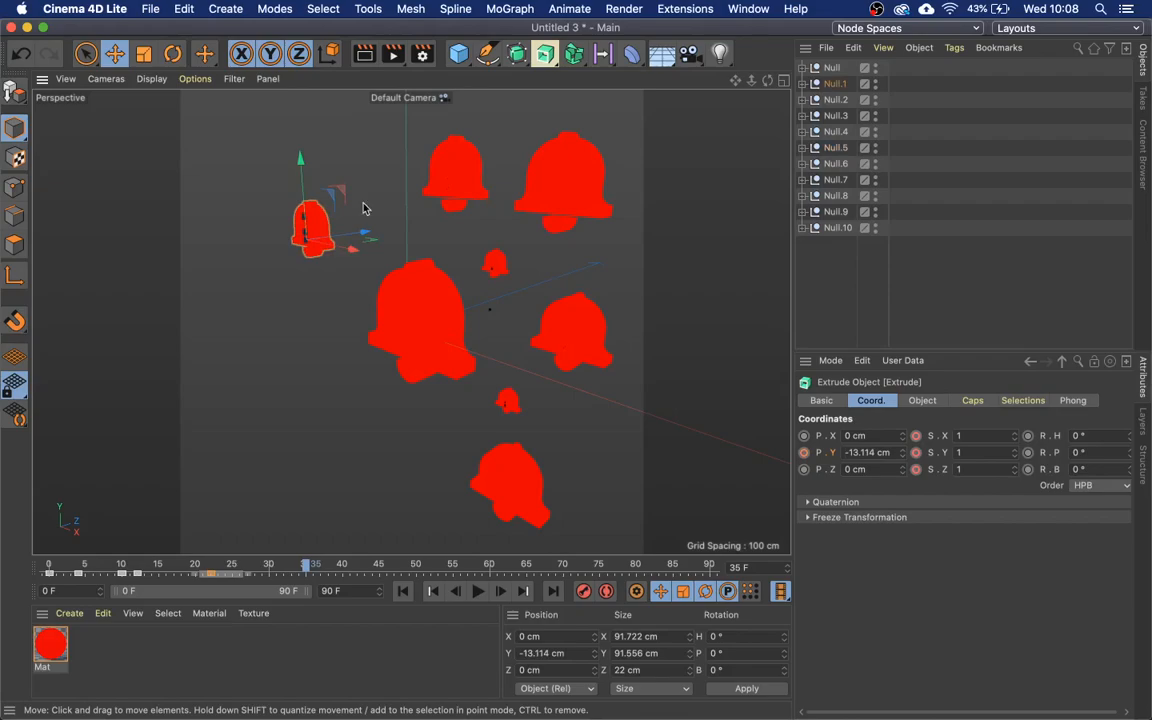
# Place Null.9 at about X -698.3, Y -57.3, Z 562.2 cm.
pyautogui.click(840, 198)
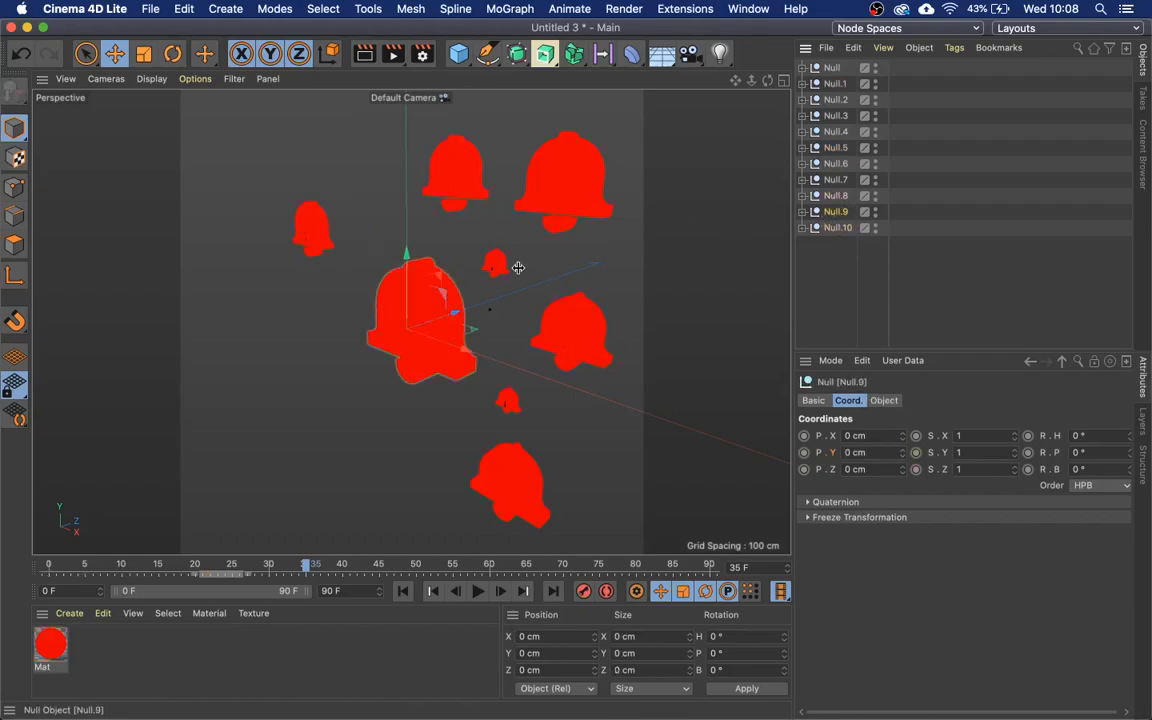
pyautogui.moveTo(472, 330); pyautogui.dragTo(424, 216)
pyautogui.moveTo(372, 137); pyautogui.dragTo(372, 163)
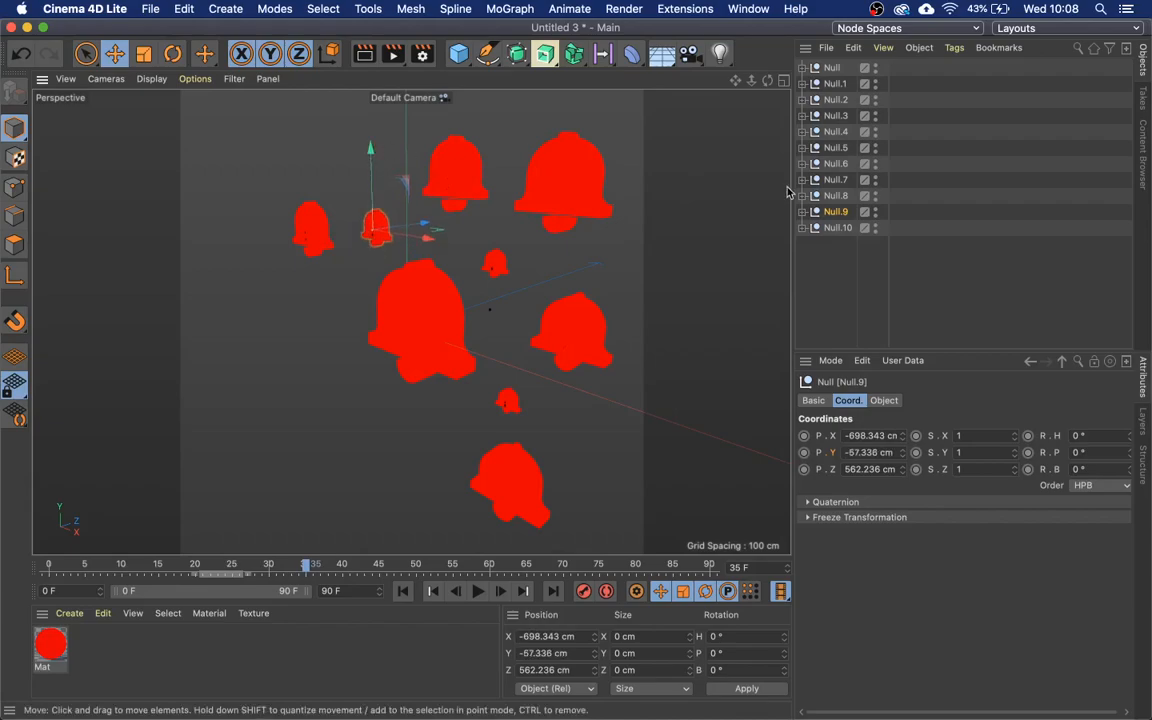
# Place Null.10 at about X -1081.4, Y -478, Z 2226.4 cm and Null.8 at about X -198.9, Y -110.8, Z 810.4 cm.
pyautogui.click(838, 227)
pyautogui.moveTo(455, 316); pyautogui.dragTo(349, 250)
pyautogui.moveTo(405, 313); pyautogui.dragTo(584, 258)
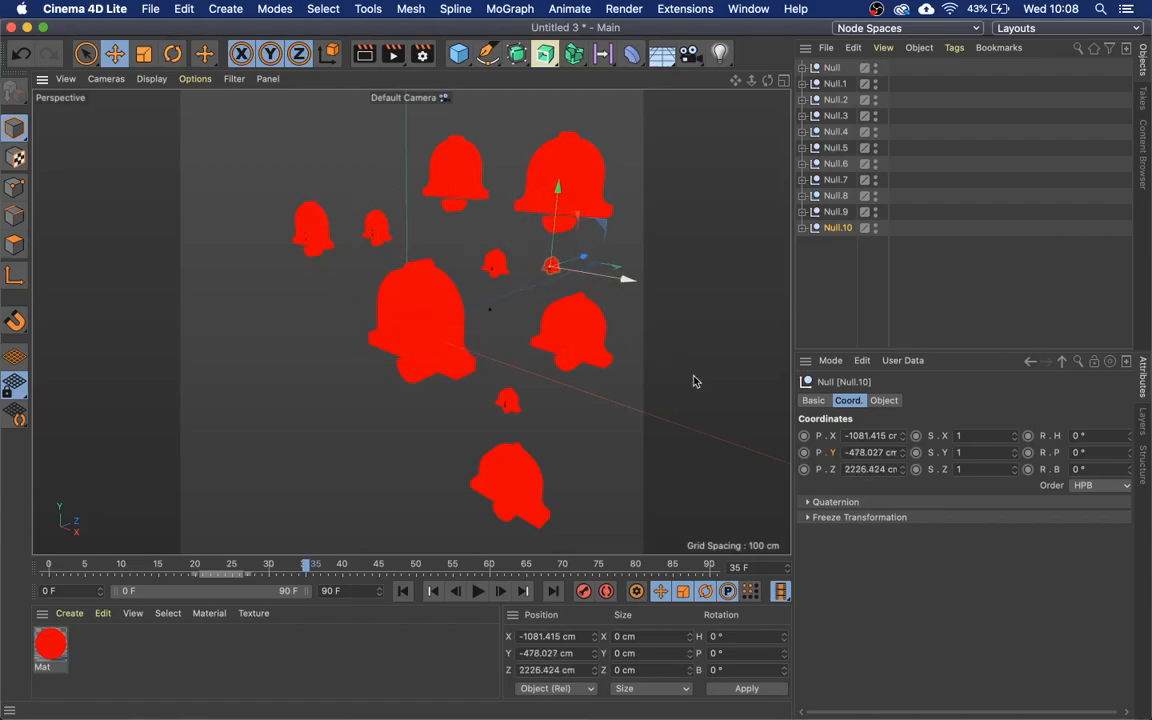
pyautogui.click(689, 388)
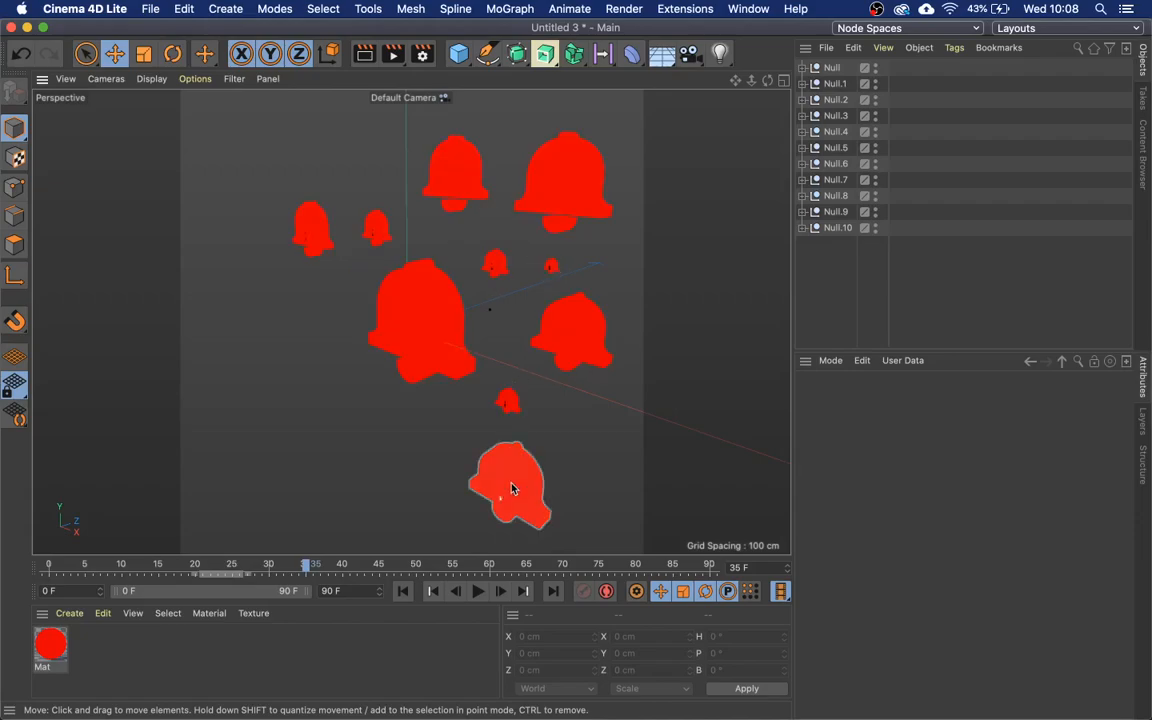
pyautogui.click(832, 197)
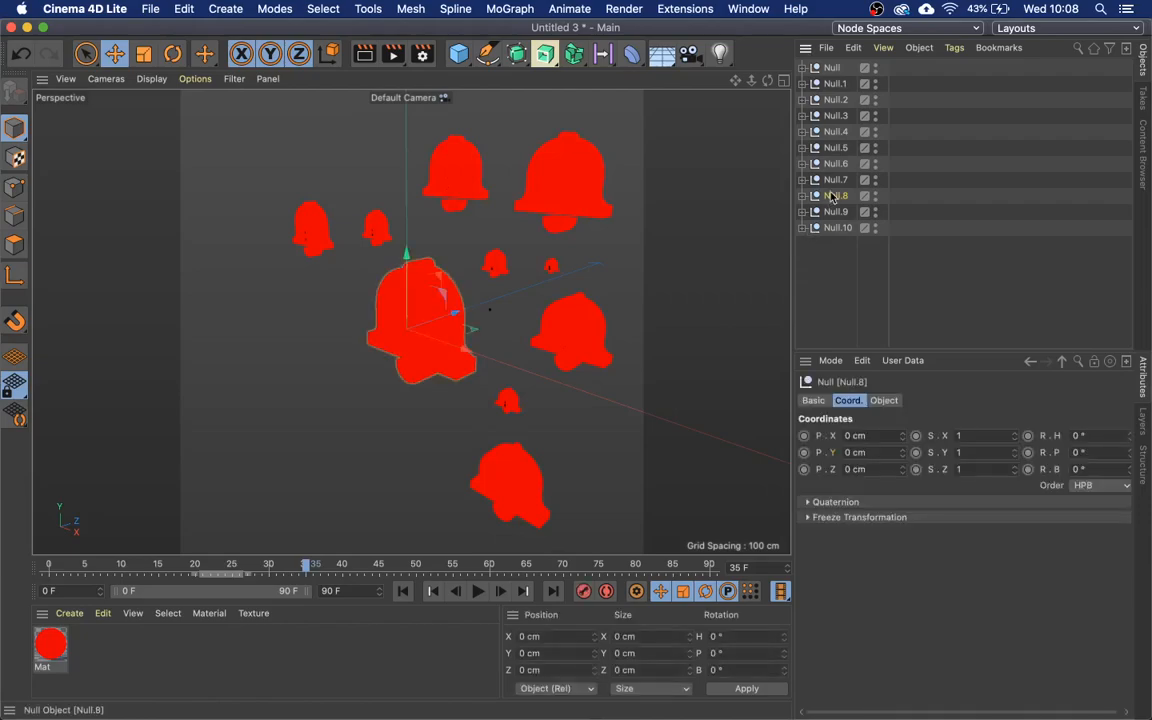
pyautogui.moveTo(458, 314); pyautogui.dragTo(667, 282)
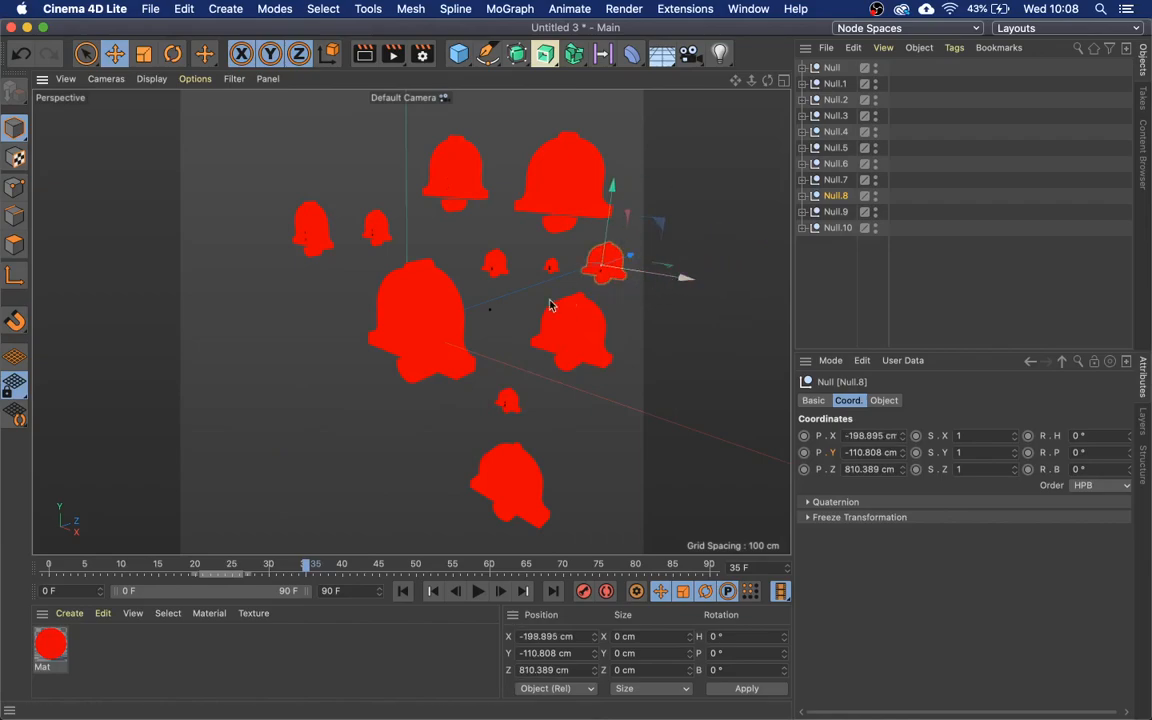
# Push the bell nested in the first Null to about Z 16.3 cm and adjust Null.5's bell in height and to about Z 120.2 cm.
pyautogui.click(432, 330)
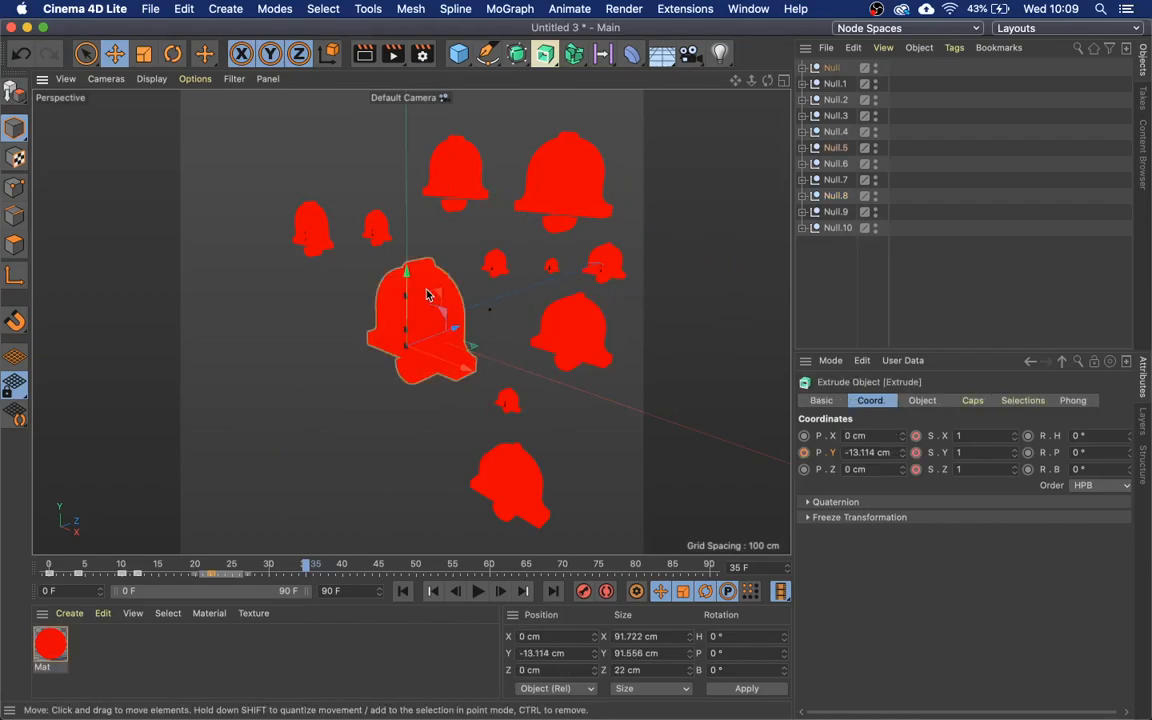
pyautogui.moveTo(463, 329); pyautogui.dragTo(478, 325)
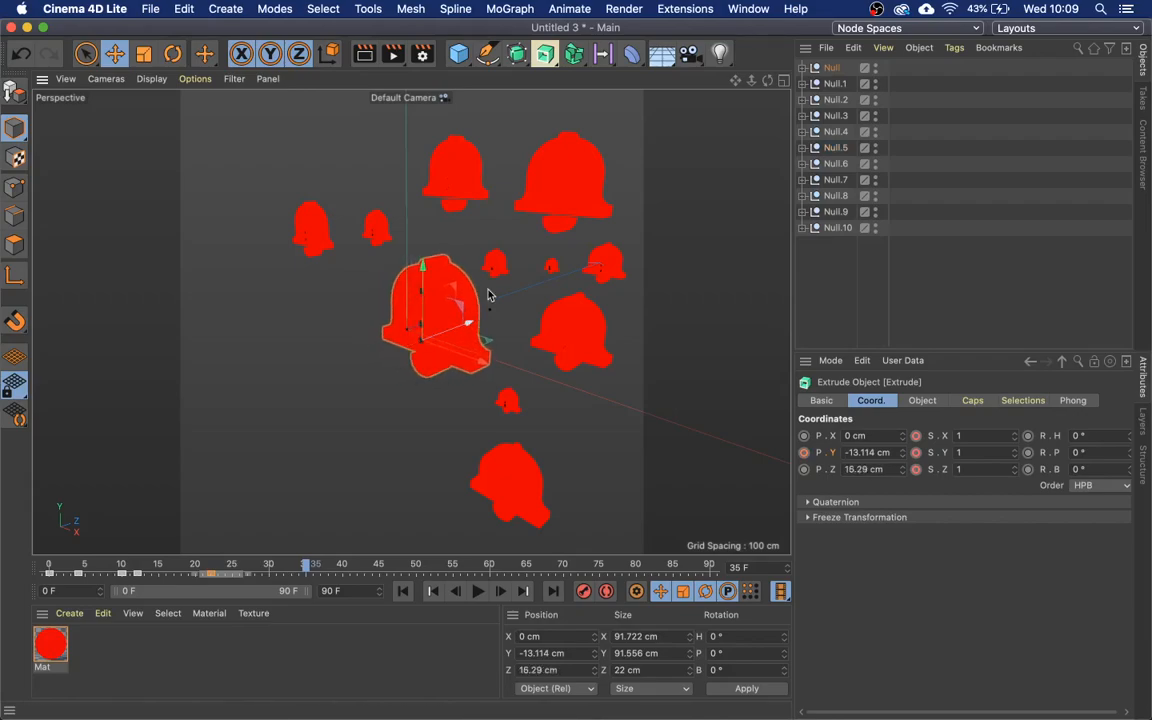
pyautogui.click(495, 260)
pyautogui.moveTo(499, 195); pyautogui.dragTo(497, 252)
pyautogui.moveTo(530, 310); pyautogui.dragTo(540, 296)
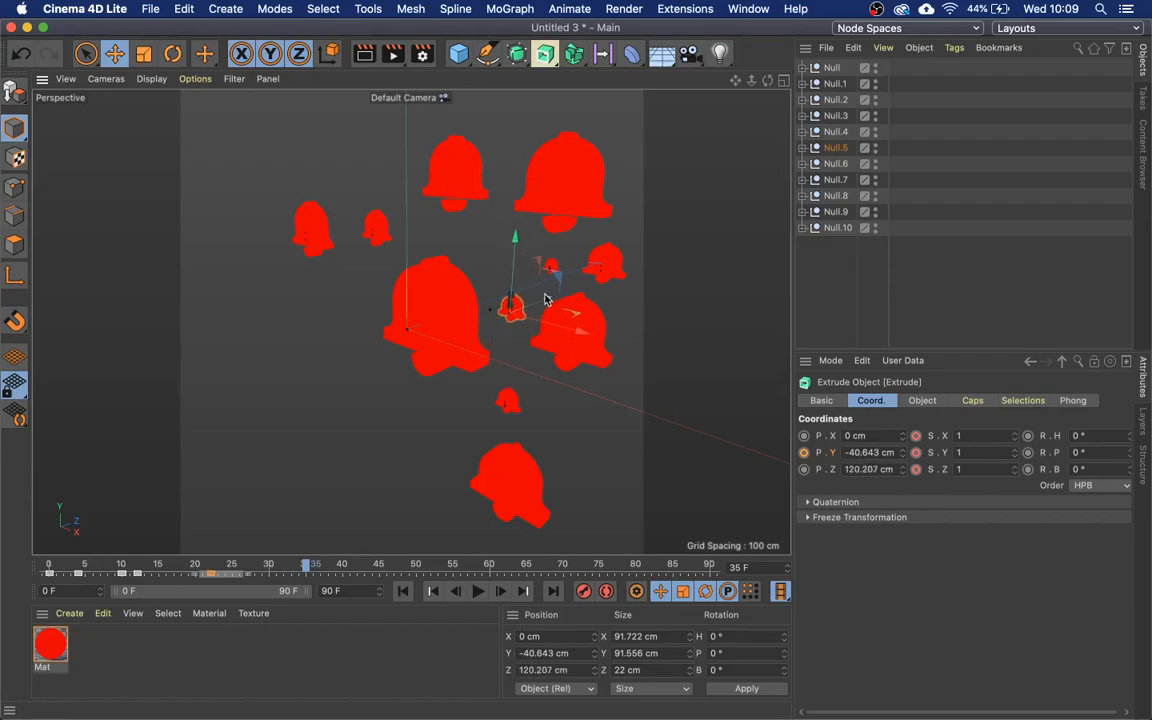
pyautogui.moveTo(514, 249); pyautogui.dragTo(515, 218)
# Lower the bell nested in Null.3 to about Y -50.6 cm and push the lowest bell farther back in the scene.
pyautogui.click(452, 184)
pyautogui.moveTo(446, 108); pyautogui.dragTo(447, 145)
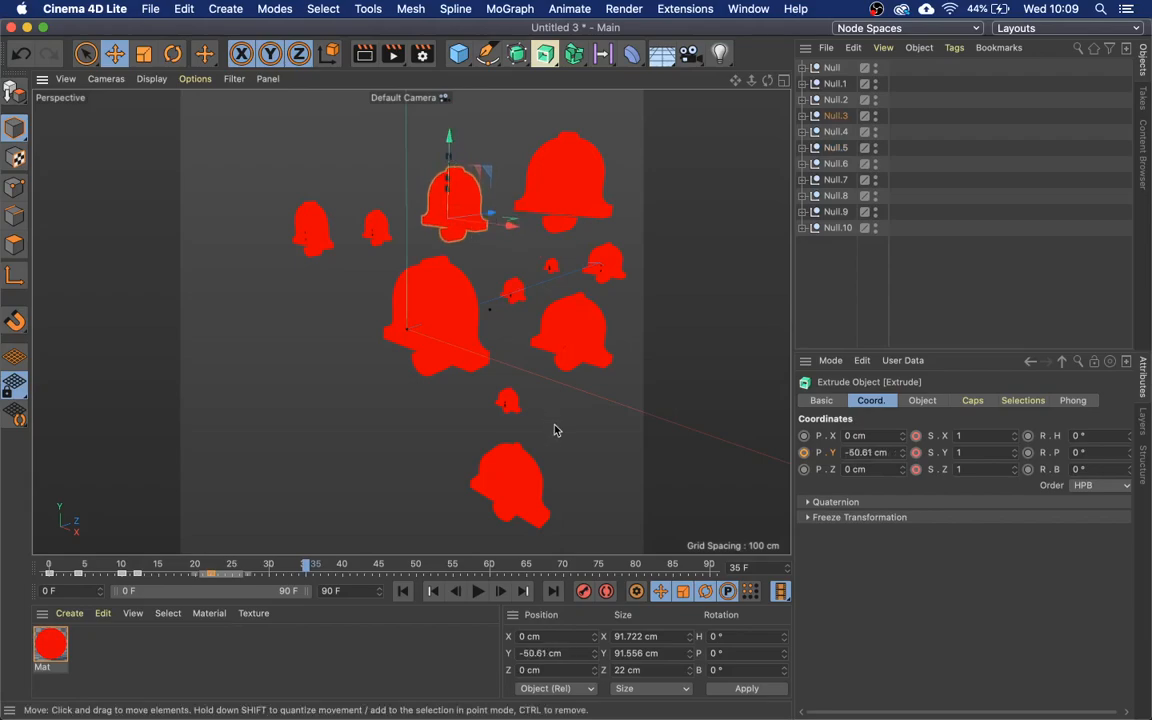
pyautogui.click(522, 490)
pyautogui.moveTo(541, 468); pyautogui.dragTo(594, 414)
pyautogui.click(509, 516)
# Shift the bell nested in Null.1 to about Z 26.2 cm and lower it, and play the animation to check the arrangement.
pyautogui.click(305, 238)
pyautogui.moveTo(299, 165); pyautogui.dragTo(302, 203)
pyautogui.moveTo(365, 266)
pyautogui.mouseDown()
pyautogui.moveTo(390, 268)
pyautogui.moveTo(378, 270)
pyautogui.mouseUp()
pyautogui.moveTo(317, 196); pyautogui.dragTo(319, 213)
pyautogui.click(477, 592)
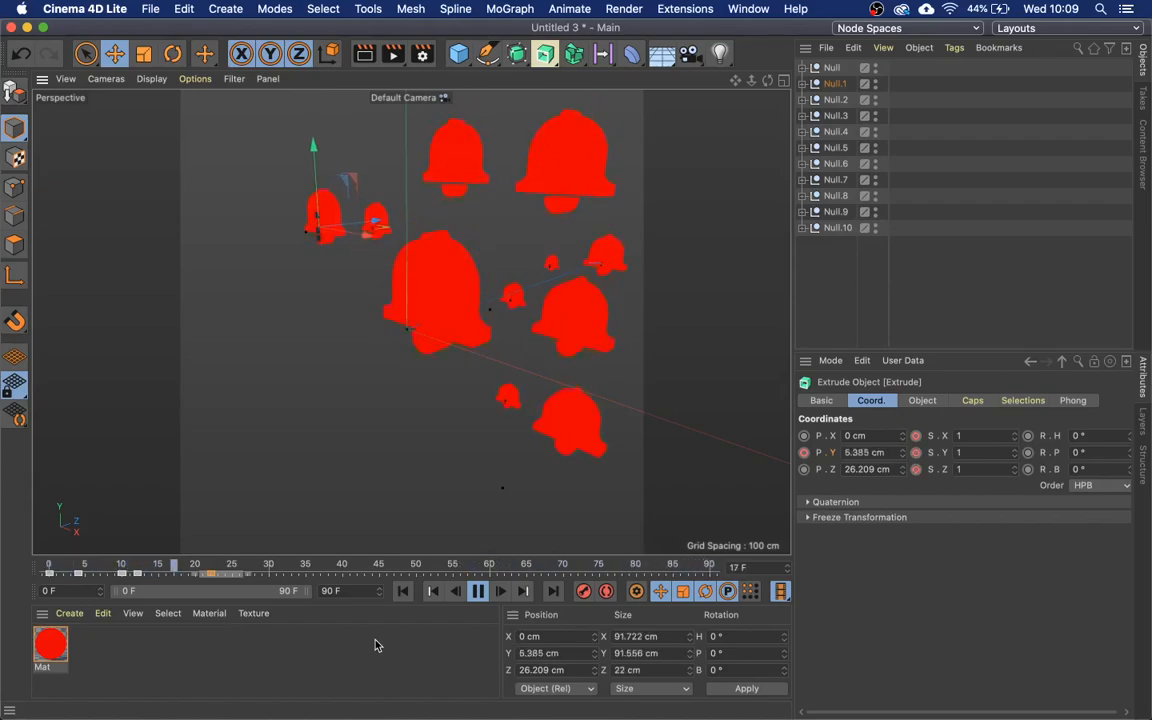
pyautogui.click(479, 592)
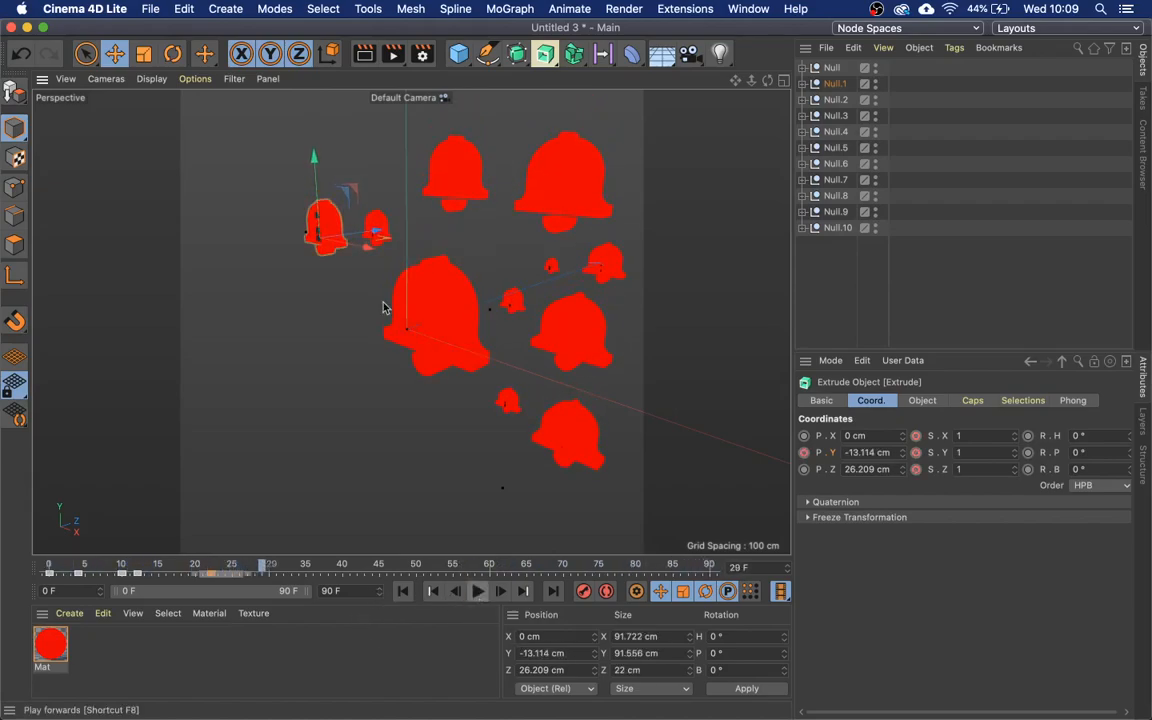
# Try lowering the bell nested in Null.1 along Y, down to about -215 cm, and undo the move.
pyautogui.moveTo(316, 170); pyautogui.dragTo(314, 212)
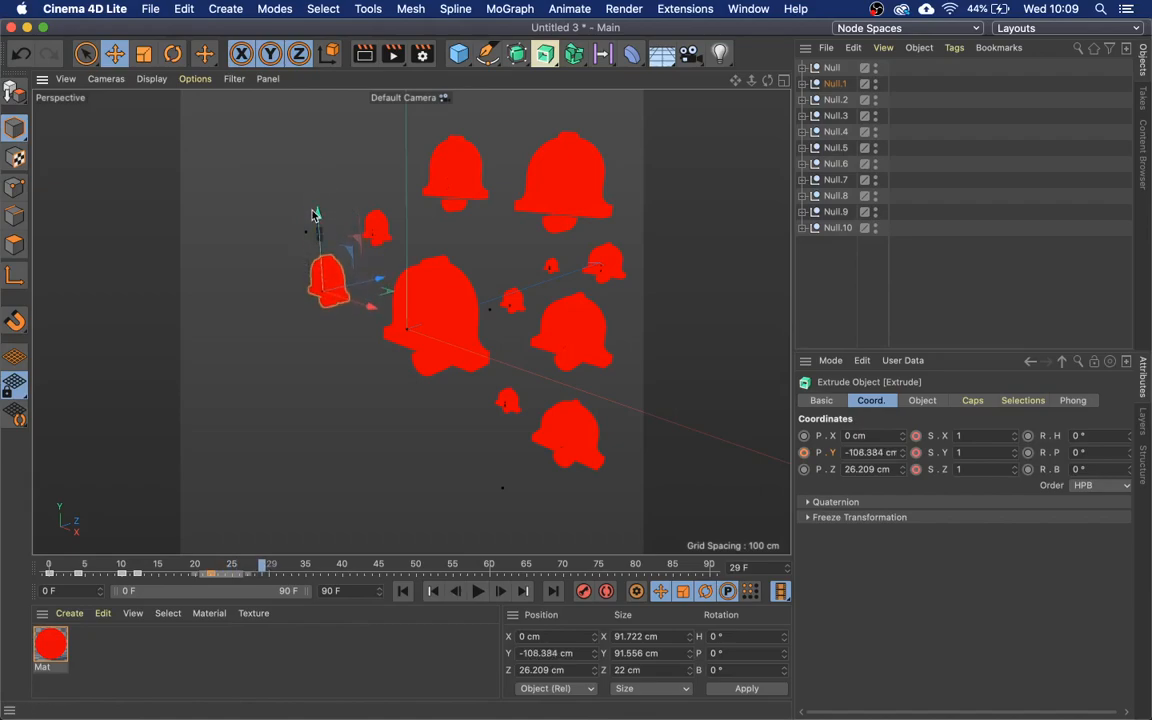
pyautogui.press('super+z')
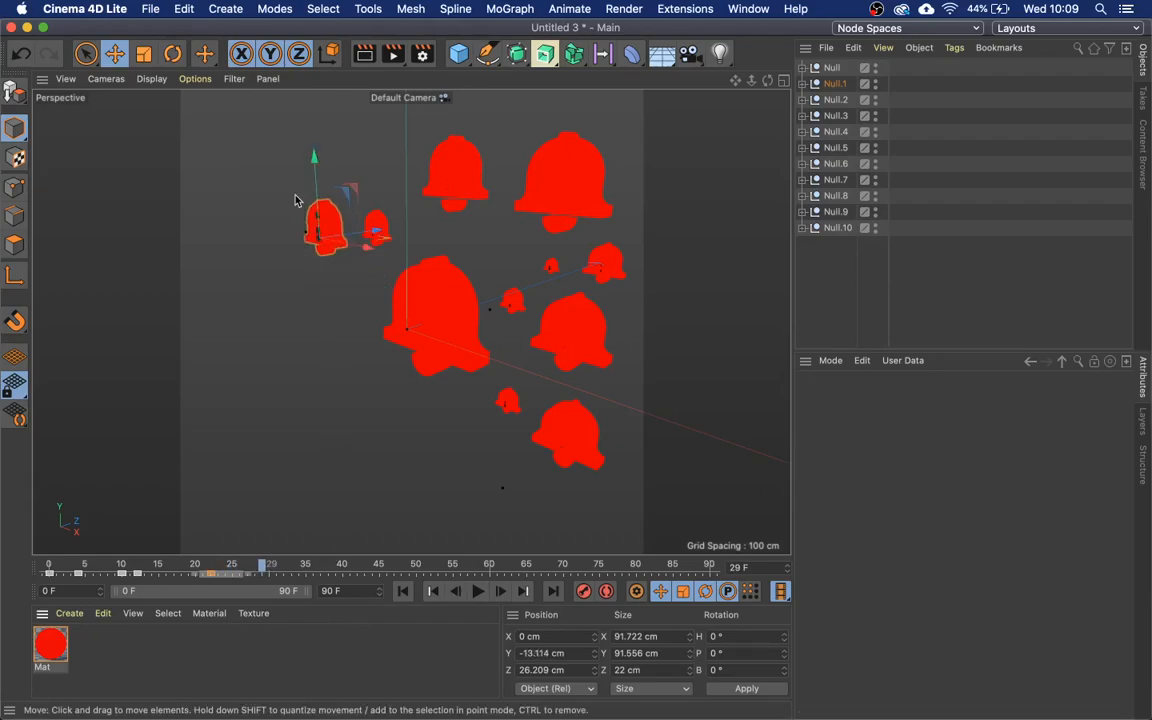
pyautogui.moveTo(313, 155); pyautogui.dragTo(320, 265)
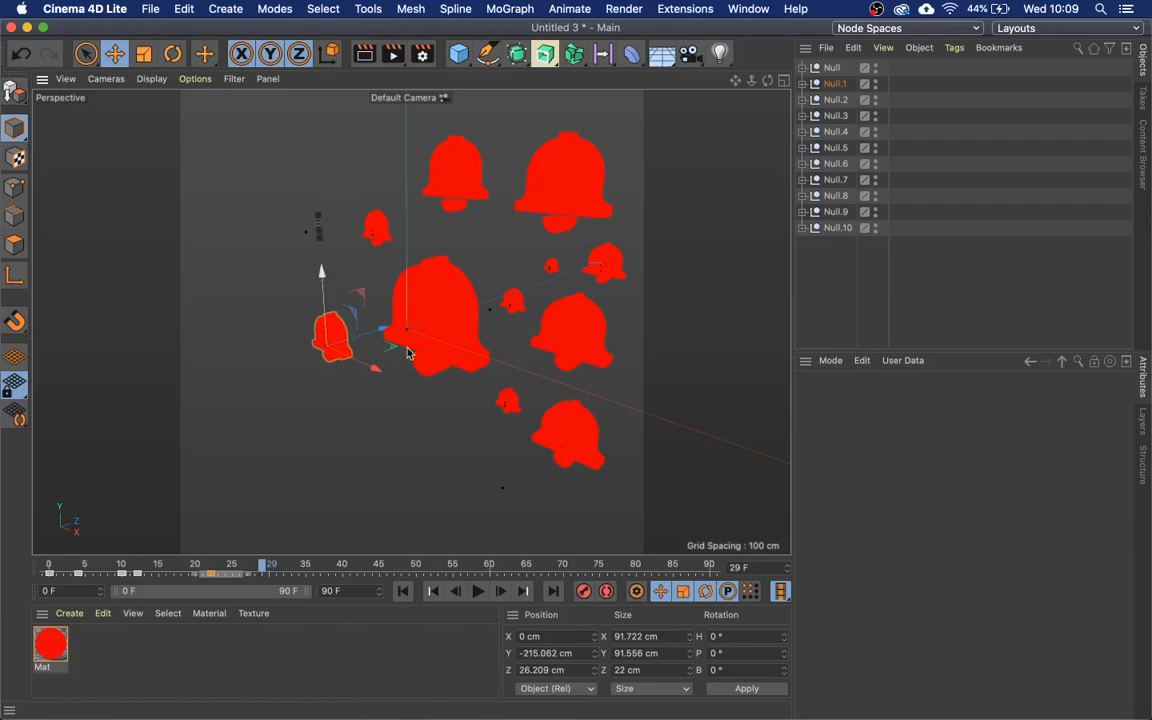
pyautogui.click(835, 84)
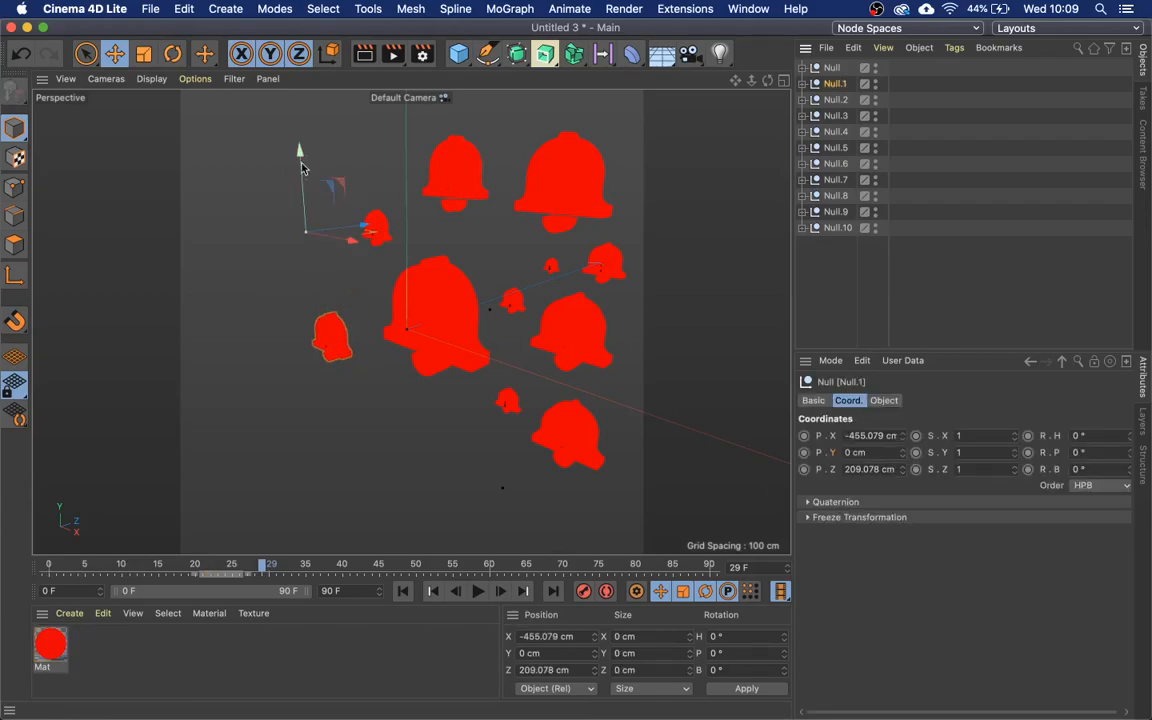
pyautogui.press('super+z')
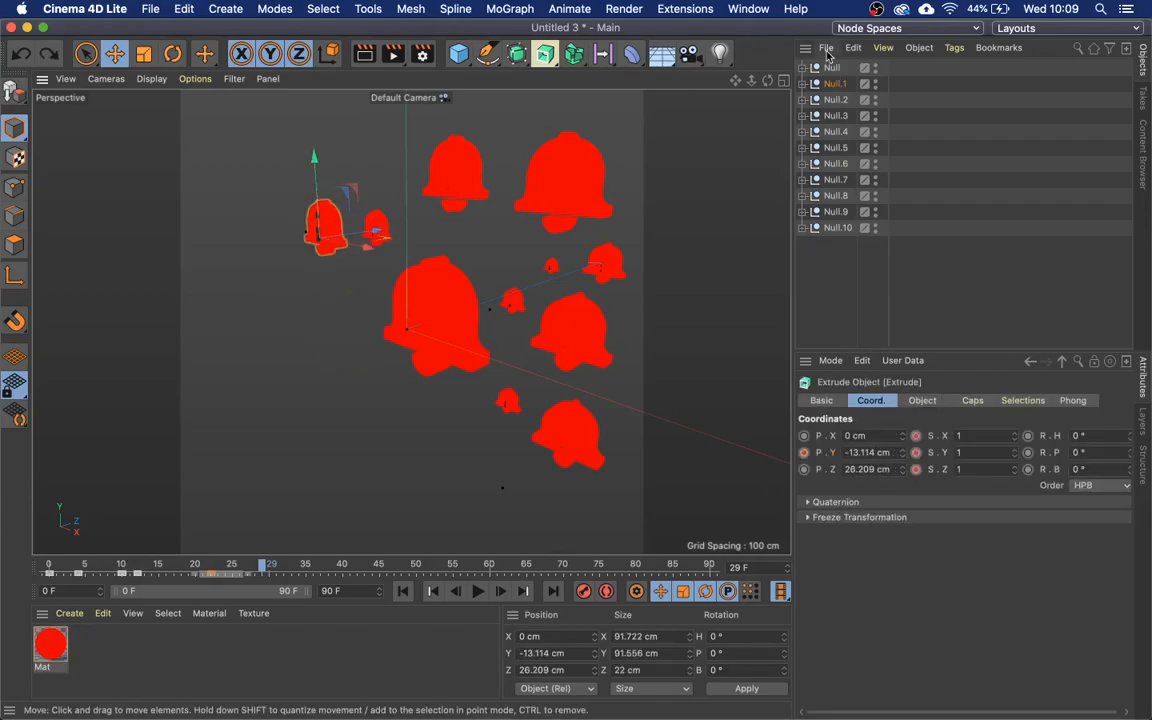
# Lower Null.1 itself to about Y -107.9 cm.
pyautogui.click(835, 84)
pyautogui.moveTo(299, 150); pyautogui.dragTo(304, 216)
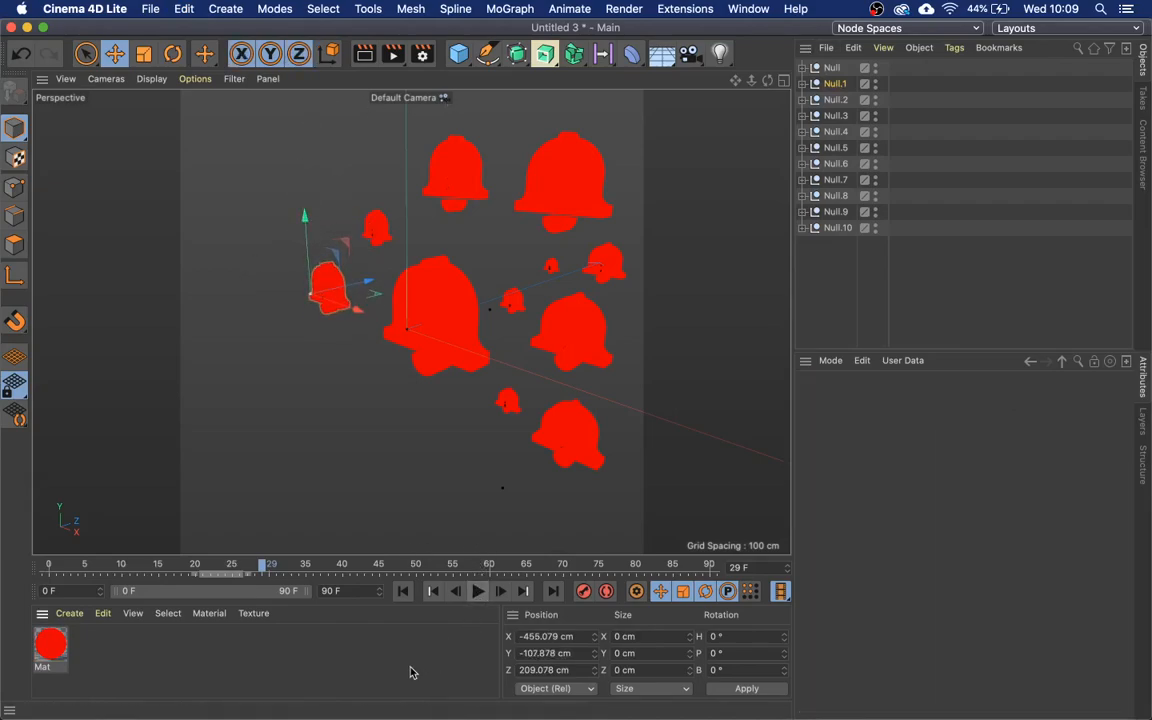
# Select all the Nulls from Null to Null.10 and open the Timeline Dope Sheet.
pyautogui.click(820, 281)
pyautogui.moveTo(846, 240); pyautogui.dragTo(808, 35)
pyautogui.click(740, 8)
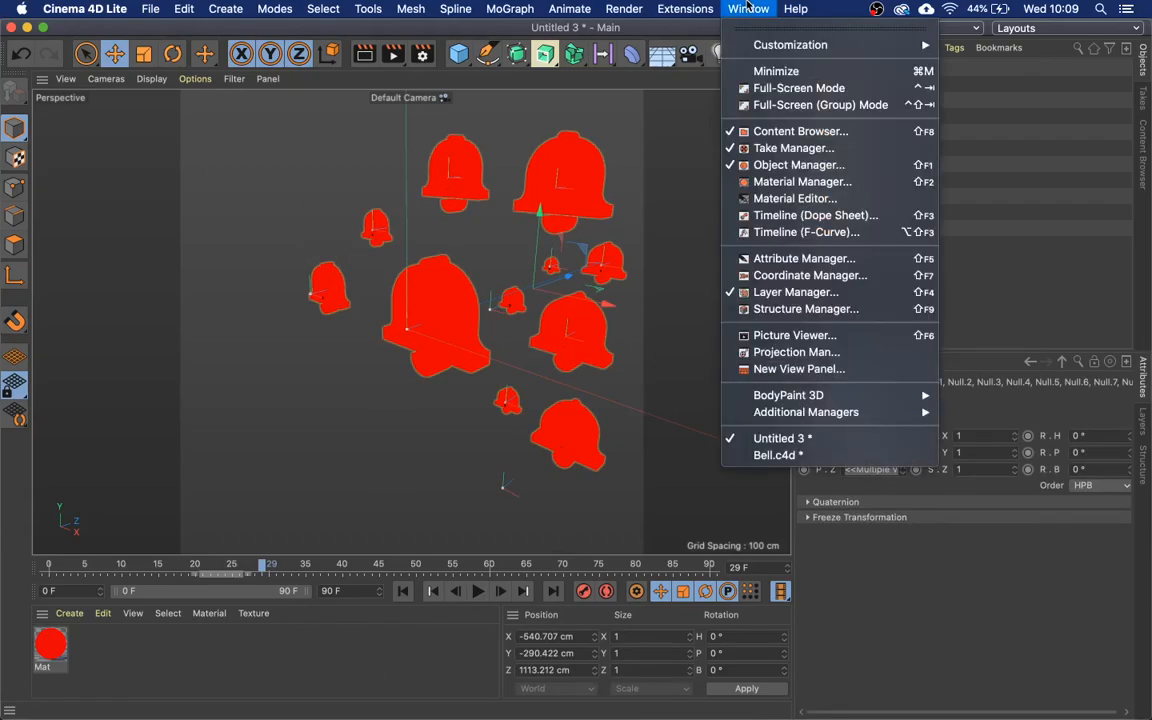
pyautogui.click(795, 215)
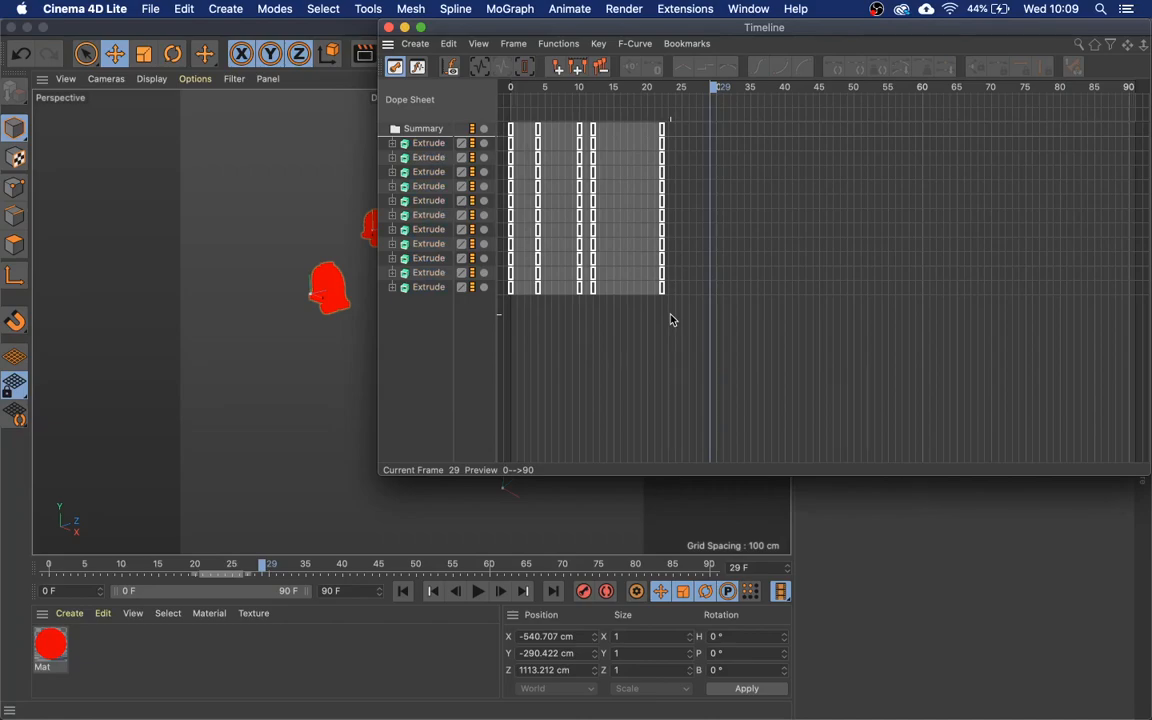
# Shift the first bell's keyframes to start at frame 7 and the other ten bells' keyframes to start at frame 38.
pyautogui.moveTo(689, 309); pyautogui.dragTo(610, 194)
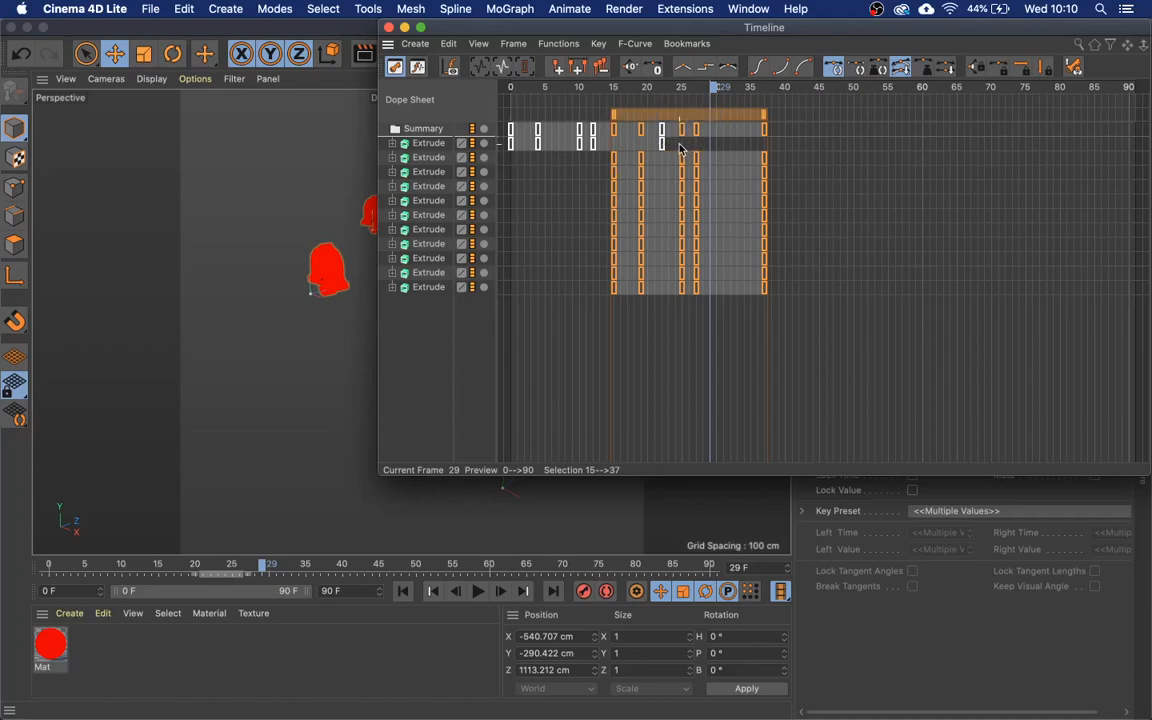
pyautogui.moveTo(509, 152); pyautogui.dragTo(812, 329)
pyautogui.moveTo(614, 290); pyautogui.dragTo(770, 297)
pyautogui.click(757, 332)
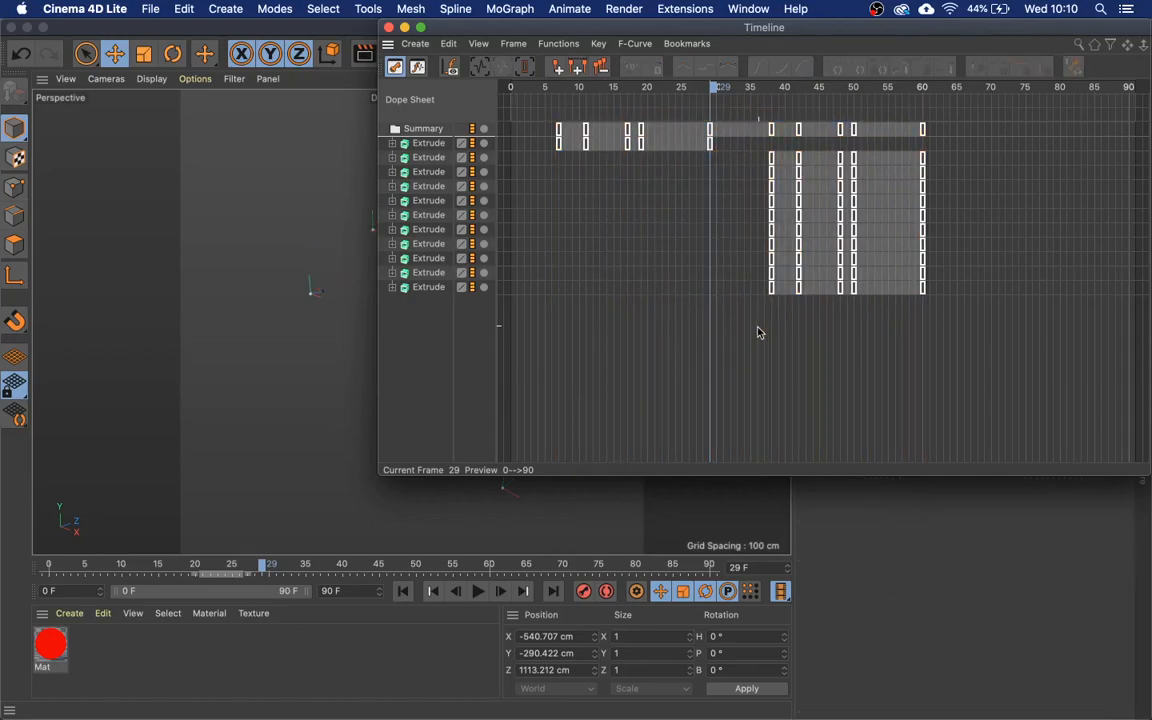
# Offset the keyframes of the second to fifth Extrude tracks to start at frames 24, 30, 41 and 46.
pyautogui.moveTo(768, 158); pyautogui.dragTo(673, 172)
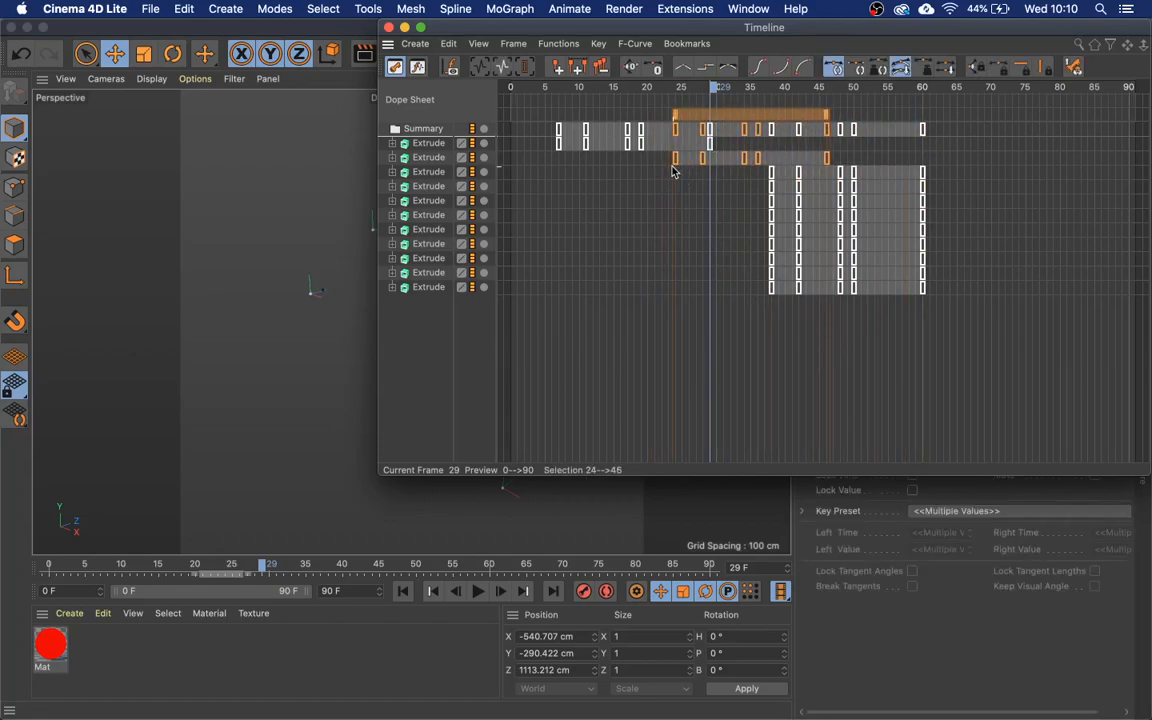
pyautogui.moveTo(951, 174); pyautogui.dragTo(720, 180)
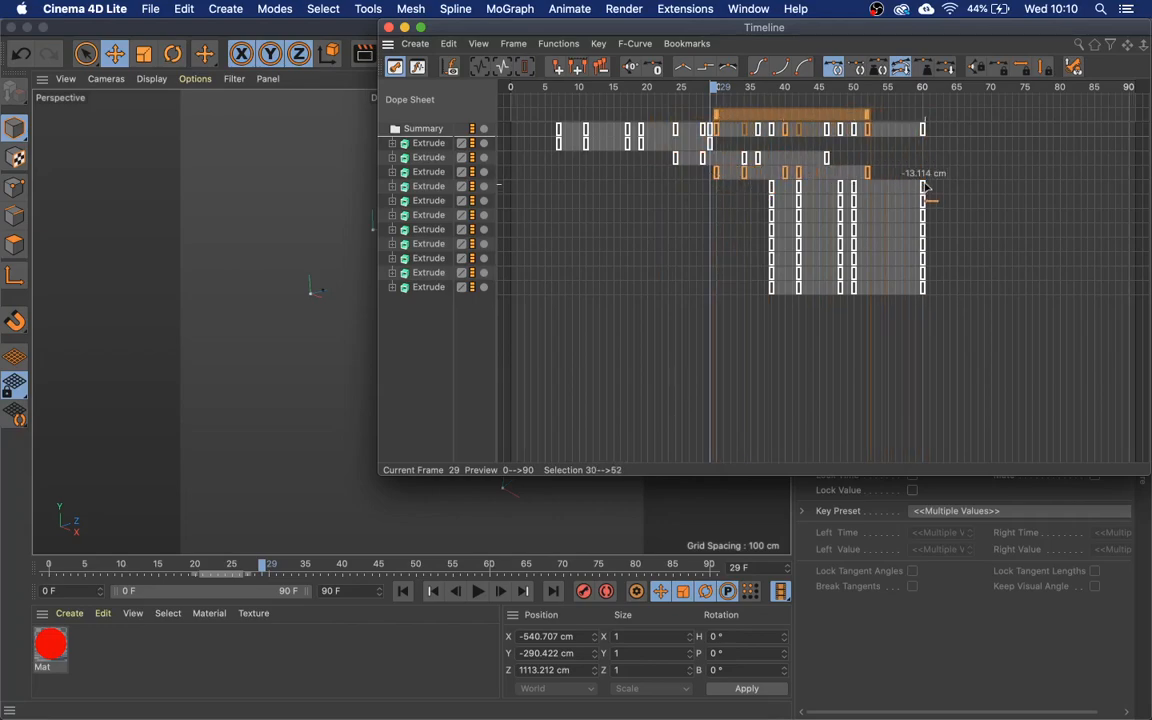
pyautogui.moveTo(932, 183); pyautogui.dragTo(793, 196)
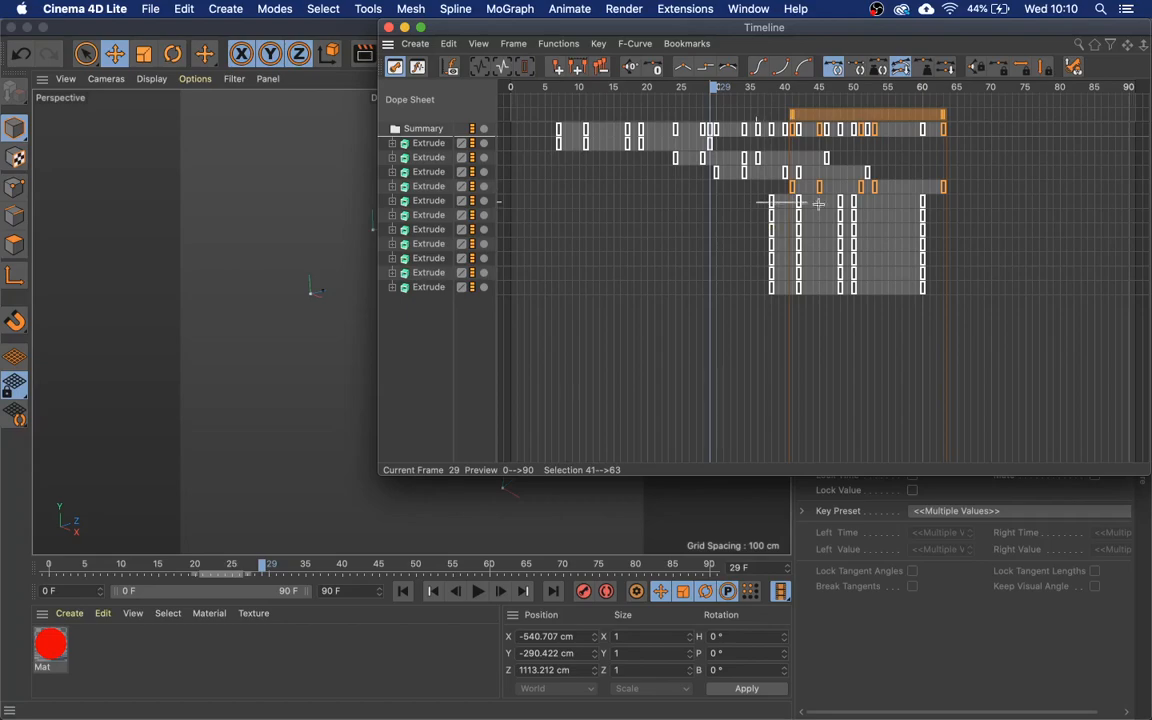
pyautogui.moveTo(943, 200); pyautogui.dragTo(927, 207)
pyautogui.moveTo(926, 207); pyautogui.dragTo(981, 207)
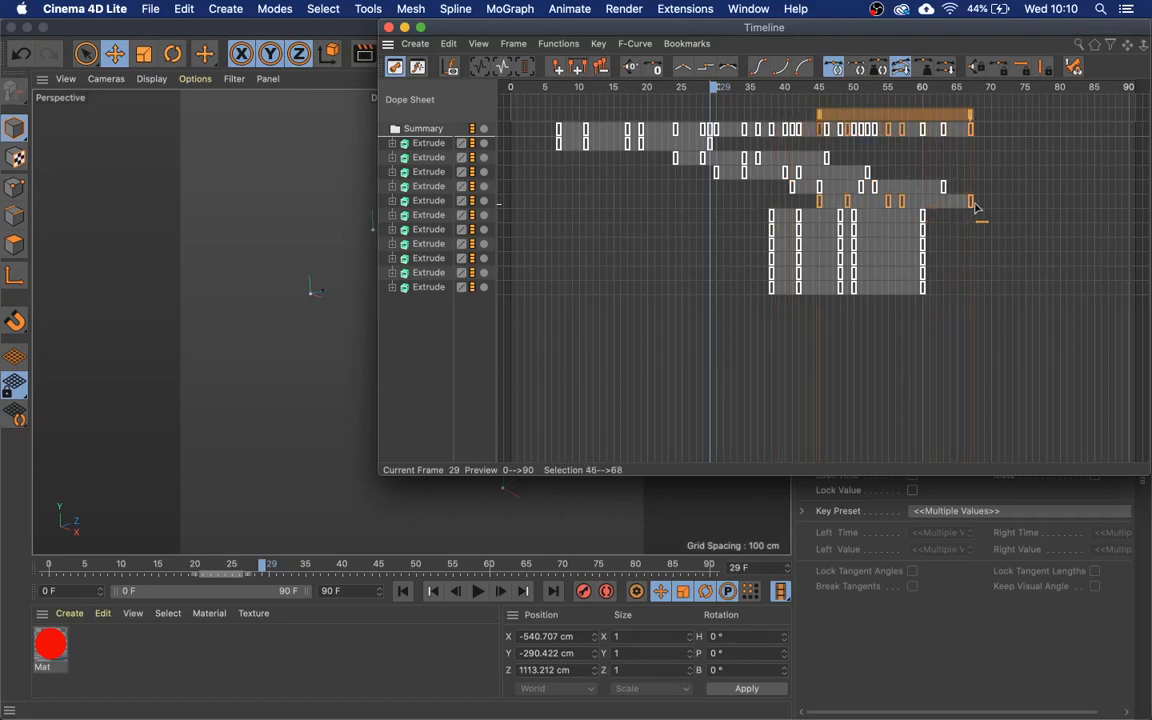
# Offset the keyframes of the sixth, seventh and eighth Extrude tracks to start at frames 42, 40 and 44.
pyautogui.moveTo(752, 212); pyautogui.dragTo(953, 220)
pyautogui.moveTo(750, 237); pyautogui.dragTo(938, 235)
pyautogui.moveTo(768, 244); pyautogui.dragTo(960, 244)
pyautogui.moveTo(817, 246); pyautogui.dragTo(858, 262)
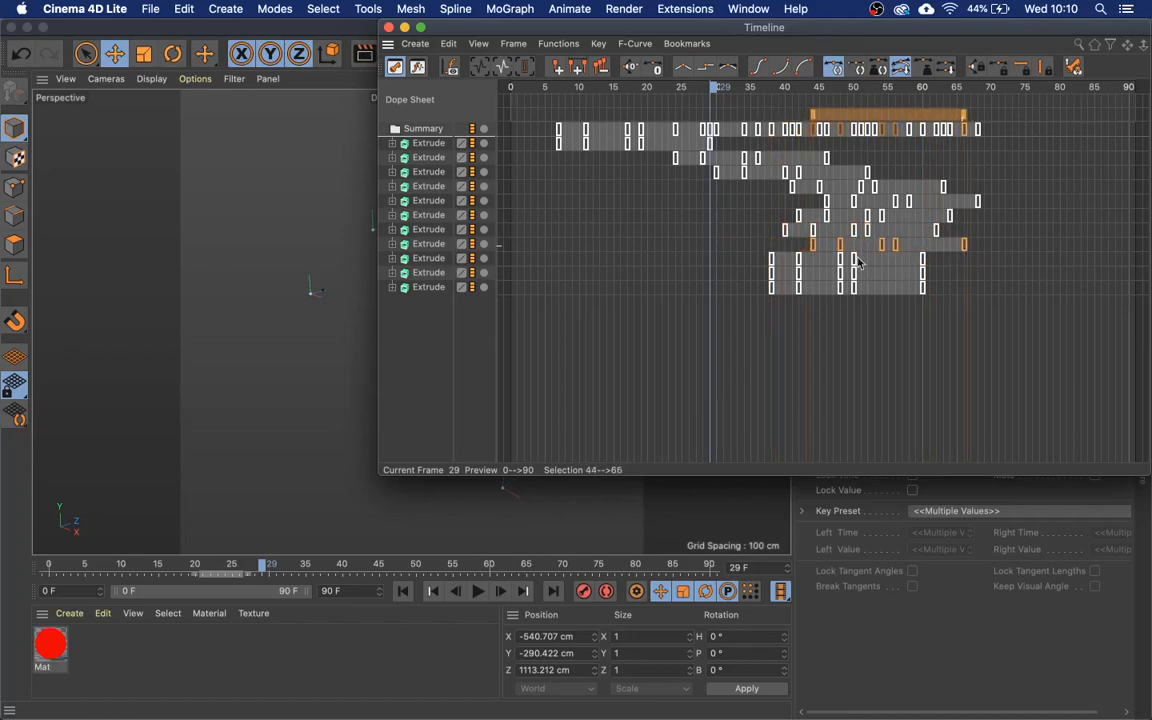
# Offset the ninth and tenth Extrude tracks' keyframes to start at frames 47 and 44, and shift the eleventh track's keyframes forward in time.
pyautogui.moveTo(760, 252); pyautogui.dragTo(985, 265)
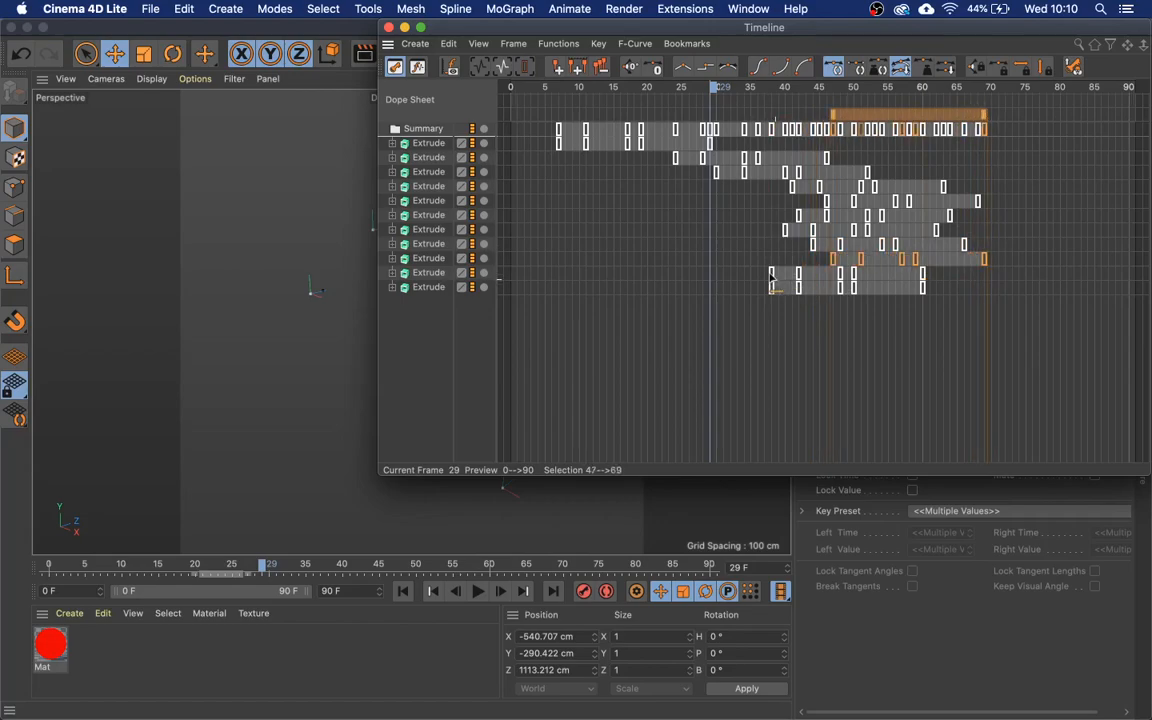
pyautogui.moveTo(753, 277); pyautogui.dragTo(964, 279)
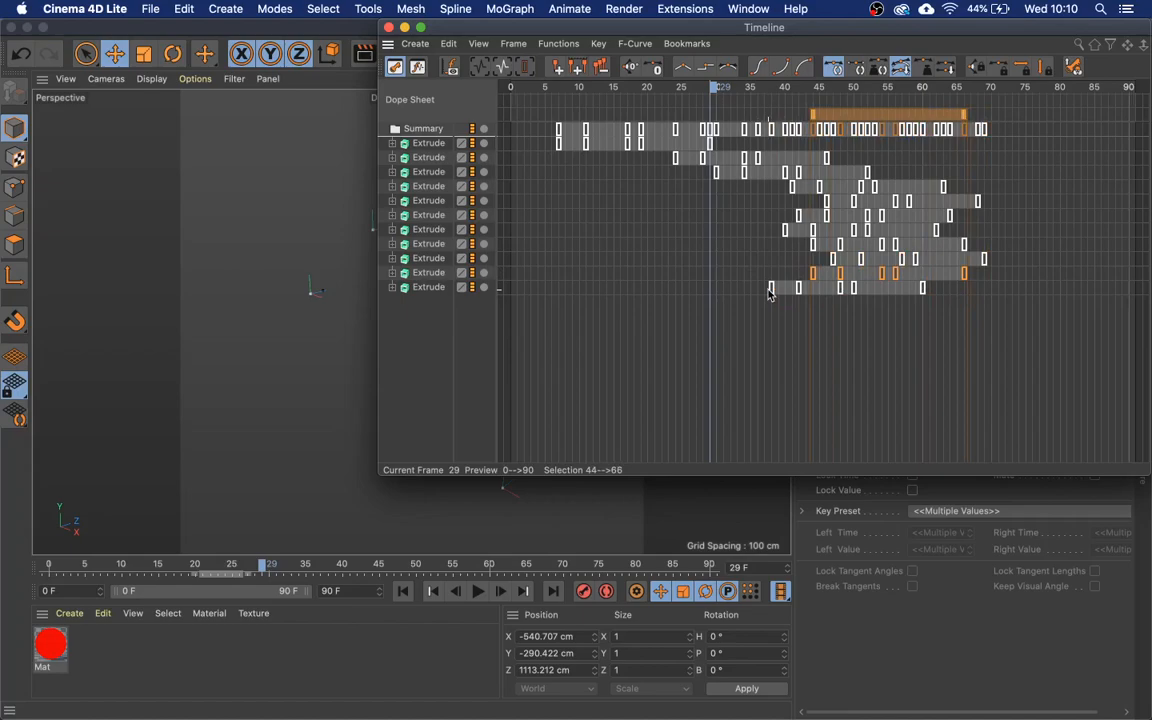
pyautogui.moveTo(810, 288); pyautogui.dragTo(951, 291)
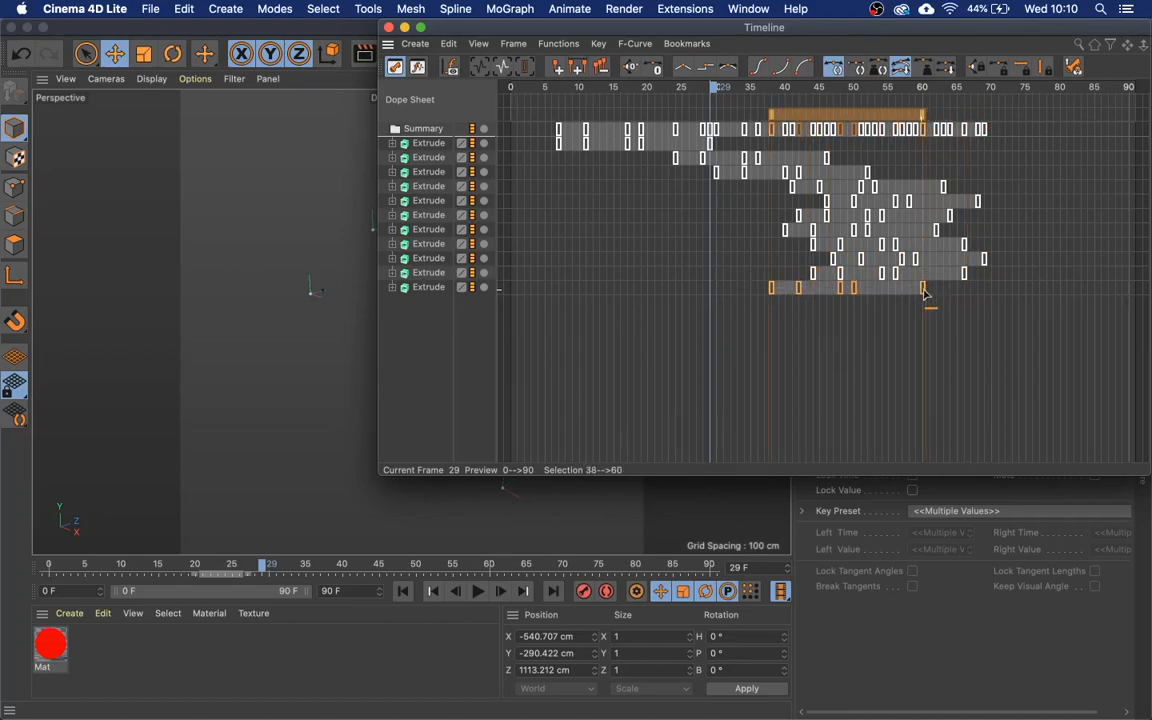
# Shift the keyframes of the second to eleventh Extrude tracks together by 8 frames so the second track starts at frame 32.
pyautogui.moveTo(544, 143); pyautogui.dragTo(712, 121)
pyautogui.moveTo(653, 163); pyautogui.dragTo(1023, 301)
pyautogui.moveTo(678, 162); pyautogui.dragTo(731, 162)
pyautogui.click(630, 244)
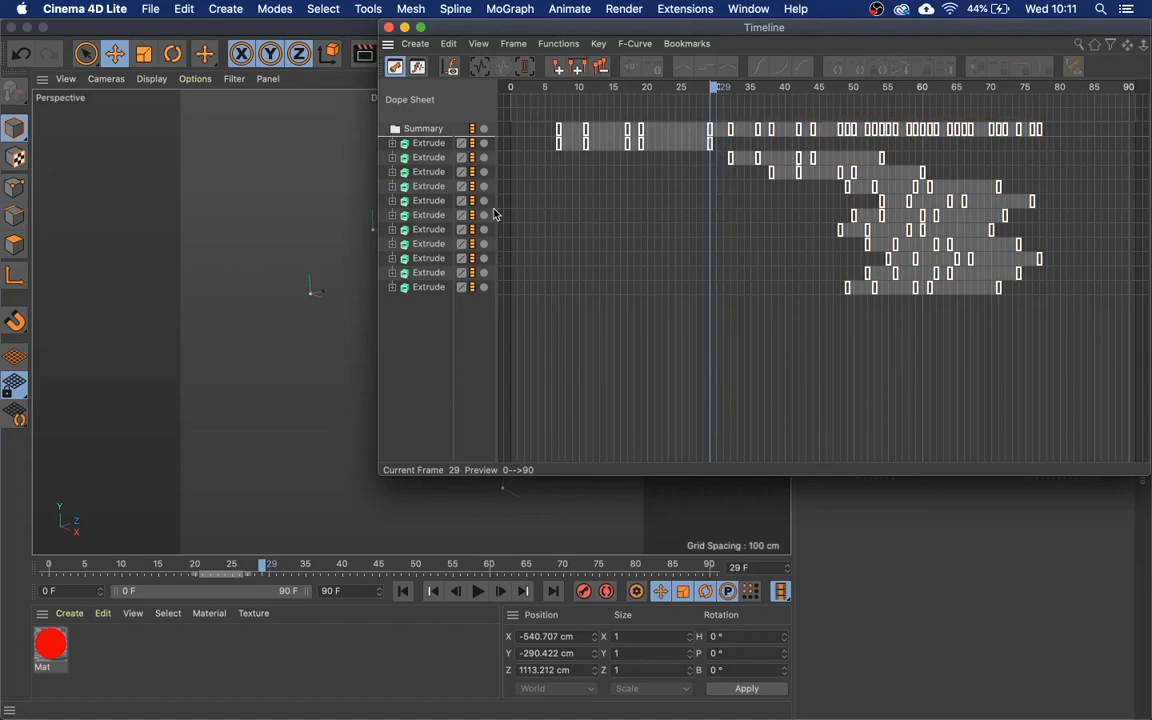
# Close the Timeline and preview the staggered bell animation, stopping playback at frame 75.
pyautogui.click(389, 27)
pyautogui.click(478, 591)
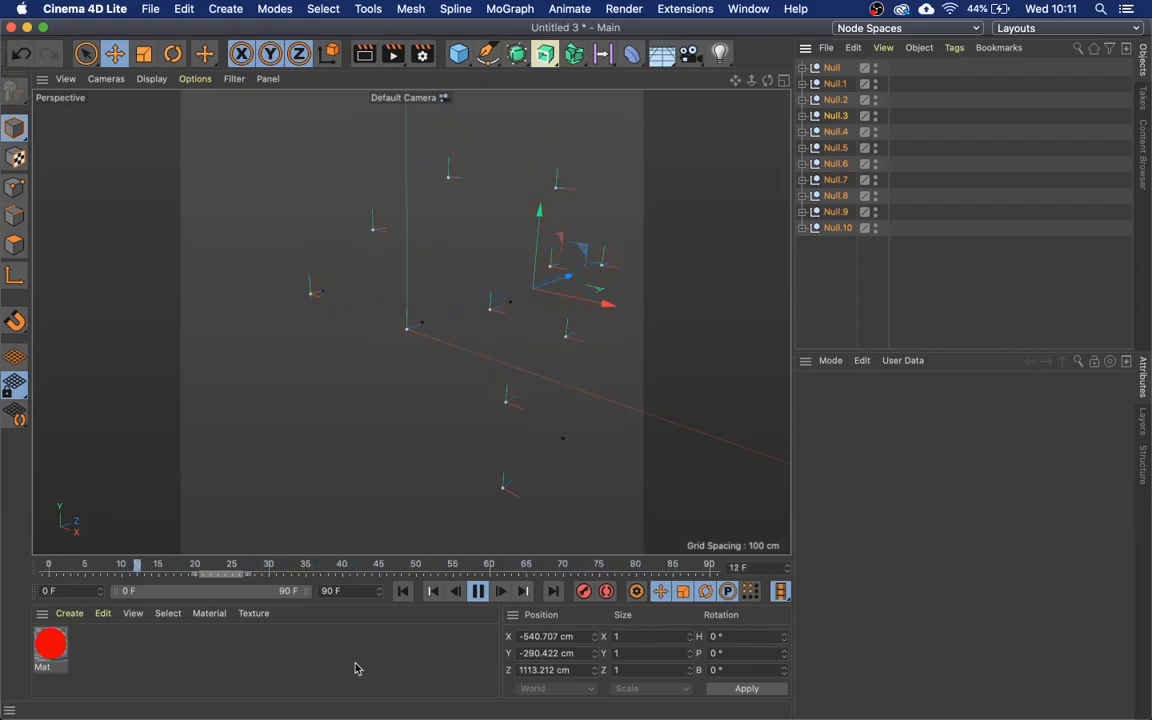
pyautogui.click(477, 591)
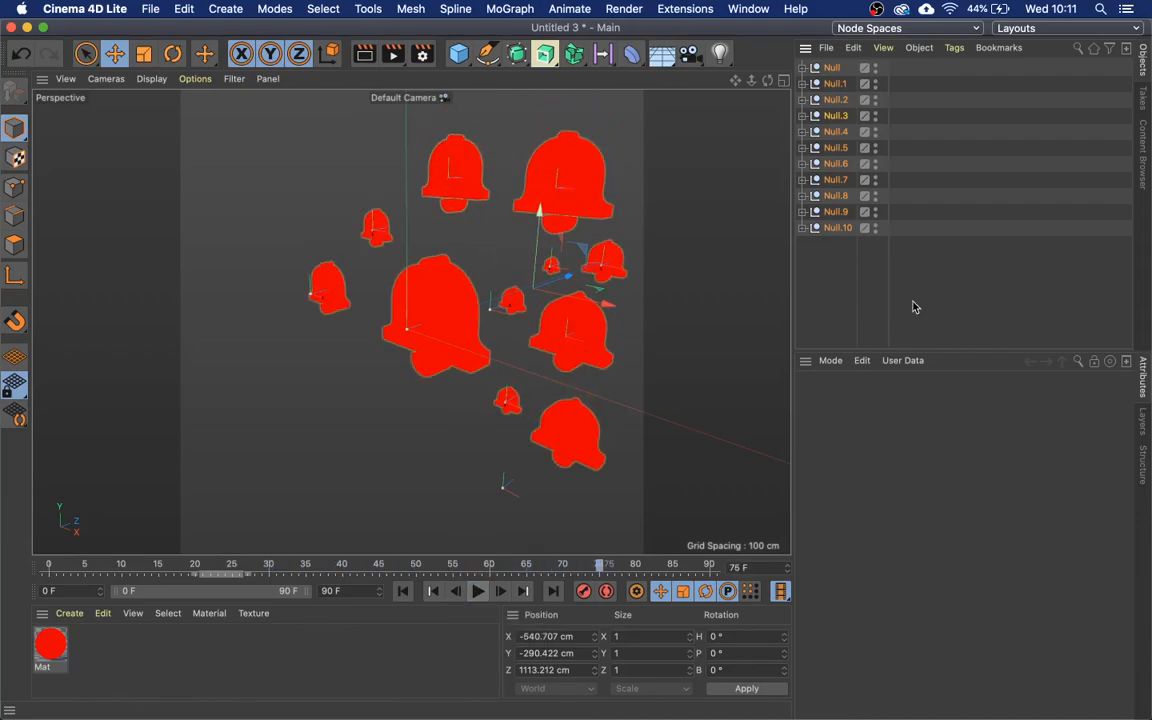
# Duplicate Null.2 and move the copy to about X -583.96, Y -144.616, Z 895.523 cm, in the gap above the central bell.
pyautogui.click(831, 100)
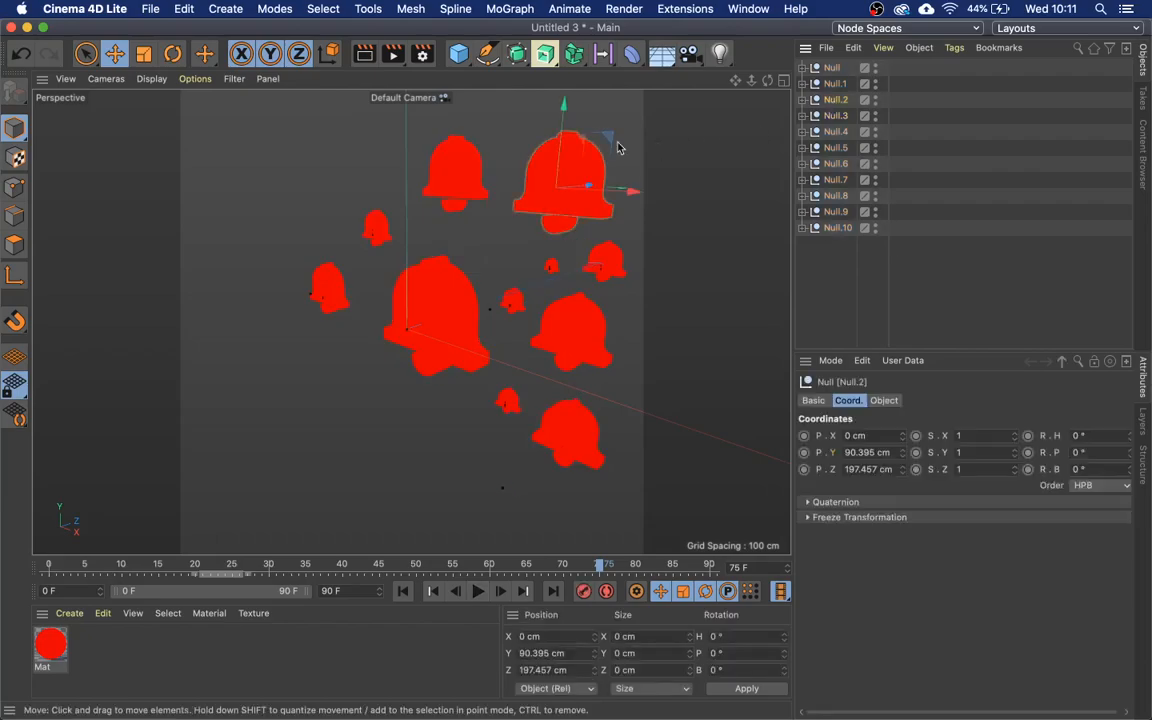
pyautogui.press('super+v')
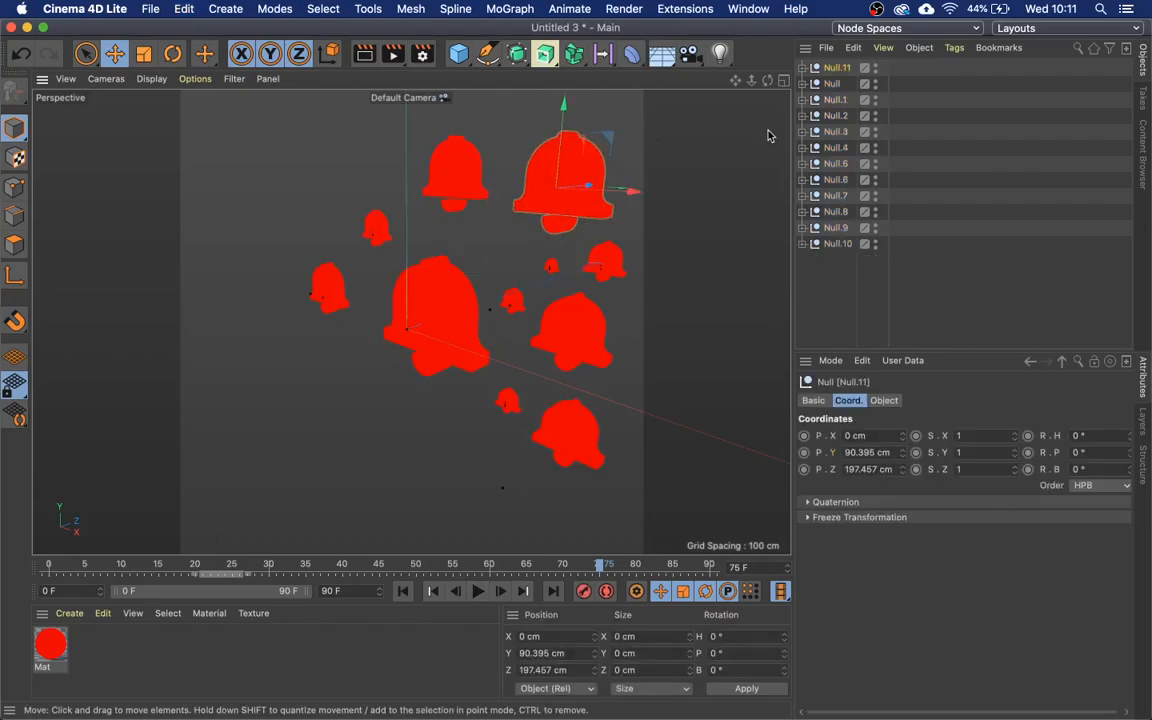
pyautogui.moveTo(563, 104); pyautogui.dragTo(588, 252)
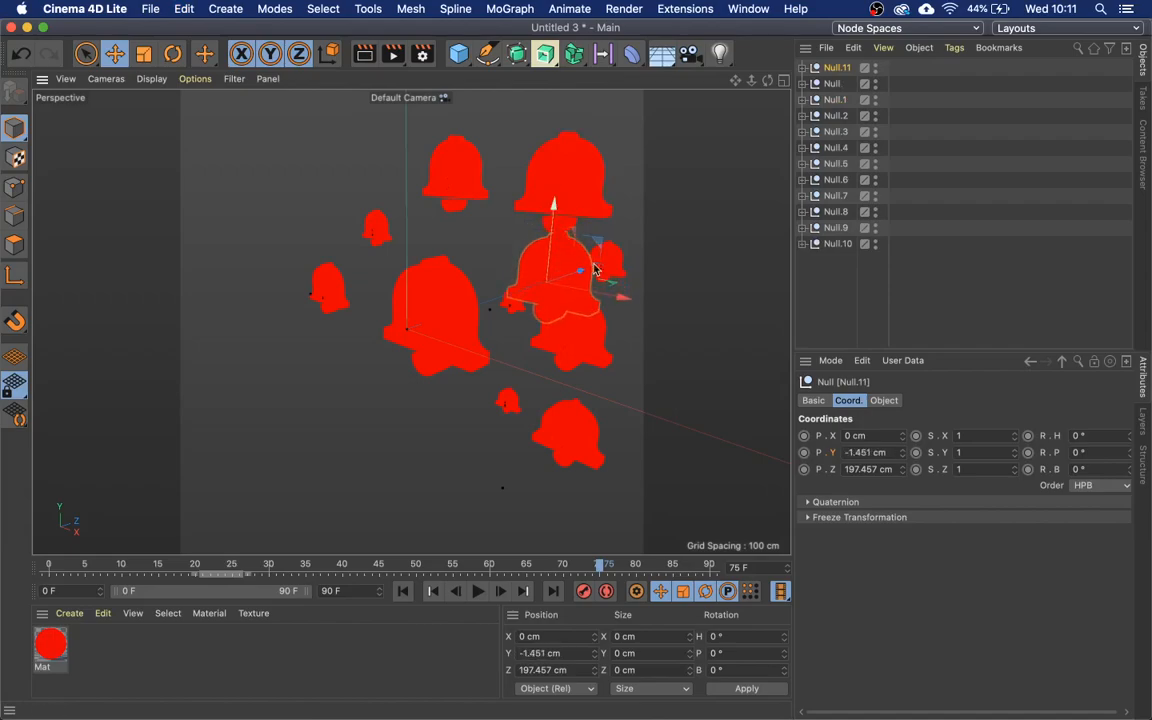
pyautogui.moveTo(627, 301); pyautogui.dragTo(539, 192)
pyautogui.moveTo(491, 124); pyautogui.dragTo(488, 184)
pyautogui.click(363, 647)
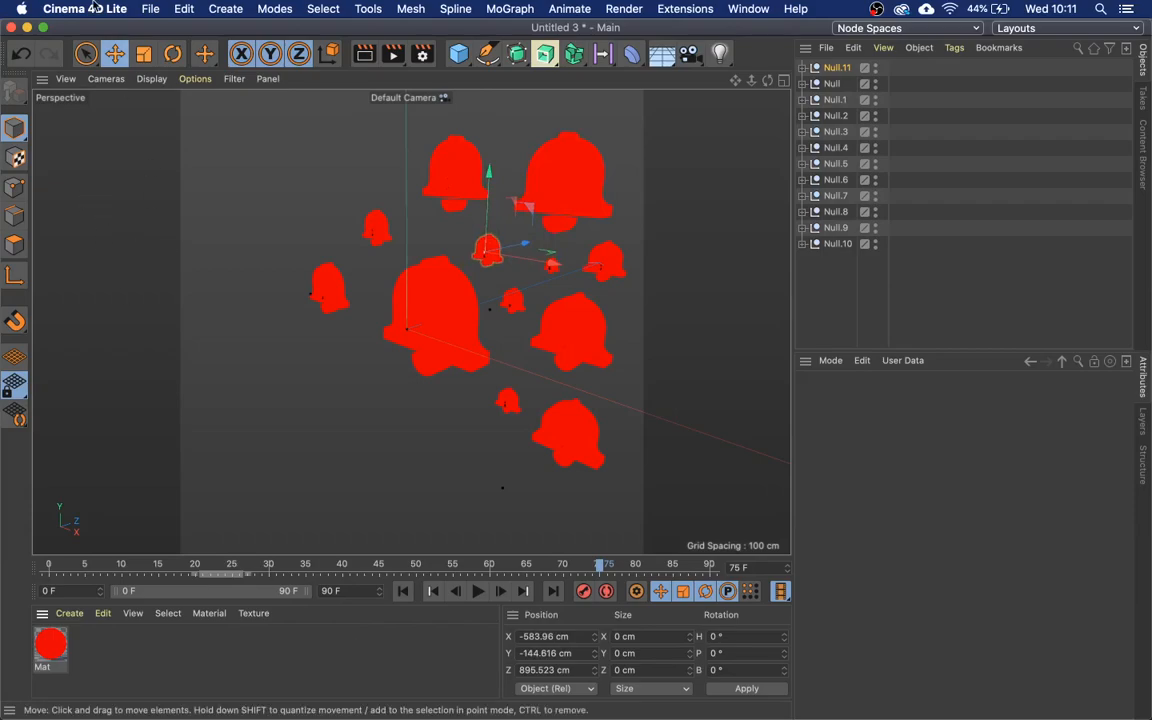
# Save the project as Bell.c4d on the Desktop, replacing the existing file.
pyautogui.click(150, 10)
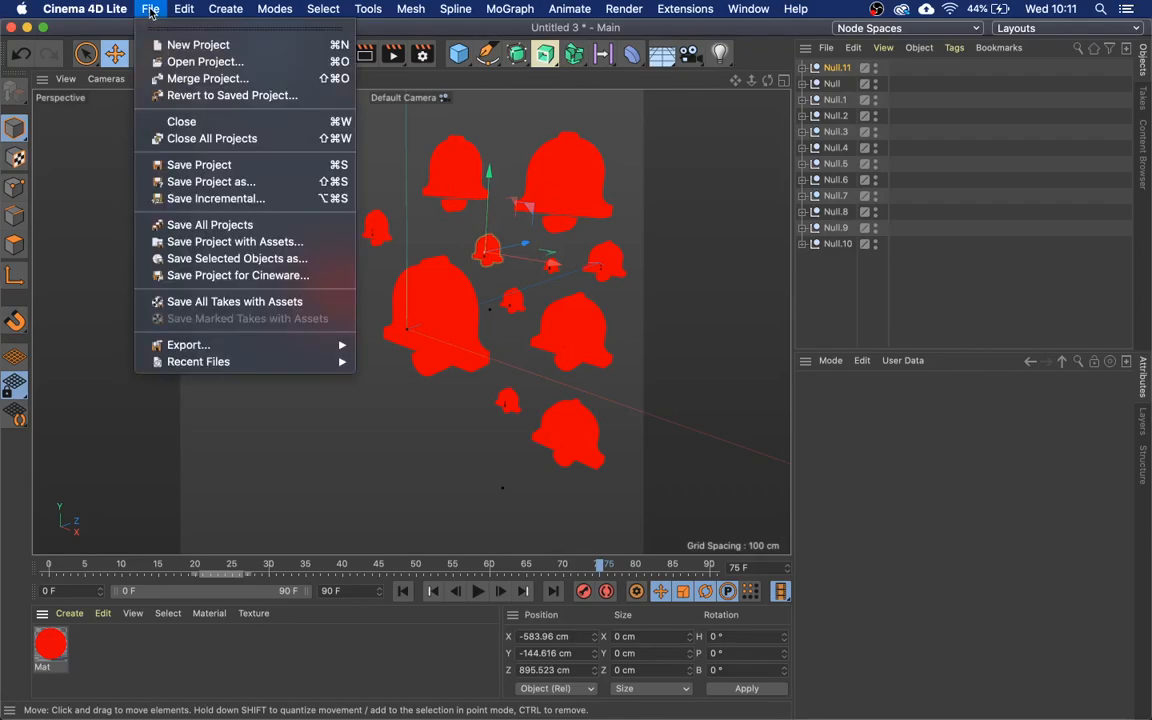
pyautogui.click(204, 183)
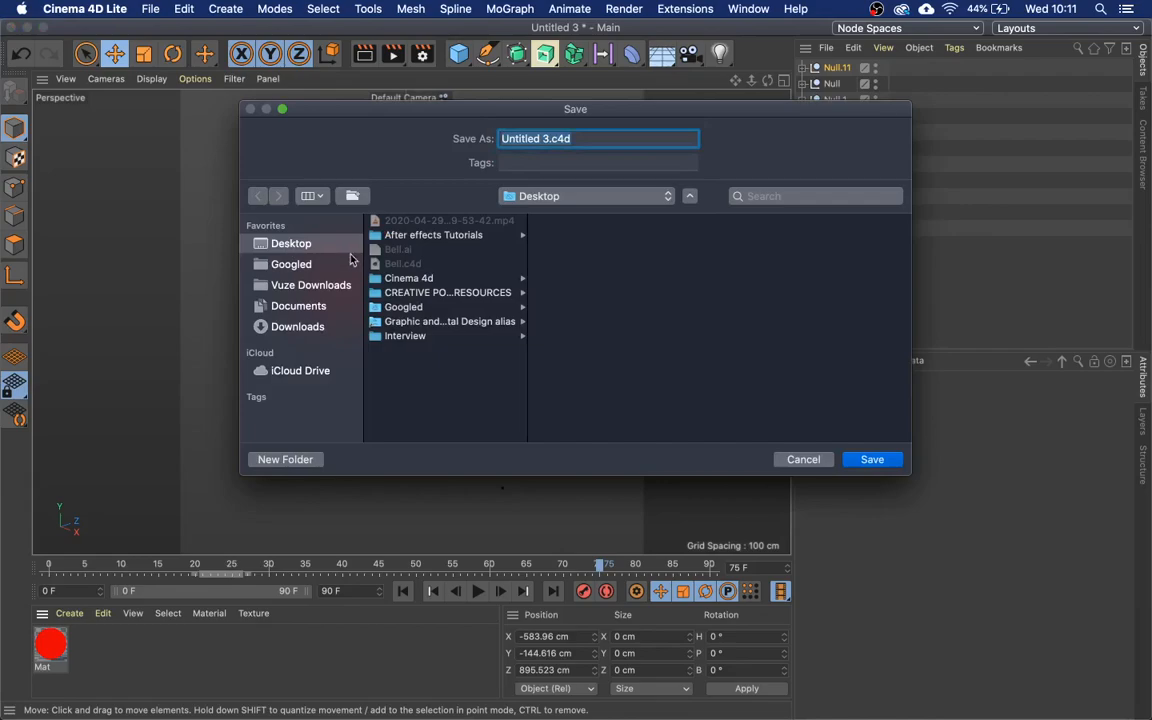
pyautogui.click(409, 272)
pyautogui.click(396, 264)
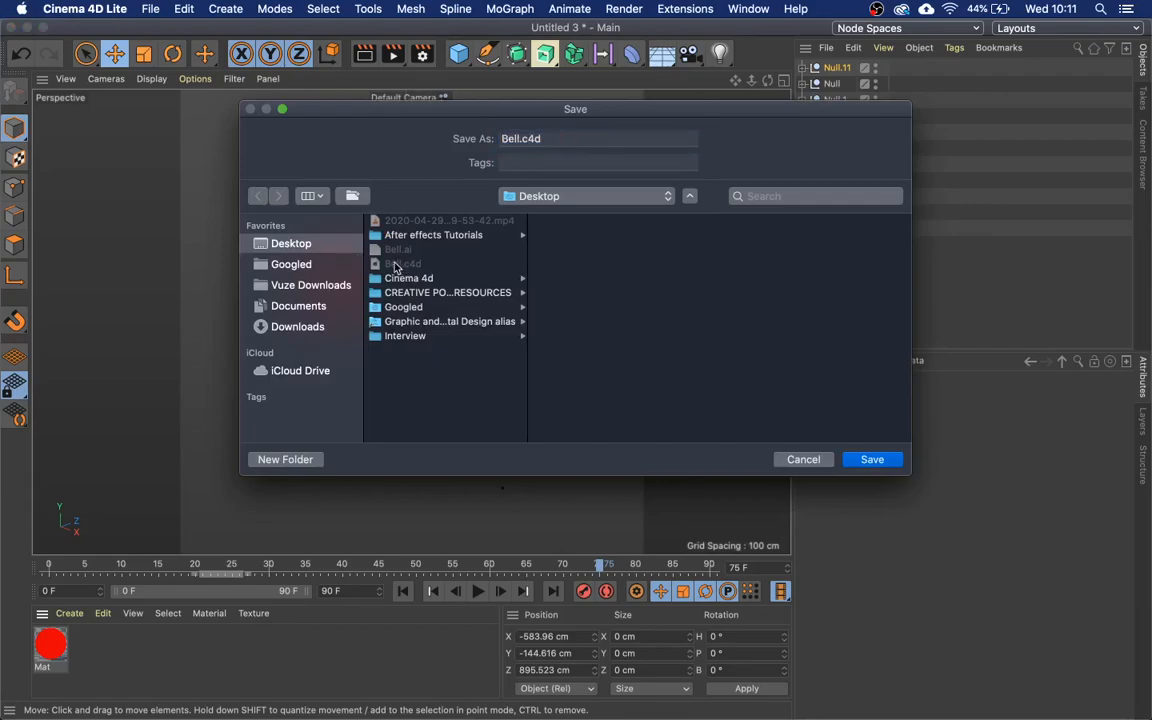
pyautogui.click(875, 459)
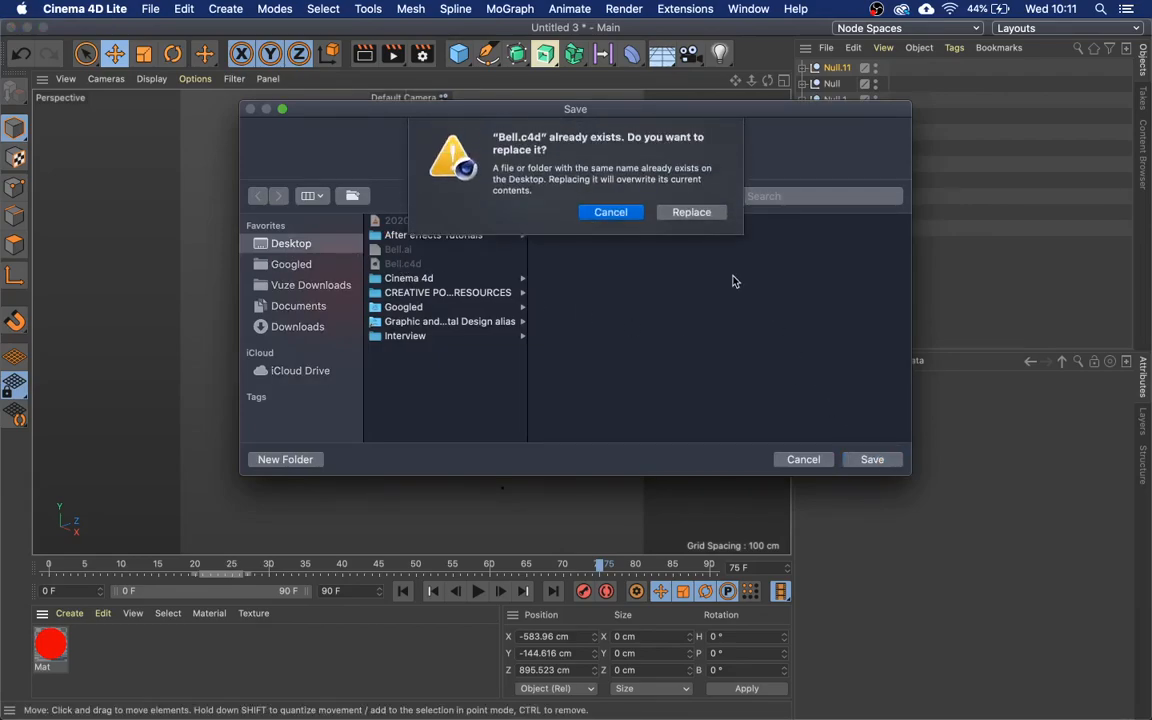
pyautogui.click(691, 212)
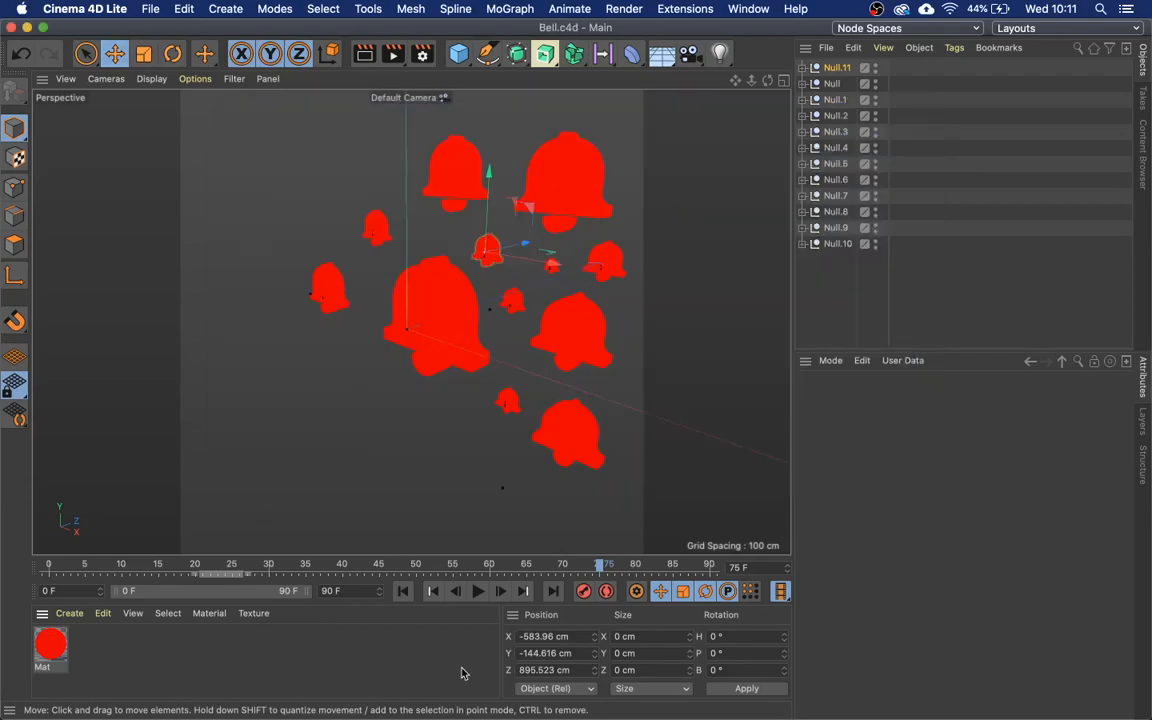
# Switch to After Effects and delete the missing Bell.c4d footage item from the project, keeping the valid one.
pyautogui.moveTo(410, 708)
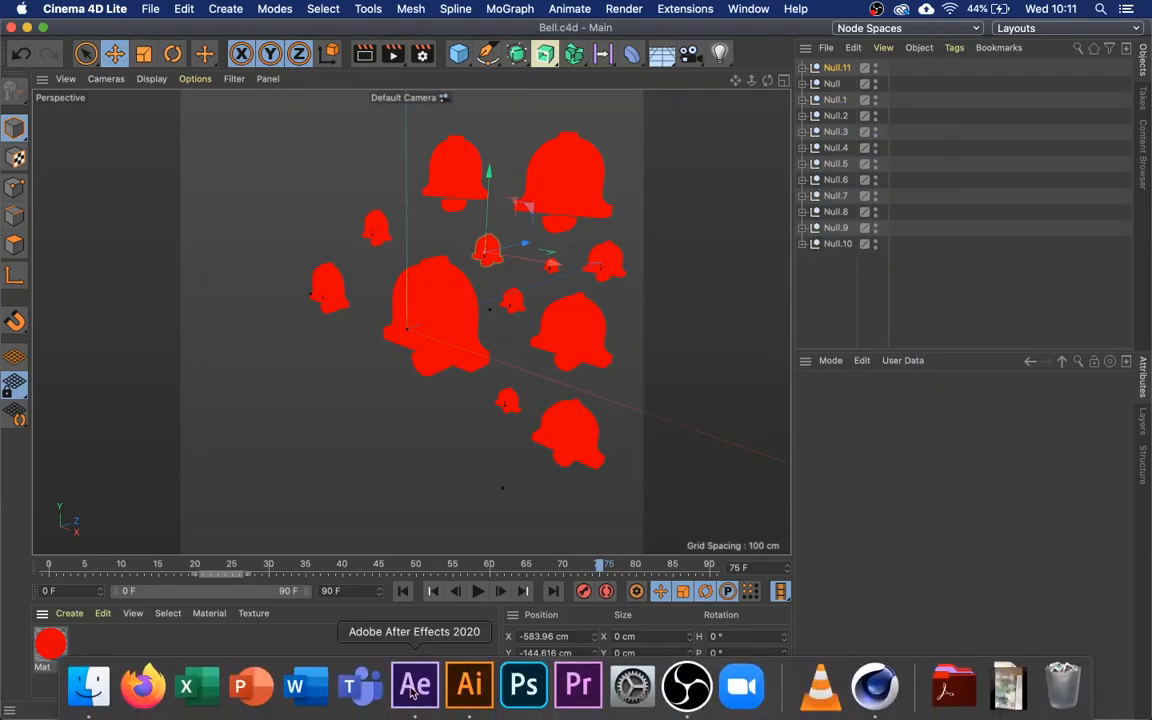
pyautogui.click(414, 688)
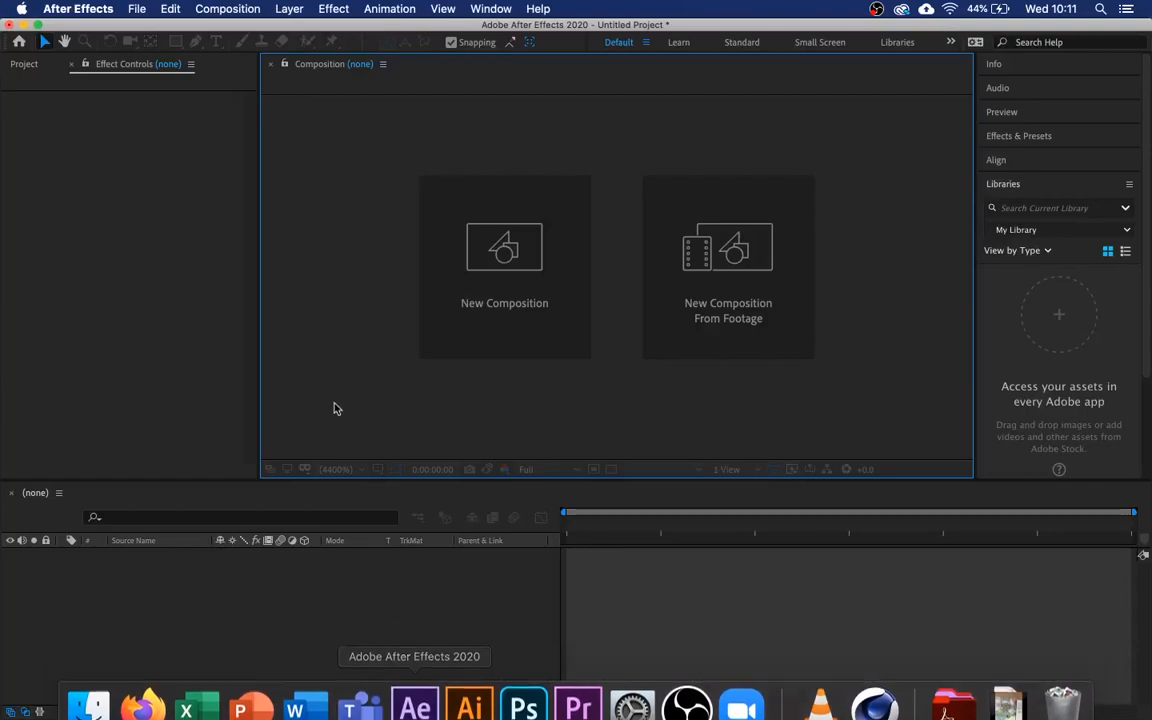
pyautogui.click(27, 65)
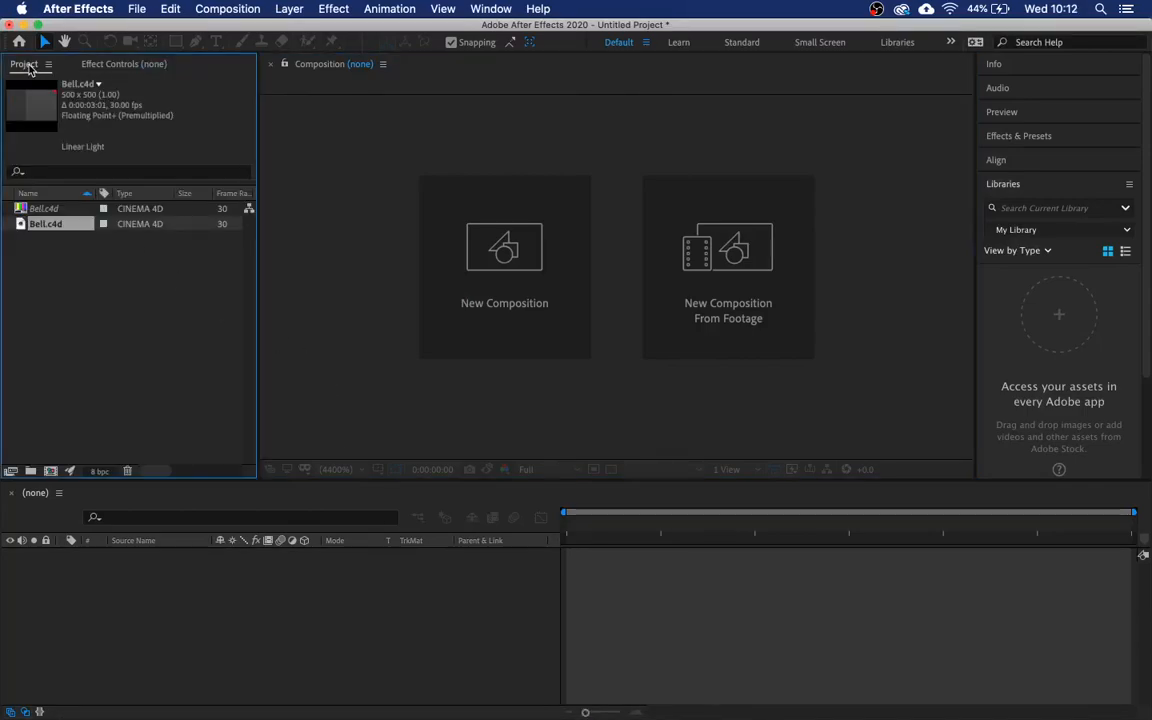
pyautogui.click(44, 210)
pyautogui.click(47, 226)
pyautogui.click(44, 211)
pyautogui.press('Delete')
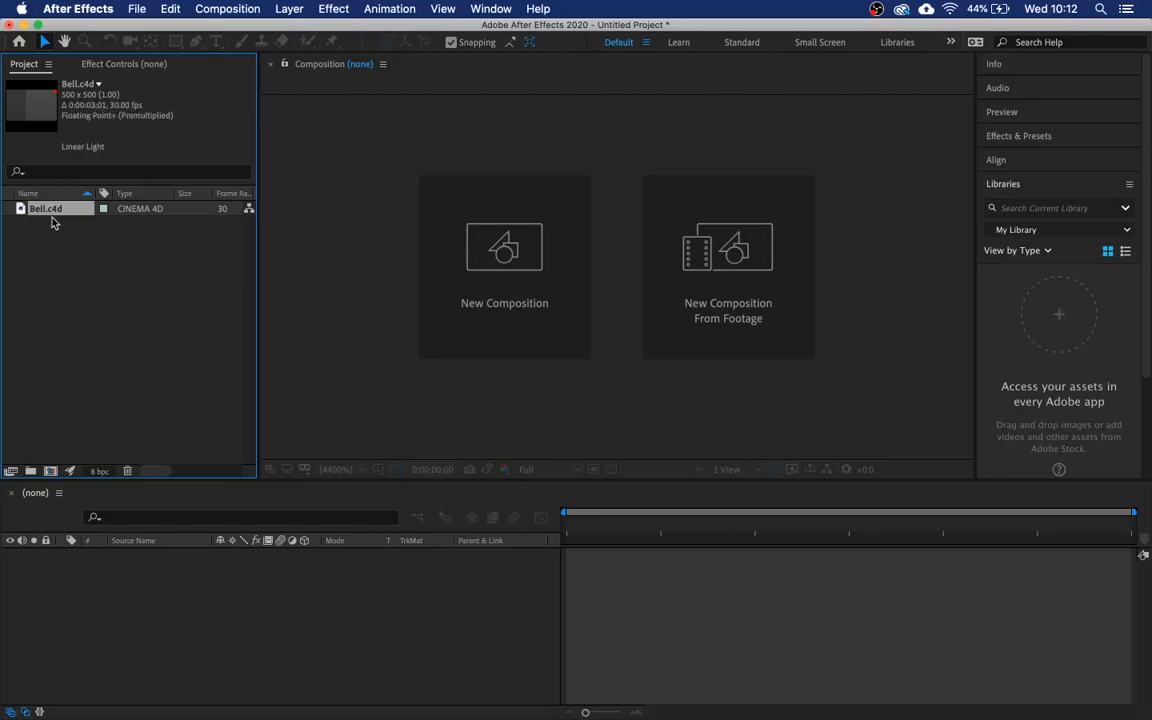
# Create a composition from Bell.c4d, set the CINEWARE renderer to Standard (Final), and preview the animation.
pyautogui.moveTo(43, 257); pyautogui.dragTo(50, 481)
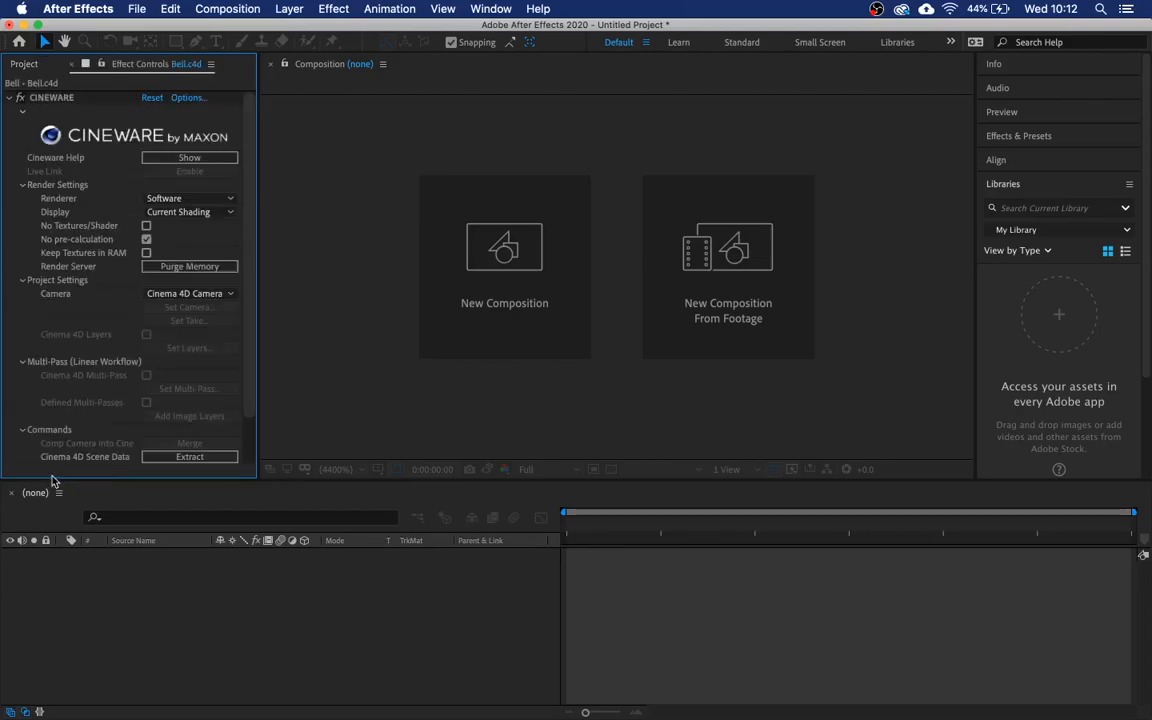
pyautogui.click(170, 200)
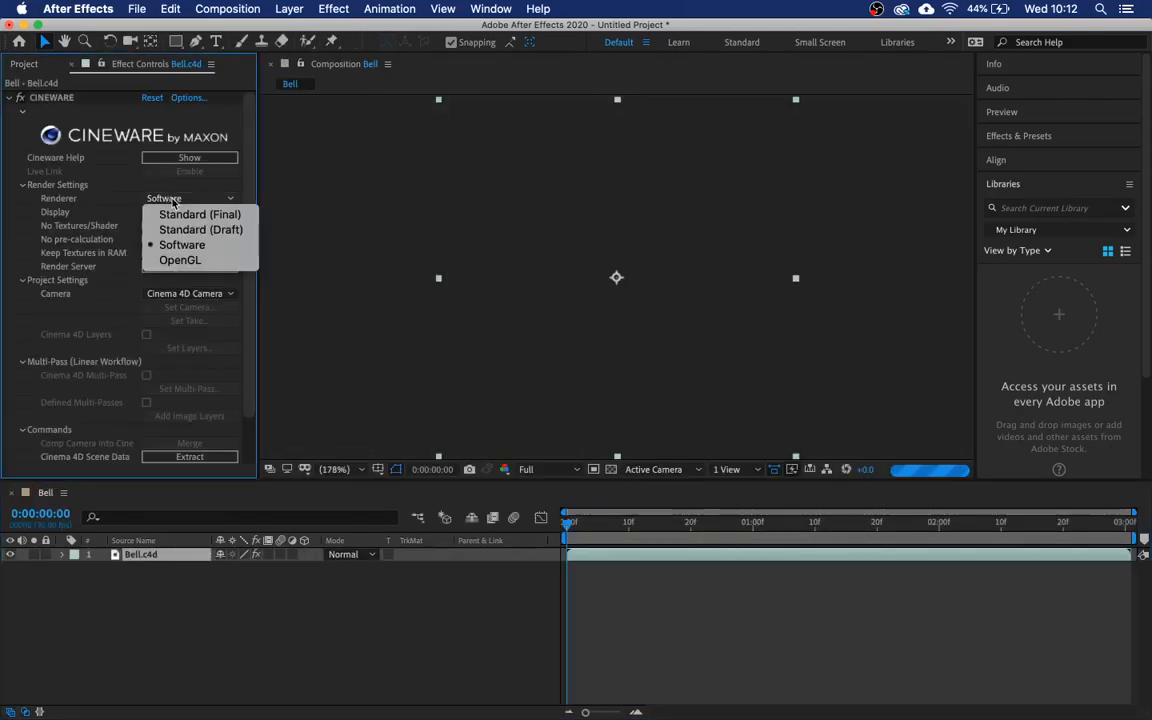
pyautogui.click(168, 216)
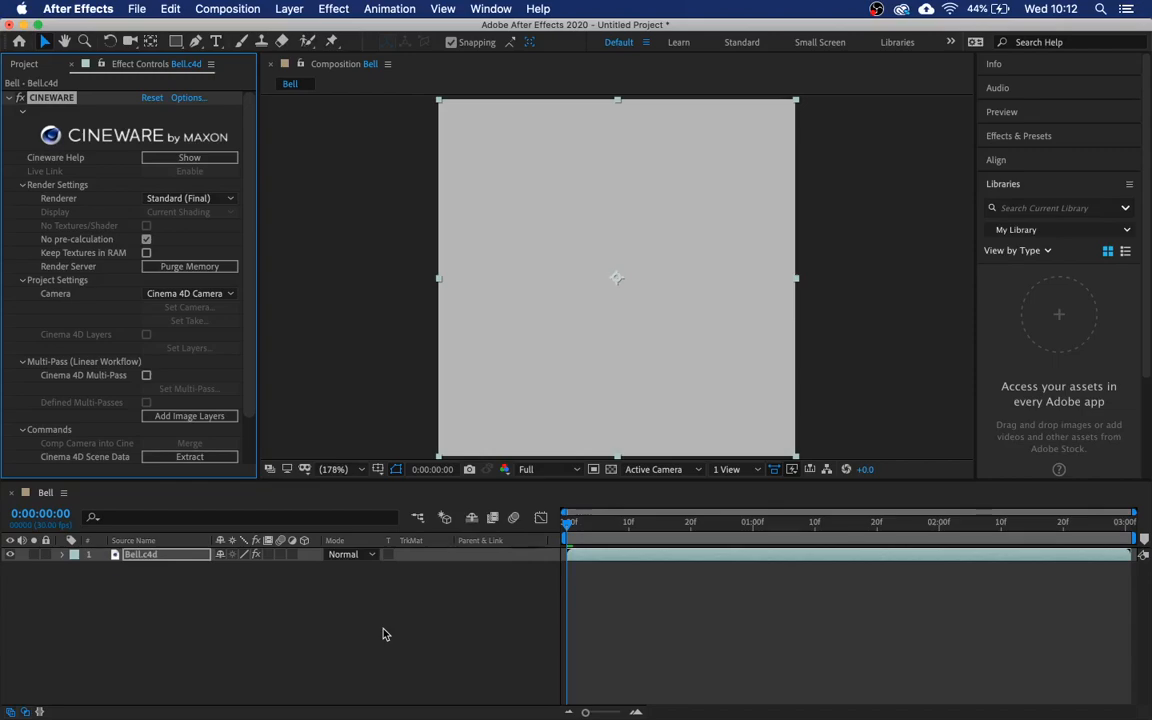
pyautogui.press('space')
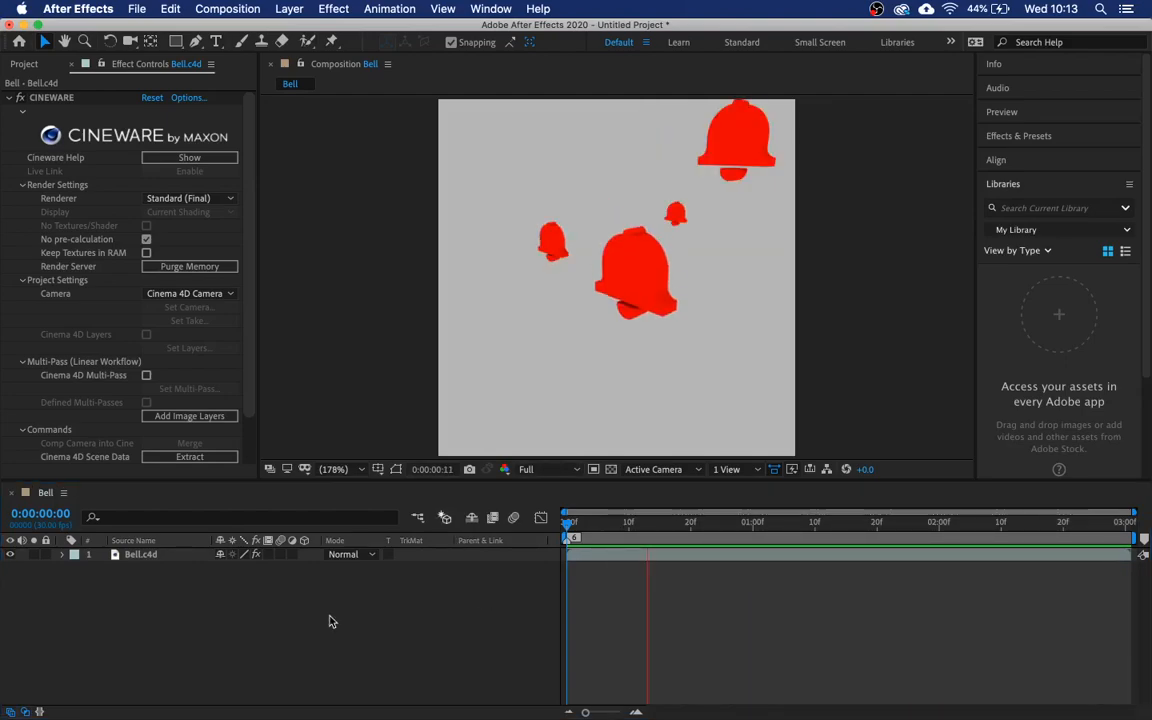
# Change the Bell composition's background color to light gray D8D8D8.
pyautogui.press('super+k')
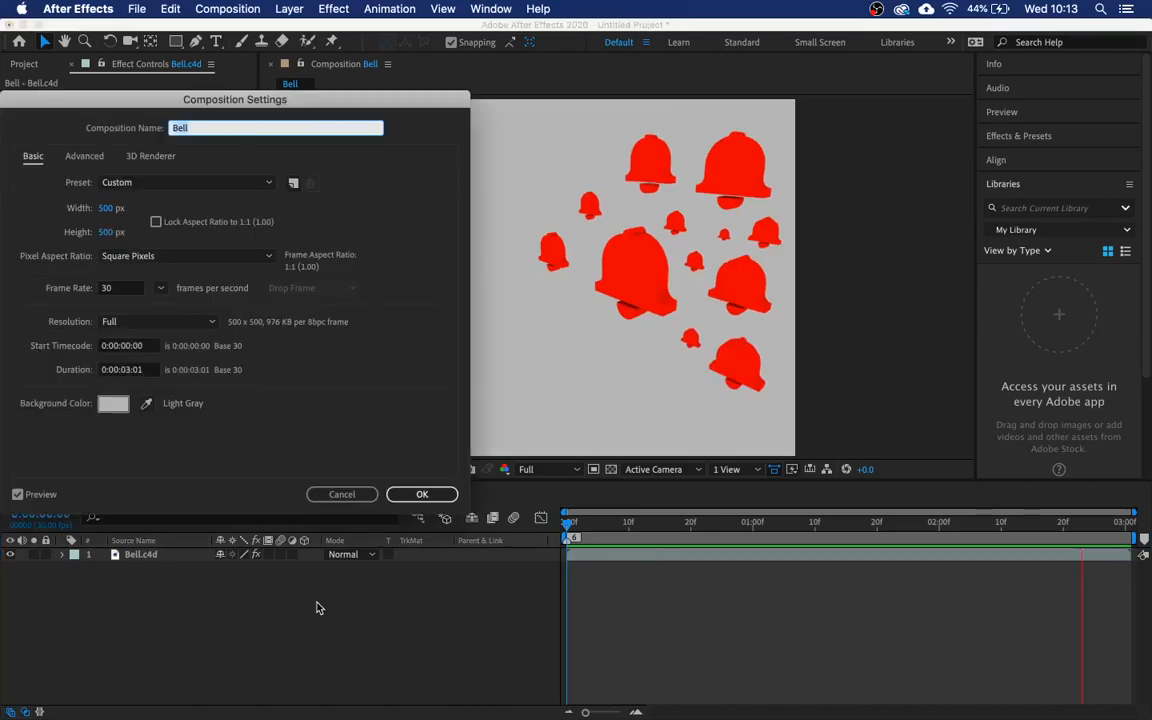
pyautogui.click(113, 405)
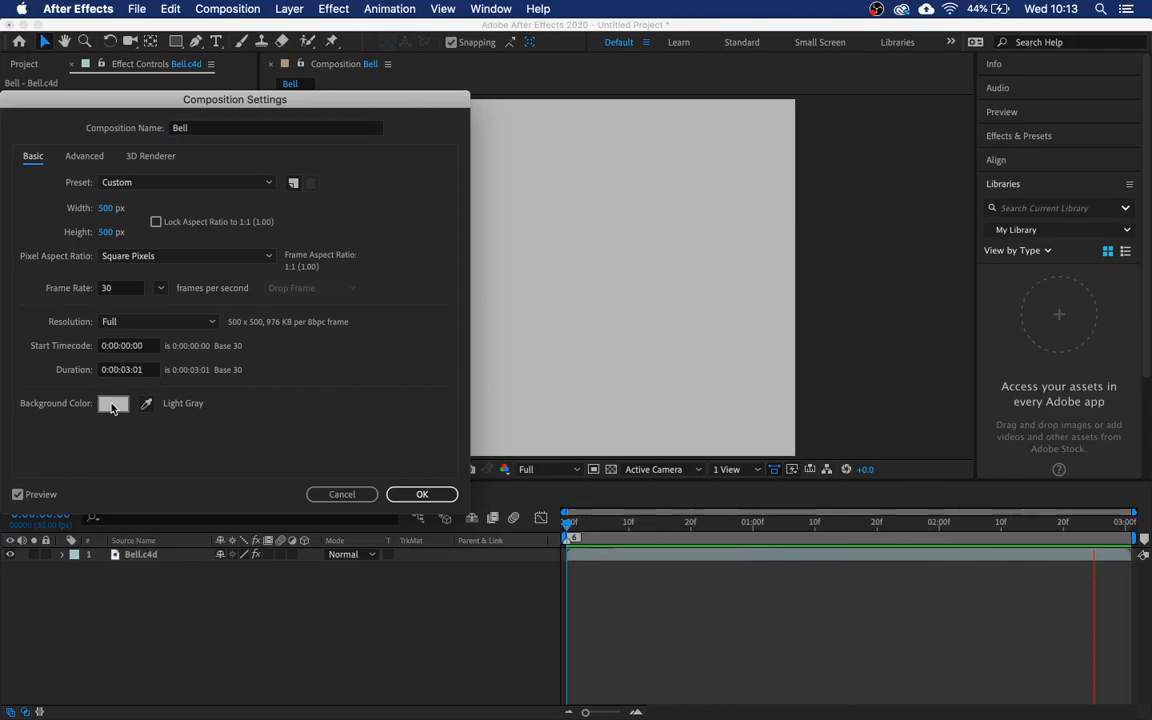
pyautogui.click(15, 154)
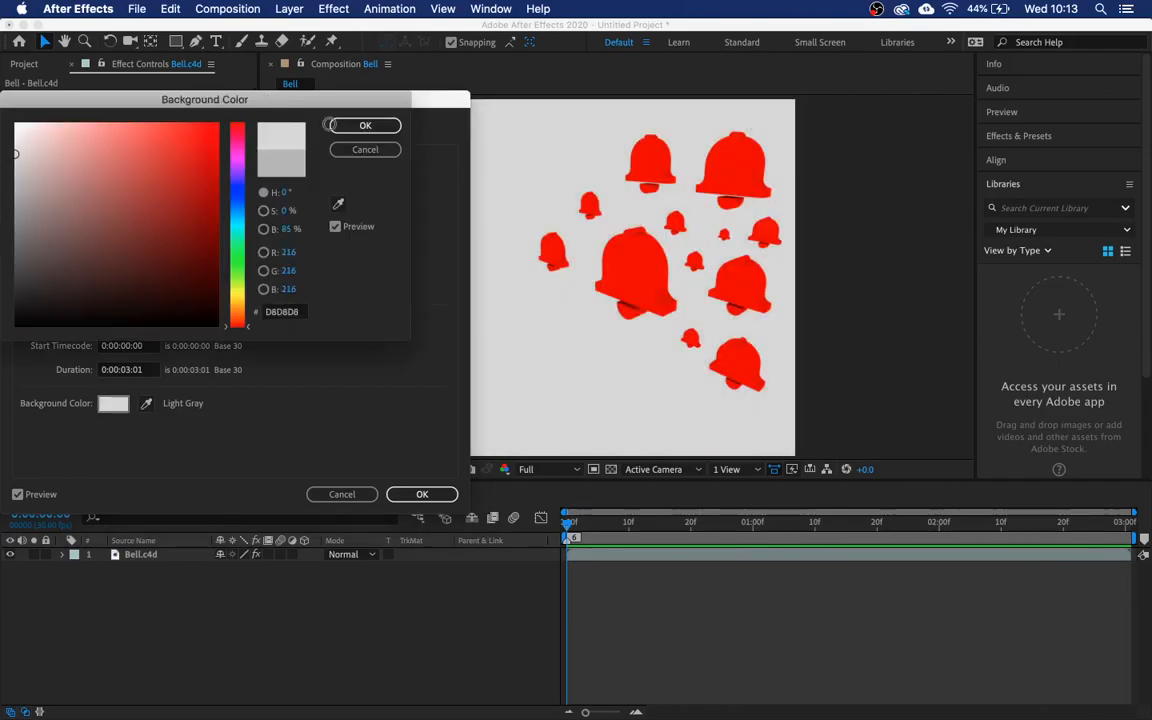
pyautogui.click(343, 126)
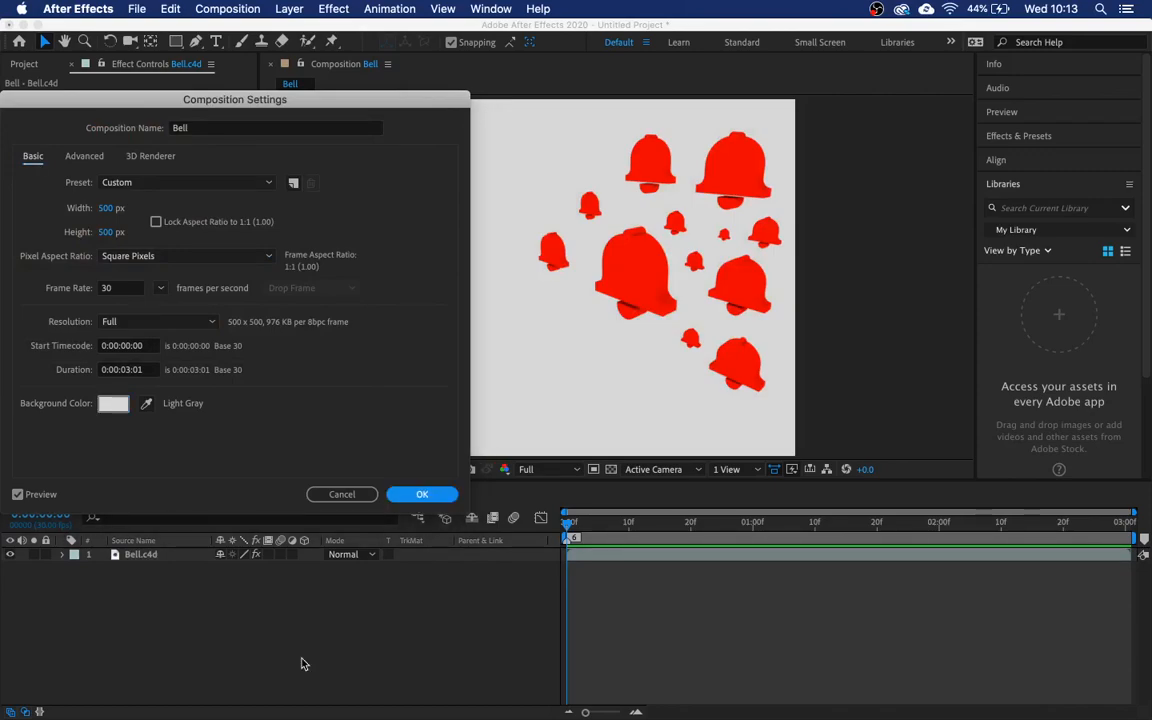
pyautogui.press('Return')
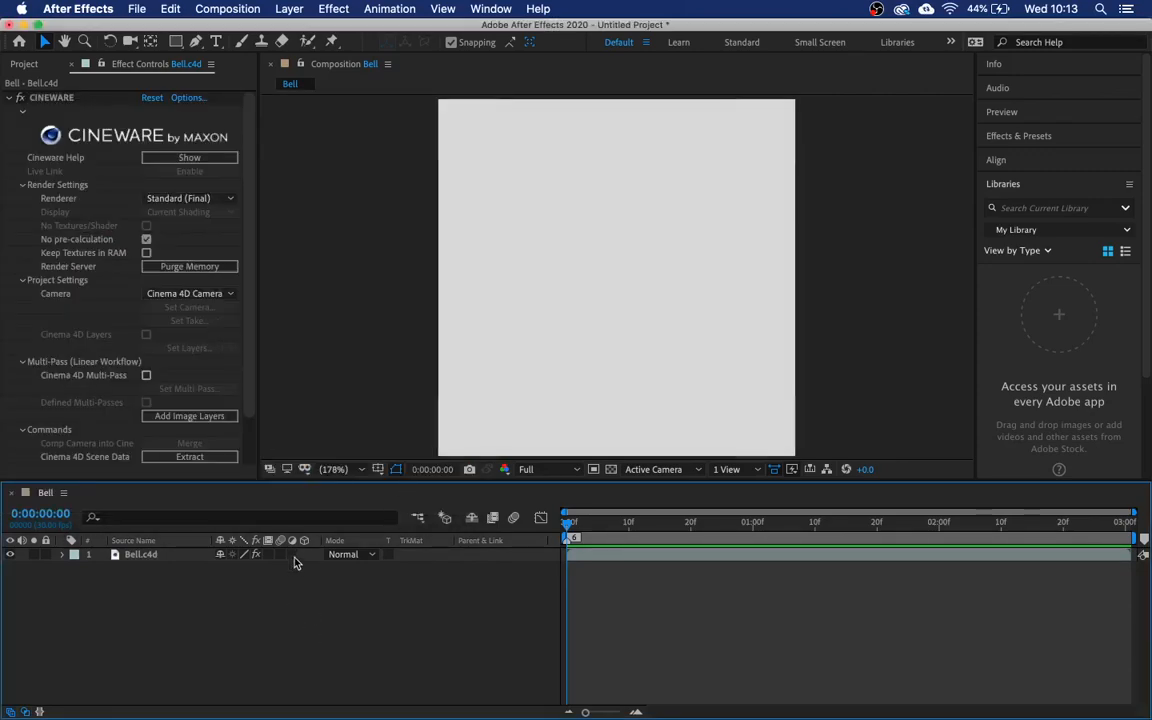
# Add the Bell composition to the Render Queue.
pyautogui.click(137, 9)
pyautogui.moveTo(205, 246)
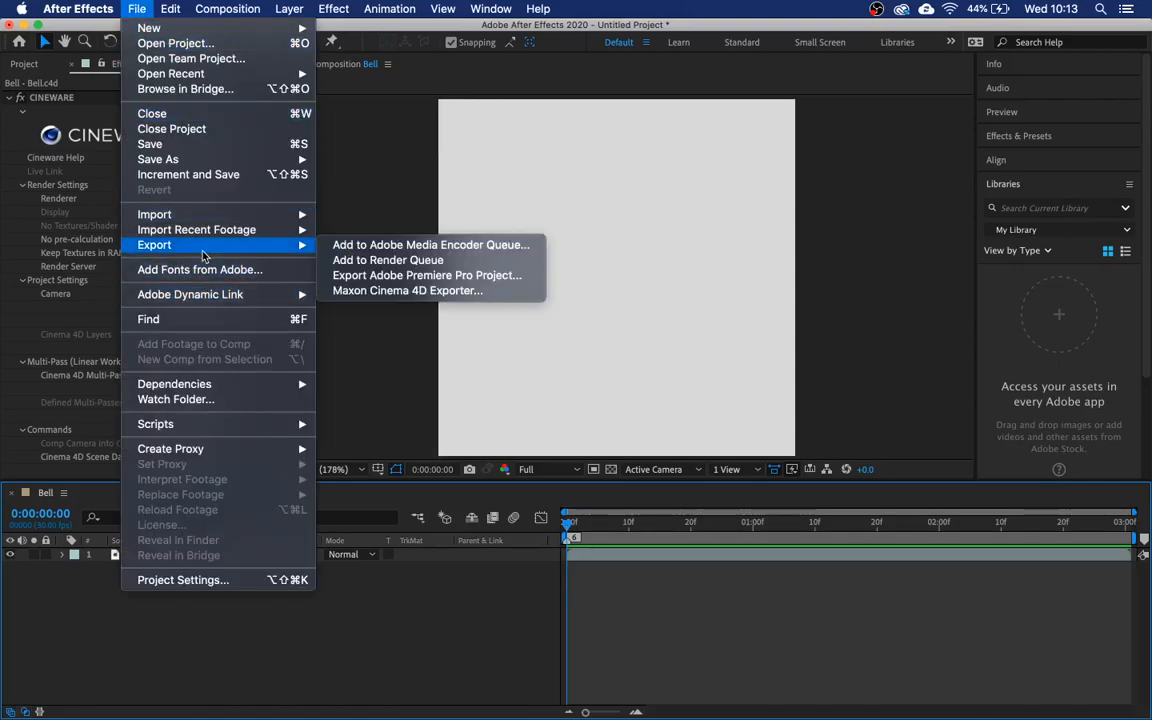
pyautogui.click(330, 260)
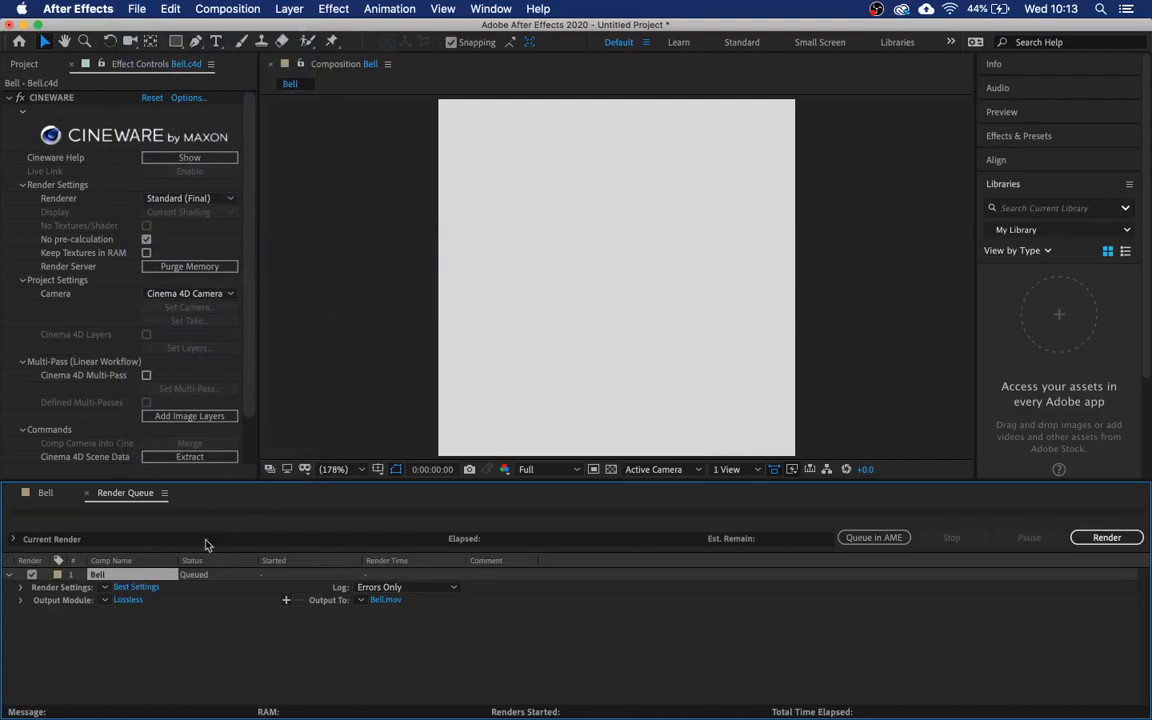
# Set the output module's QuickTime video codec to Apple ProRes 422.
pyautogui.click(128, 600)
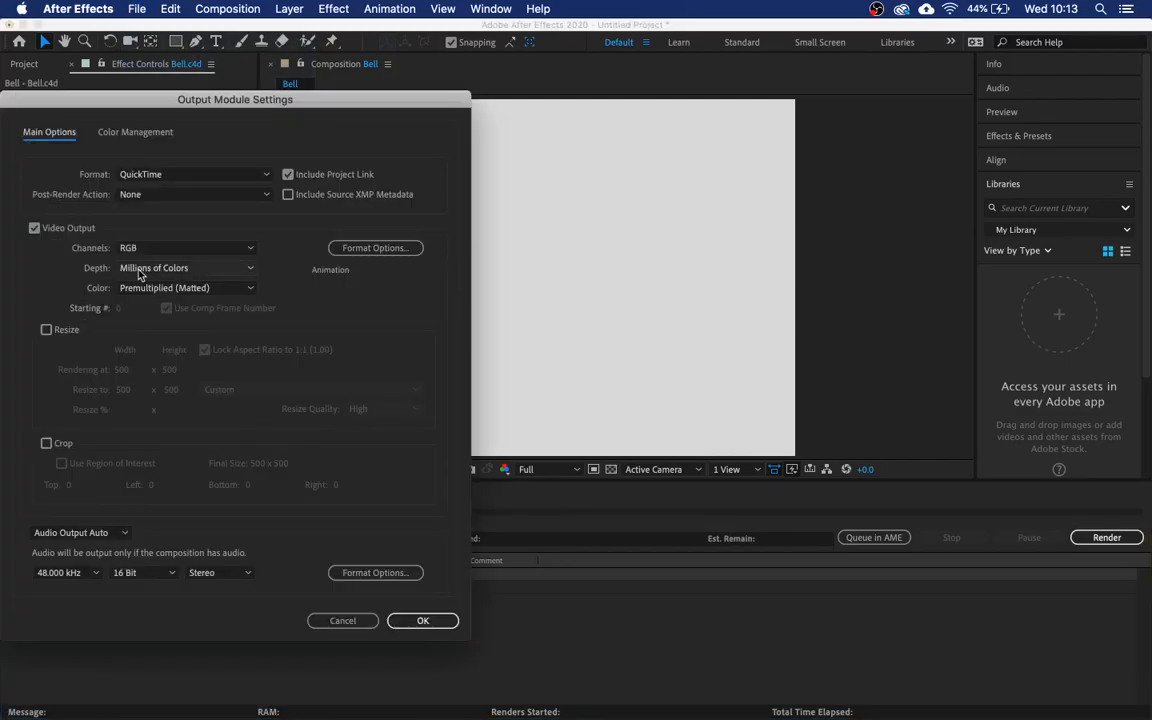
pyautogui.click(360, 247)
pyautogui.click(293, 139)
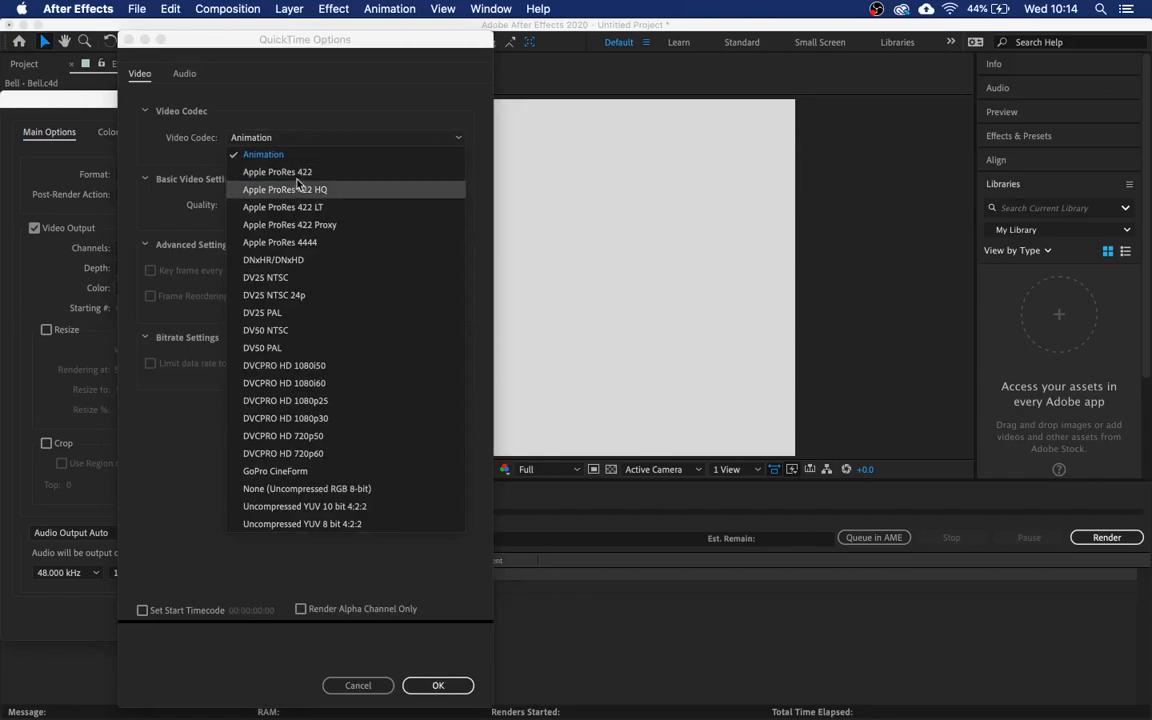
pyautogui.click(296, 177)
pyautogui.click(437, 685)
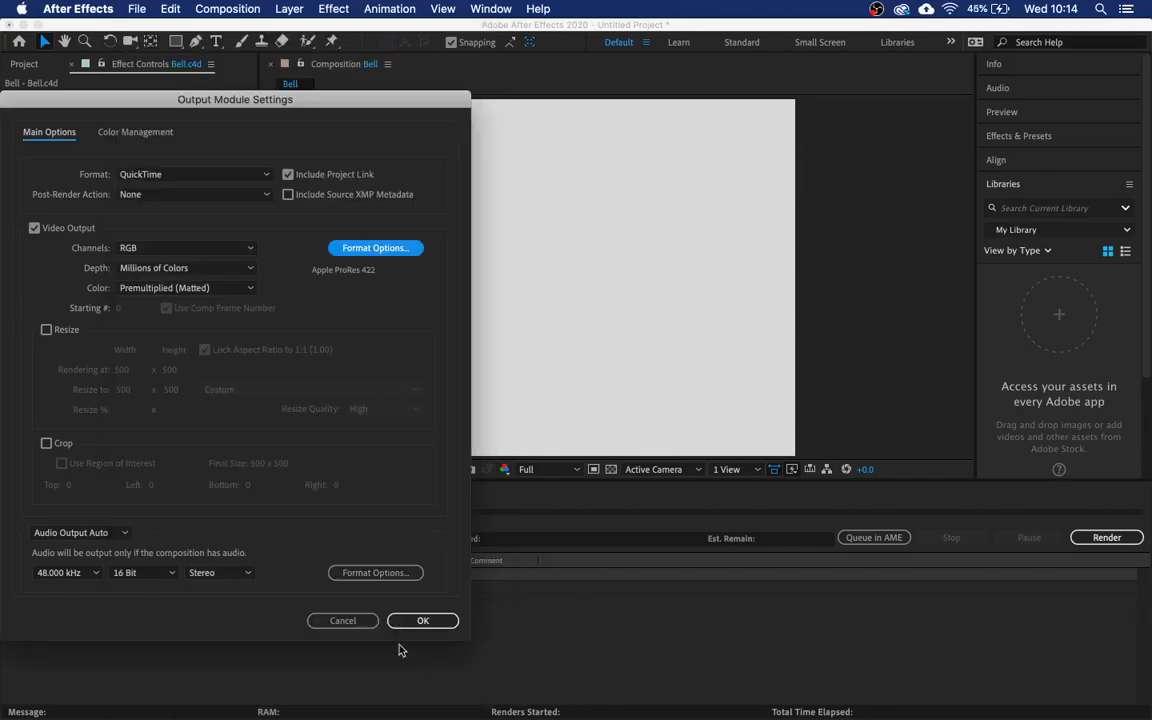
pyautogui.click(420, 621)
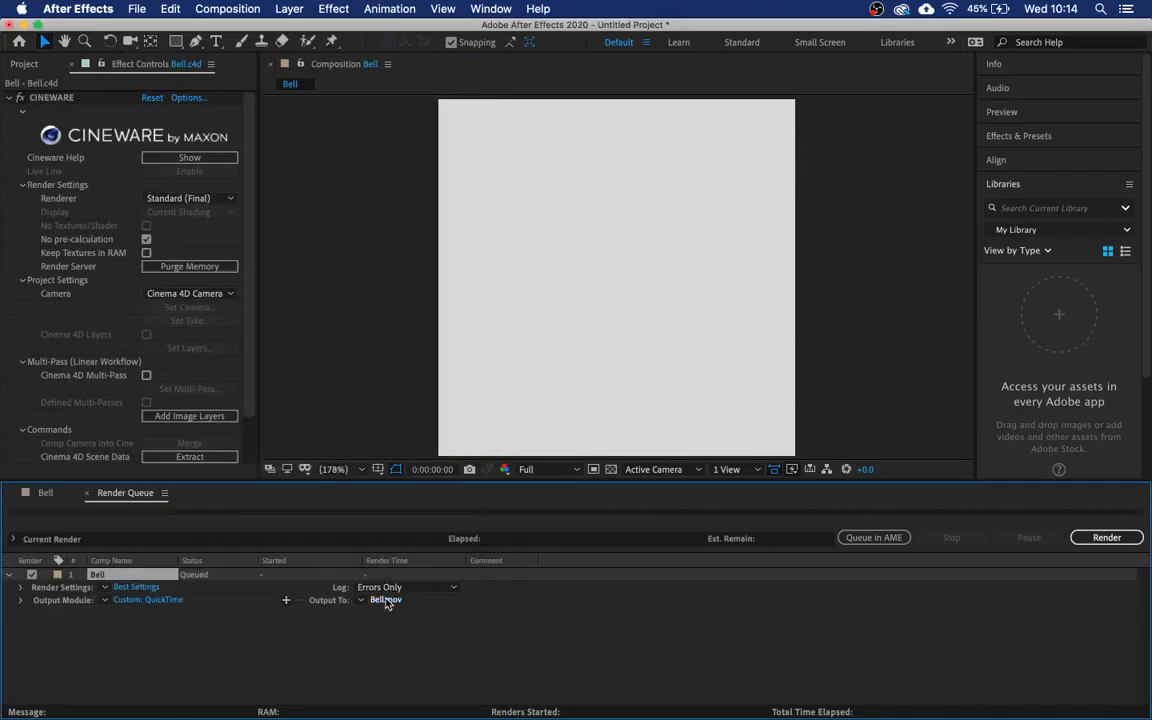
# Set the render output to Bell.mov on the Desktop in QuickTime format and render the Bell composition.
pyautogui.click(386, 600)
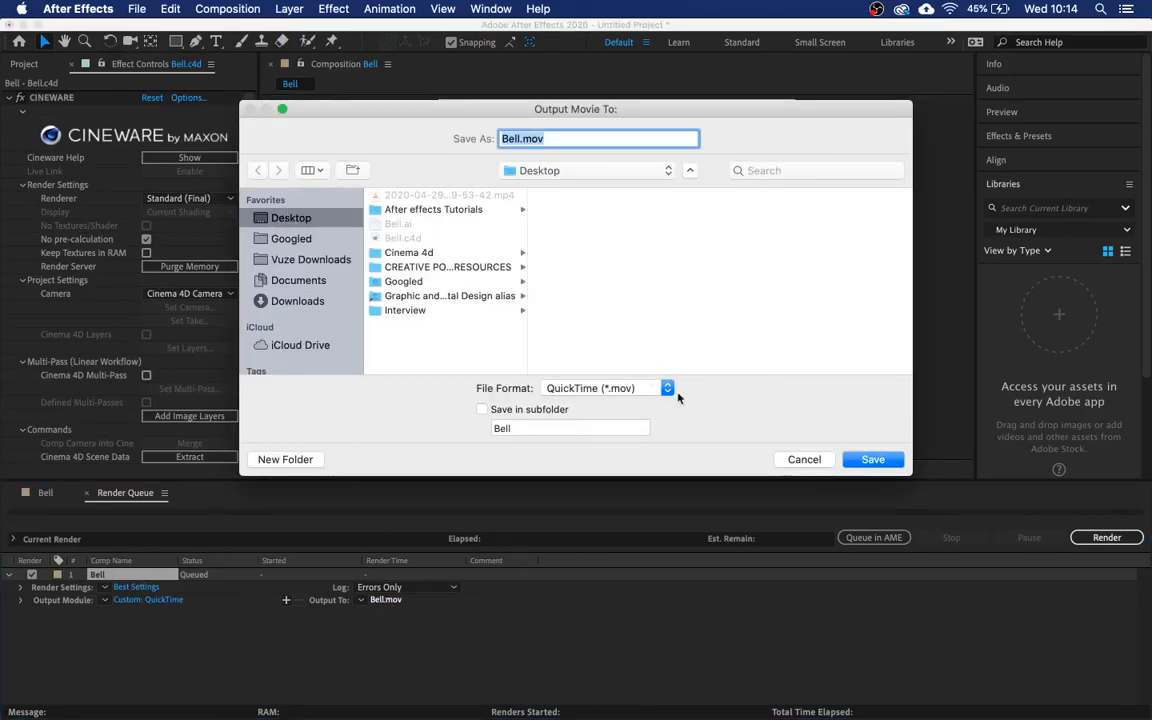
pyautogui.click(868, 465)
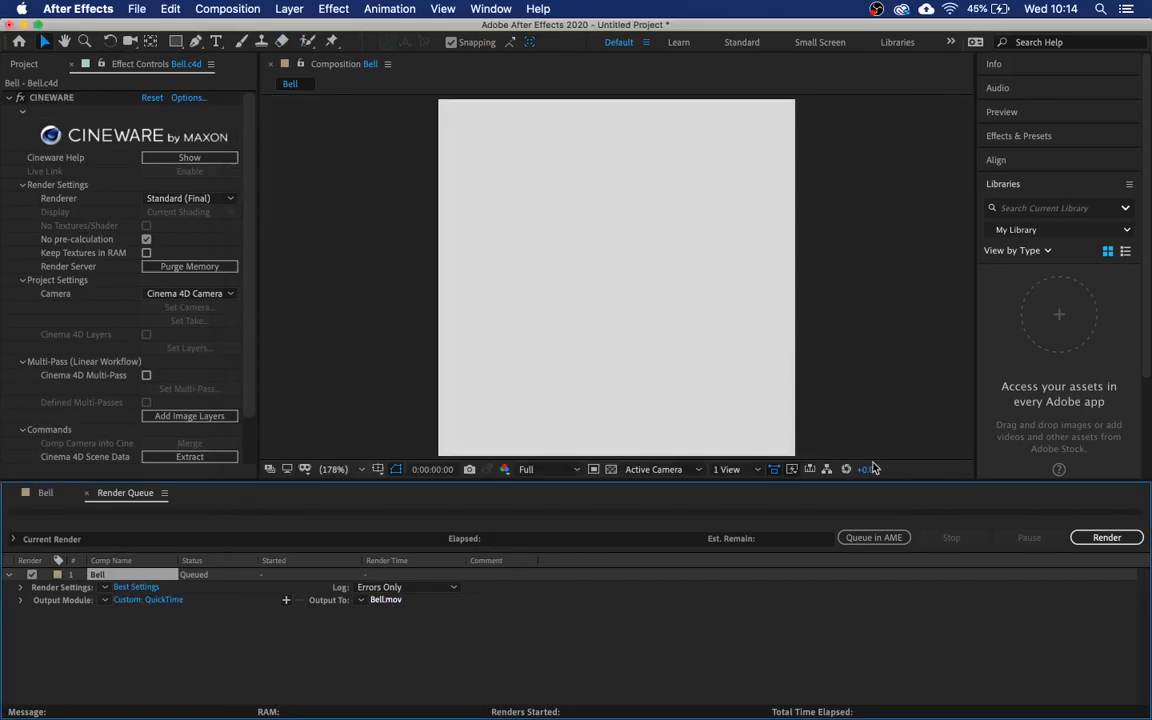
pyautogui.click(1105, 539)
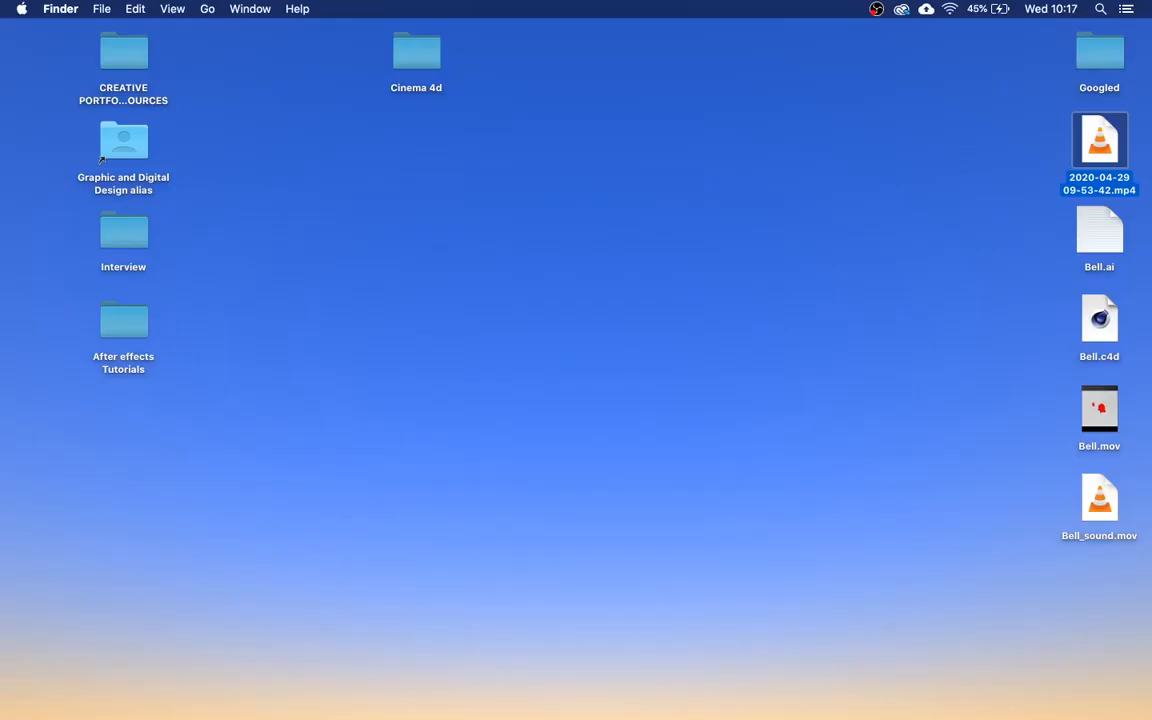
# Play the rendered Bell.mov from the desktop in VLC, exit its full-screen playback, and play Bell_sound.mov.
pyautogui.click(1096, 434)
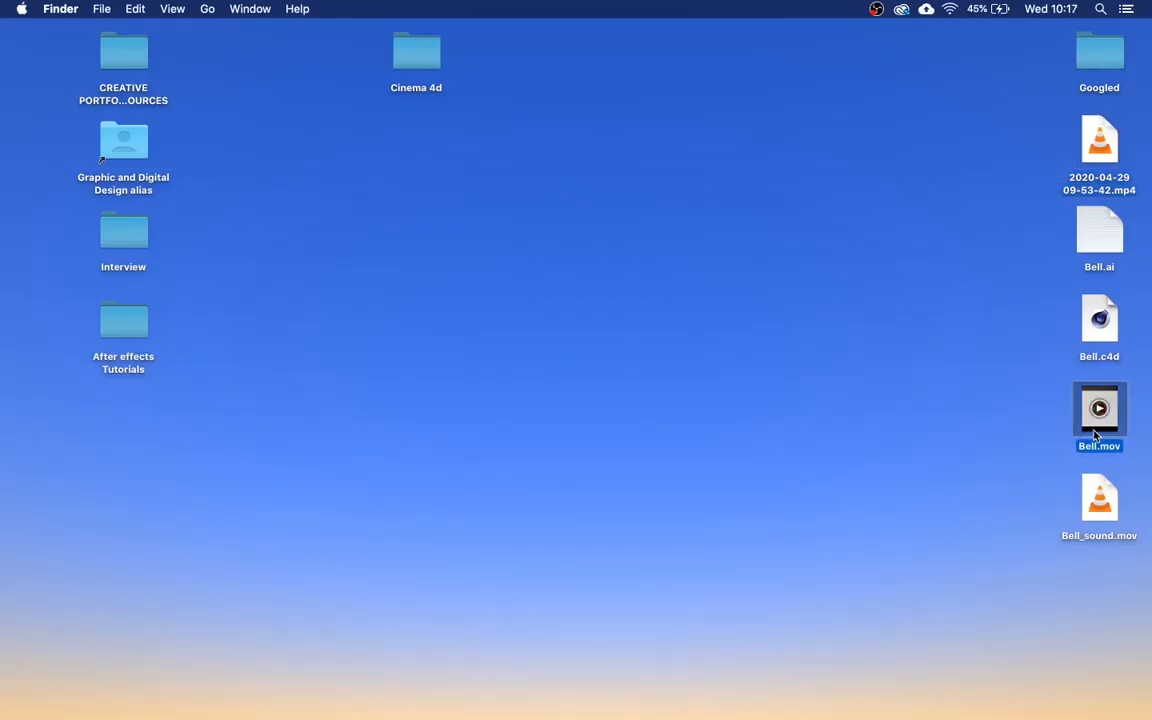
pyautogui.doubleClick(1096, 434)
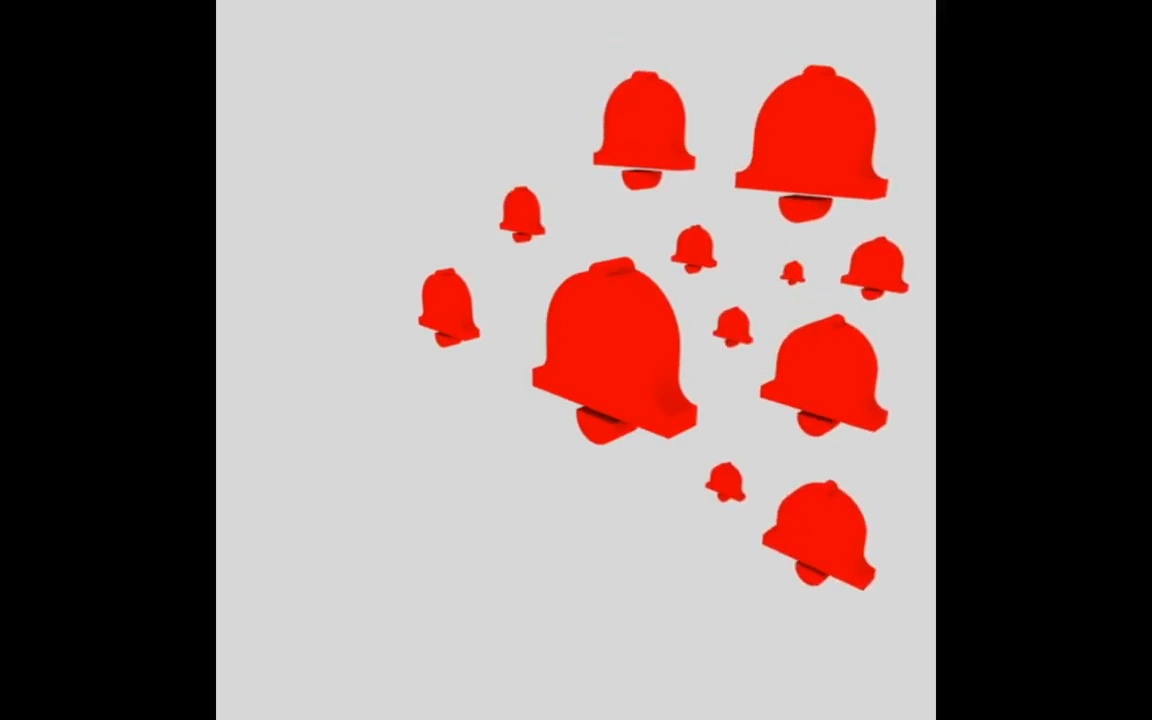
pyautogui.press('Escape')
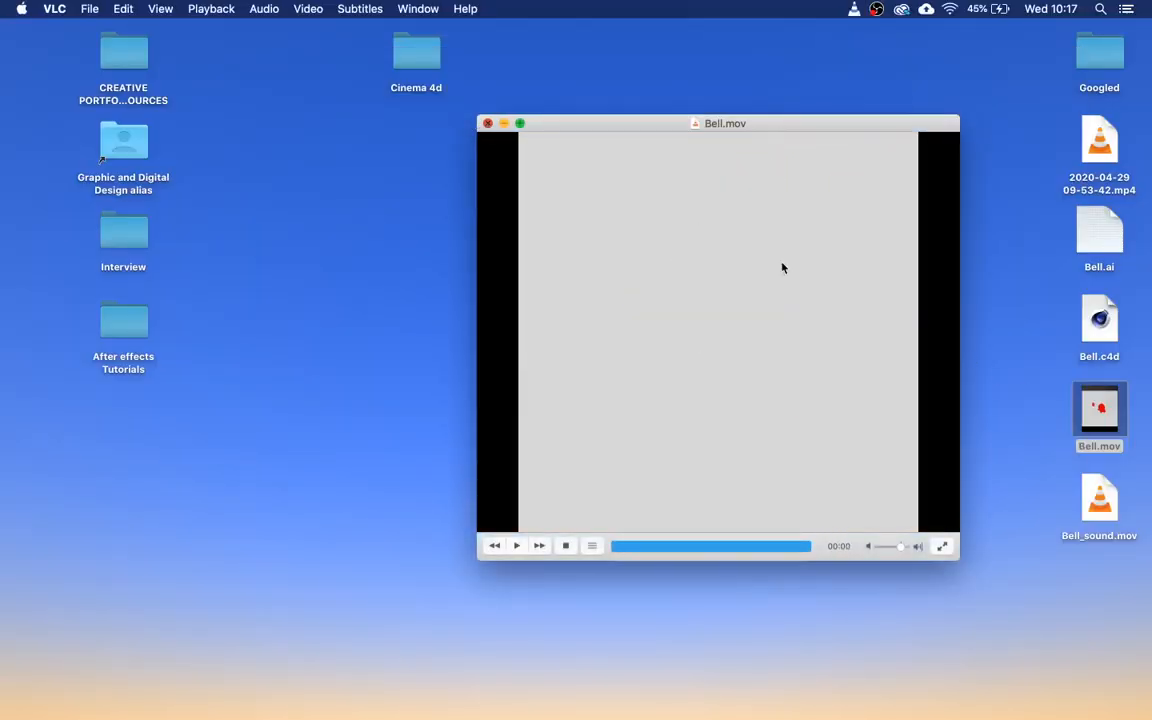
pyautogui.click(1089, 517)
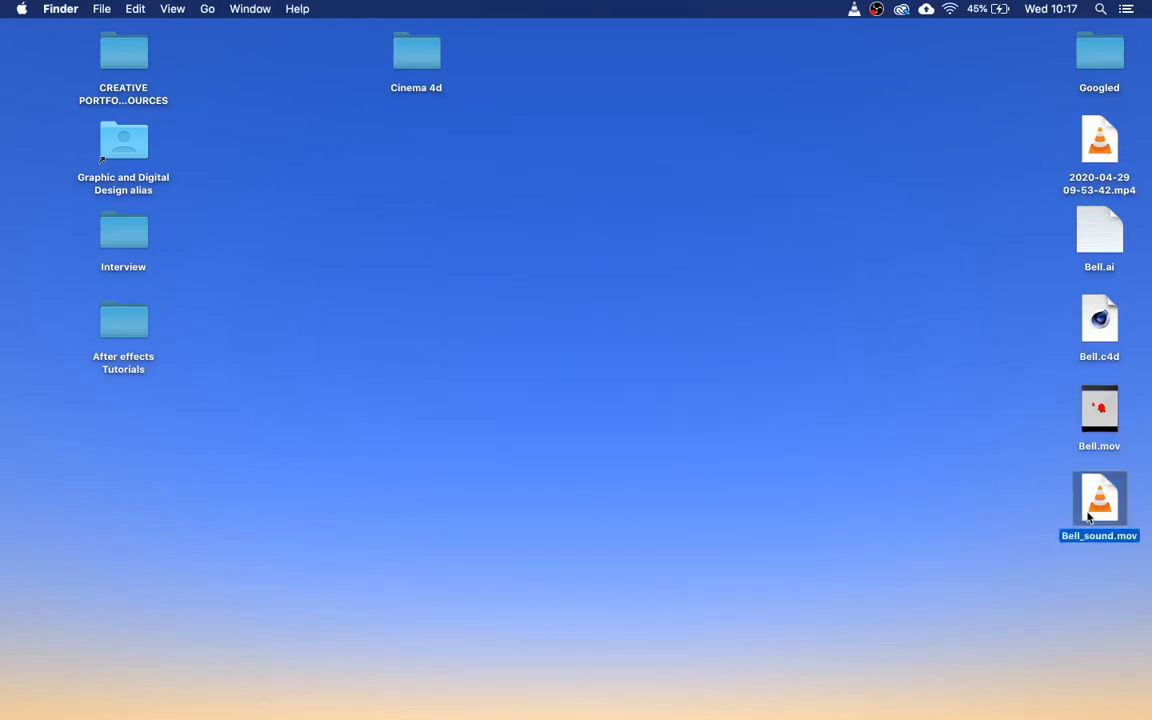
pyautogui.doubleClick(1090, 515)
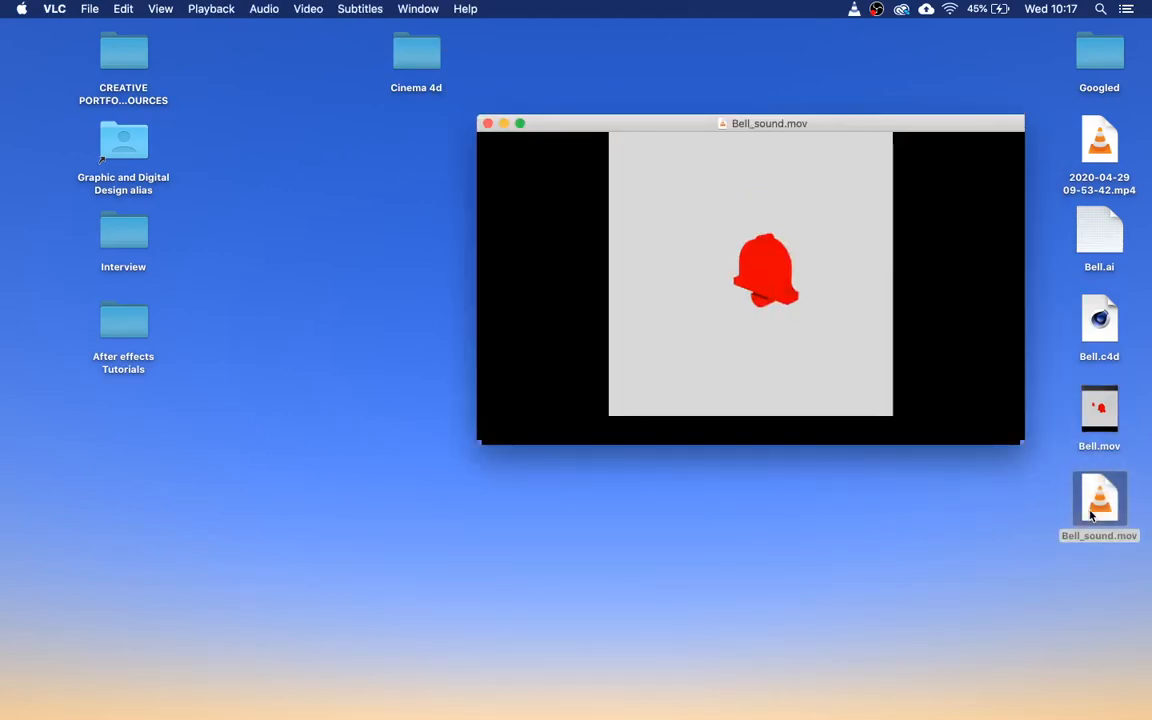